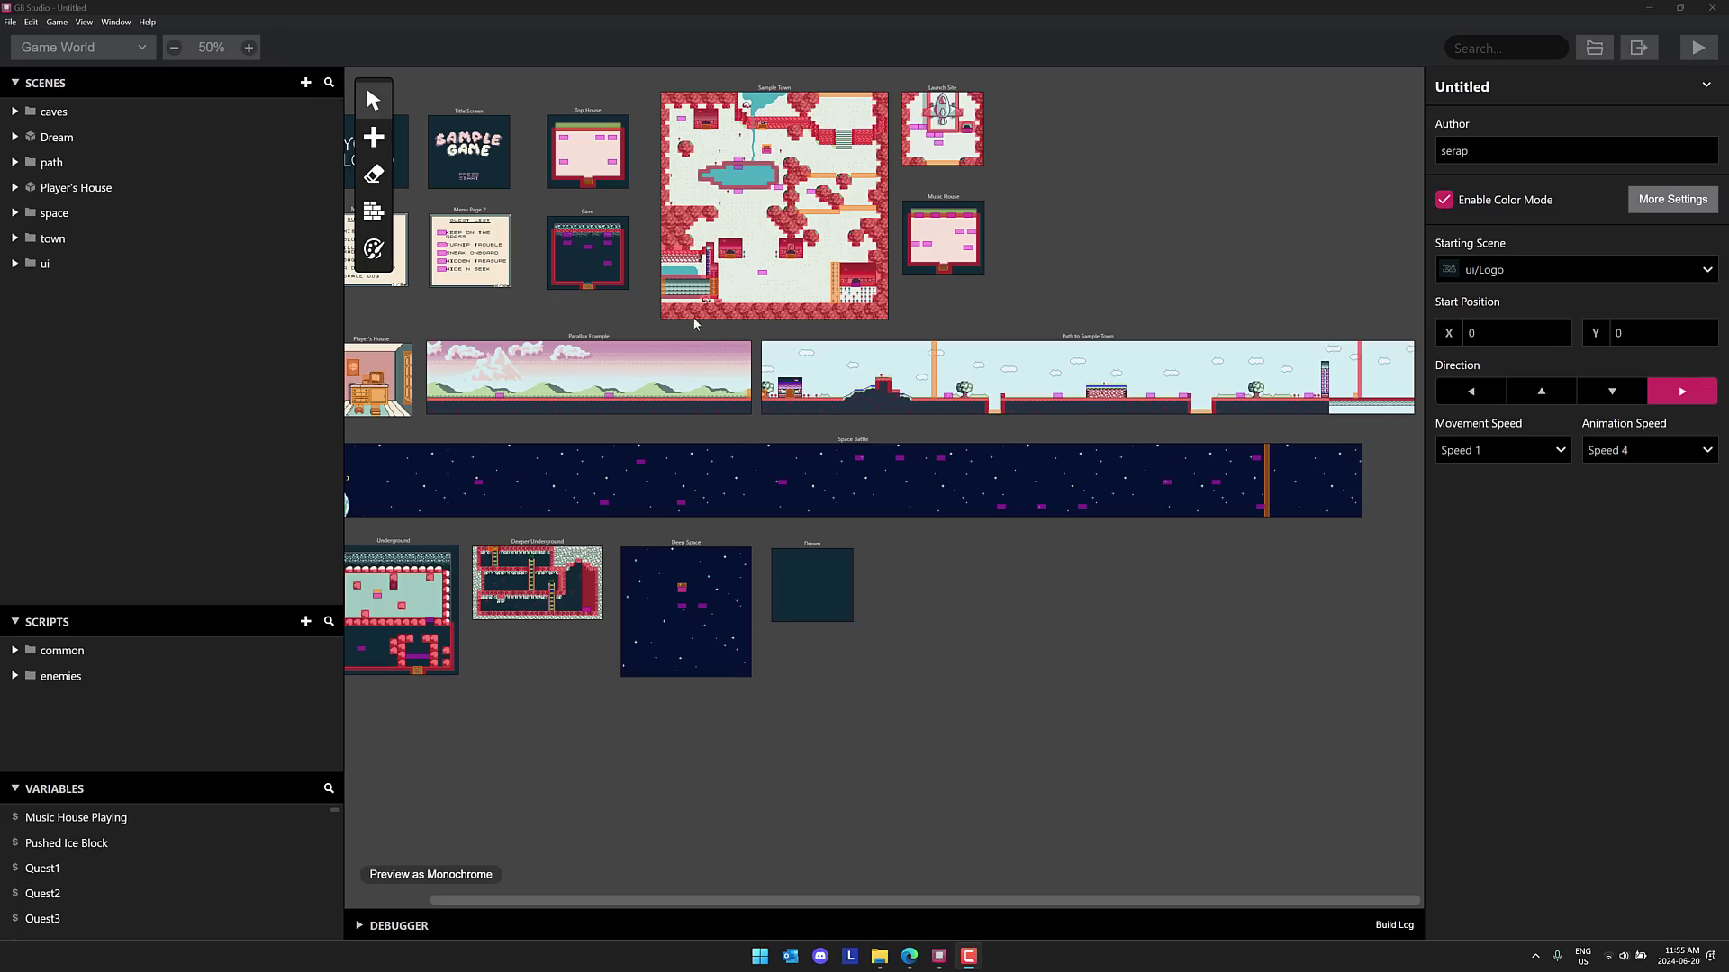
pyautogui.hscroll(-2, 717, 364)
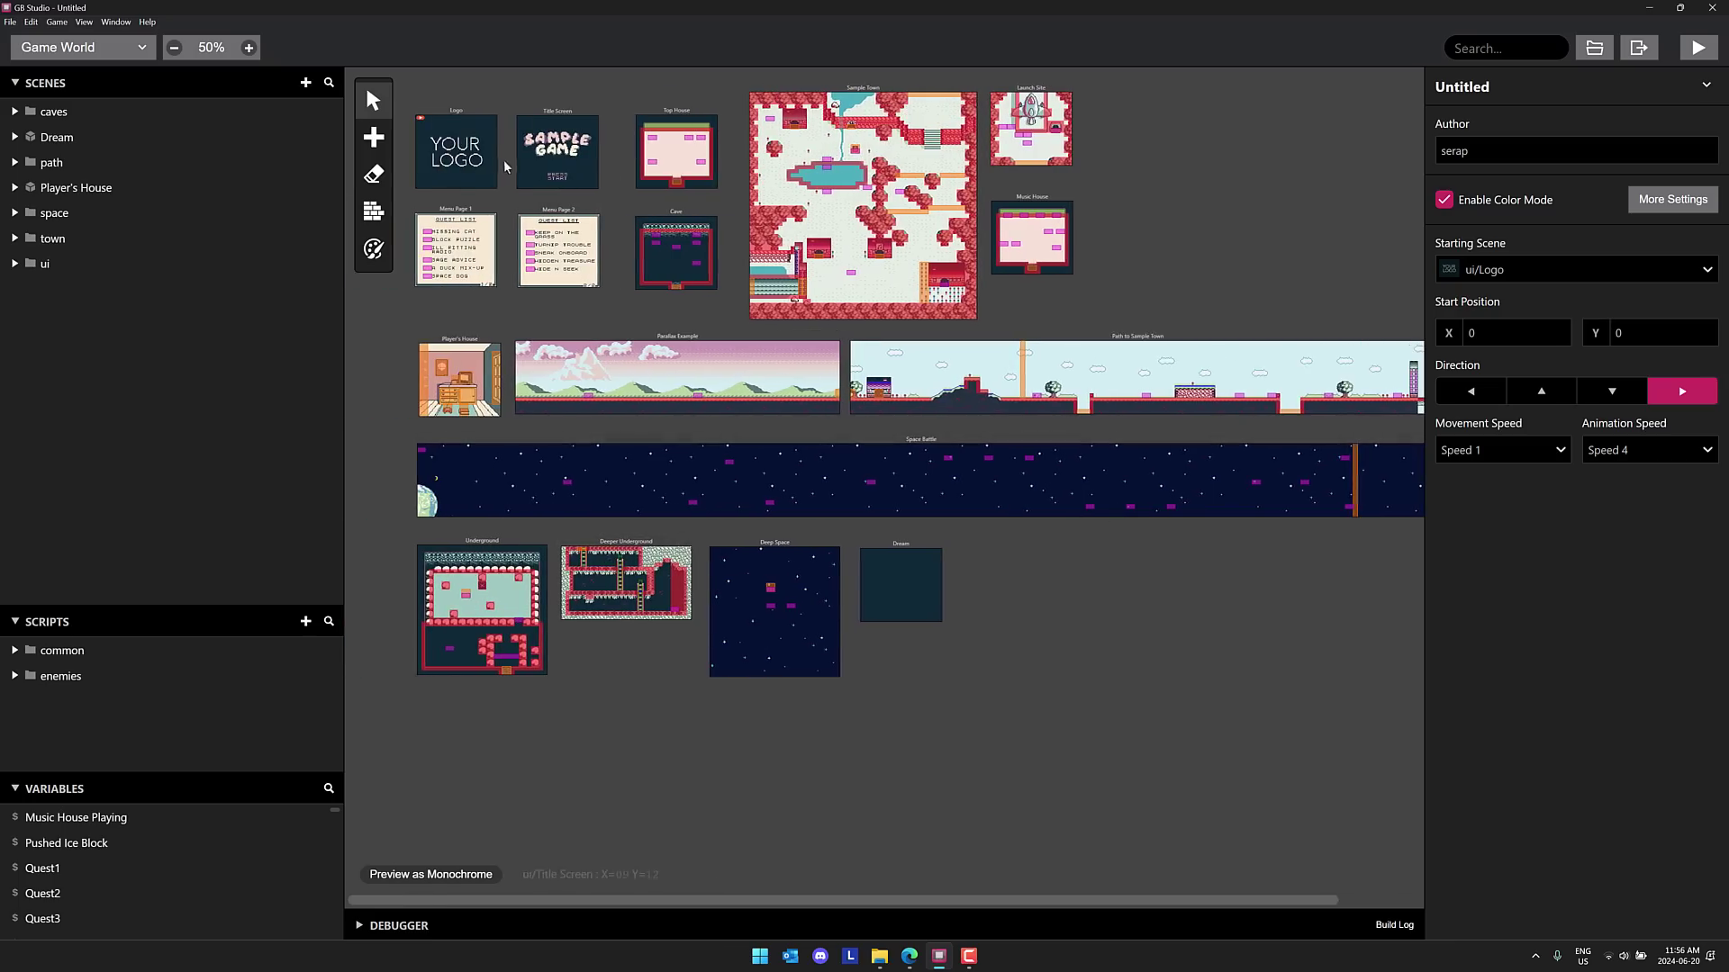
# - Select the Logo scene, then Title Screen, and bring up its On Init event list
pyautogui.click(487, 156)
pyautogui.scroll(3, 604, 212)
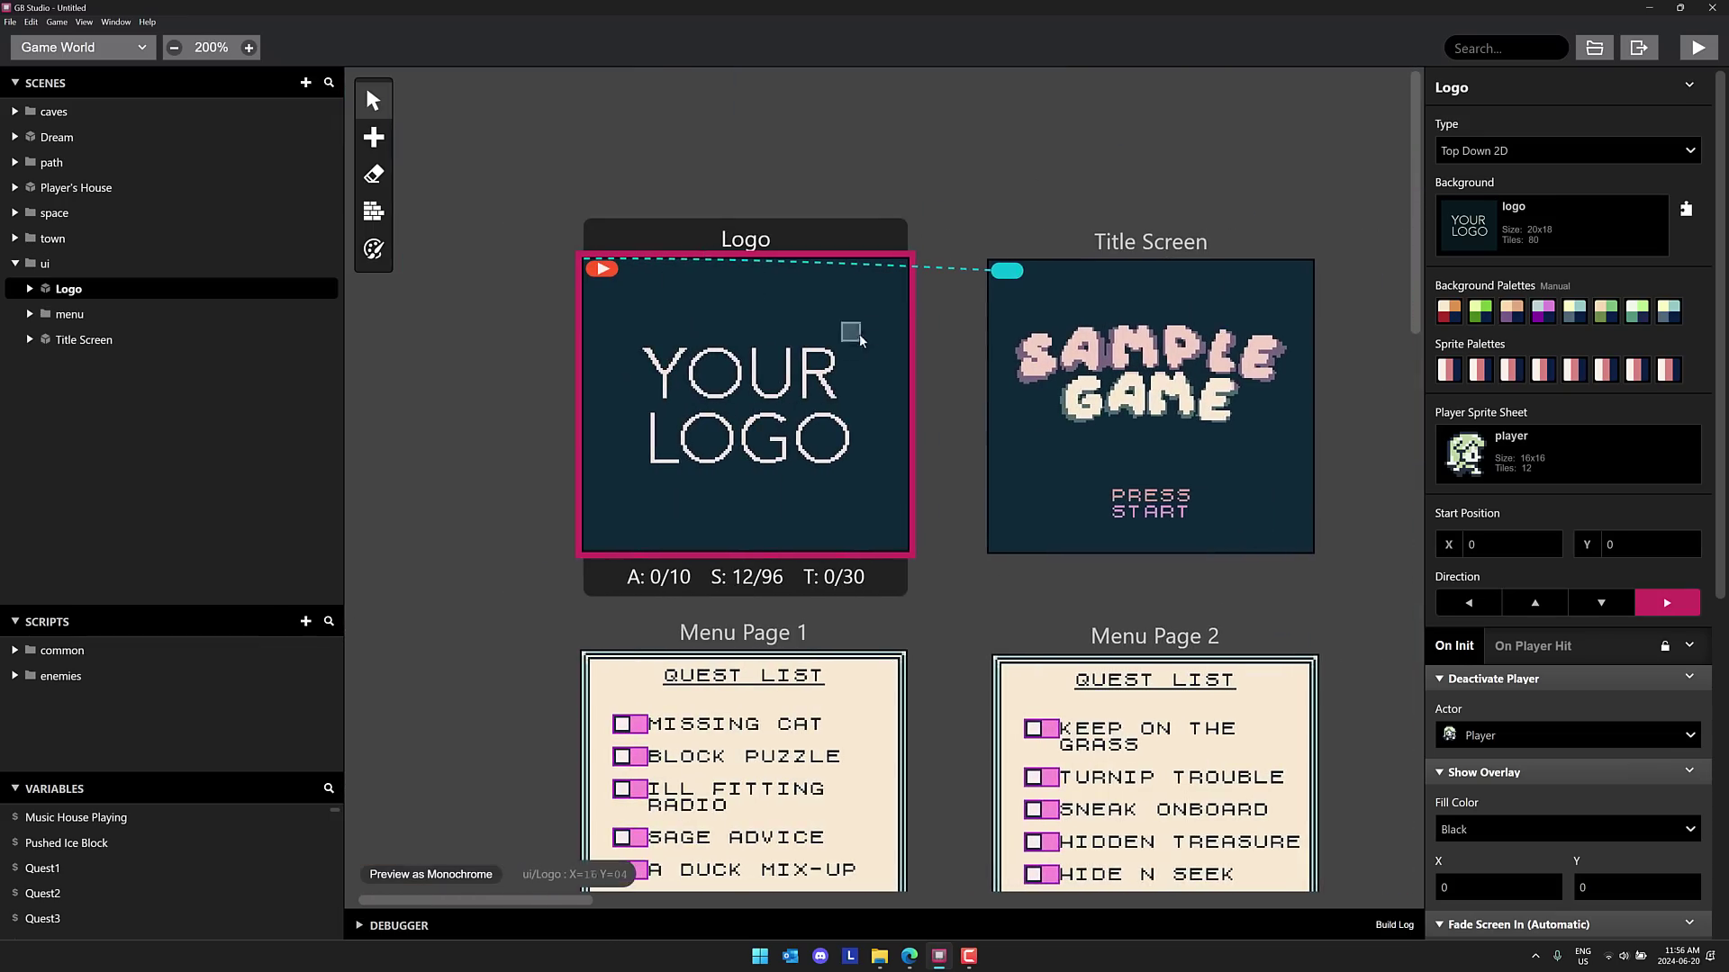
pyautogui.hscroll(3, 923, 297)
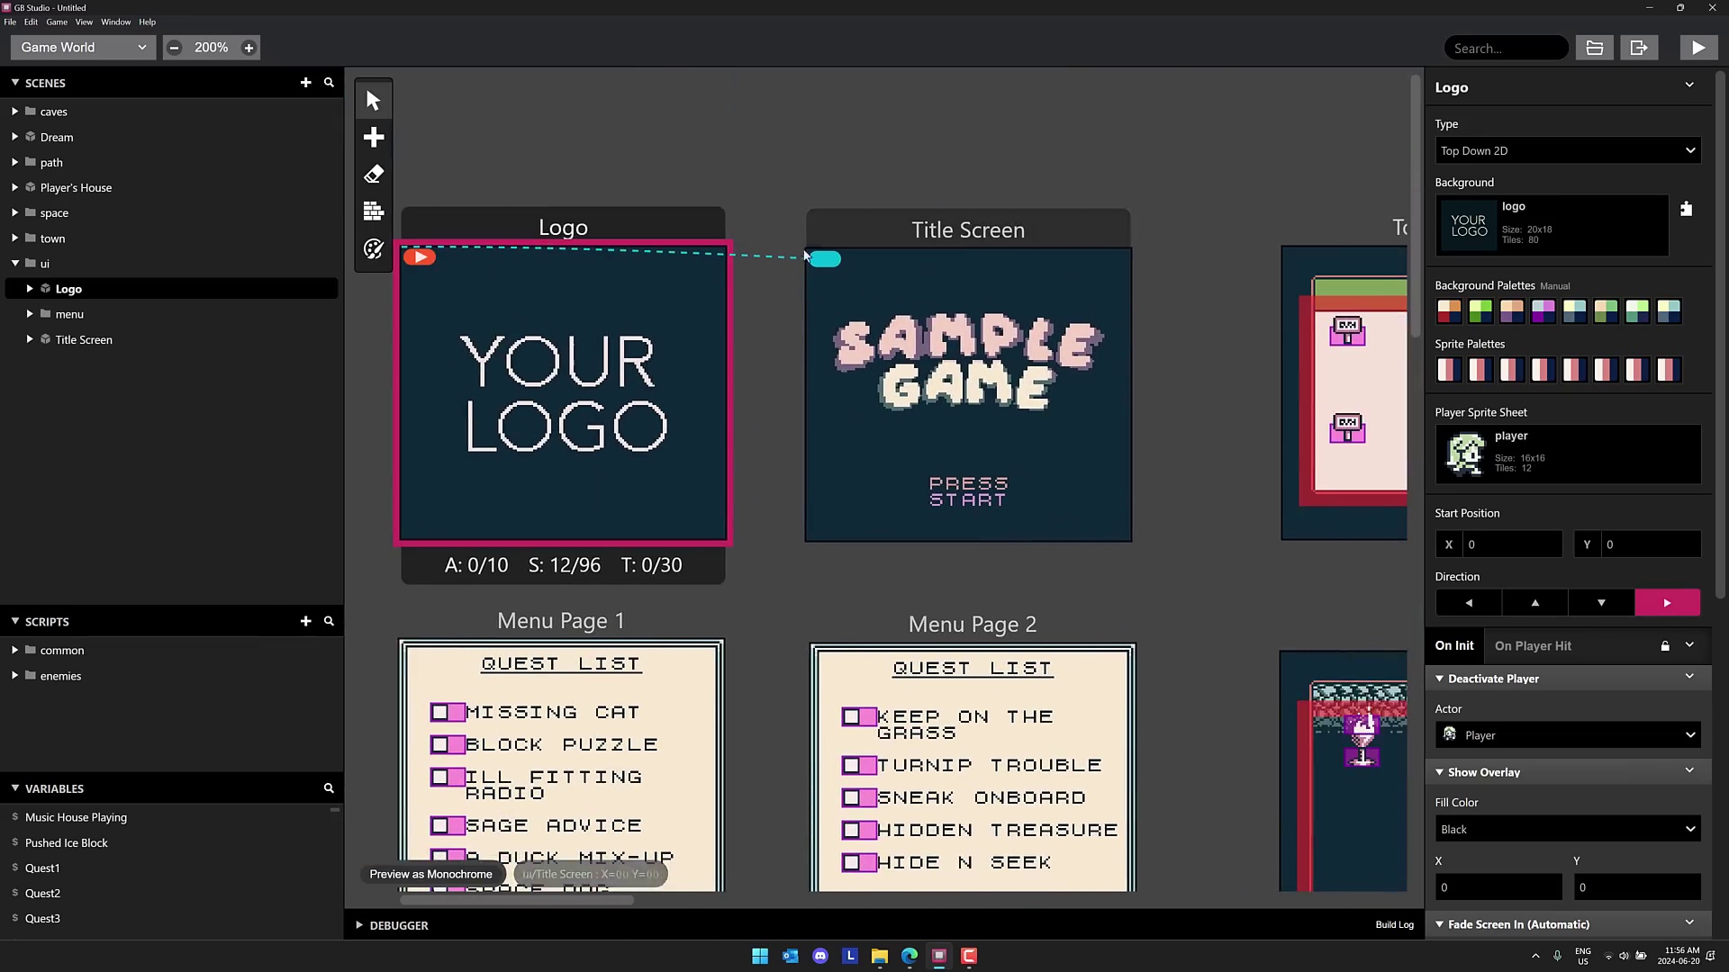
pyautogui.click(923, 297)
pyautogui.scroll(-3, 855, 177)
pyautogui.scroll(-1, 854, 176)
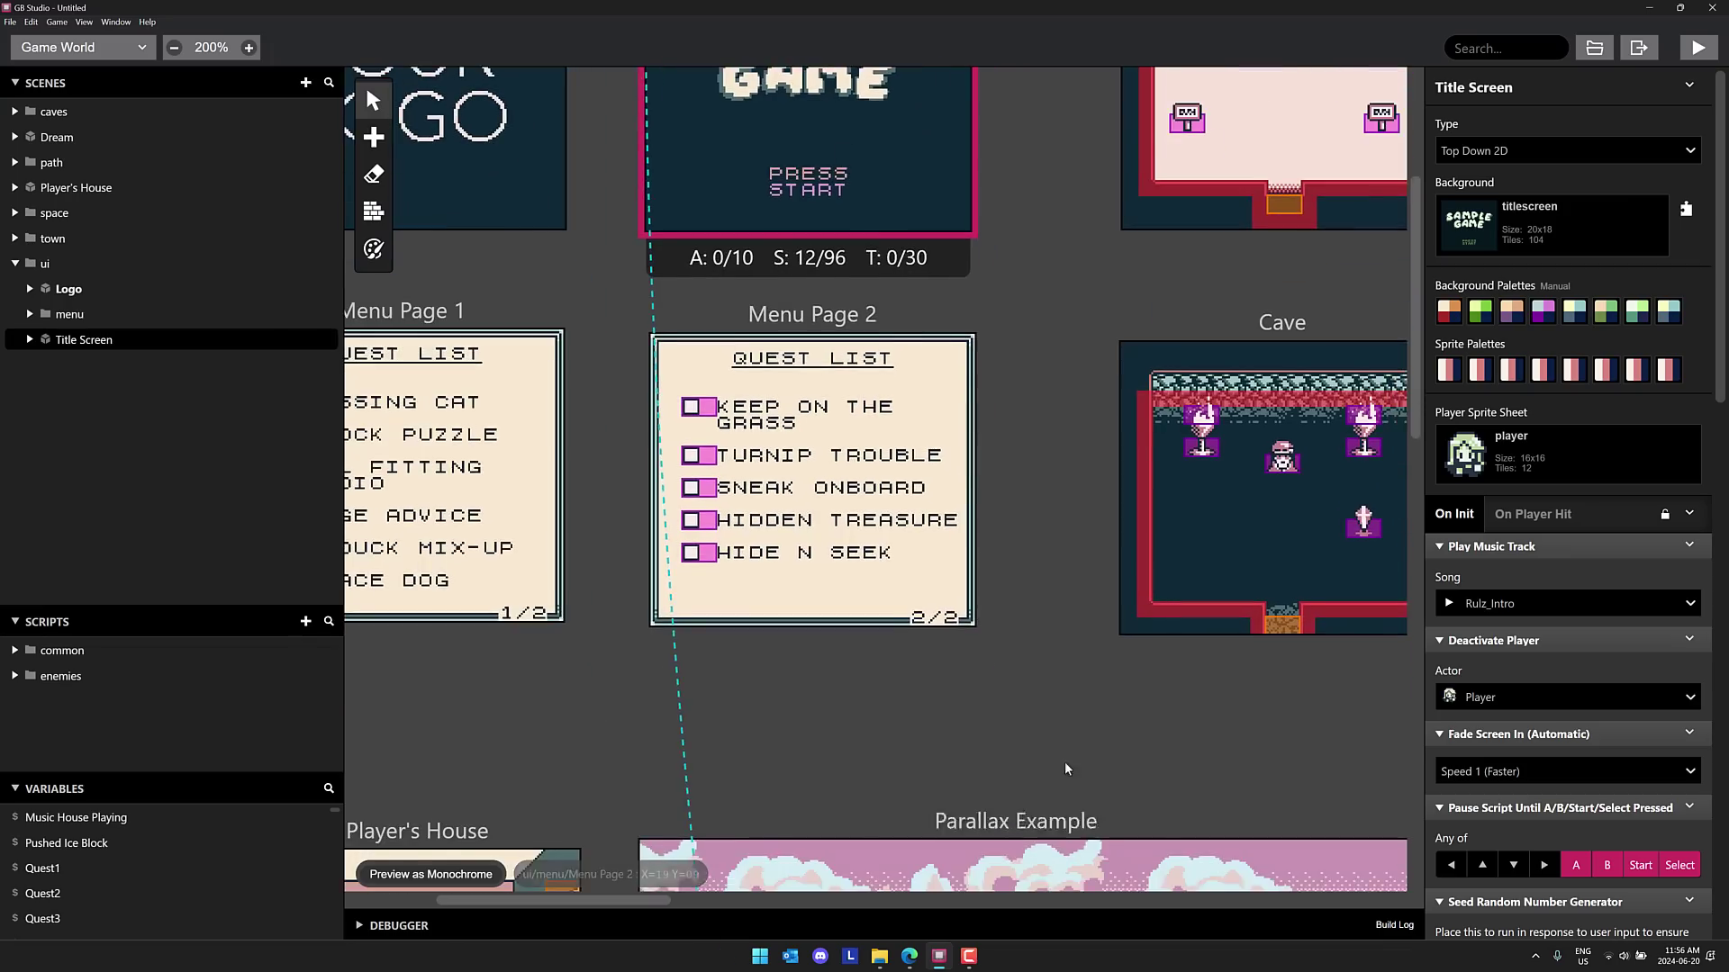
pyautogui.scroll(-5, 1065, 762)
pyautogui.scroll(-1, 623, 410)
pyautogui.scroll(1, 623, 410)
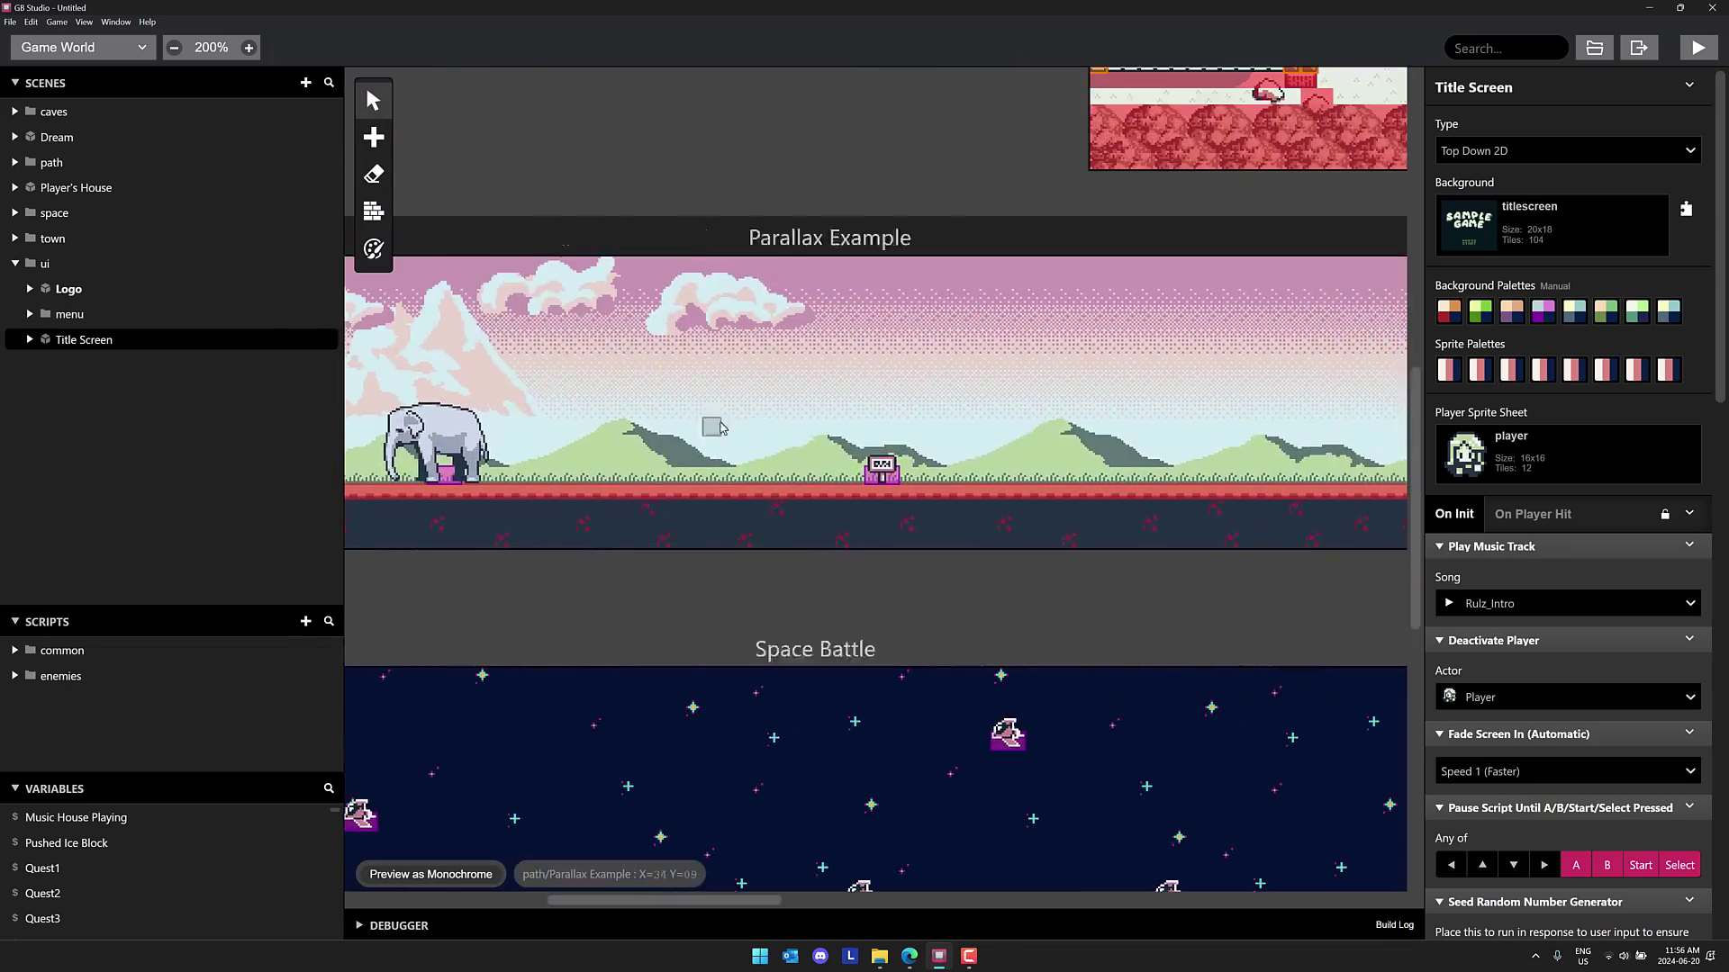
pyautogui.scroll(3, 1146, 732)
pyautogui.scroll(3, 928, 591)
pyautogui.scroll(3, 997, 463)
pyautogui.scroll(2, 996, 464)
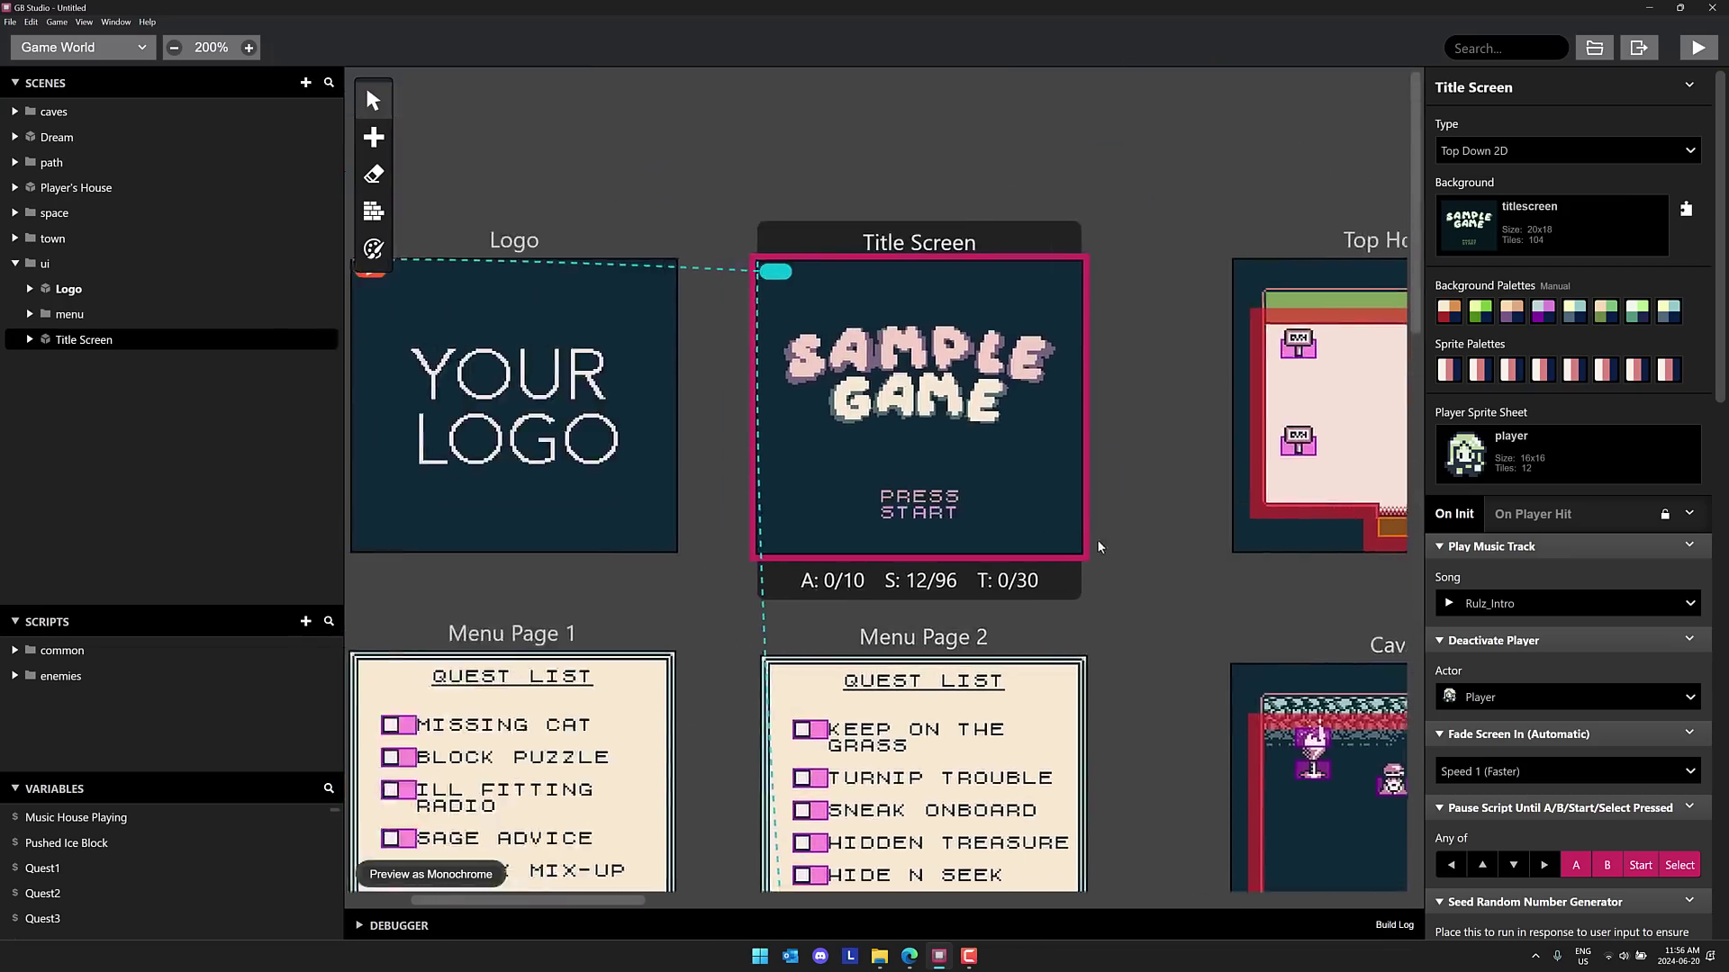
pyautogui.hscroll(-1, 1097, 539)
pyautogui.click(611, 362)
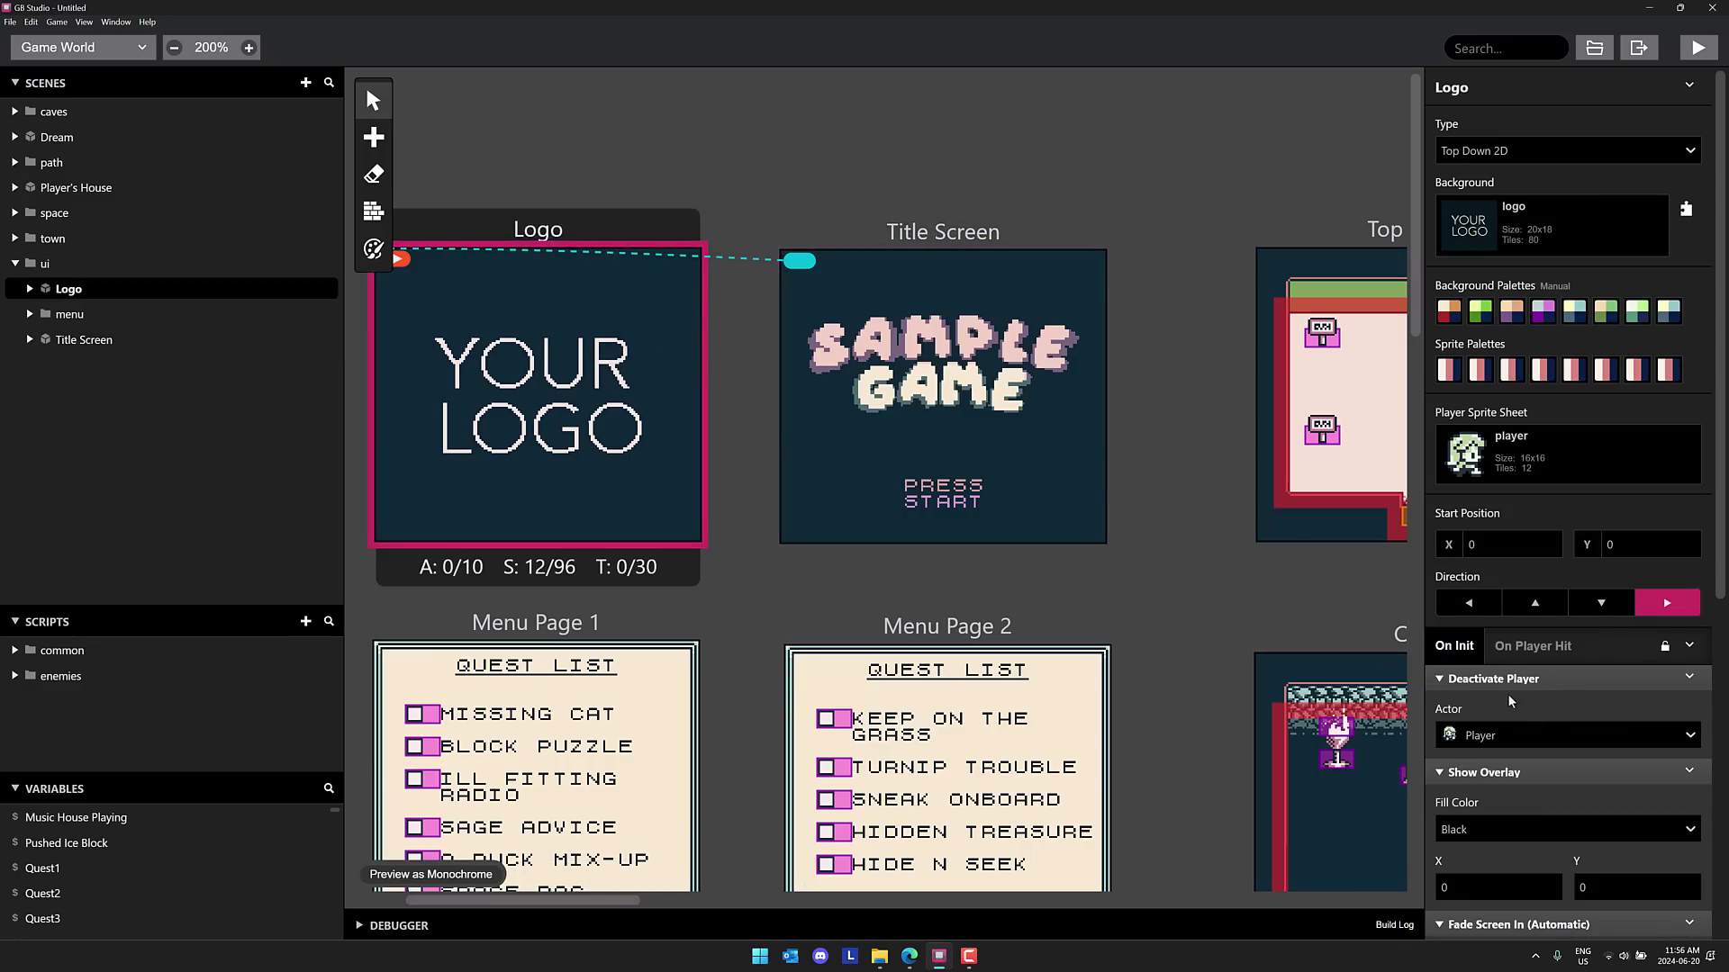
pyautogui.scroll(-2, 1513, 699)
pyautogui.scroll(-2, 1513, 702)
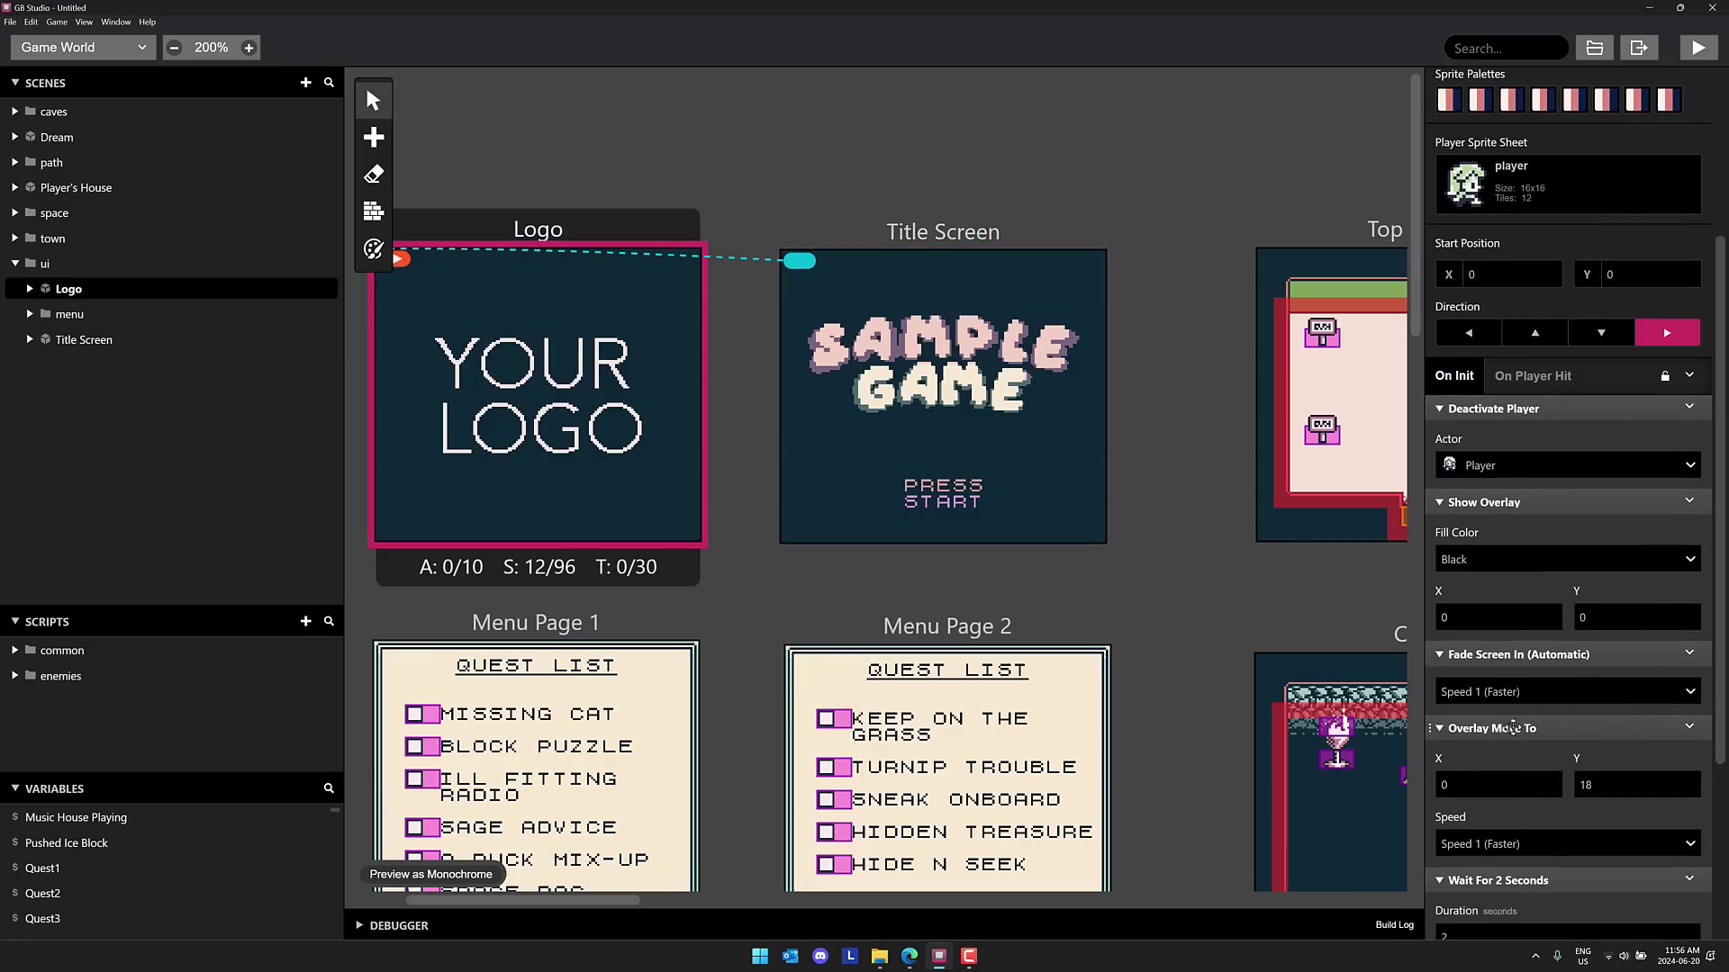
pyautogui.scroll(-2, 1512, 698)
pyautogui.scroll(-2, 1499, 717)
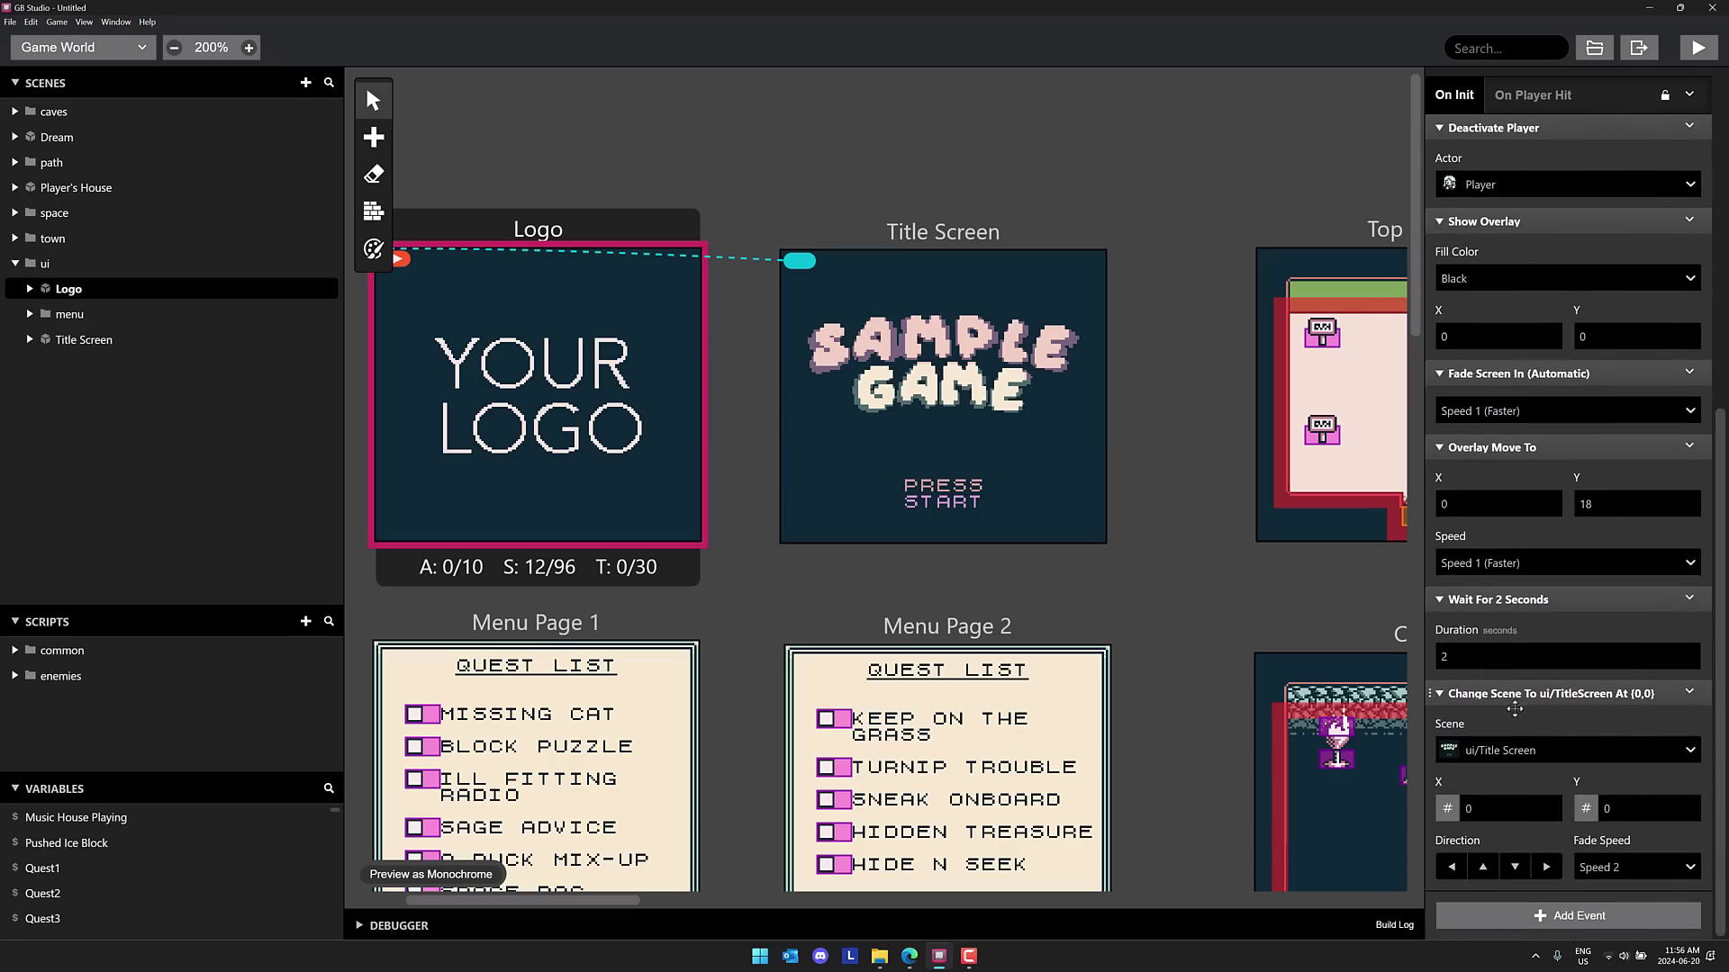
pyautogui.click(1087, 585)
pyautogui.scroll(-3, 1148, 568)
pyautogui.hscroll(4, 1148, 568)
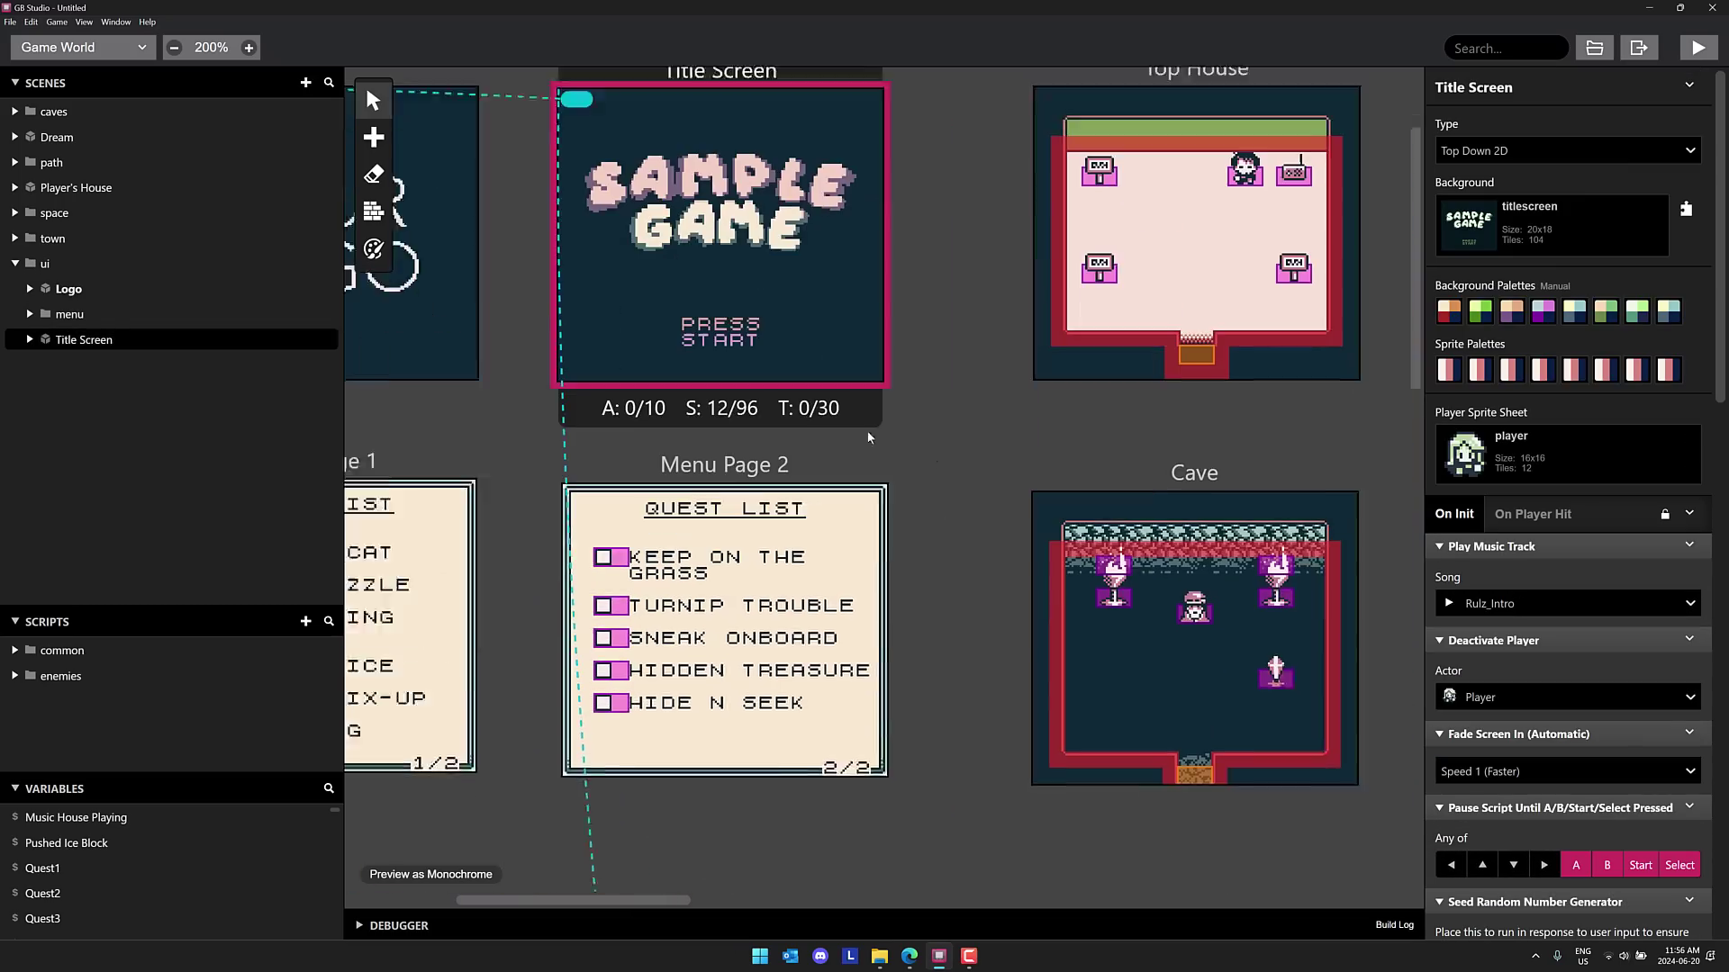
pyautogui.scroll(-2, 1540, 540)
pyautogui.scroll(-2, 1543, 588)
pyautogui.scroll(-2, 1544, 589)
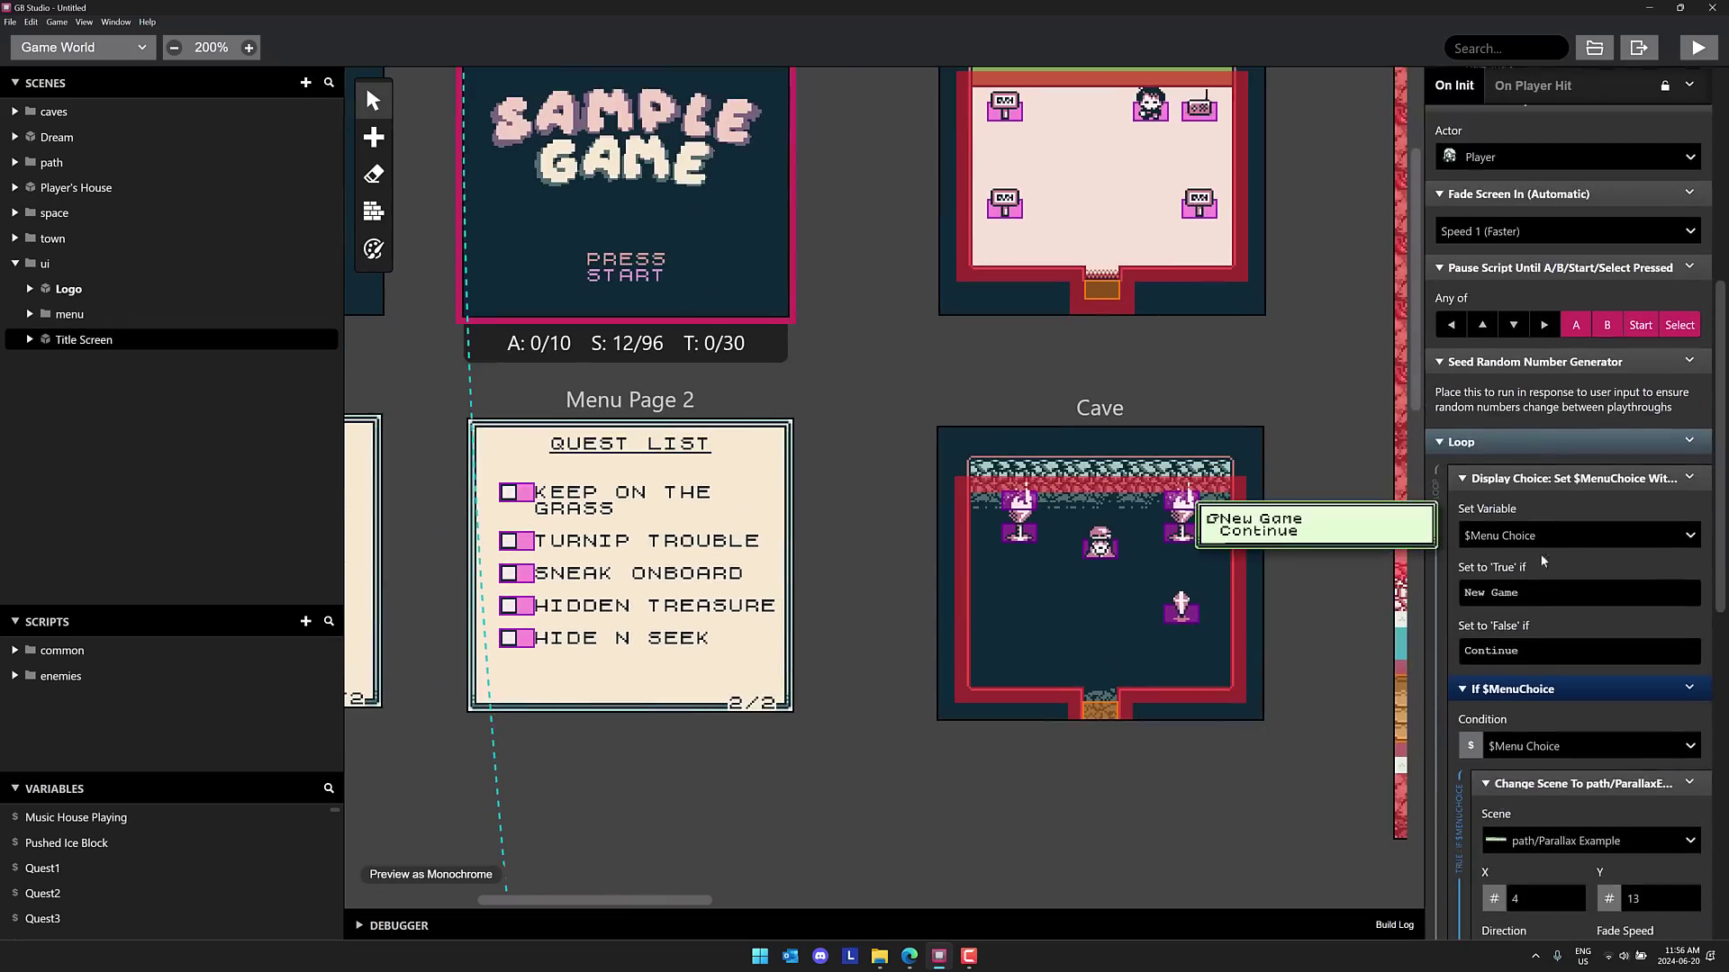
pyautogui.scroll(-1, 1541, 553)
pyautogui.scroll(-2, 1556, 555)
pyautogui.scroll(-2, 1556, 561)
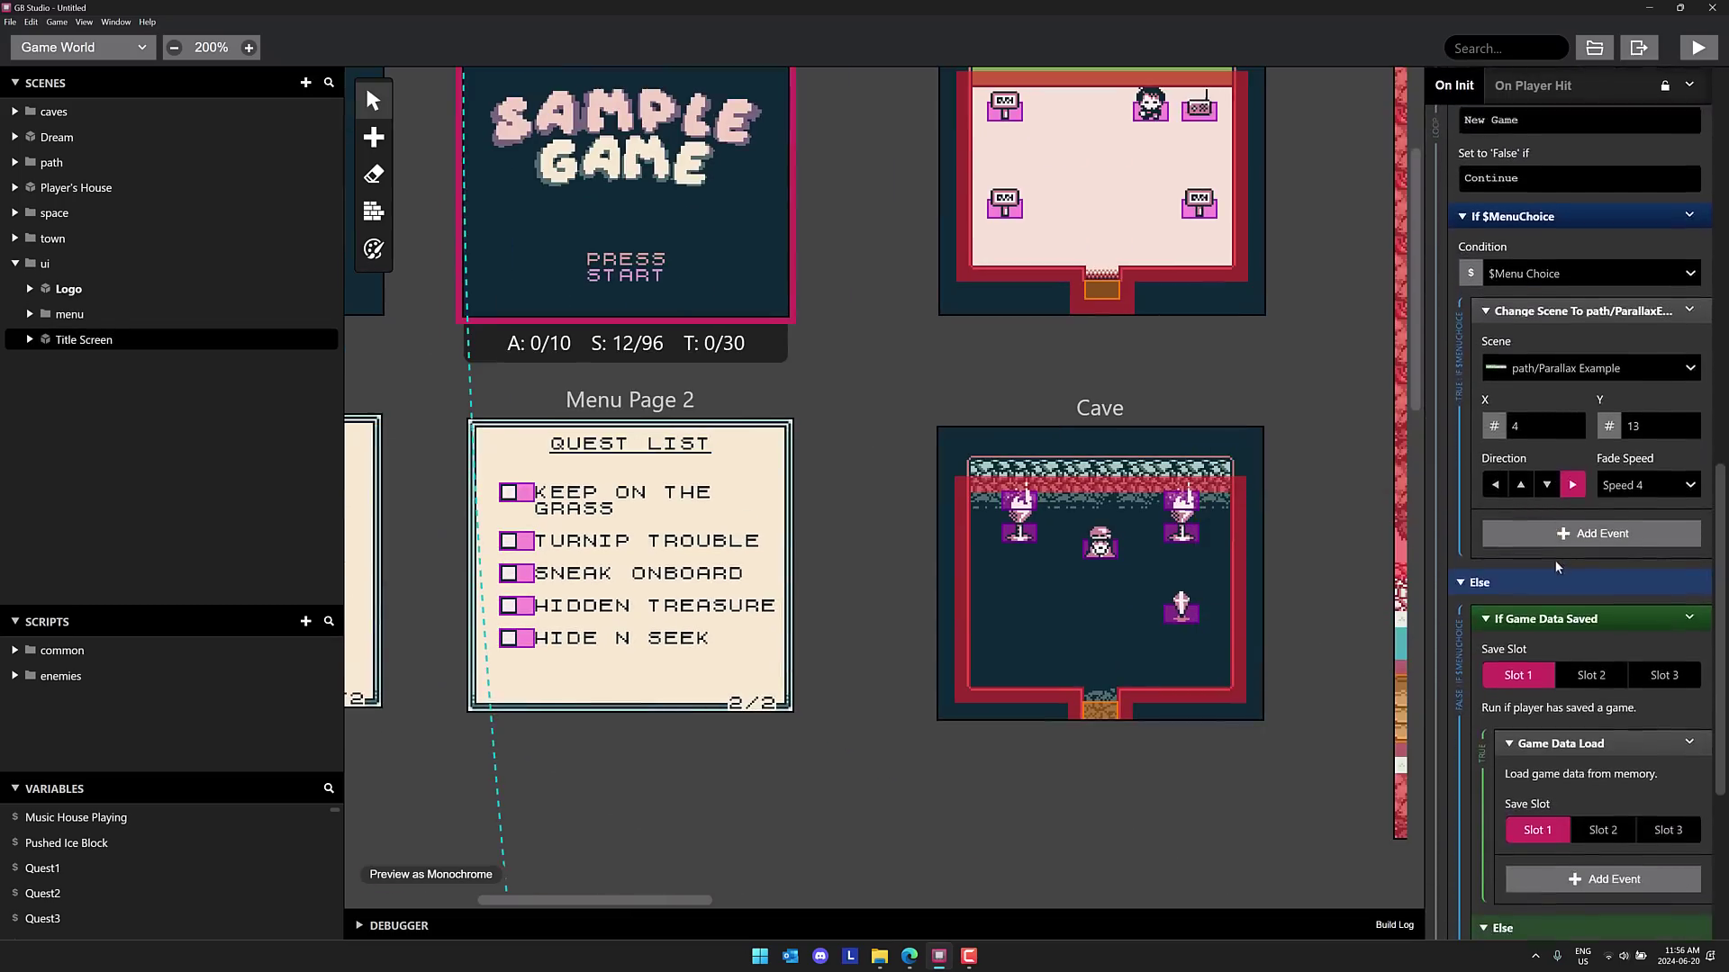
pyautogui.scroll(-3, 1553, 446)
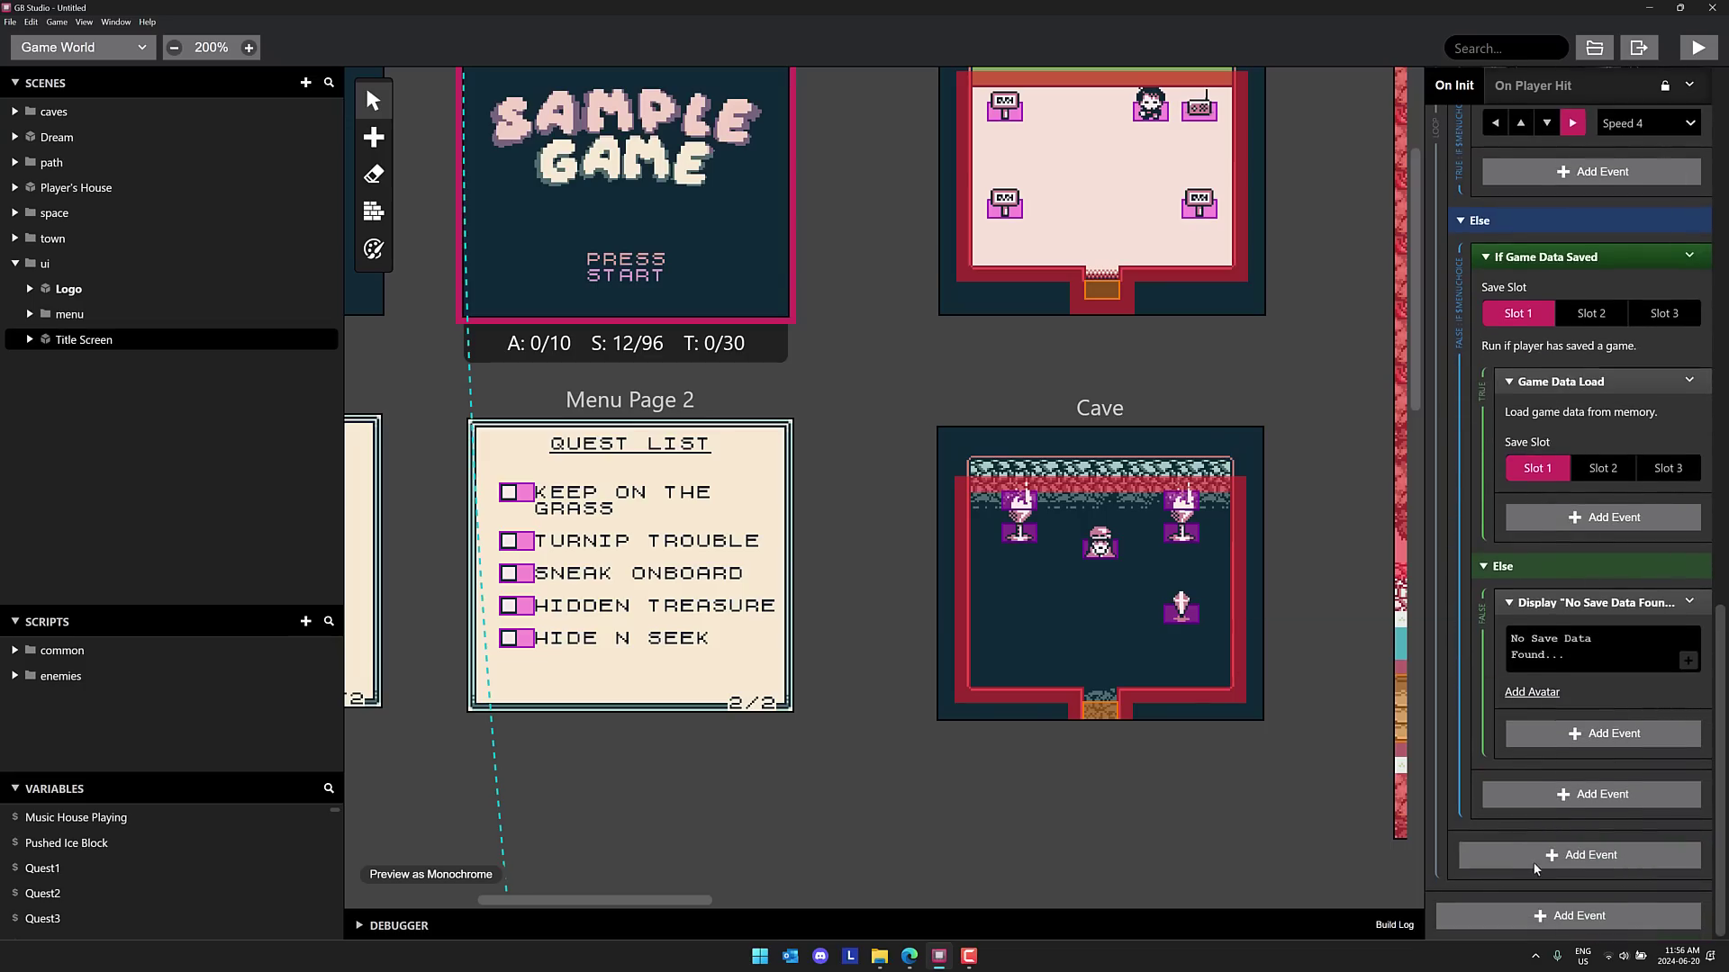
pyautogui.click(1534, 856)
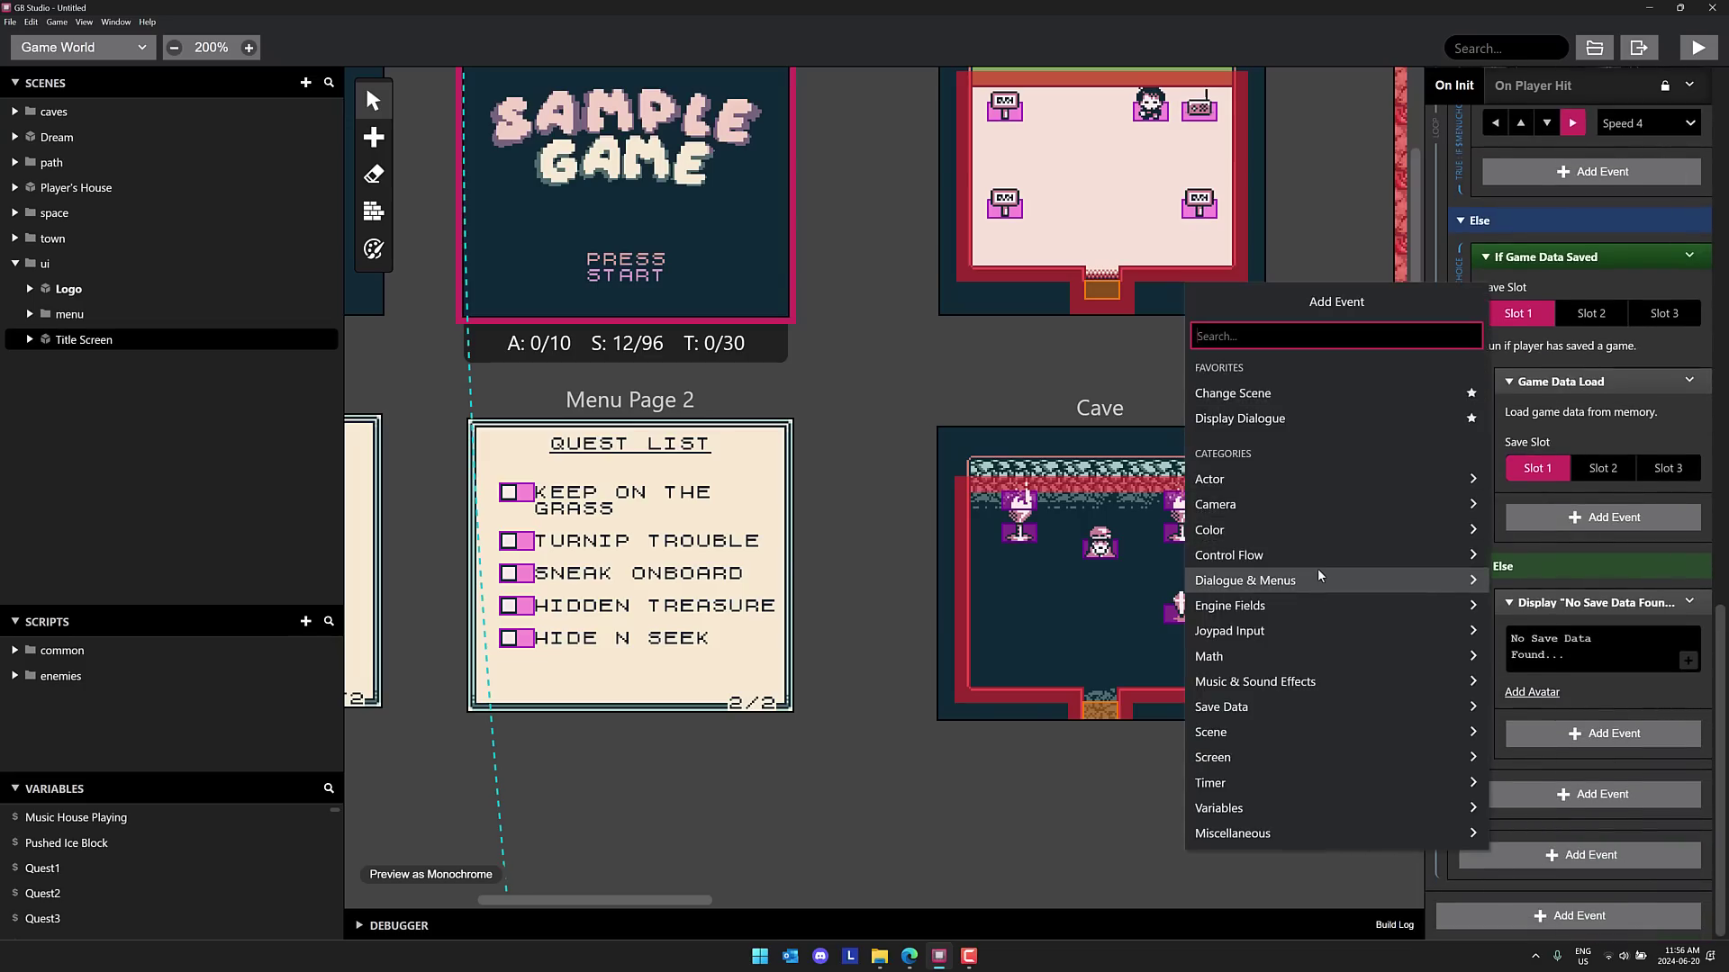
# - Select Parallax Example and open the enemies > turnip Collisions and Movement scripts
pyautogui.click(825, 345)
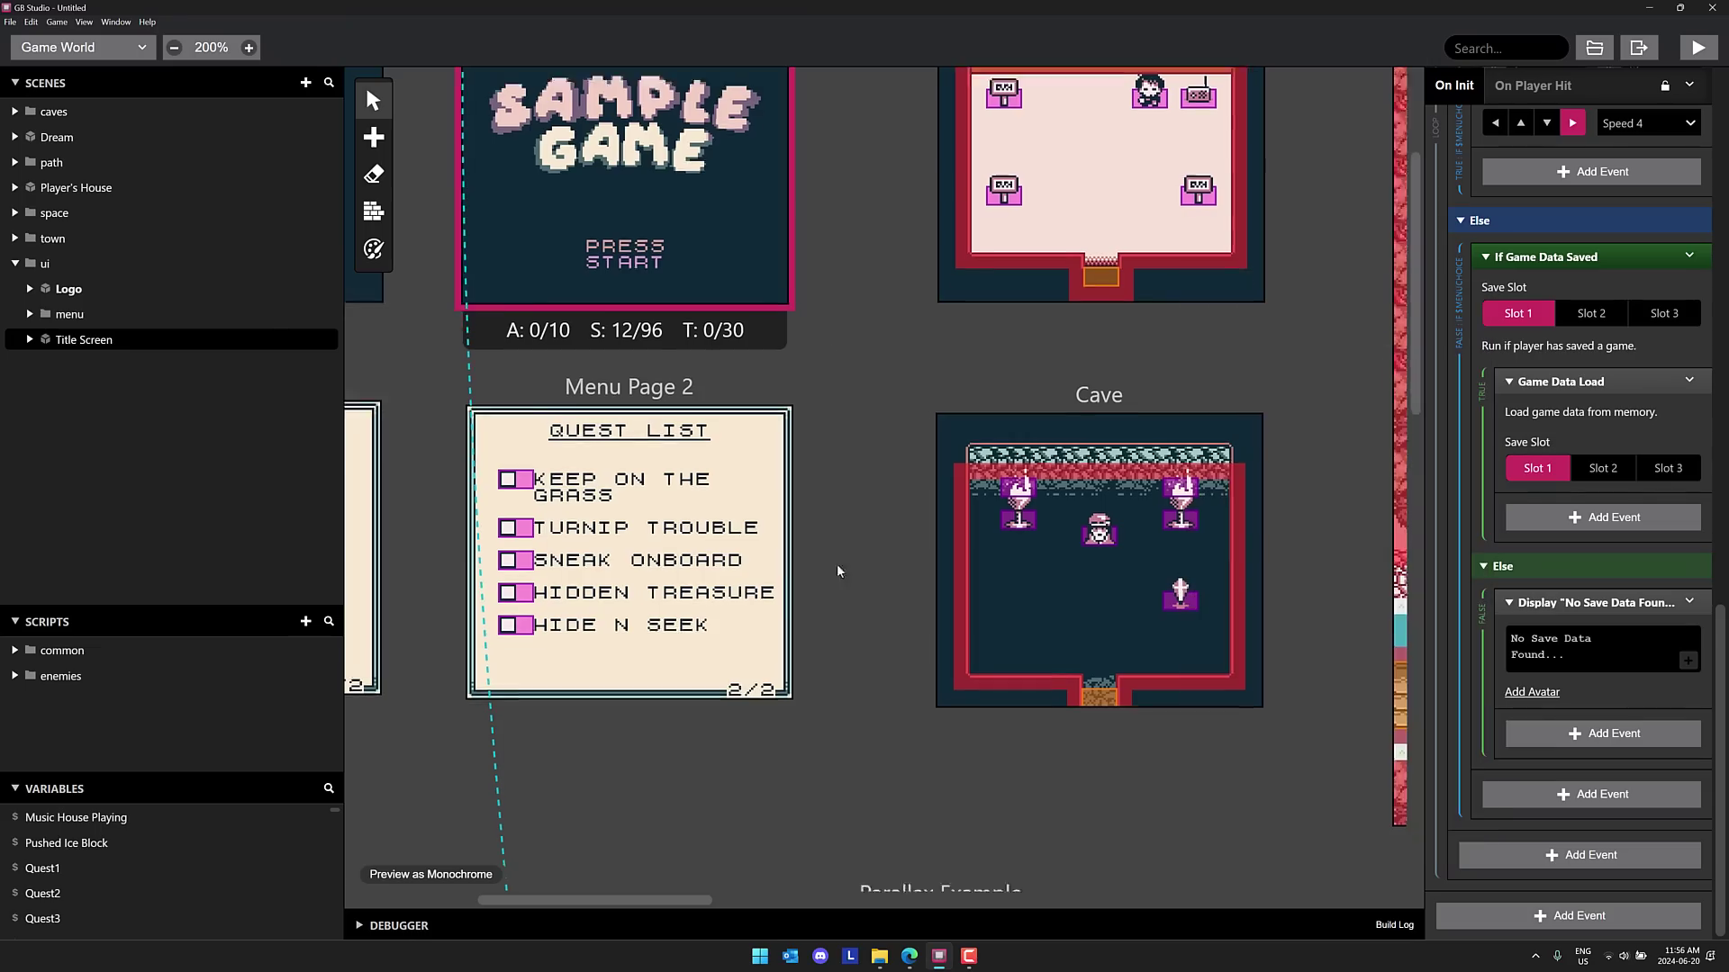
pyautogui.scroll(-5, 836, 564)
pyautogui.click(749, 534)
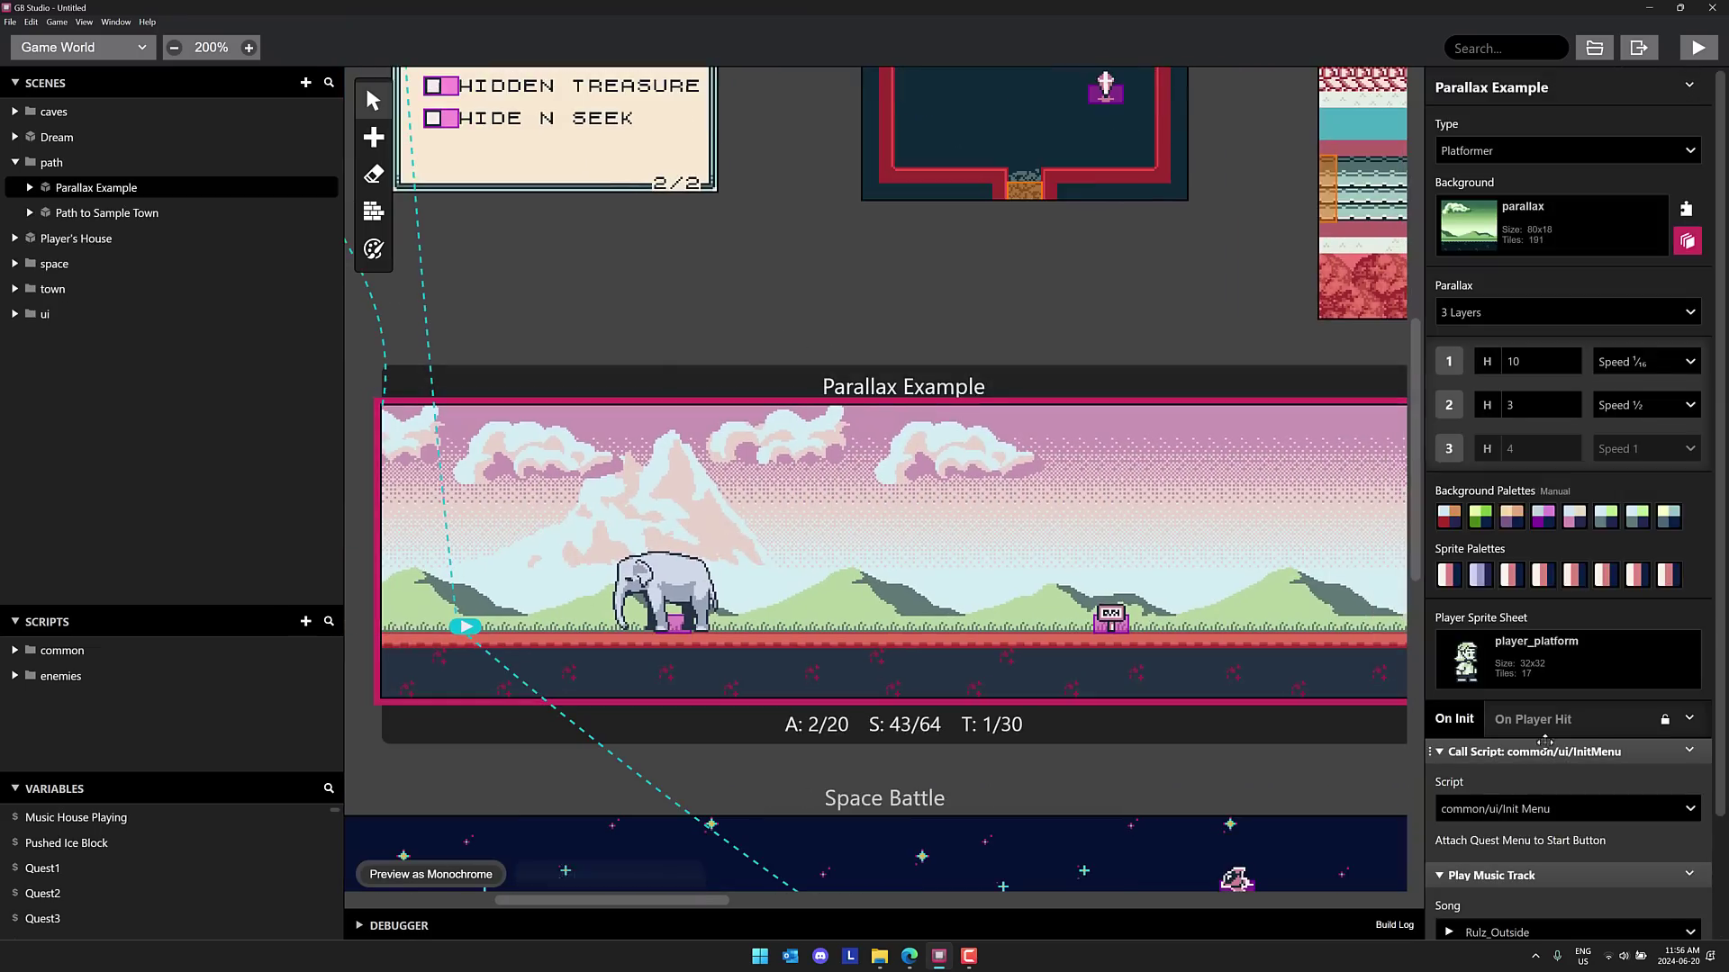
pyautogui.click(26, 676)
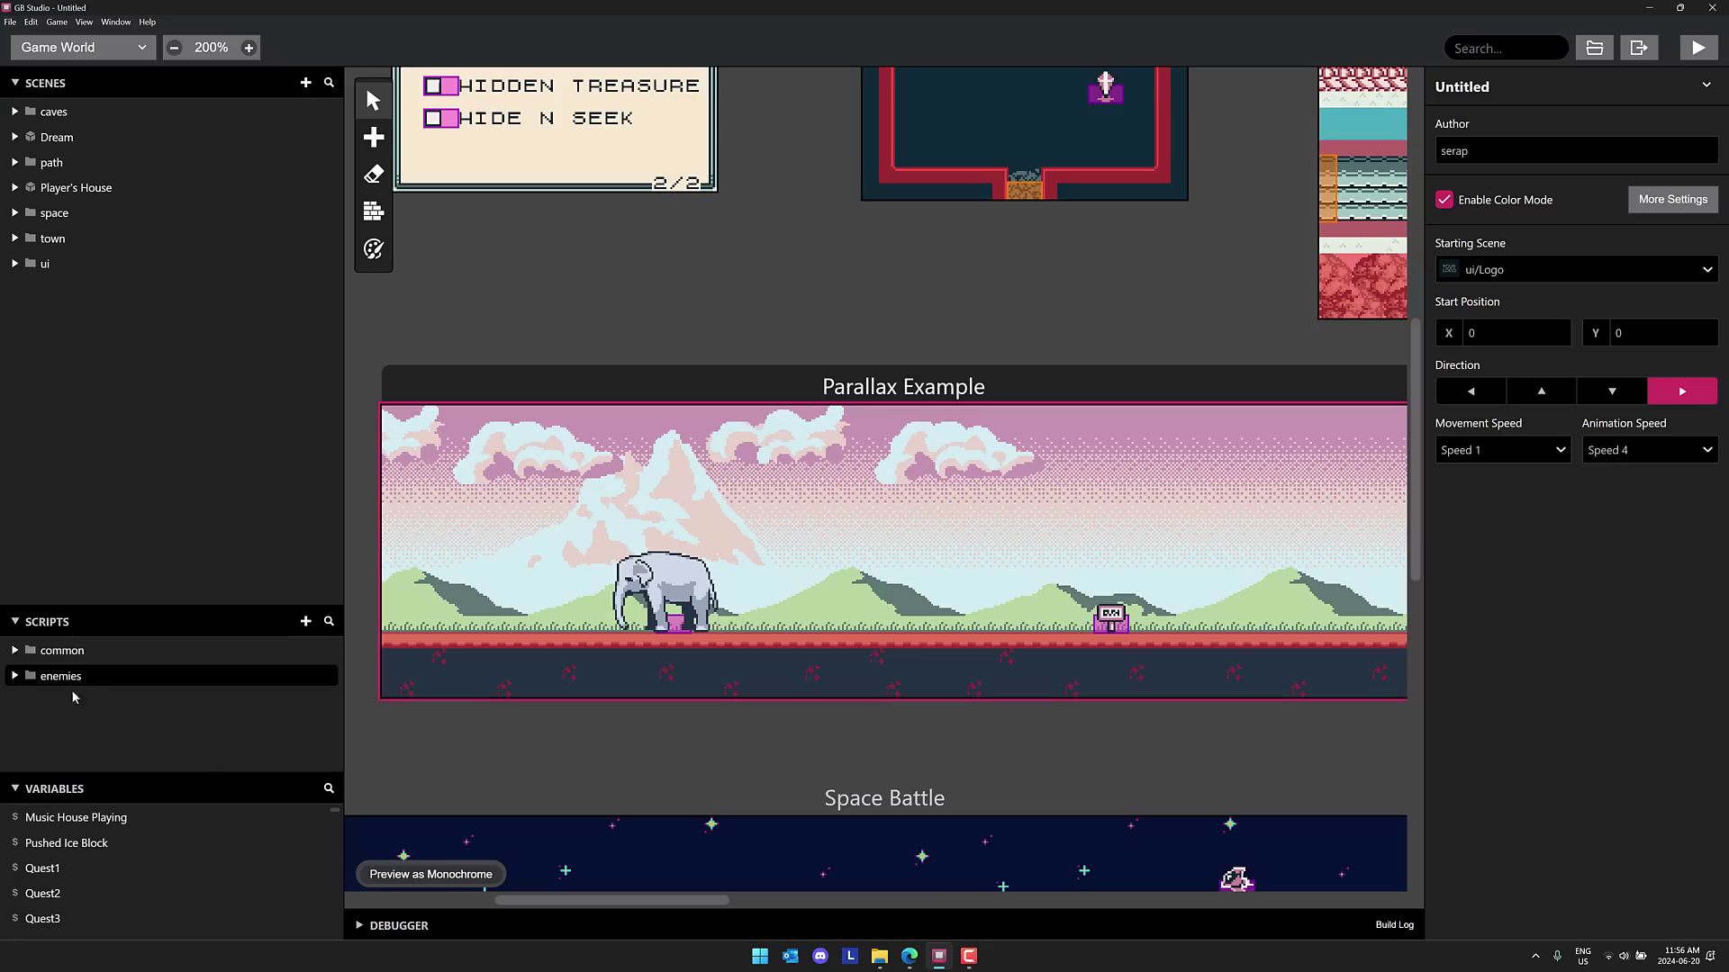
pyautogui.click(30, 726)
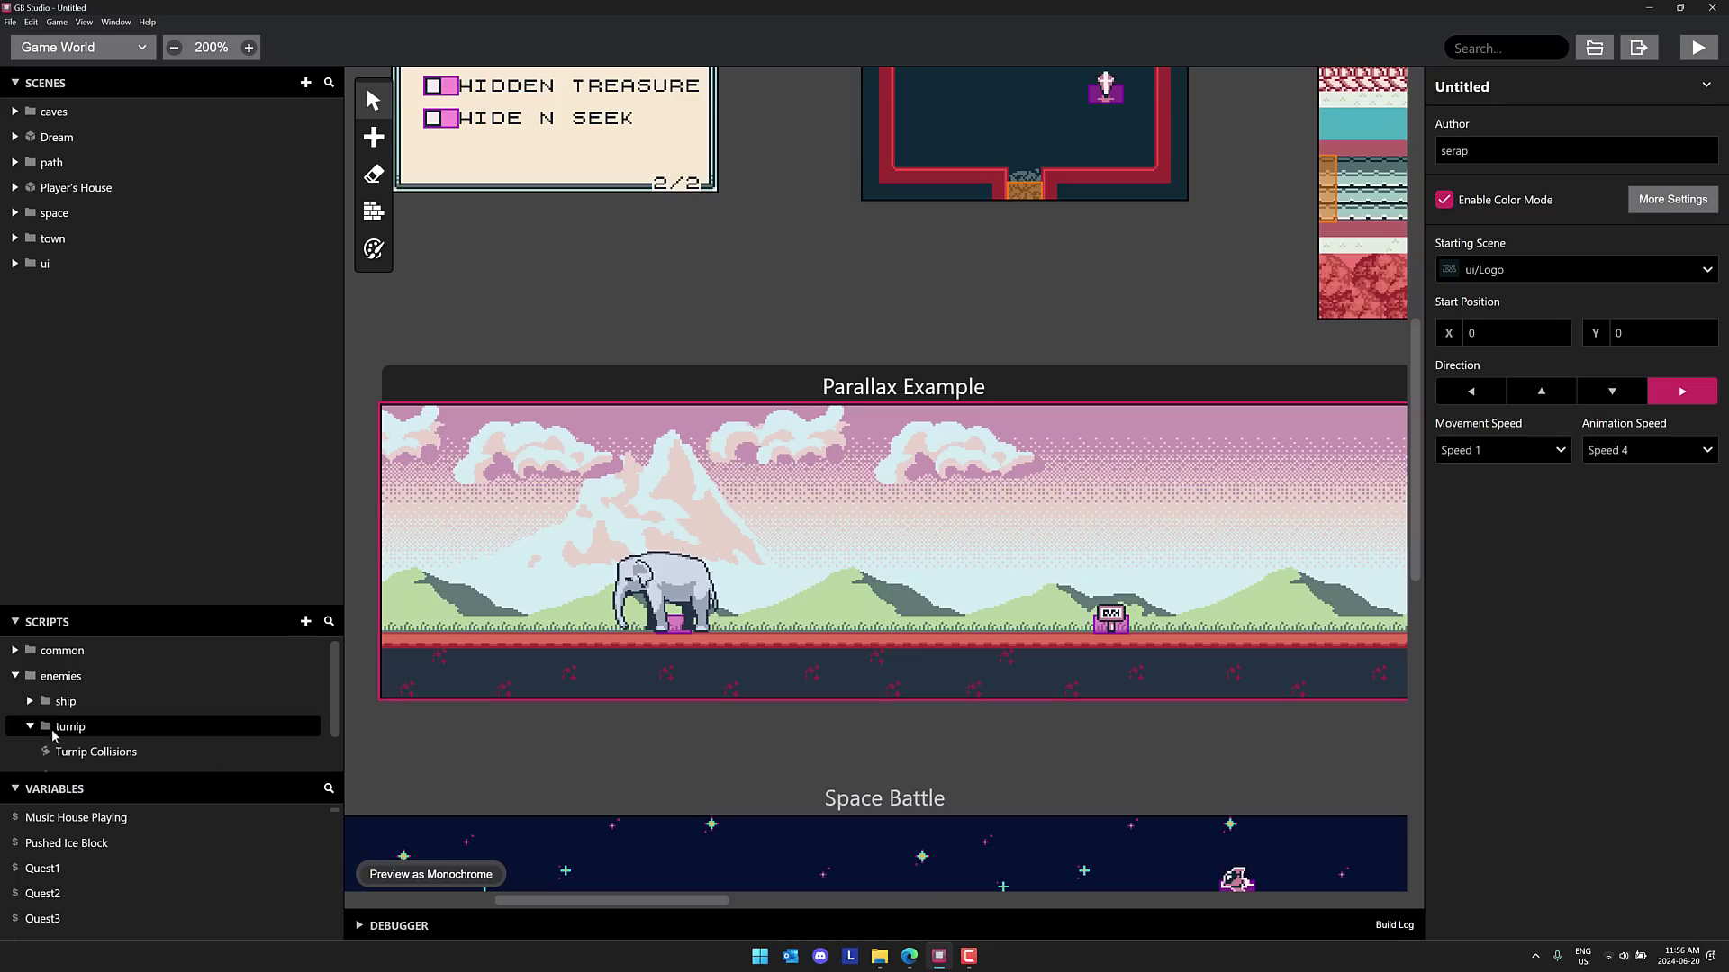
pyautogui.click(95, 752)
pyautogui.scroll(-2, 1540, 483)
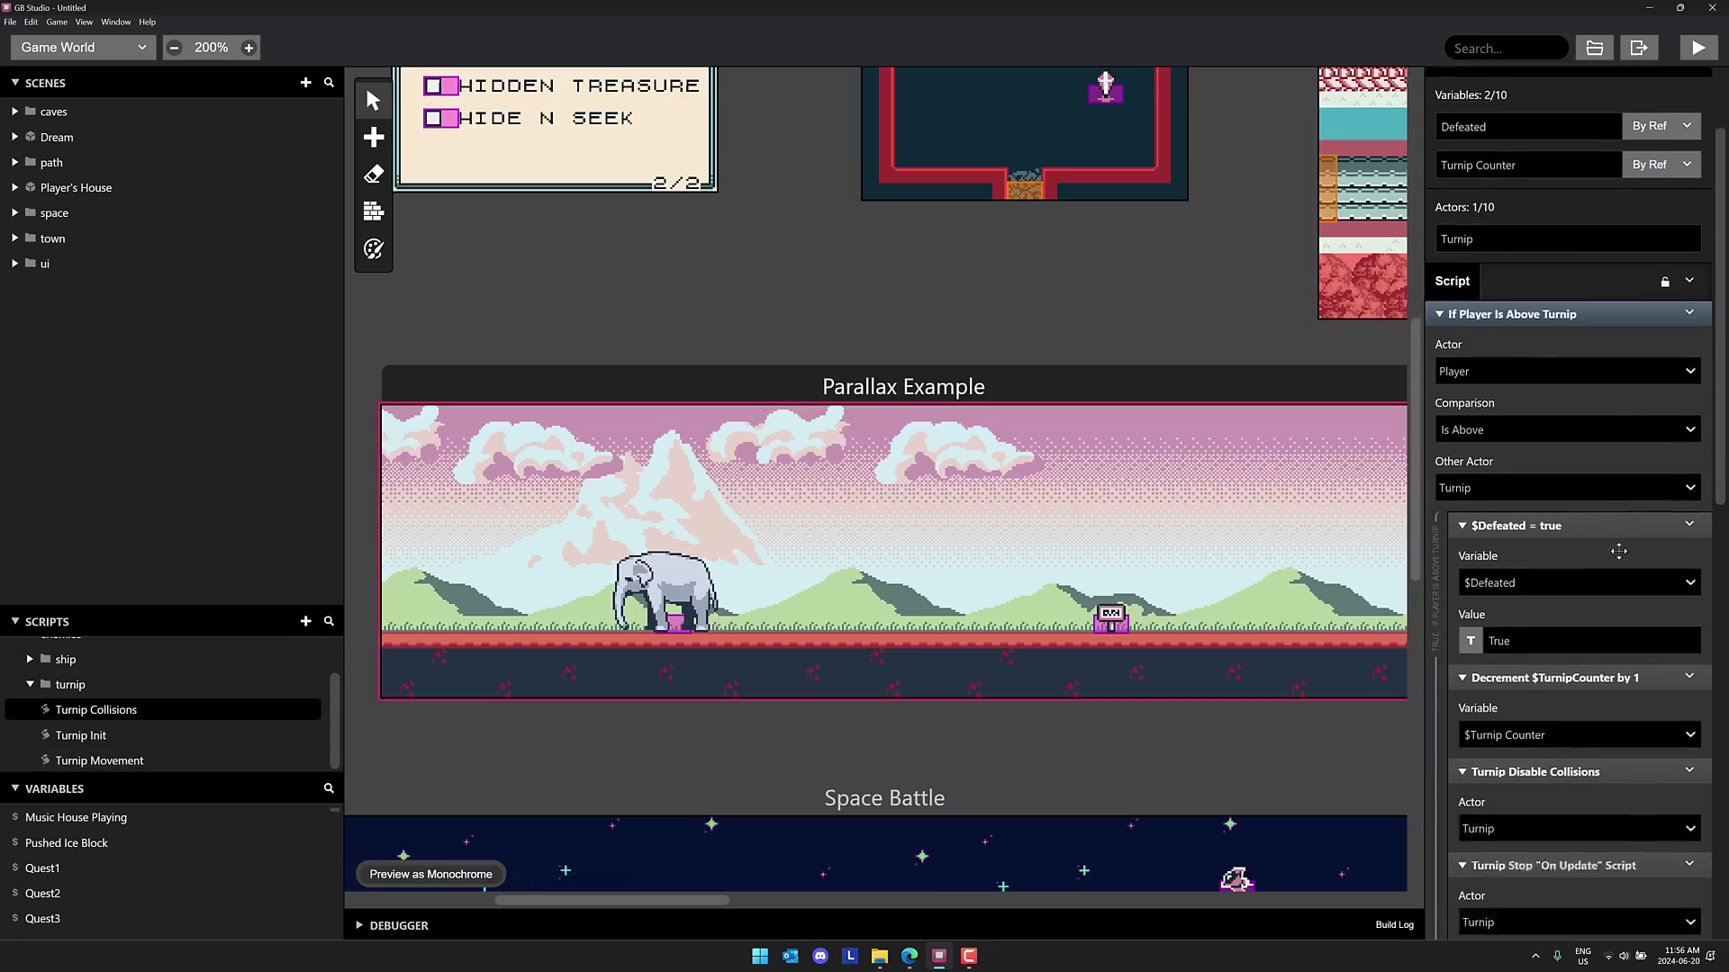
pyautogui.scroll(-3, 1541, 483)
pyautogui.scroll(-3, 1540, 483)
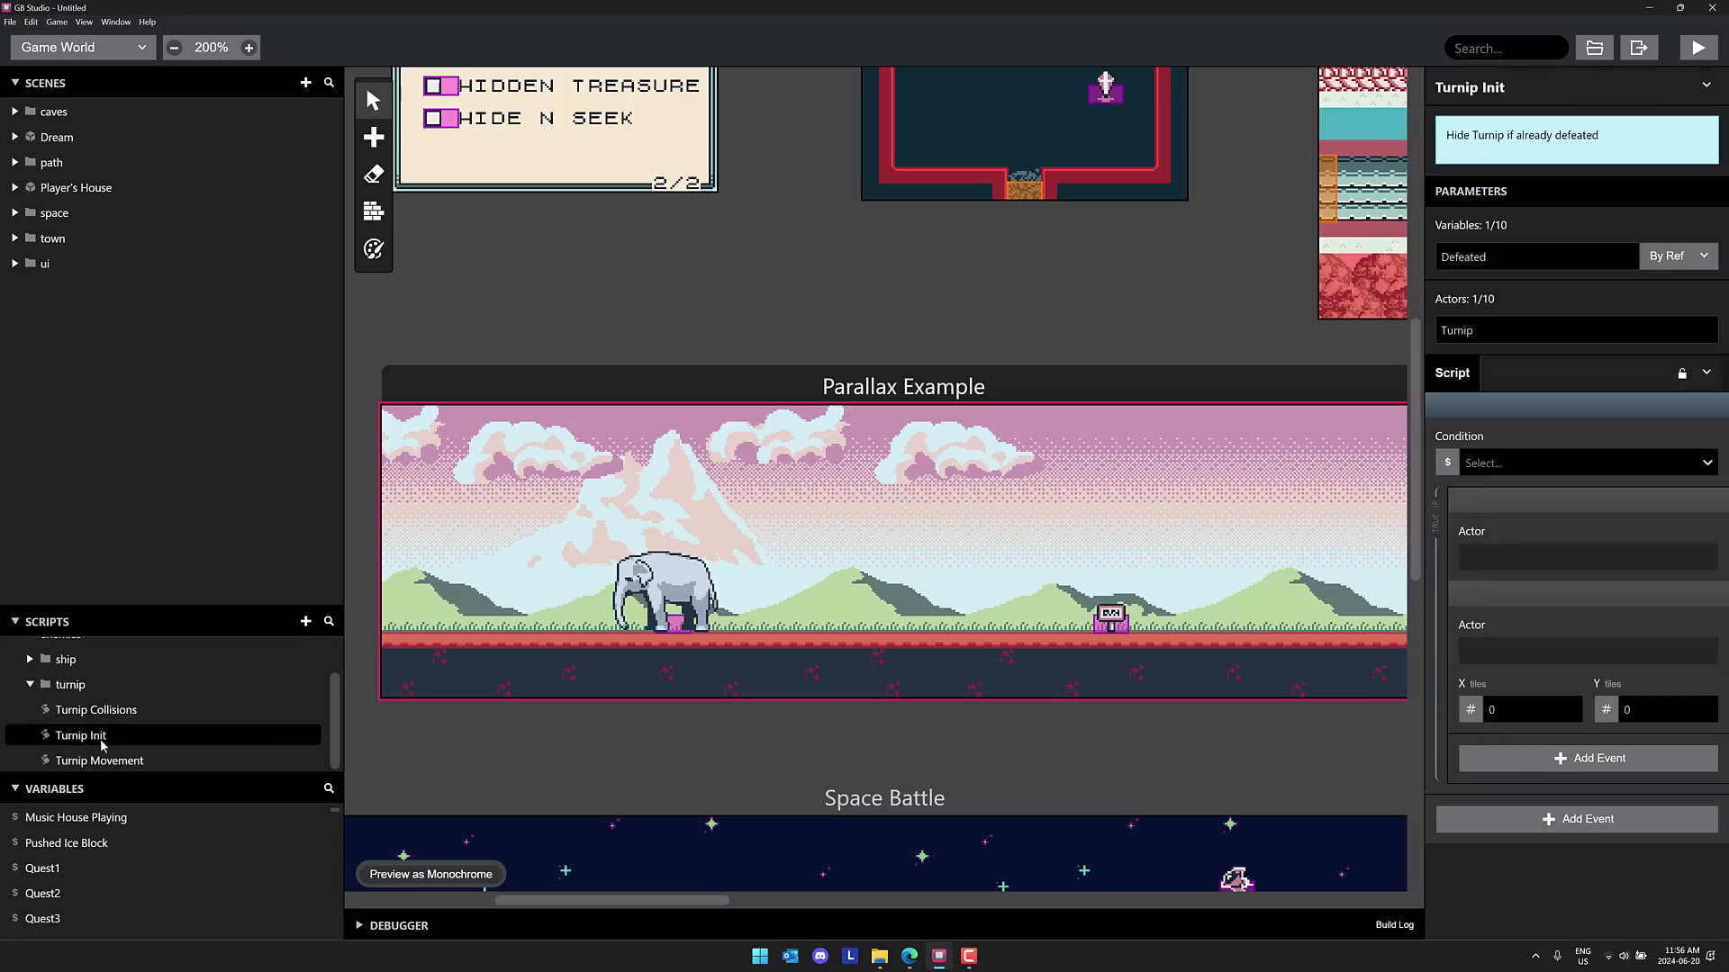
pyautogui.click(105, 740)
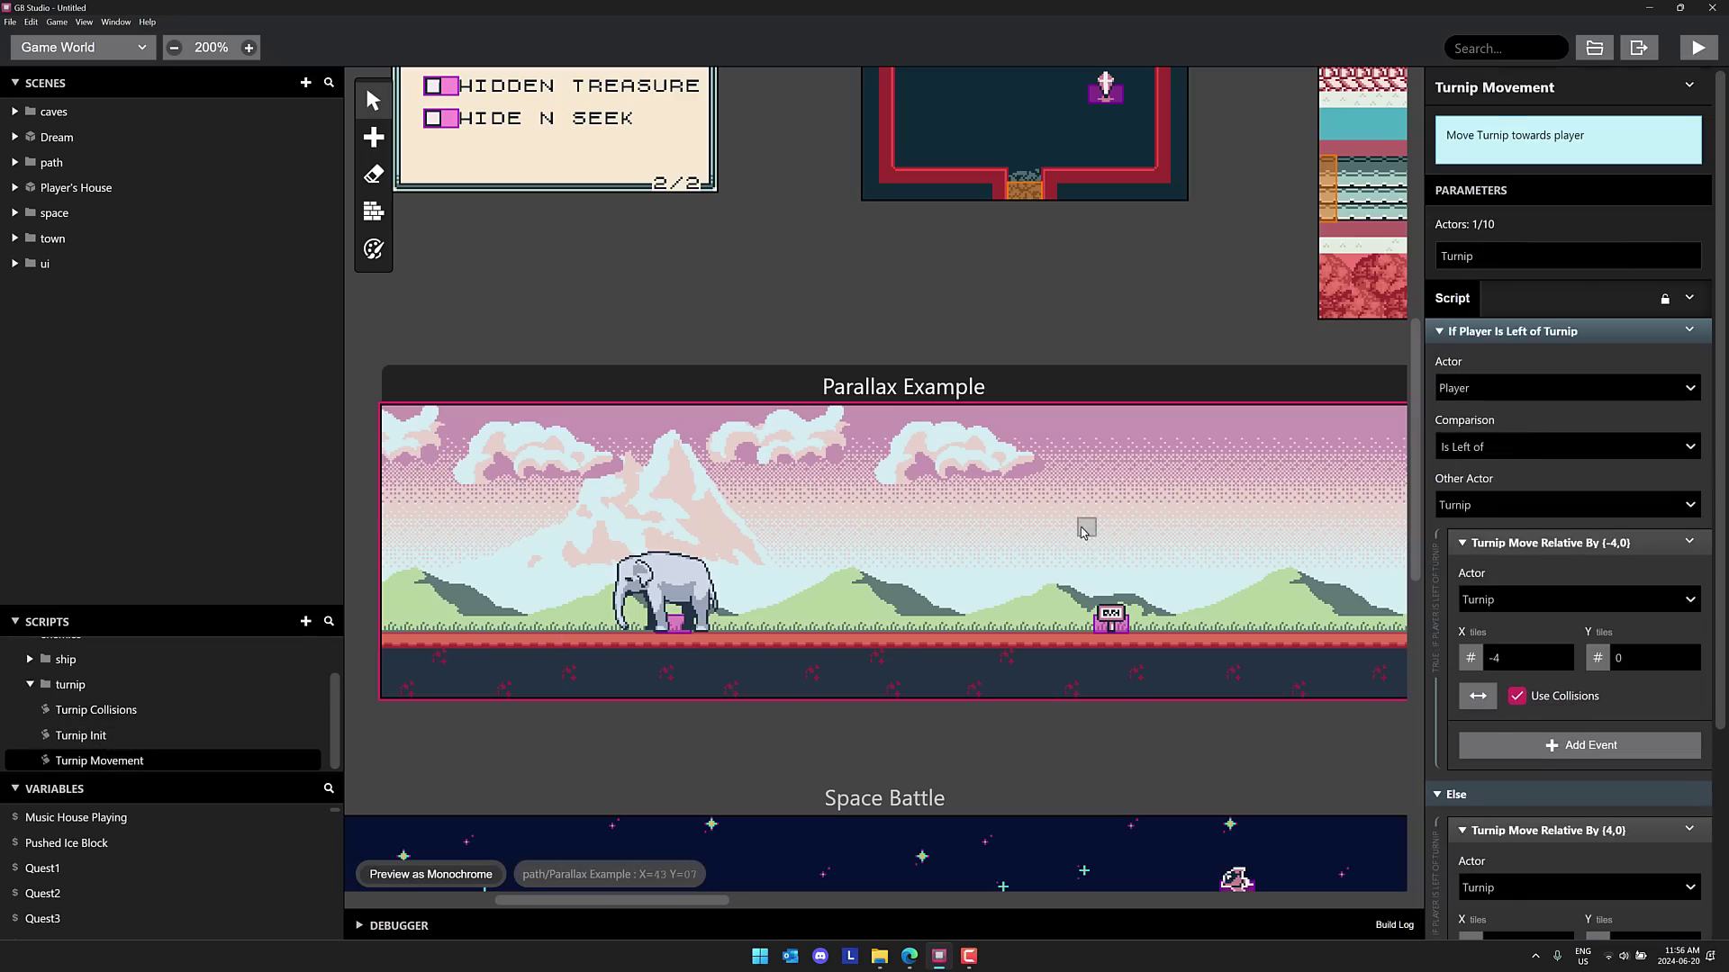
pyautogui.scroll(2, 1134, 608)
pyautogui.hscroll(3, 945, 581)
pyautogui.hscroll(2, 894, 584)
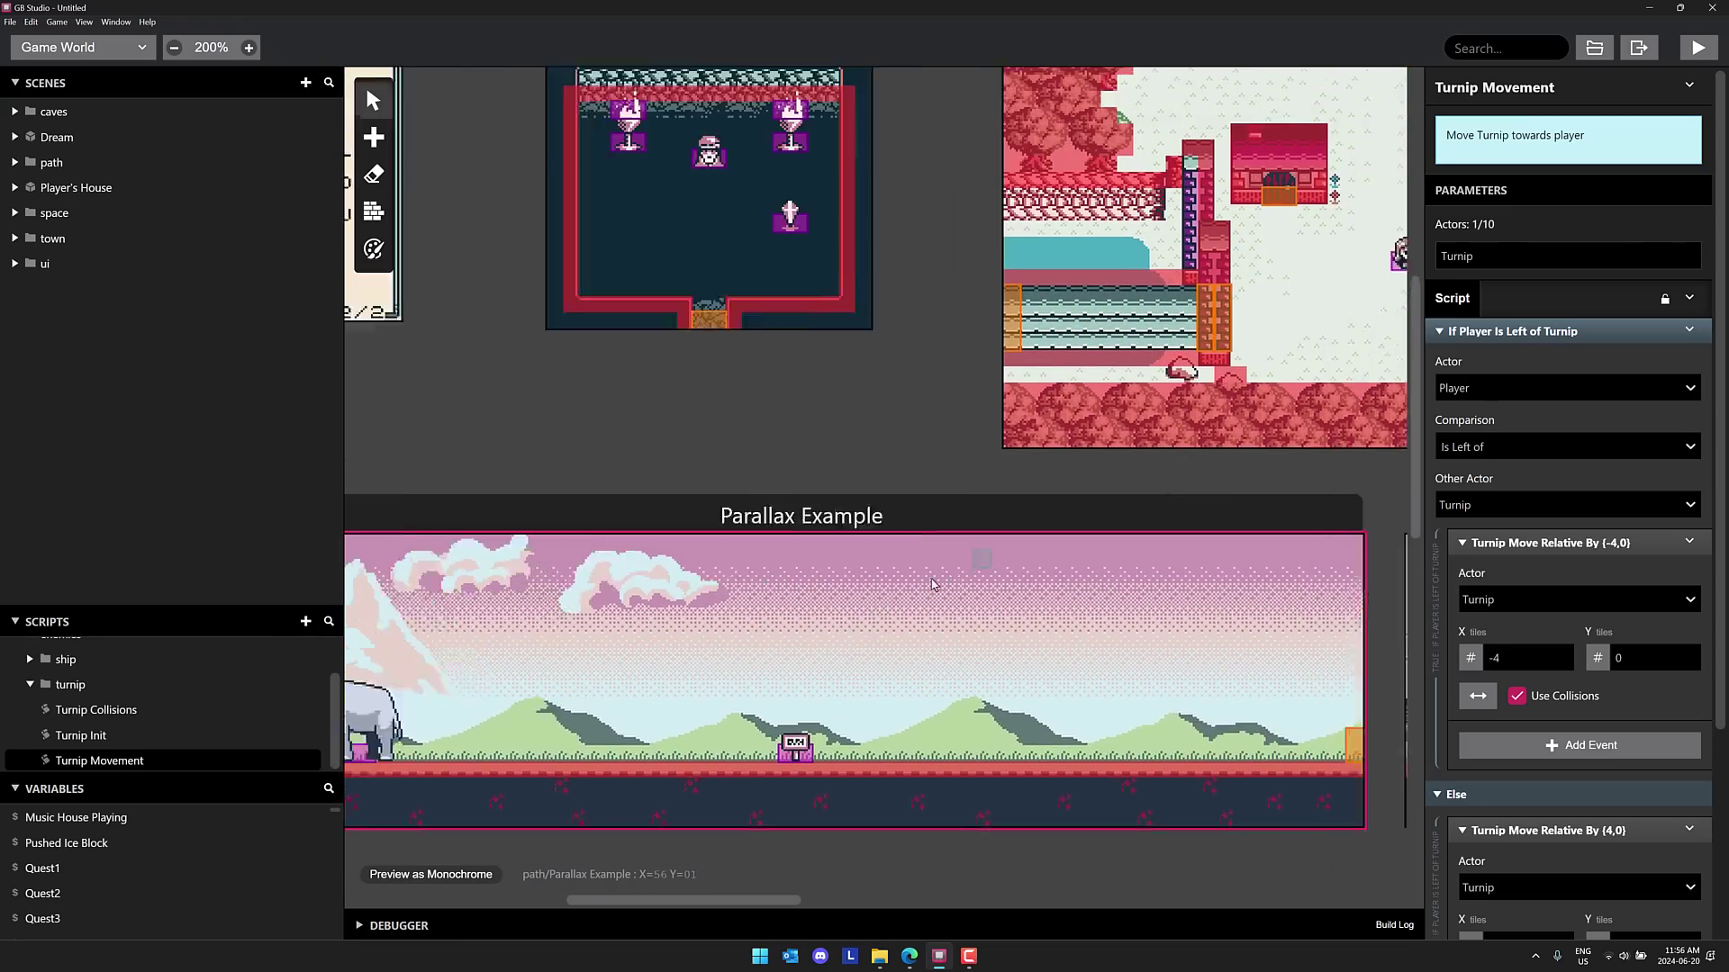
pyautogui.scroll(3, 905, 635)
pyautogui.scroll(3, 911, 676)
pyautogui.scroll(3, 923, 742)
pyautogui.hscroll(3, 923, 741)
pyautogui.scroll(1, 933, 703)
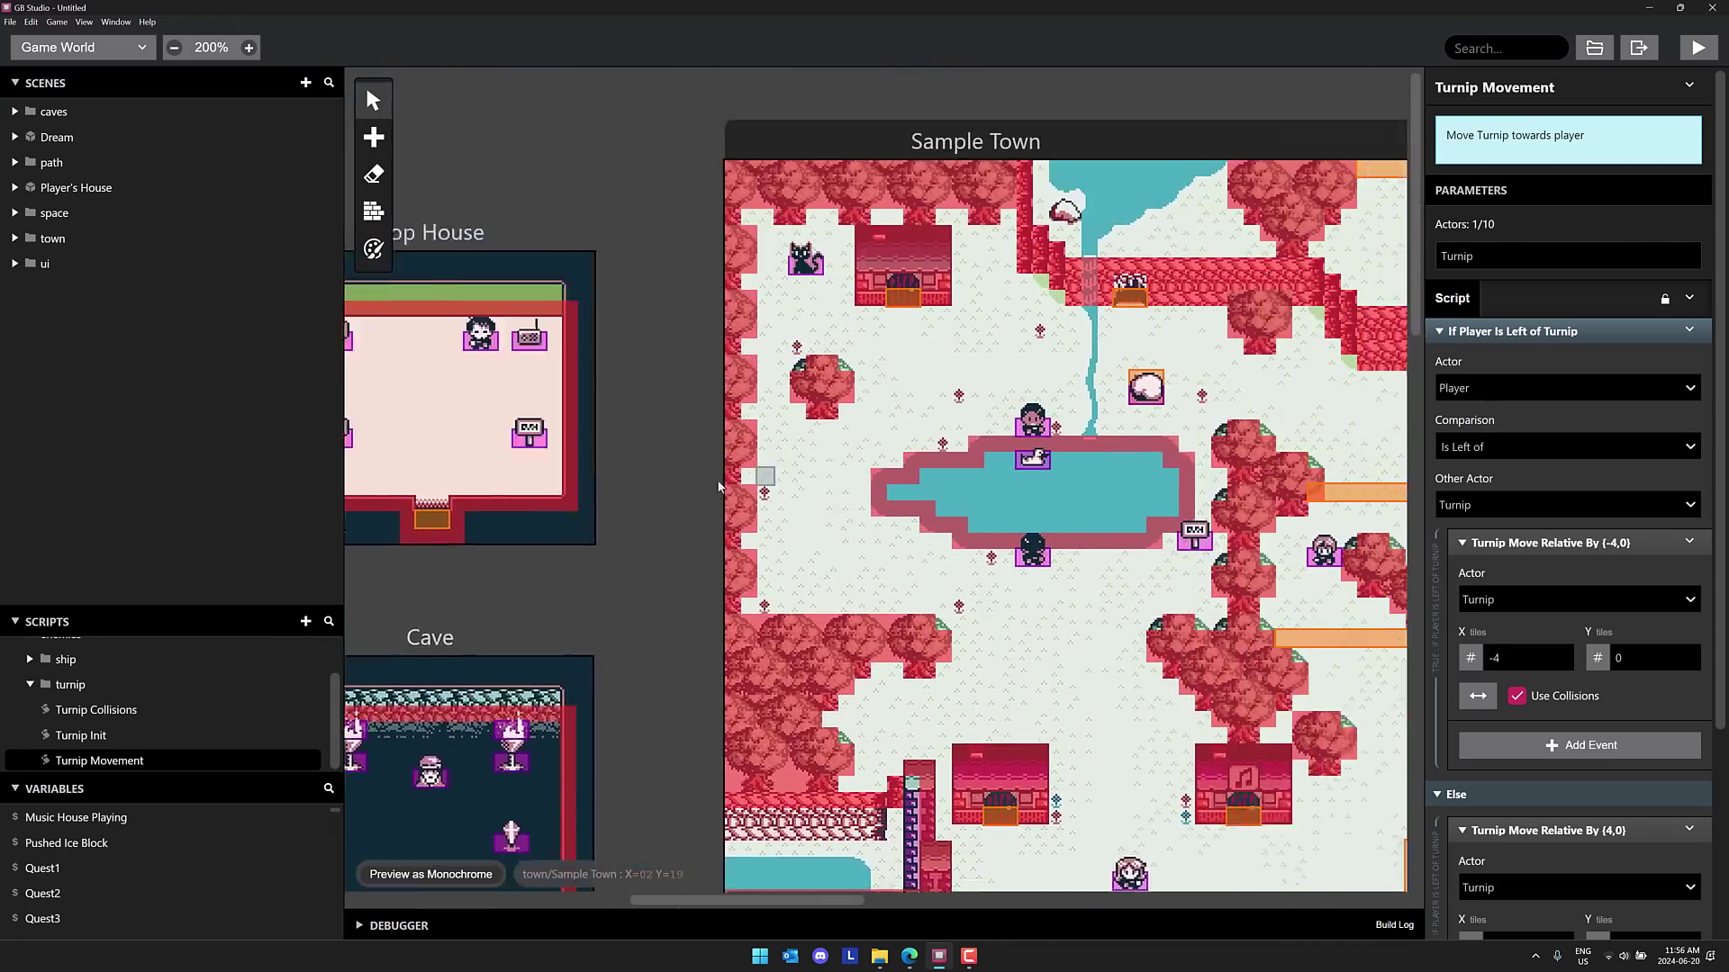
pyautogui.hscroll(5, 945, 676)
pyautogui.scroll(-2, 974, 607)
pyautogui.scroll(-2, 995, 536)
pyautogui.hscroll(-2, 995, 536)
pyautogui.scroll(-3, 1027, 528)
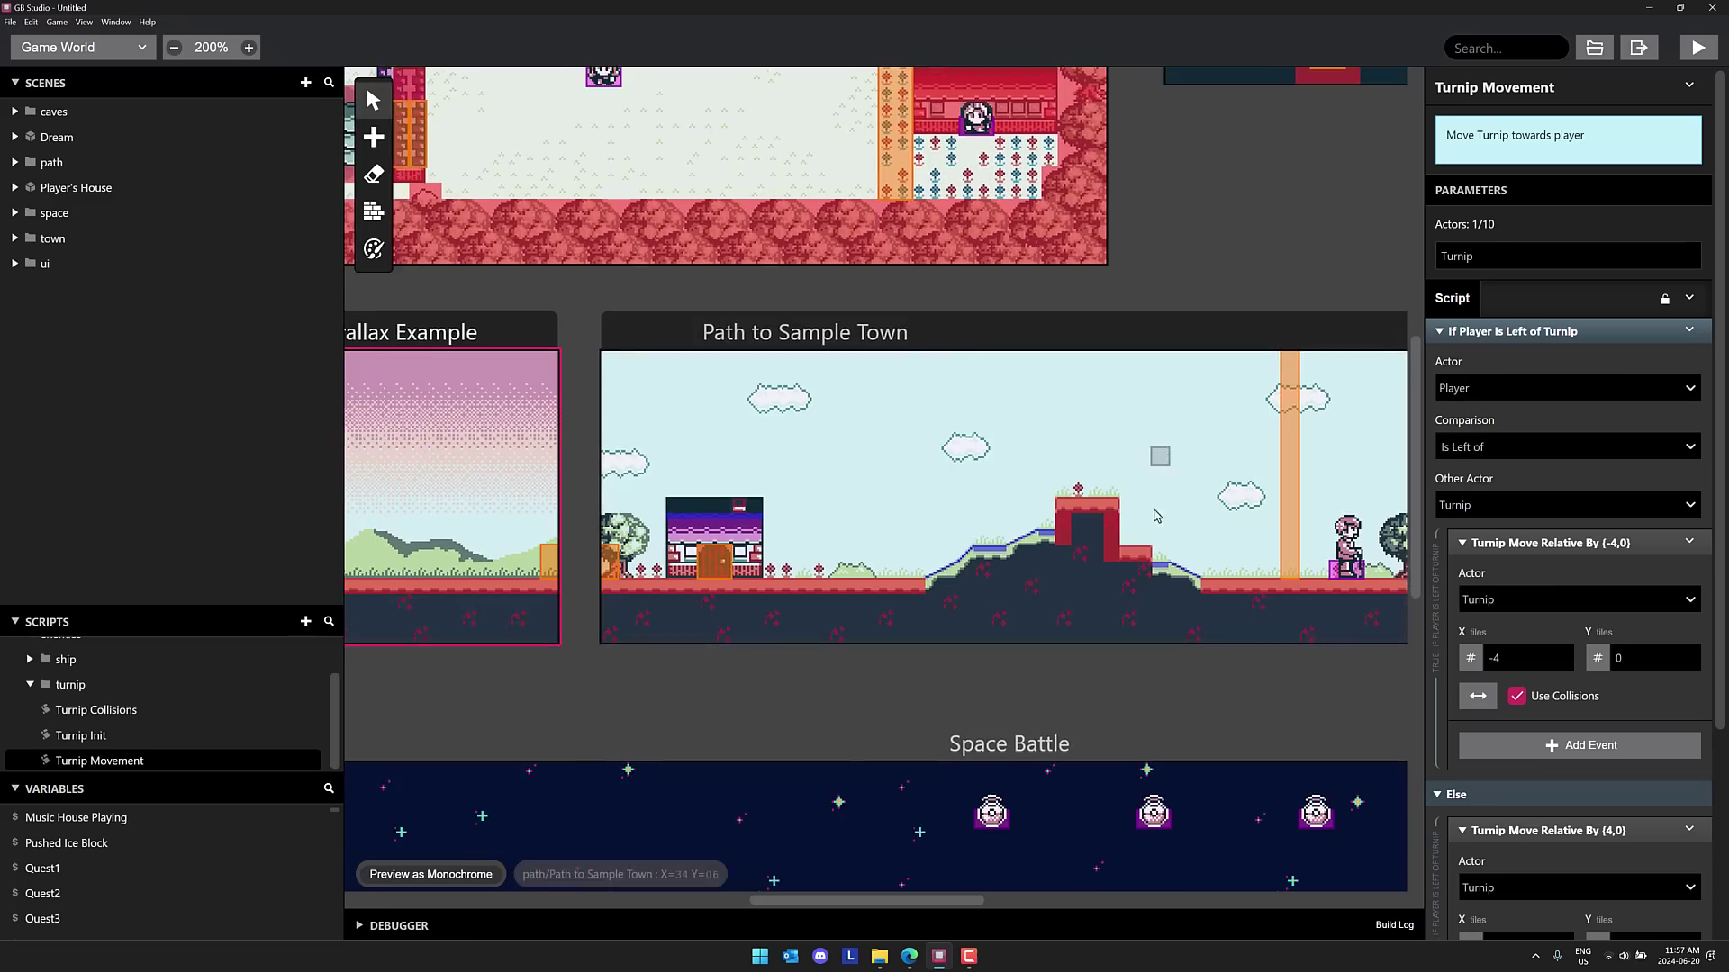
pyautogui.scroll(-1, 1127, 493)
pyautogui.scroll(-2, 1094, 568)
pyautogui.scroll(-1, 1076, 597)
pyautogui.hscroll(-1, 1027, 567)
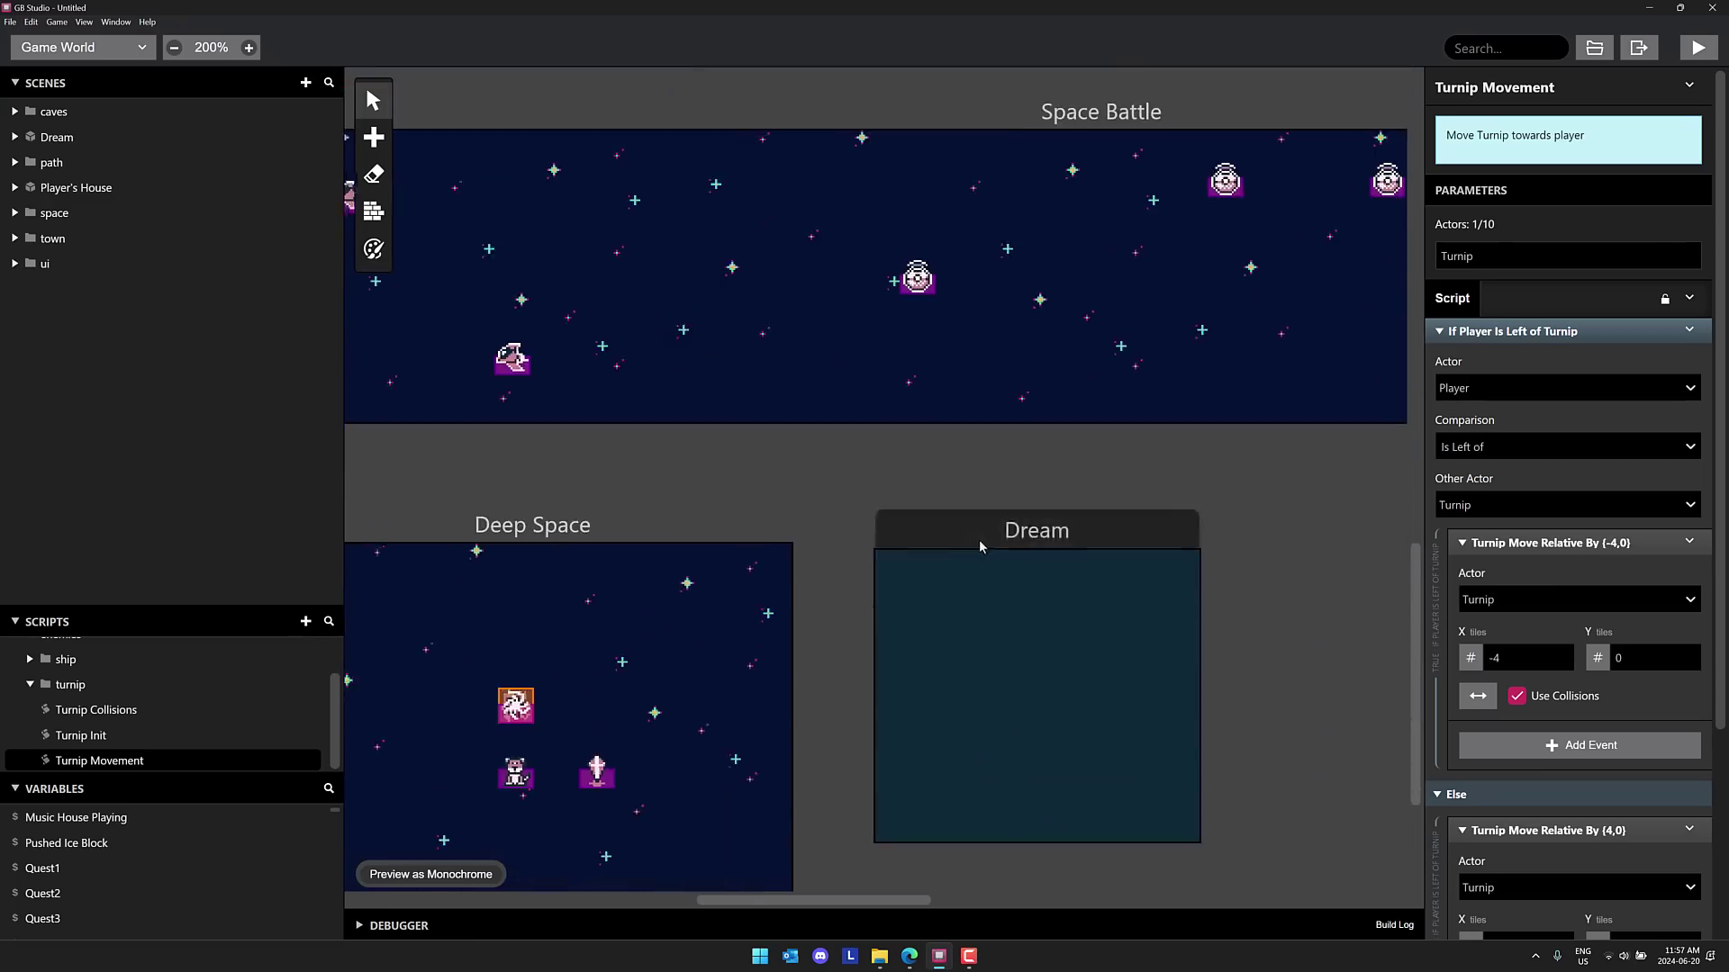
pyautogui.hscroll(-3, 946, 513)
pyautogui.hscroll(-3, 837, 554)
pyautogui.hscroll(-4, 879, 554)
pyautogui.scroll(3, 938, 548)
pyautogui.scroll(3, 938, 548)
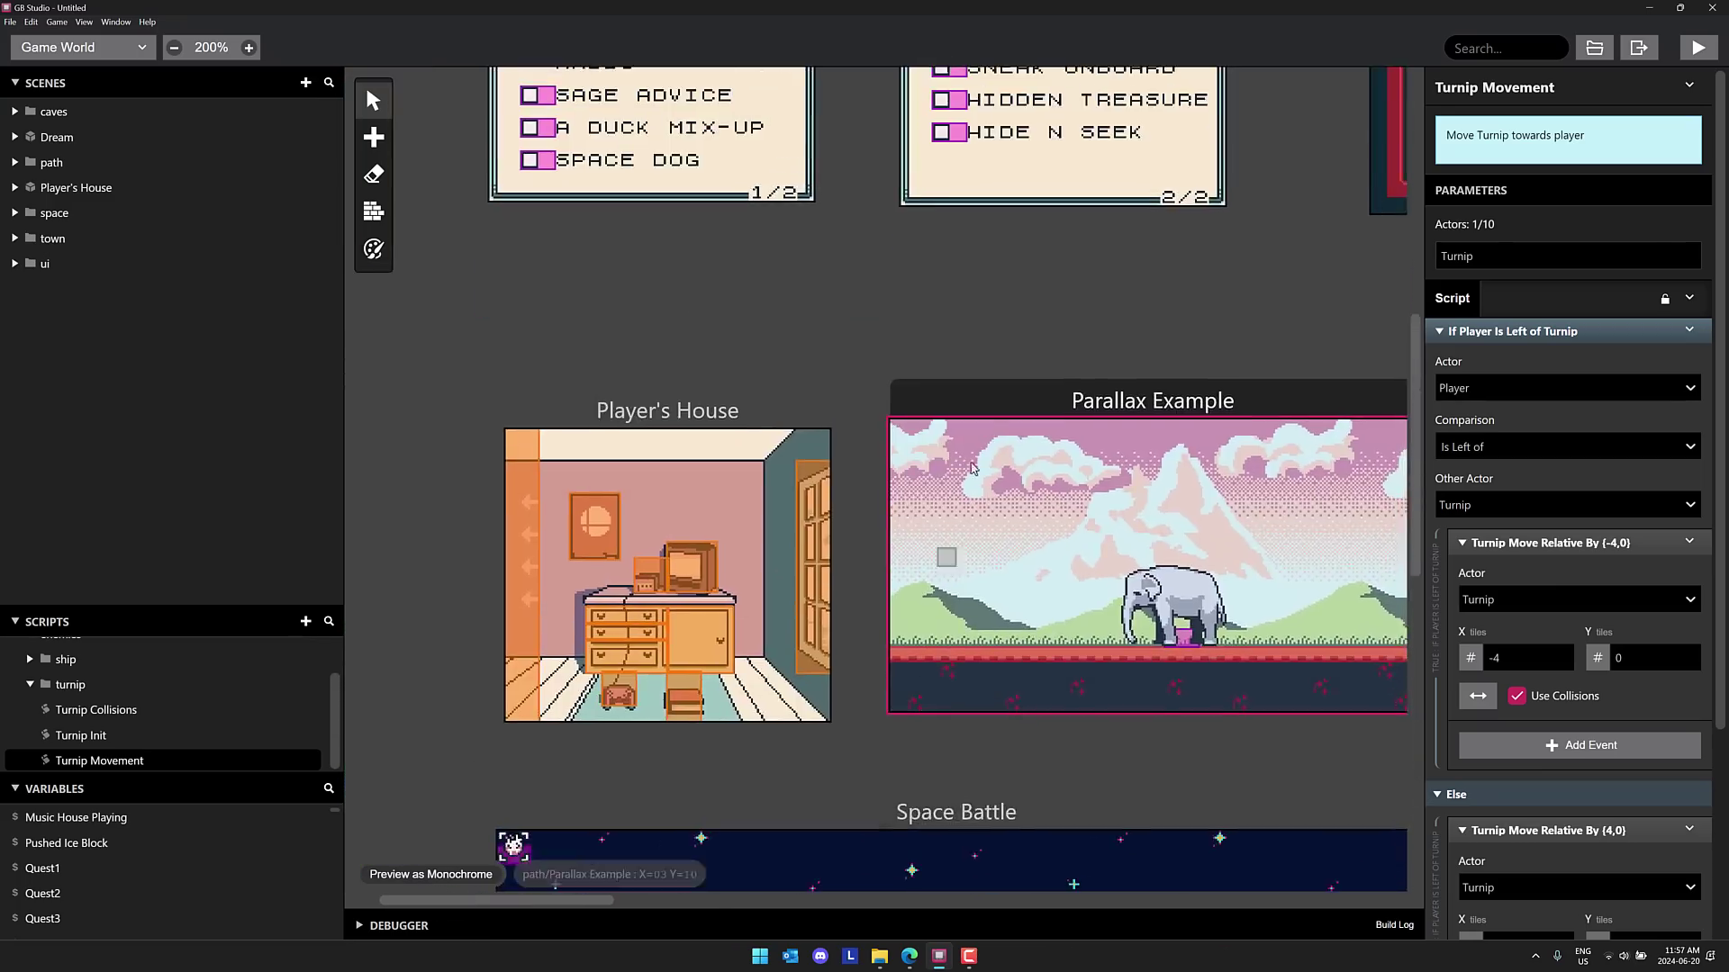
pyautogui.scroll(3, 946, 552)
pyautogui.hscroll(3, 946, 551)
pyautogui.scroll(1, 937, 525)
pyautogui.scroll(4, 972, 635)
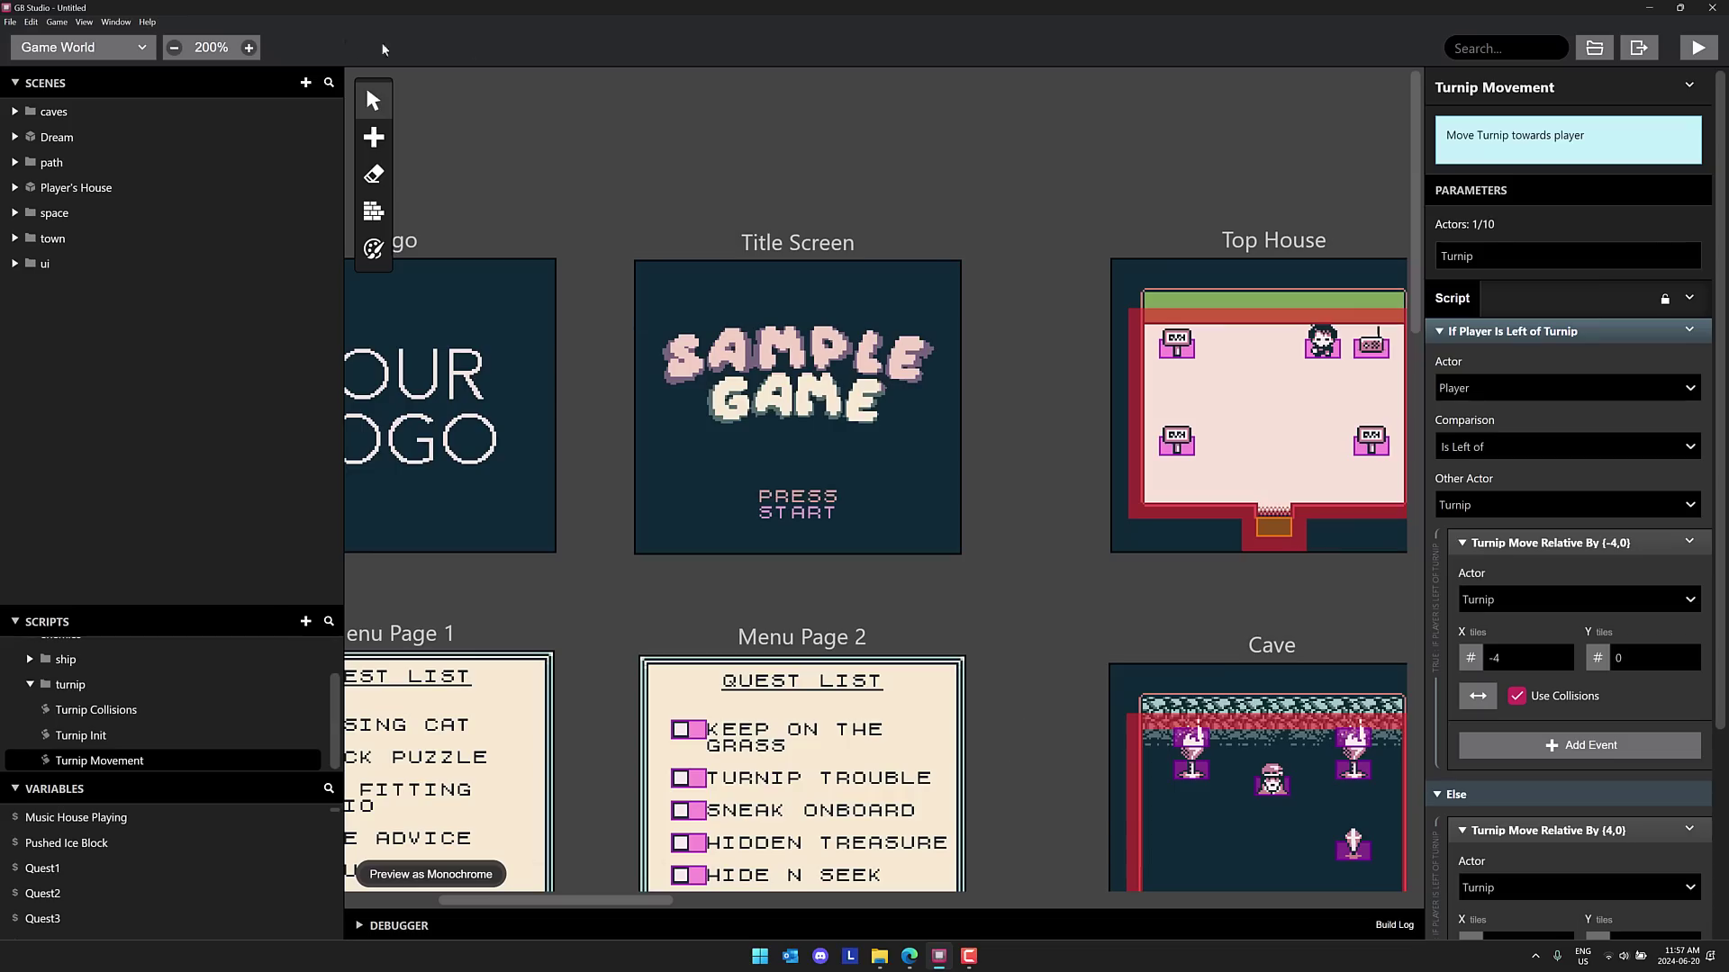
# - Check the Game menu's export options without exporting, then run the game
pyautogui.click(56, 22)
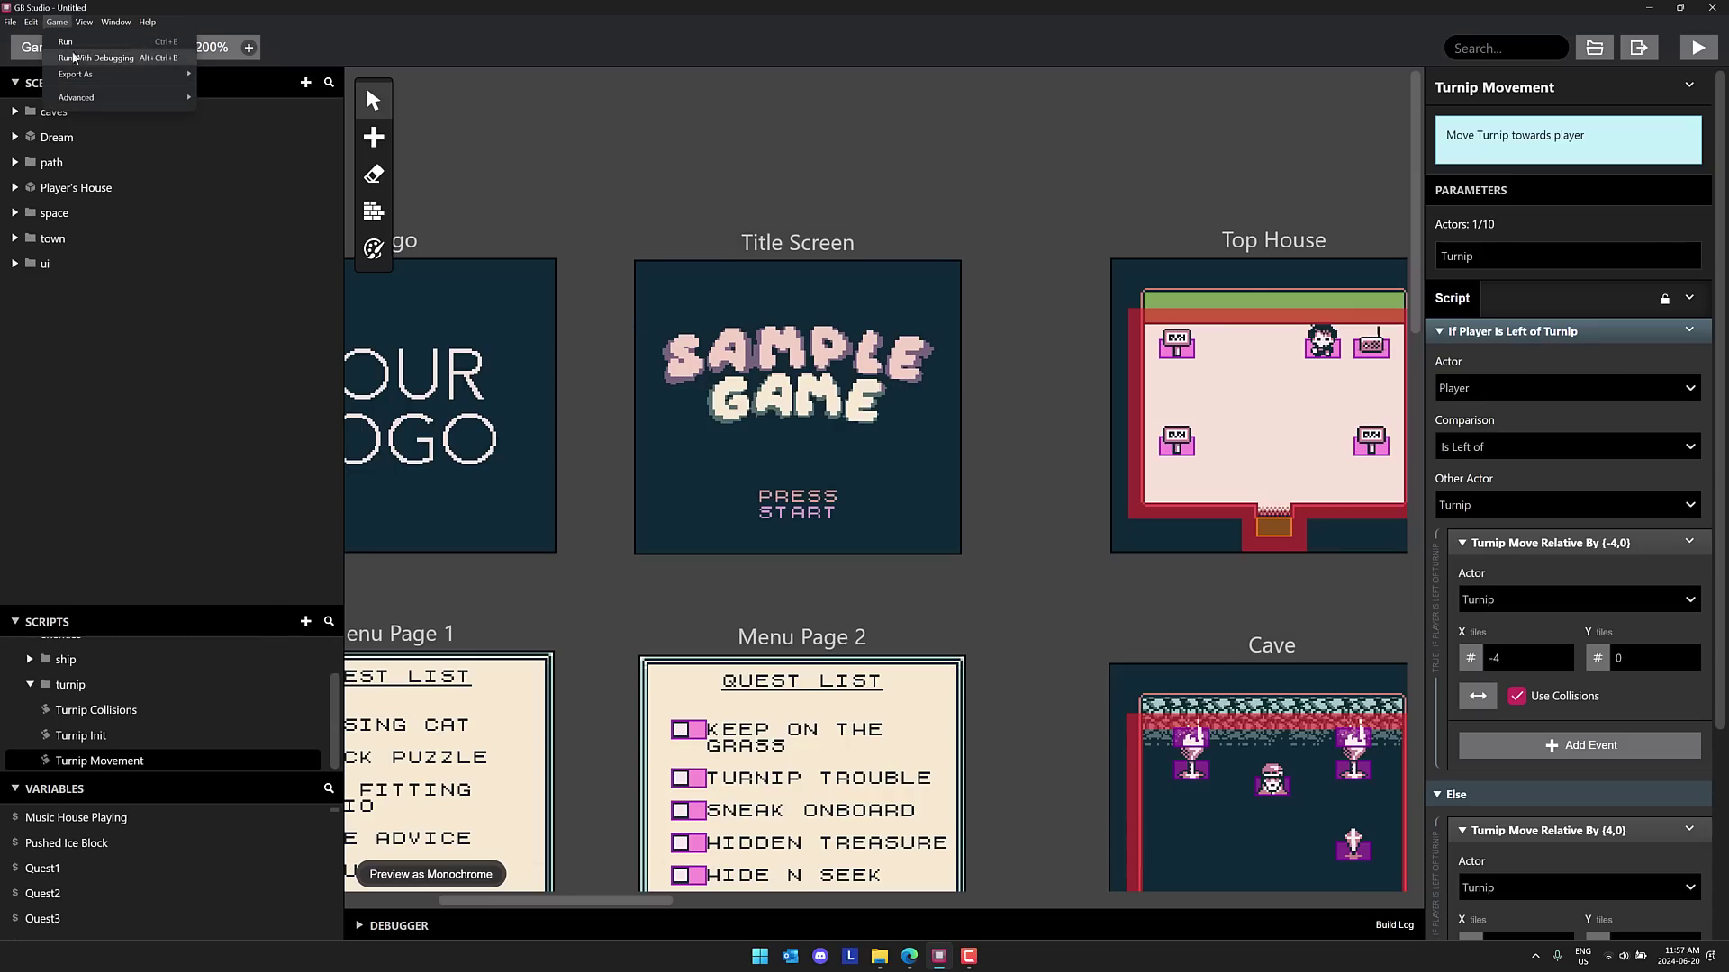
pyautogui.moveTo(76, 73)
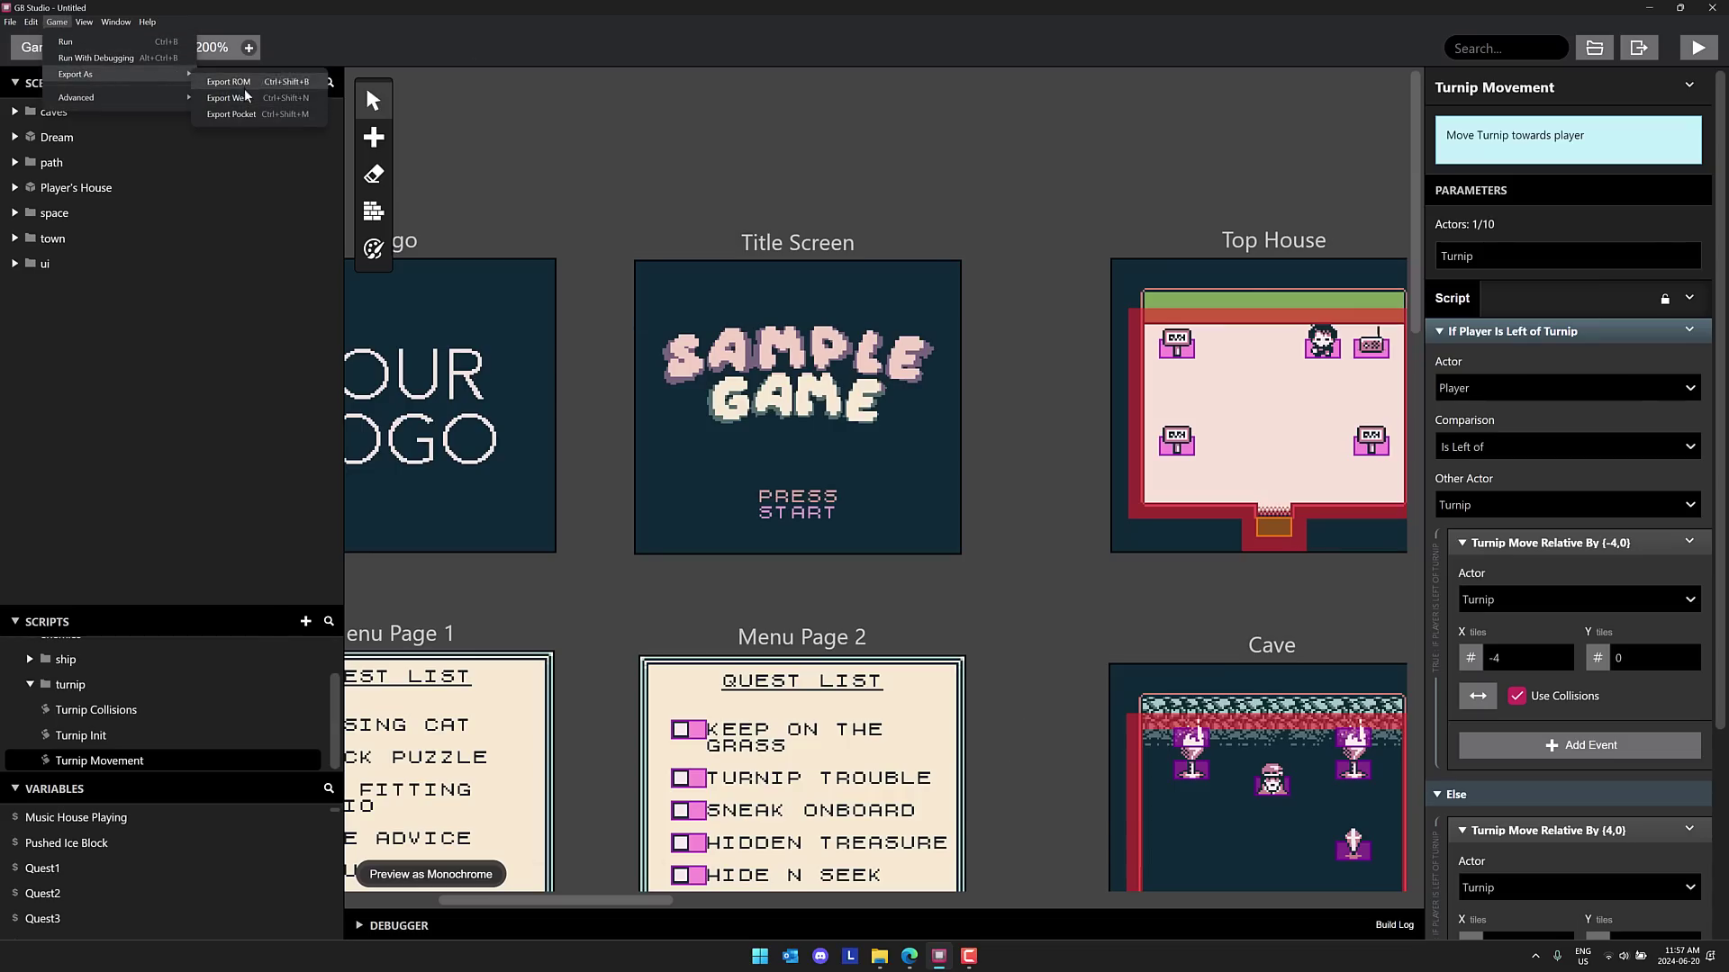
pyautogui.click(721, 111)
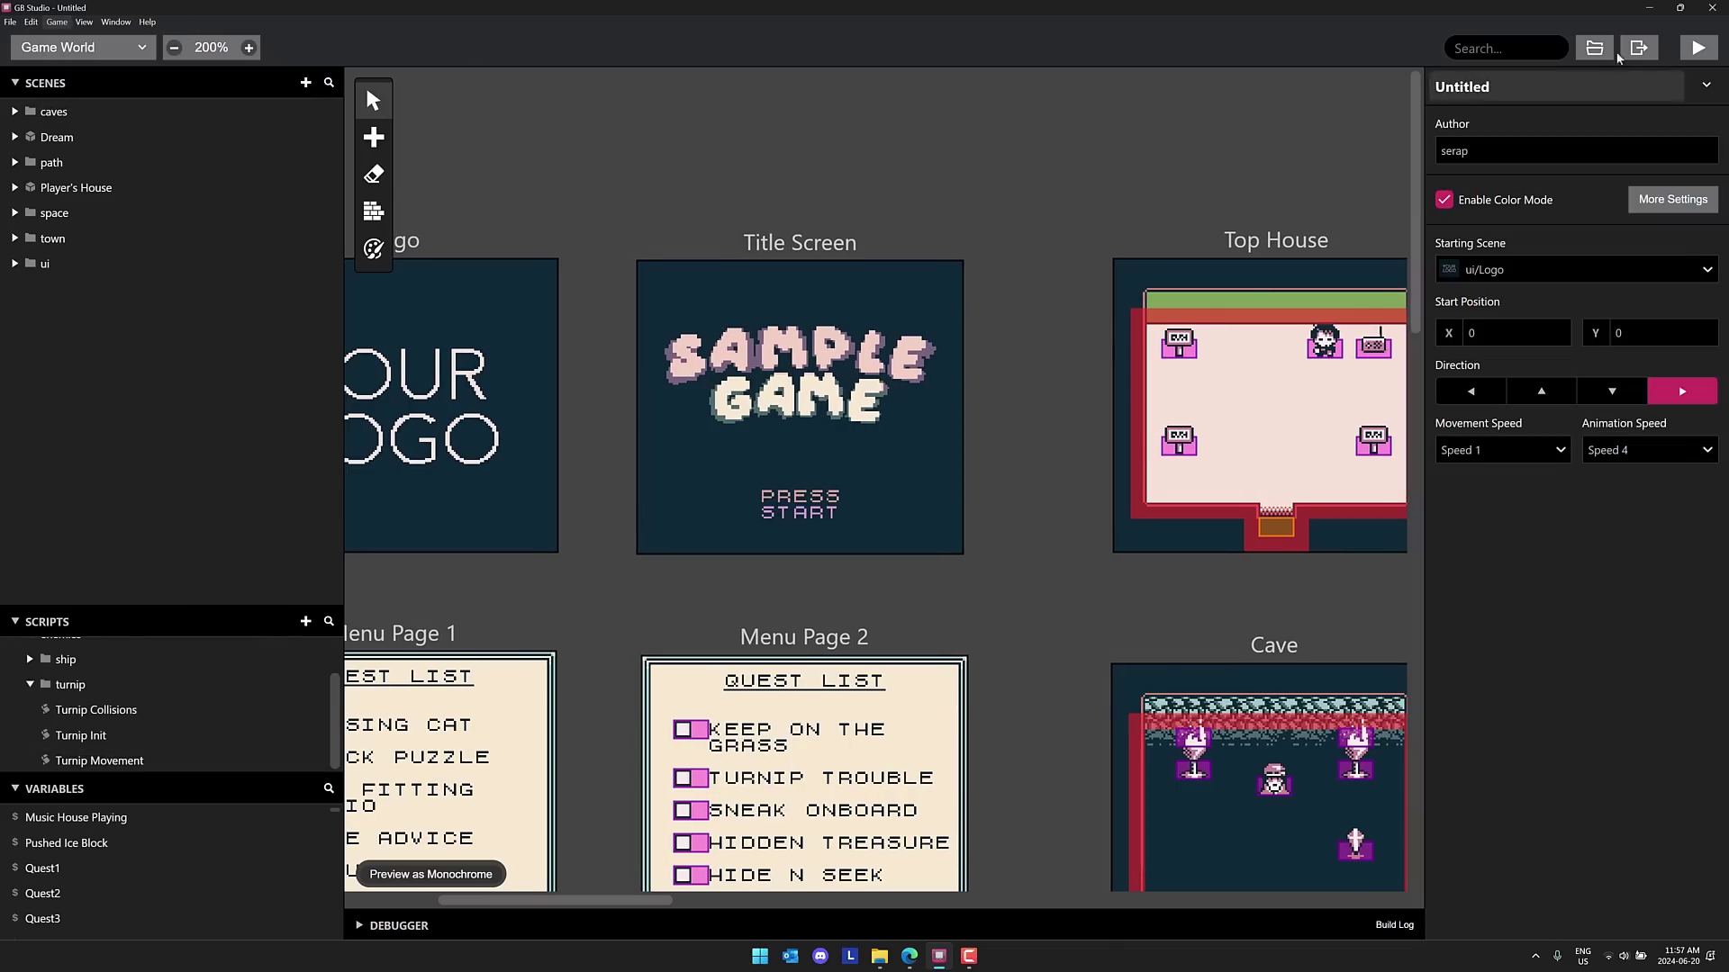
pyautogui.click(1702, 48)
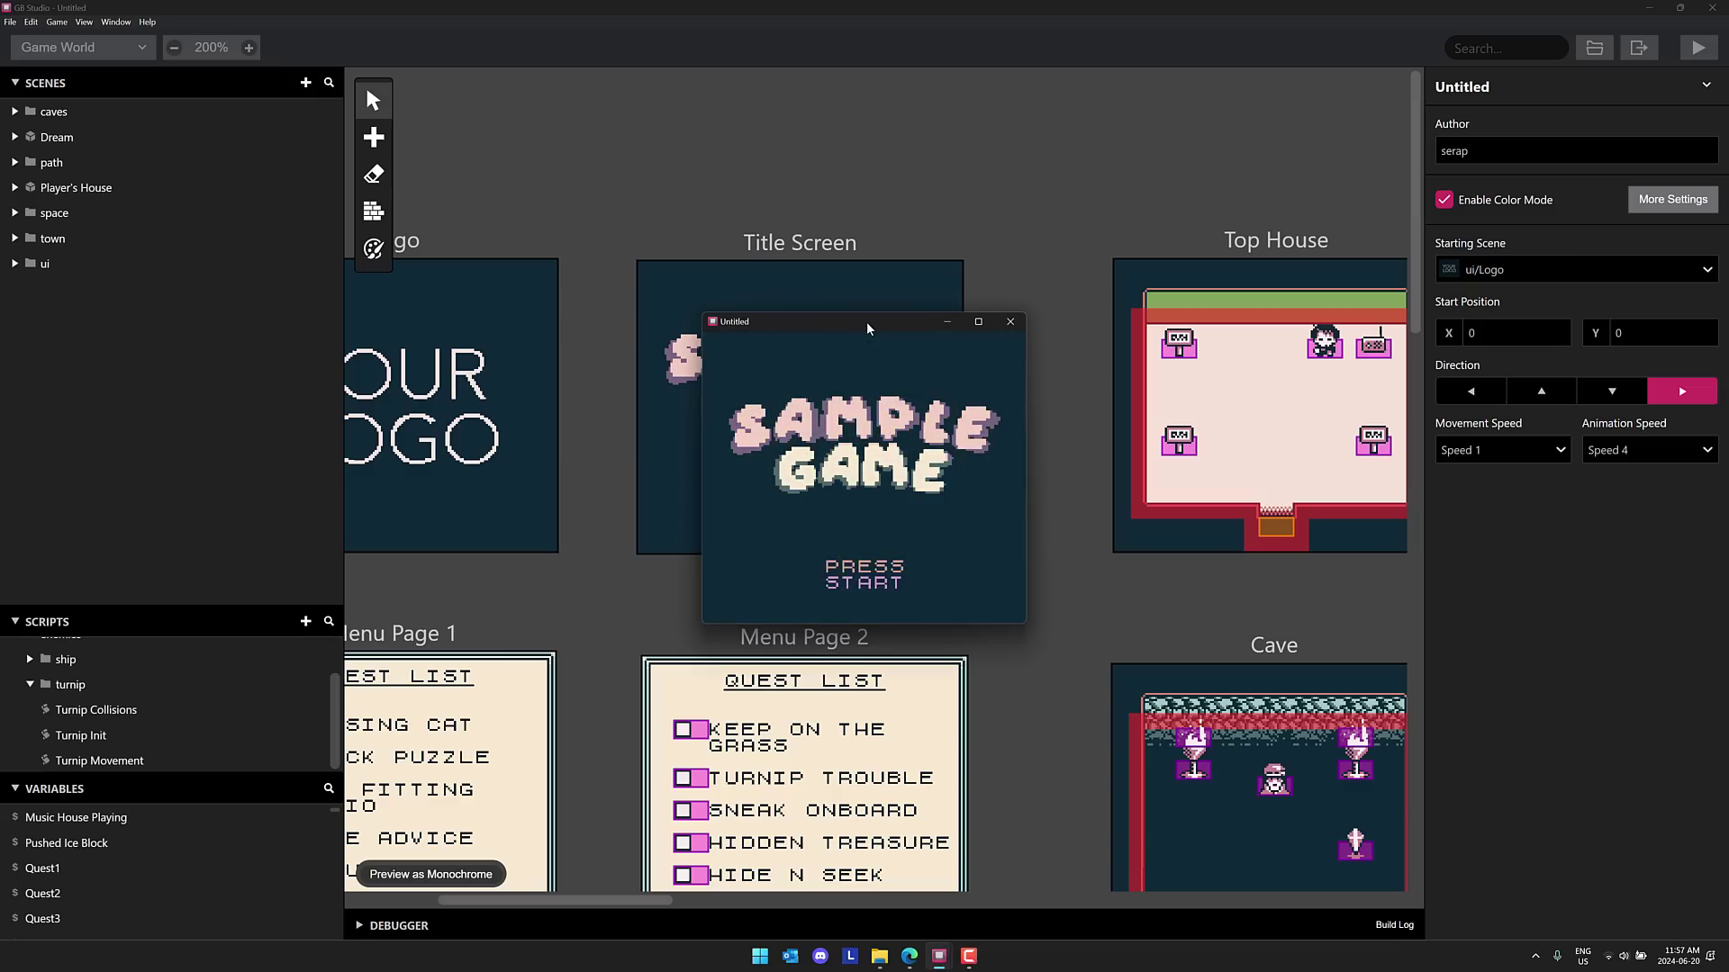
# - Start a New Game and walk back and forth past the elephant
pyautogui.press('Return')
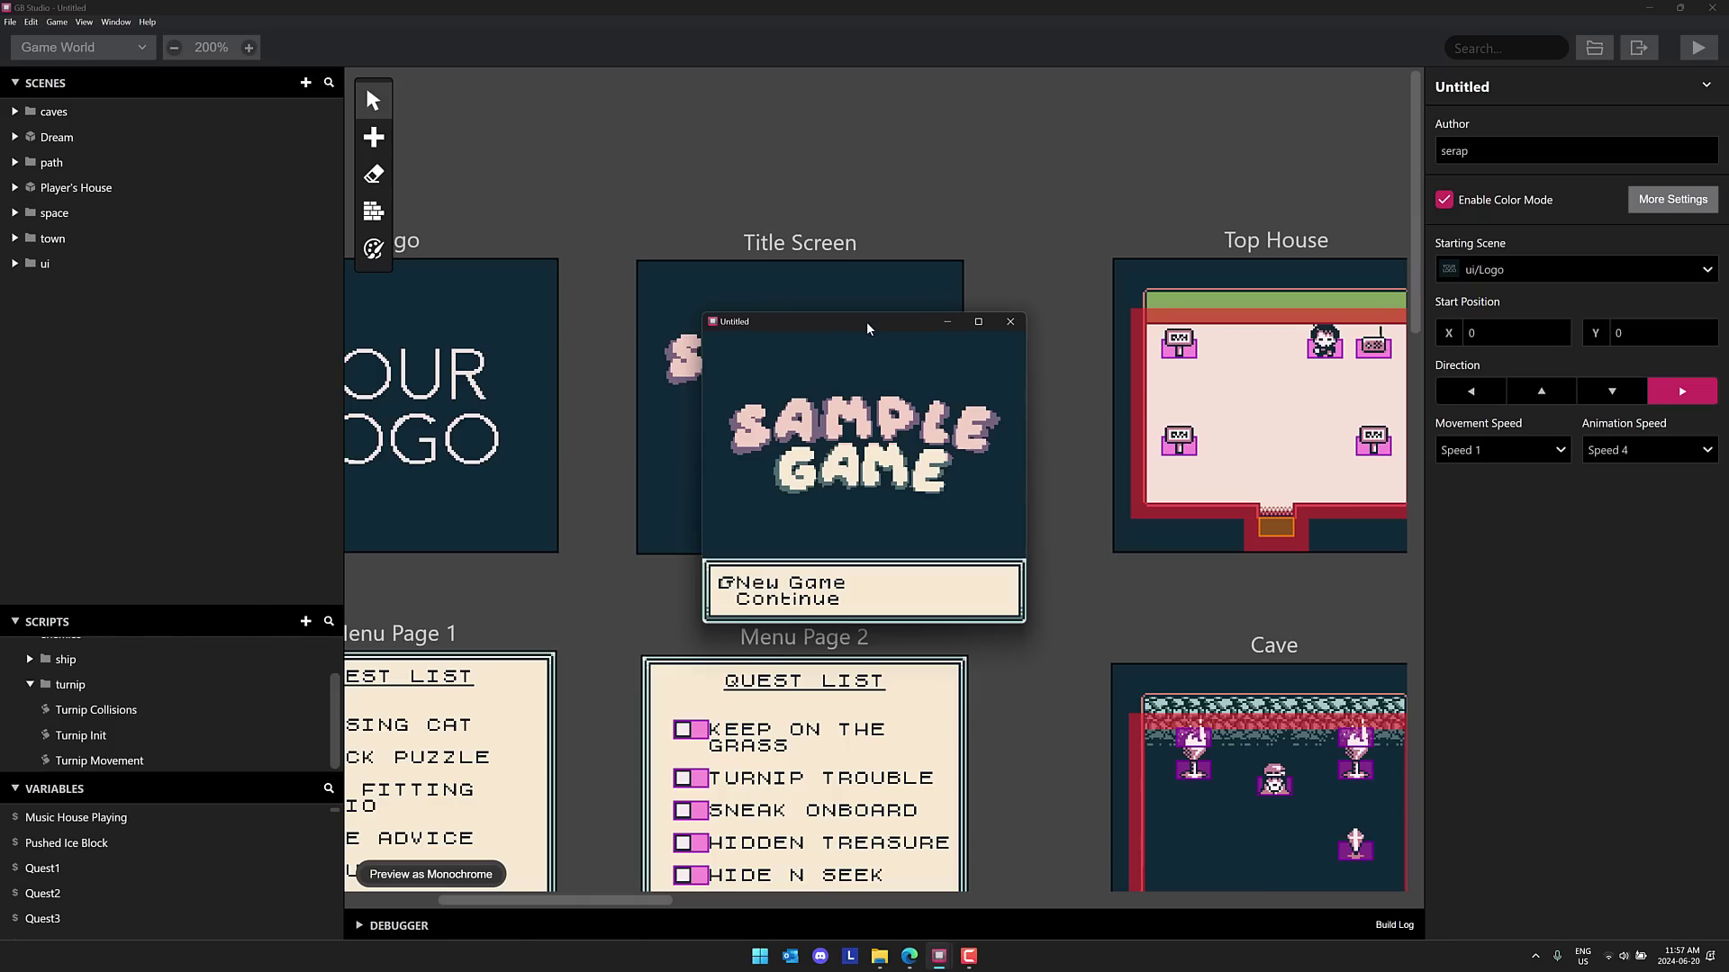
pyautogui.press('Return')
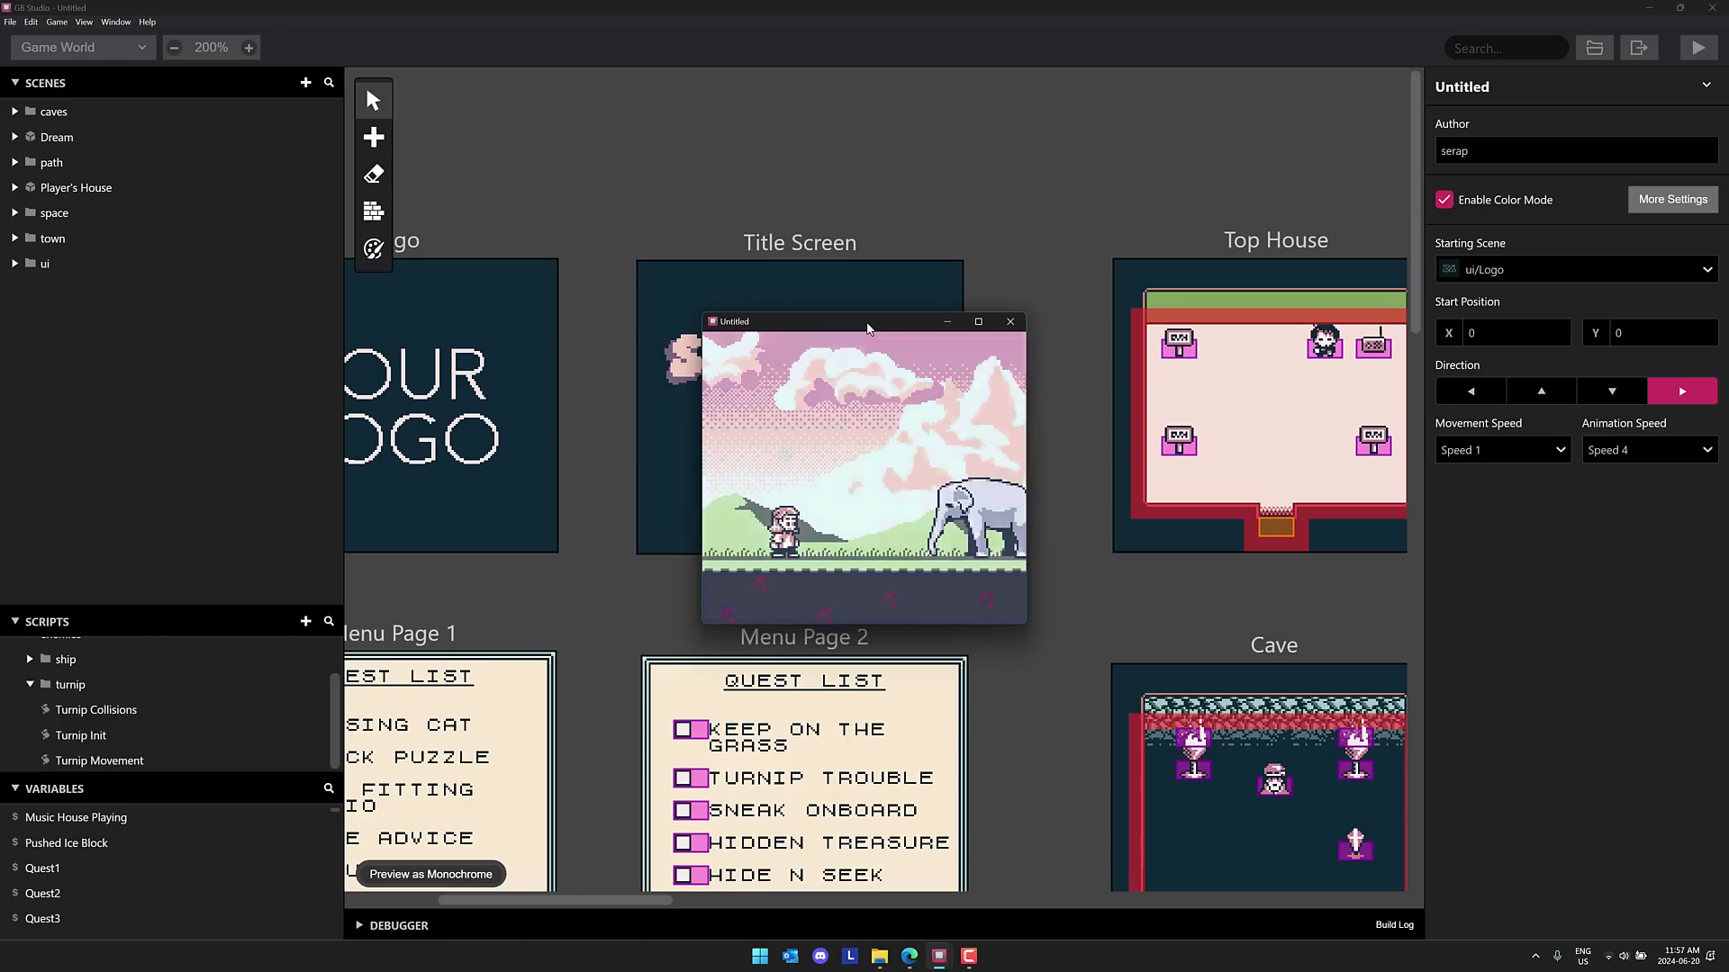
pyautogui.press('Right')
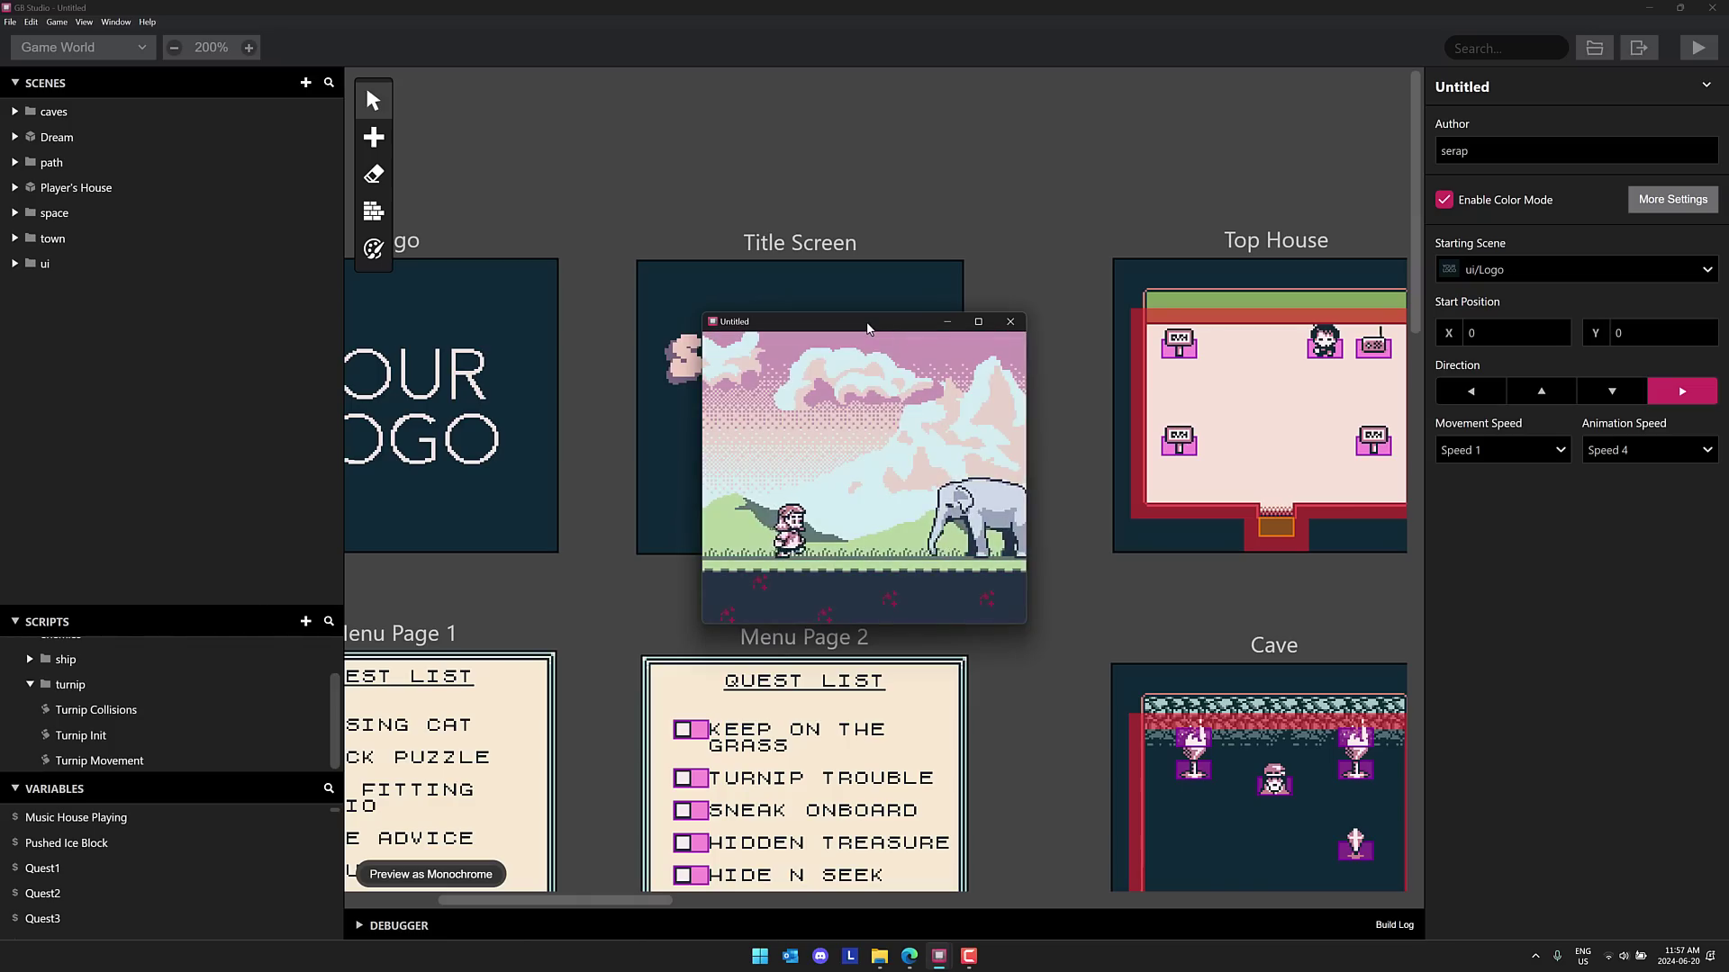
pyautogui.press('Left')
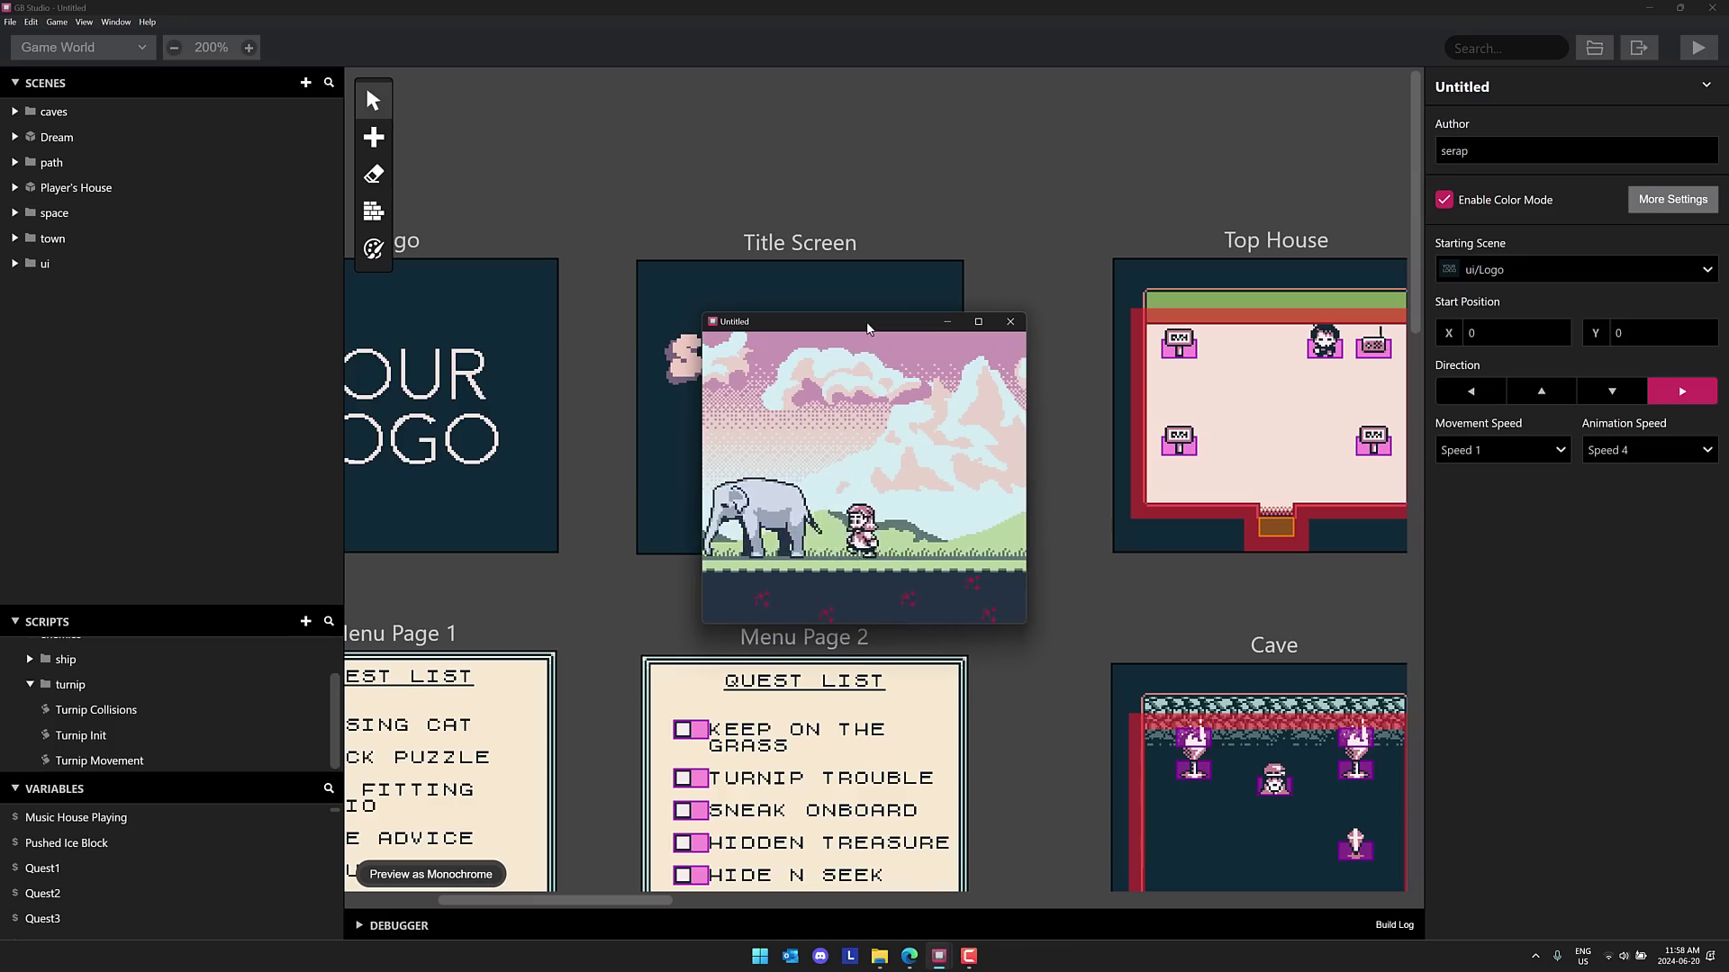
pyautogui.press('Right')
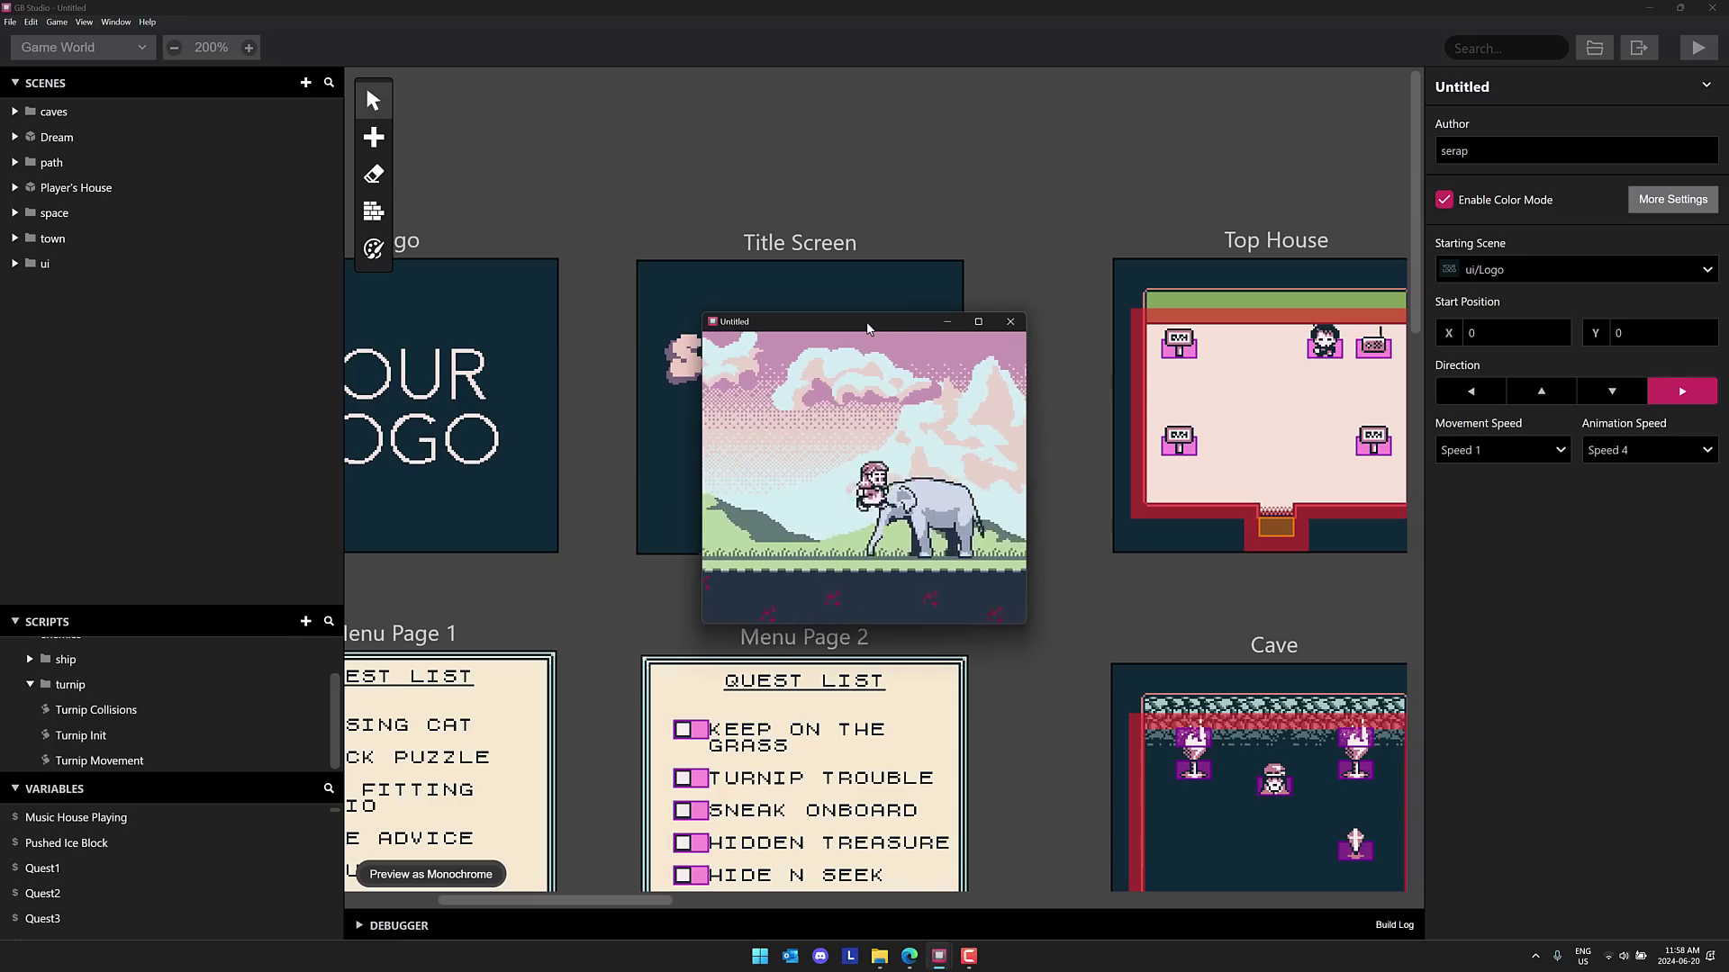
pyautogui.press('Left')
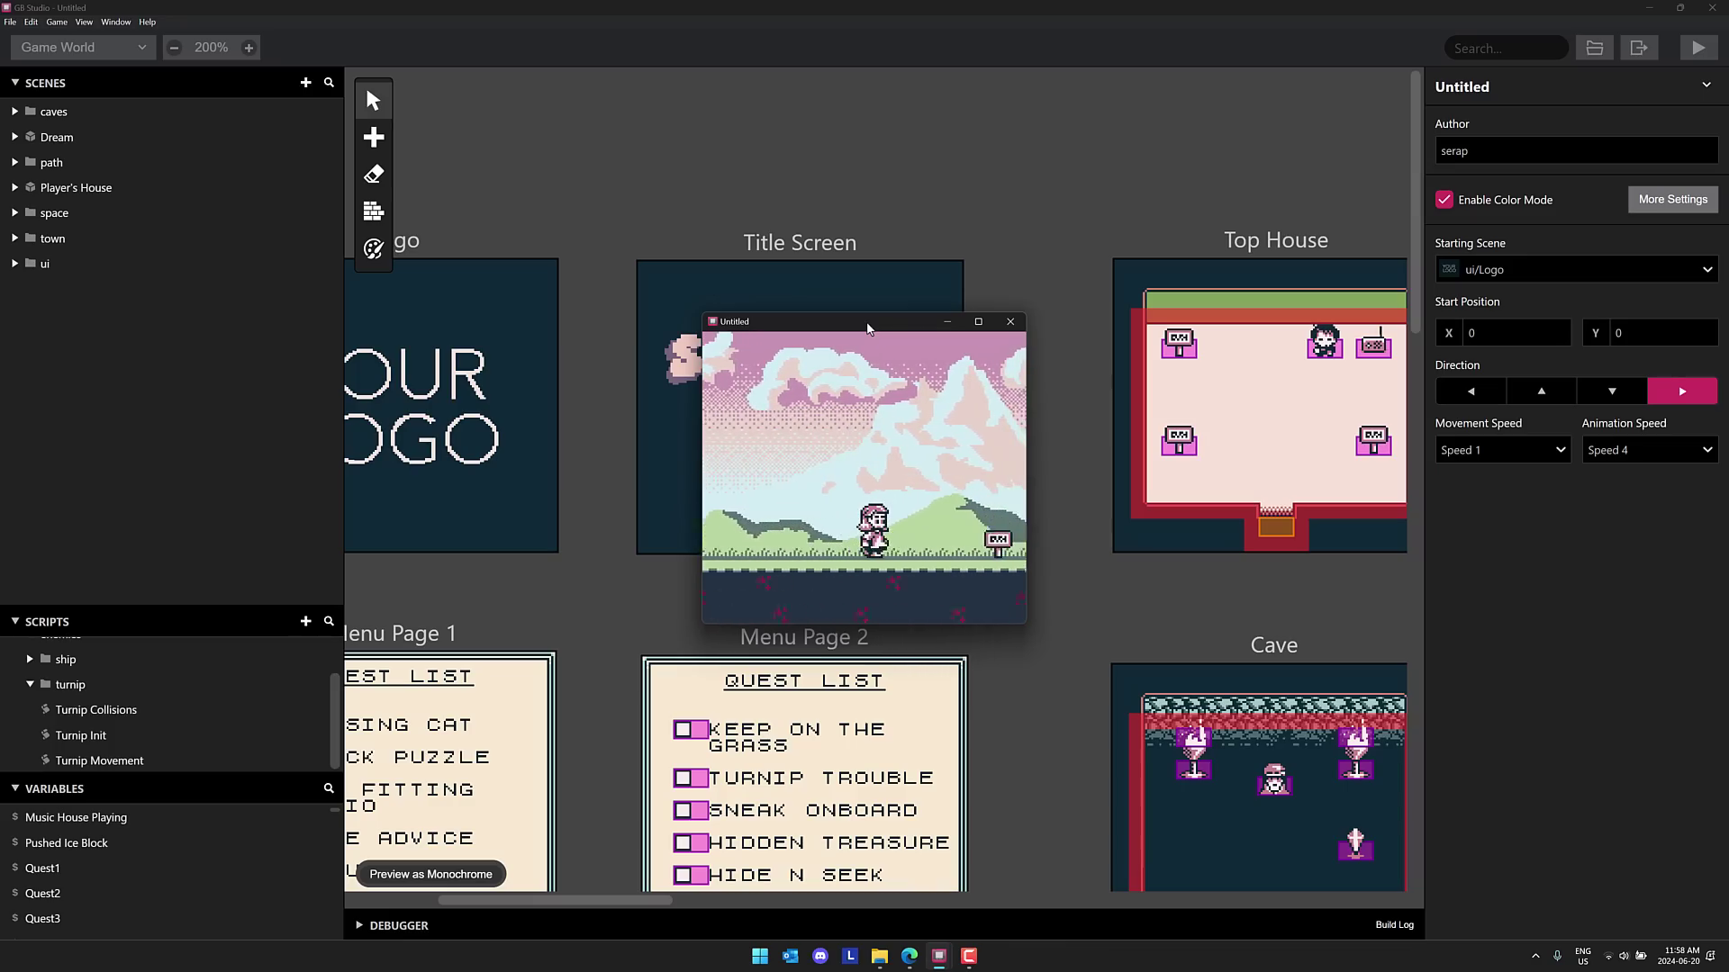
pyautogui.press('Right')
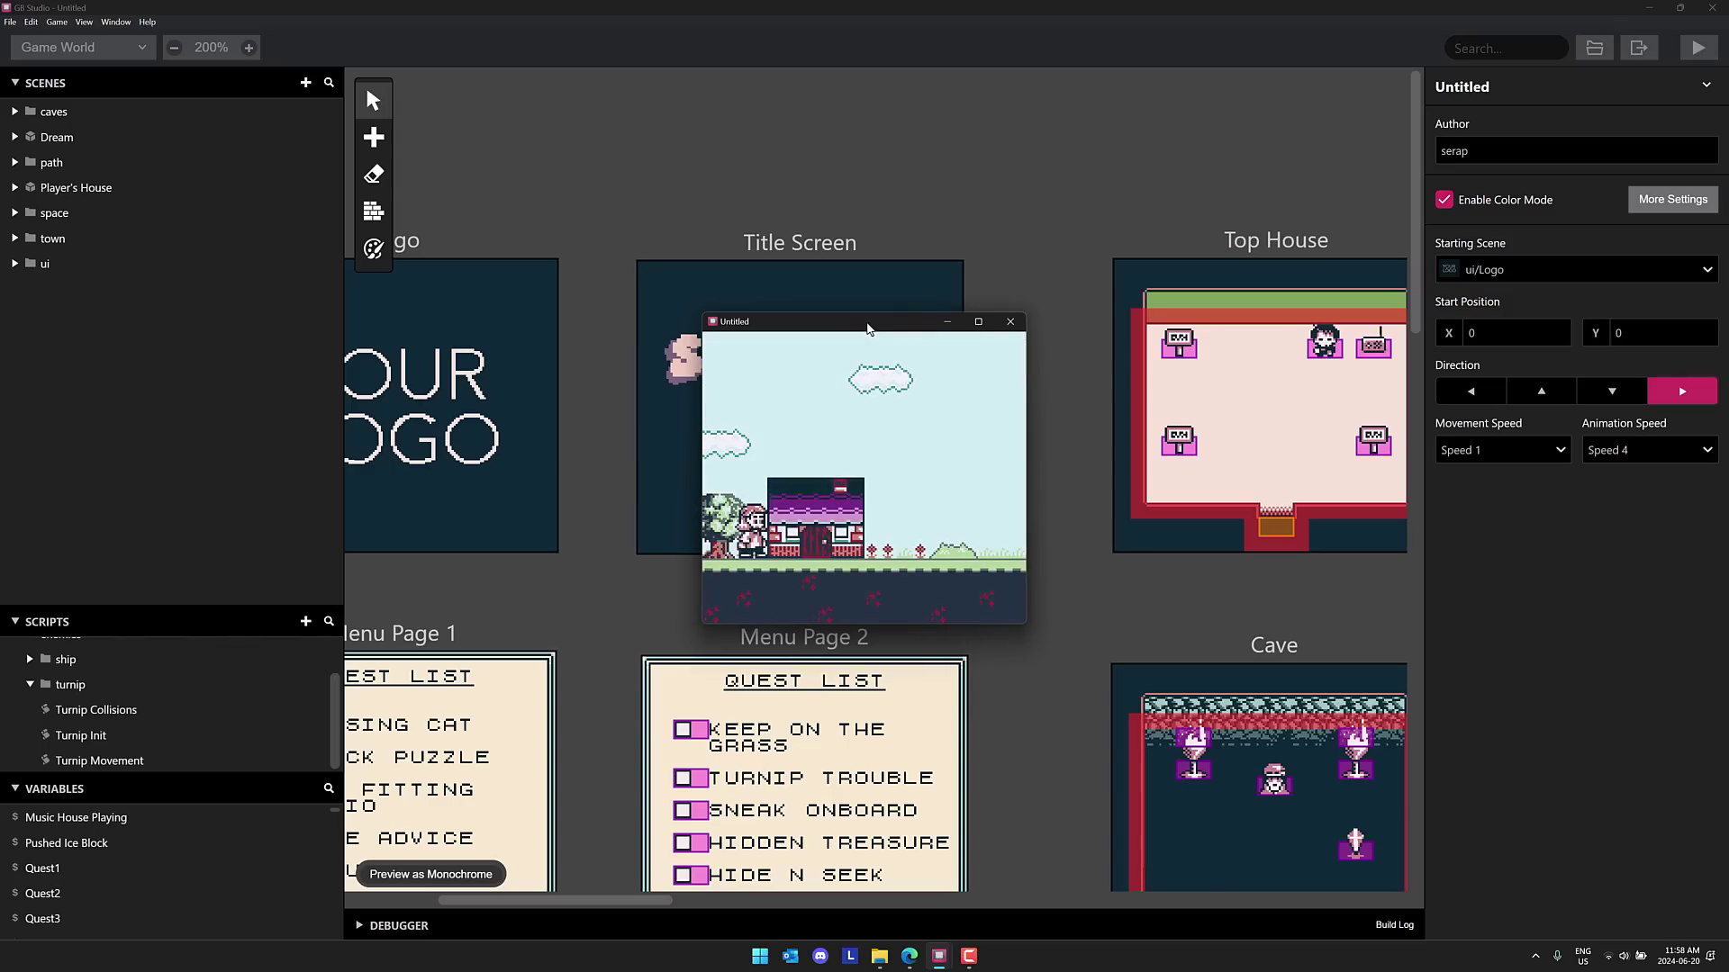
# - Enter the house, read the 'Nice poster!' message, and leave through the left exit
pyautogui.press('Up')
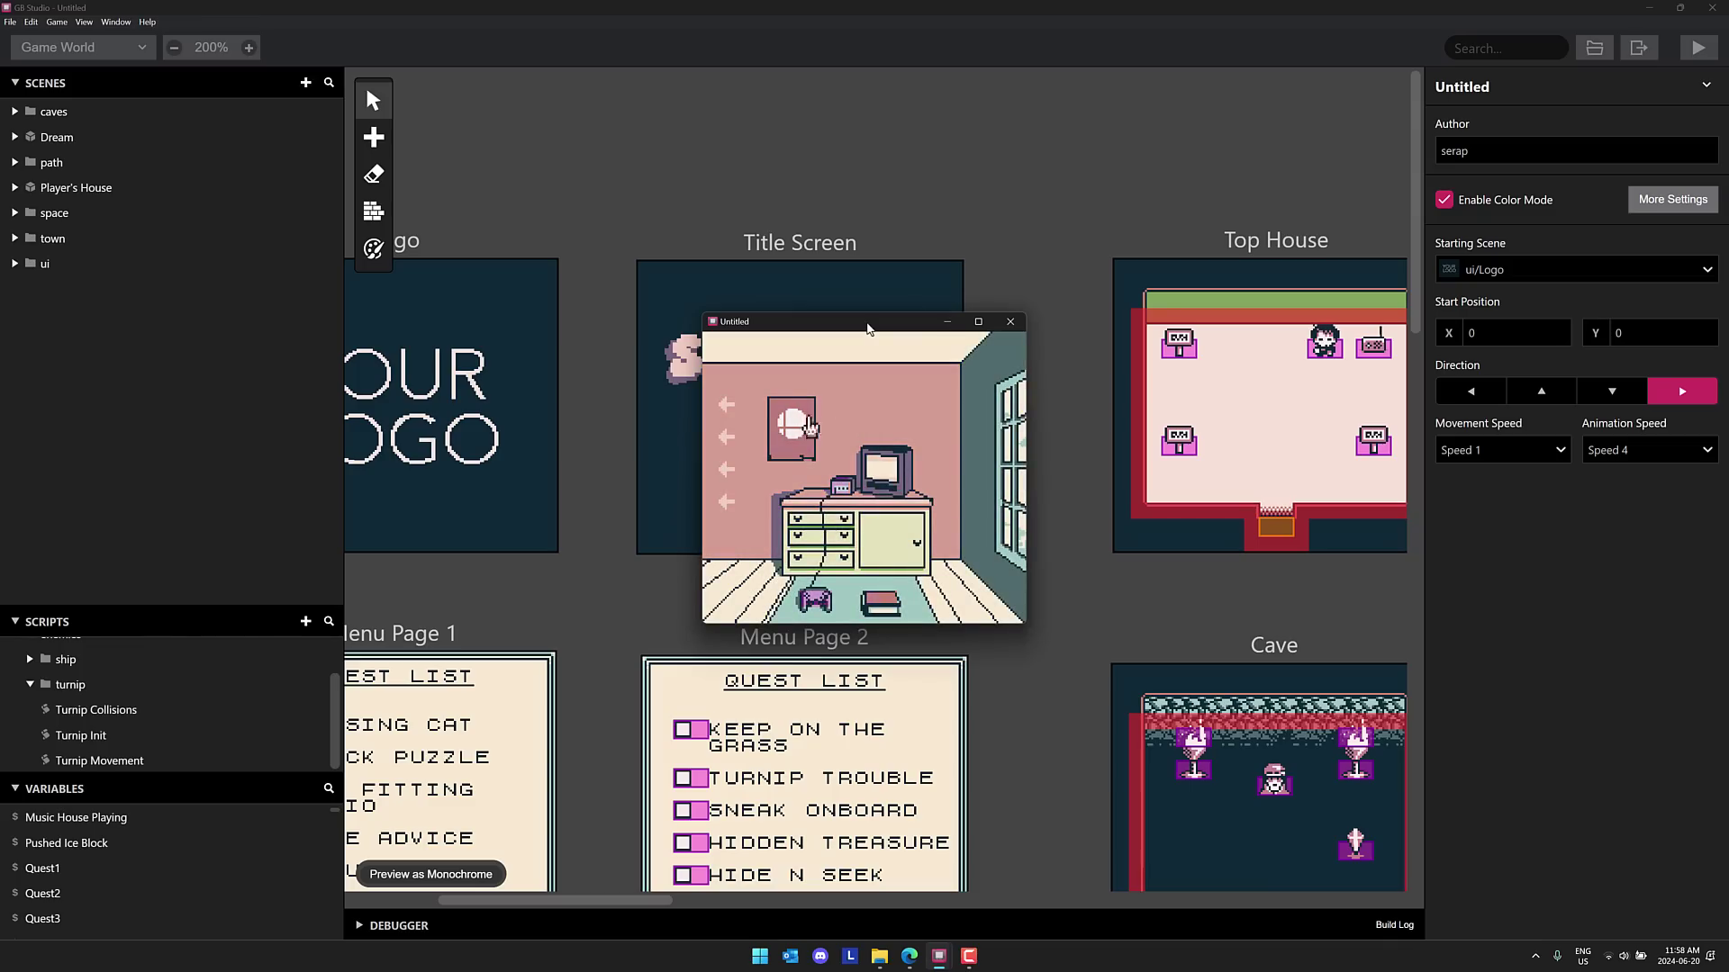
pyautogui.press('Left')
pyautogui.press('z')
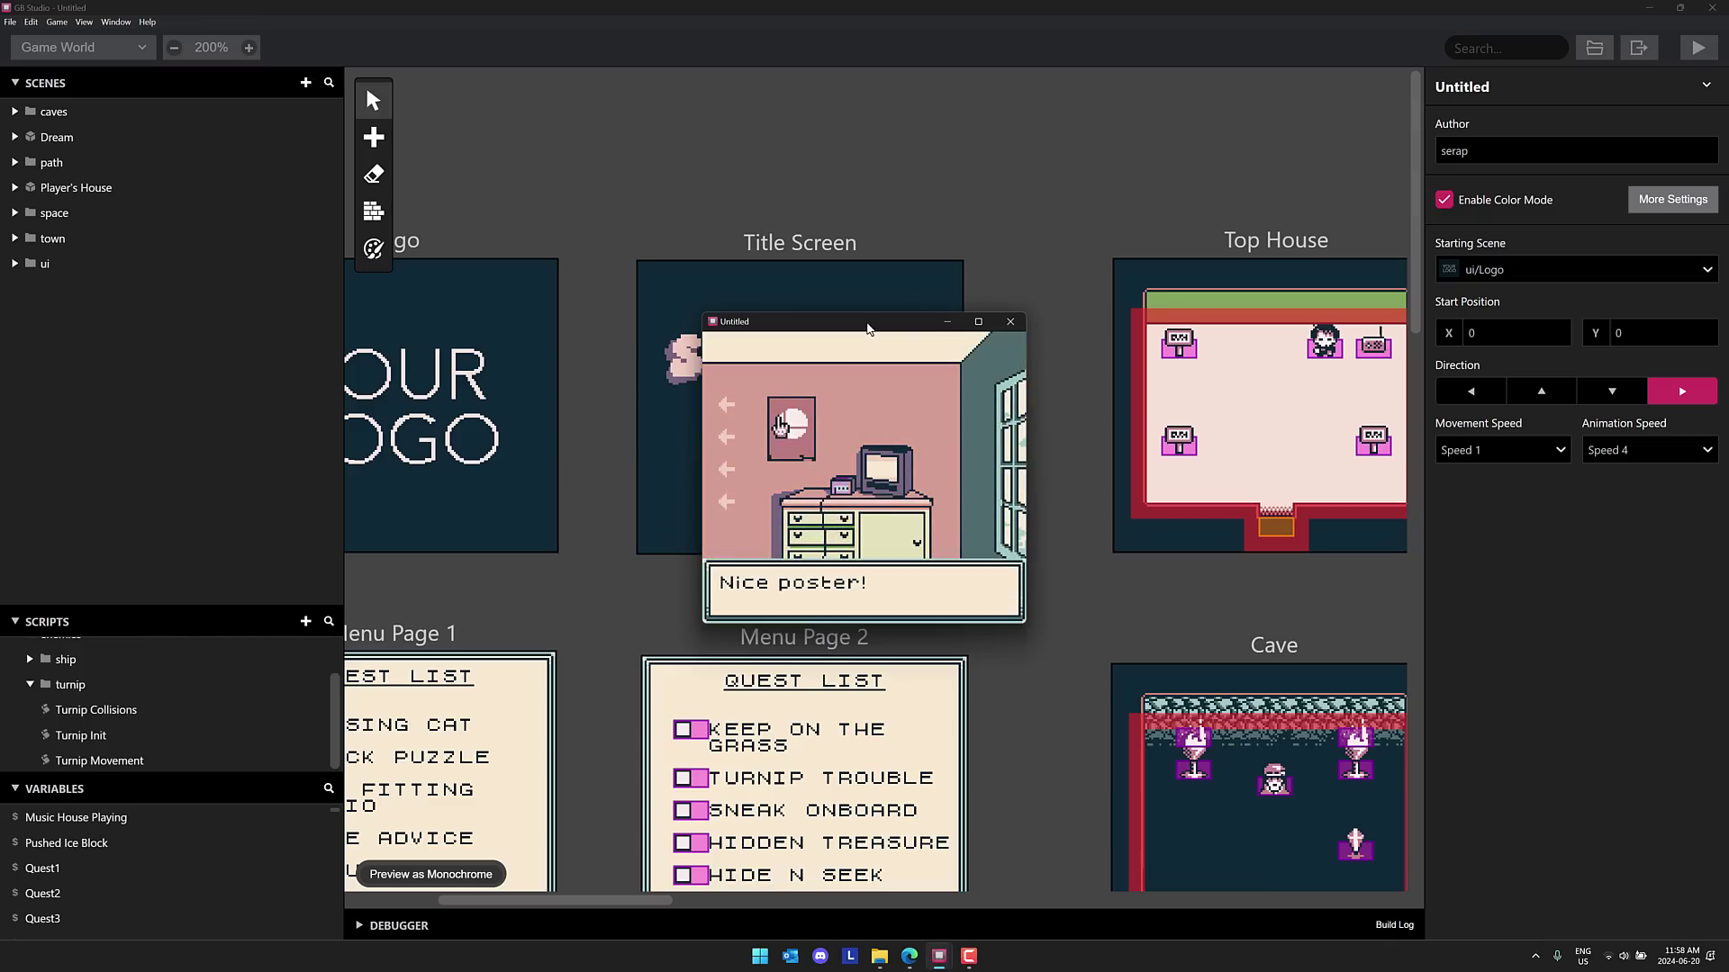
pyautogui.press('z')
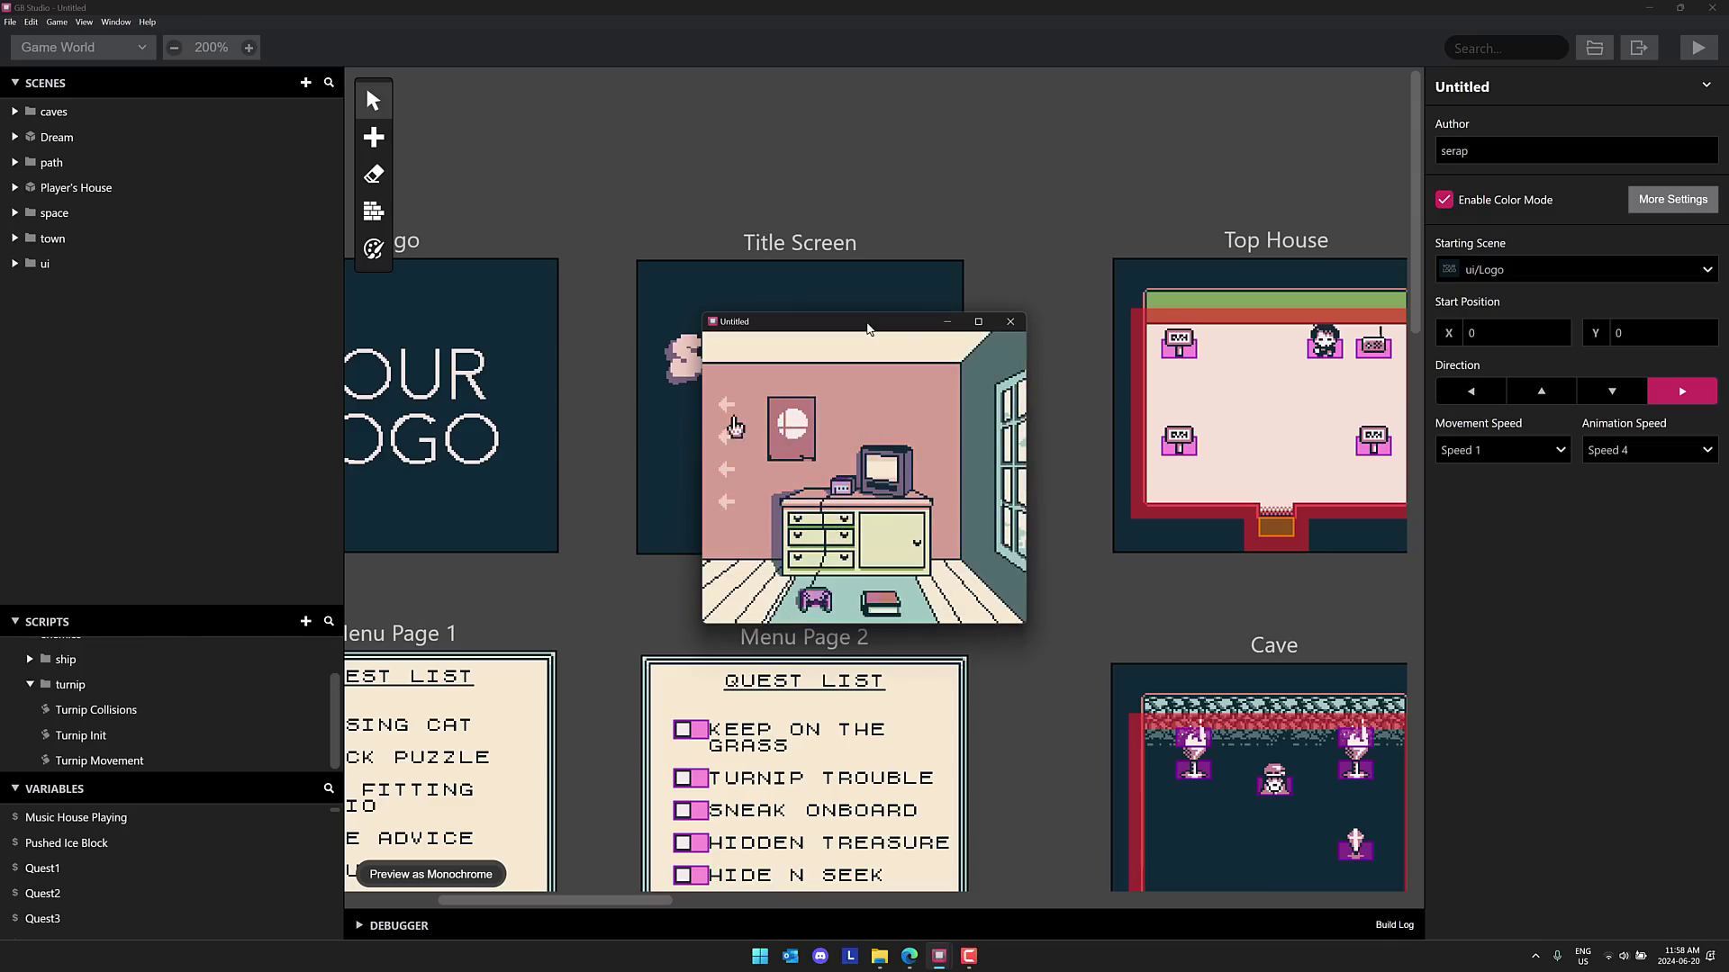
pyautogui.press('Left')
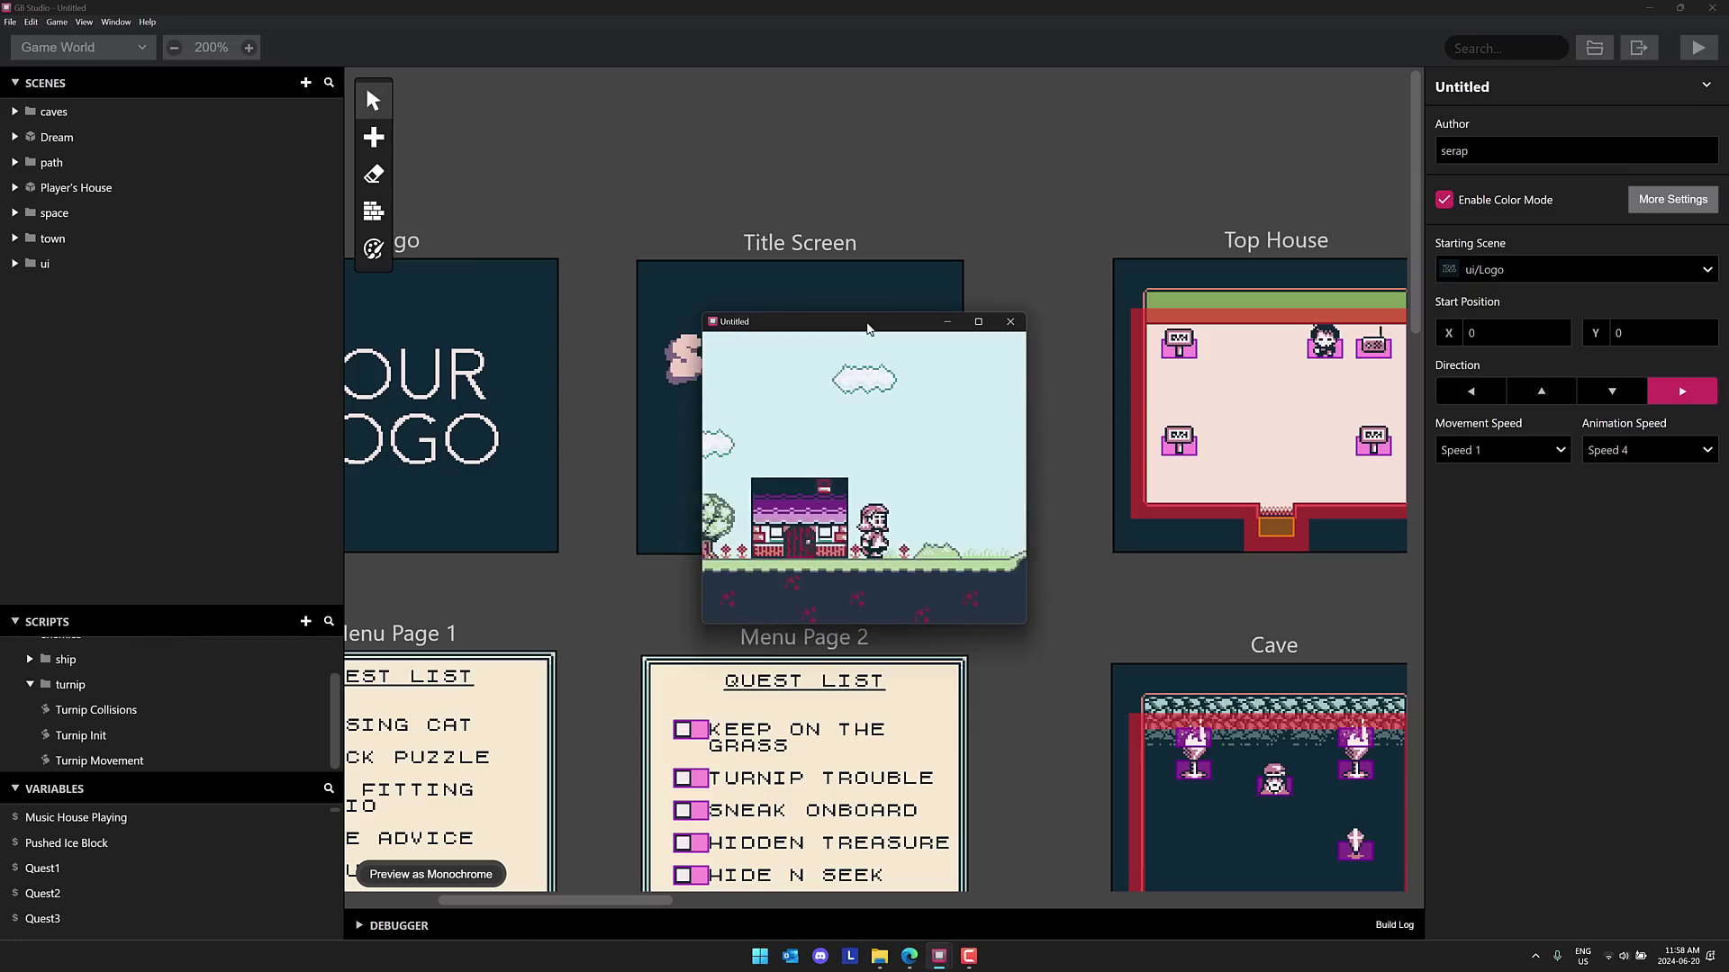
# - Jump over the hills and talk to the waiting villager
pyautogui.press('Right')
pyautogui.press('z')
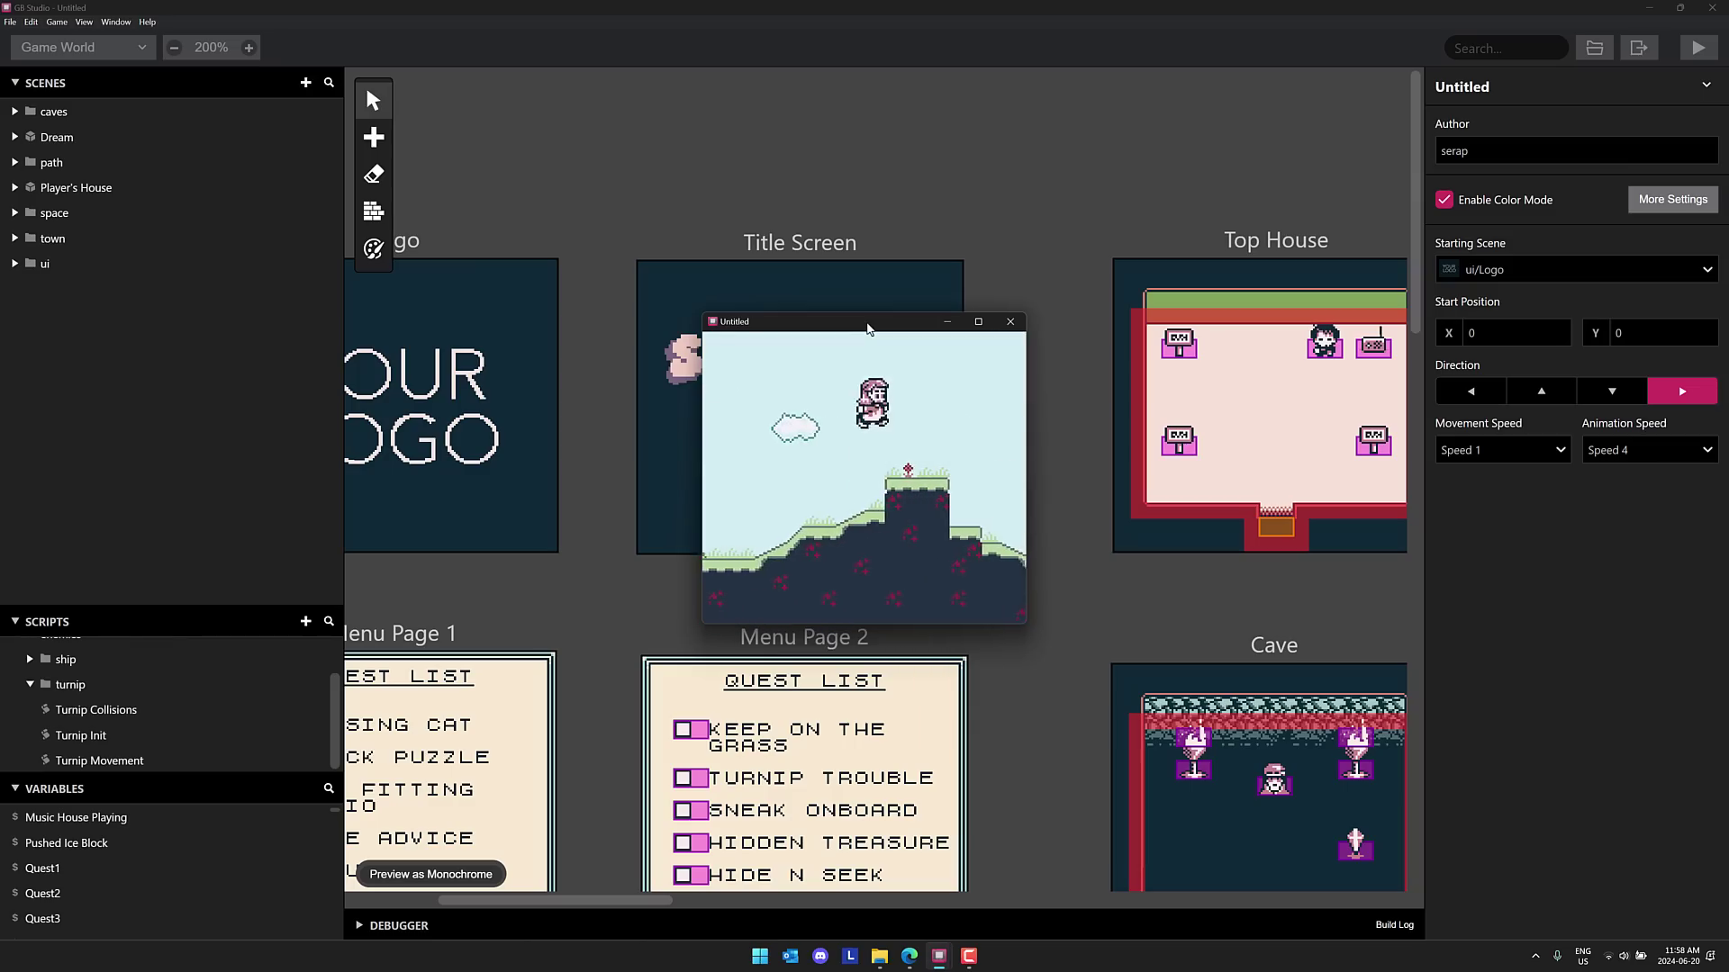
pyautogui.press('Right')
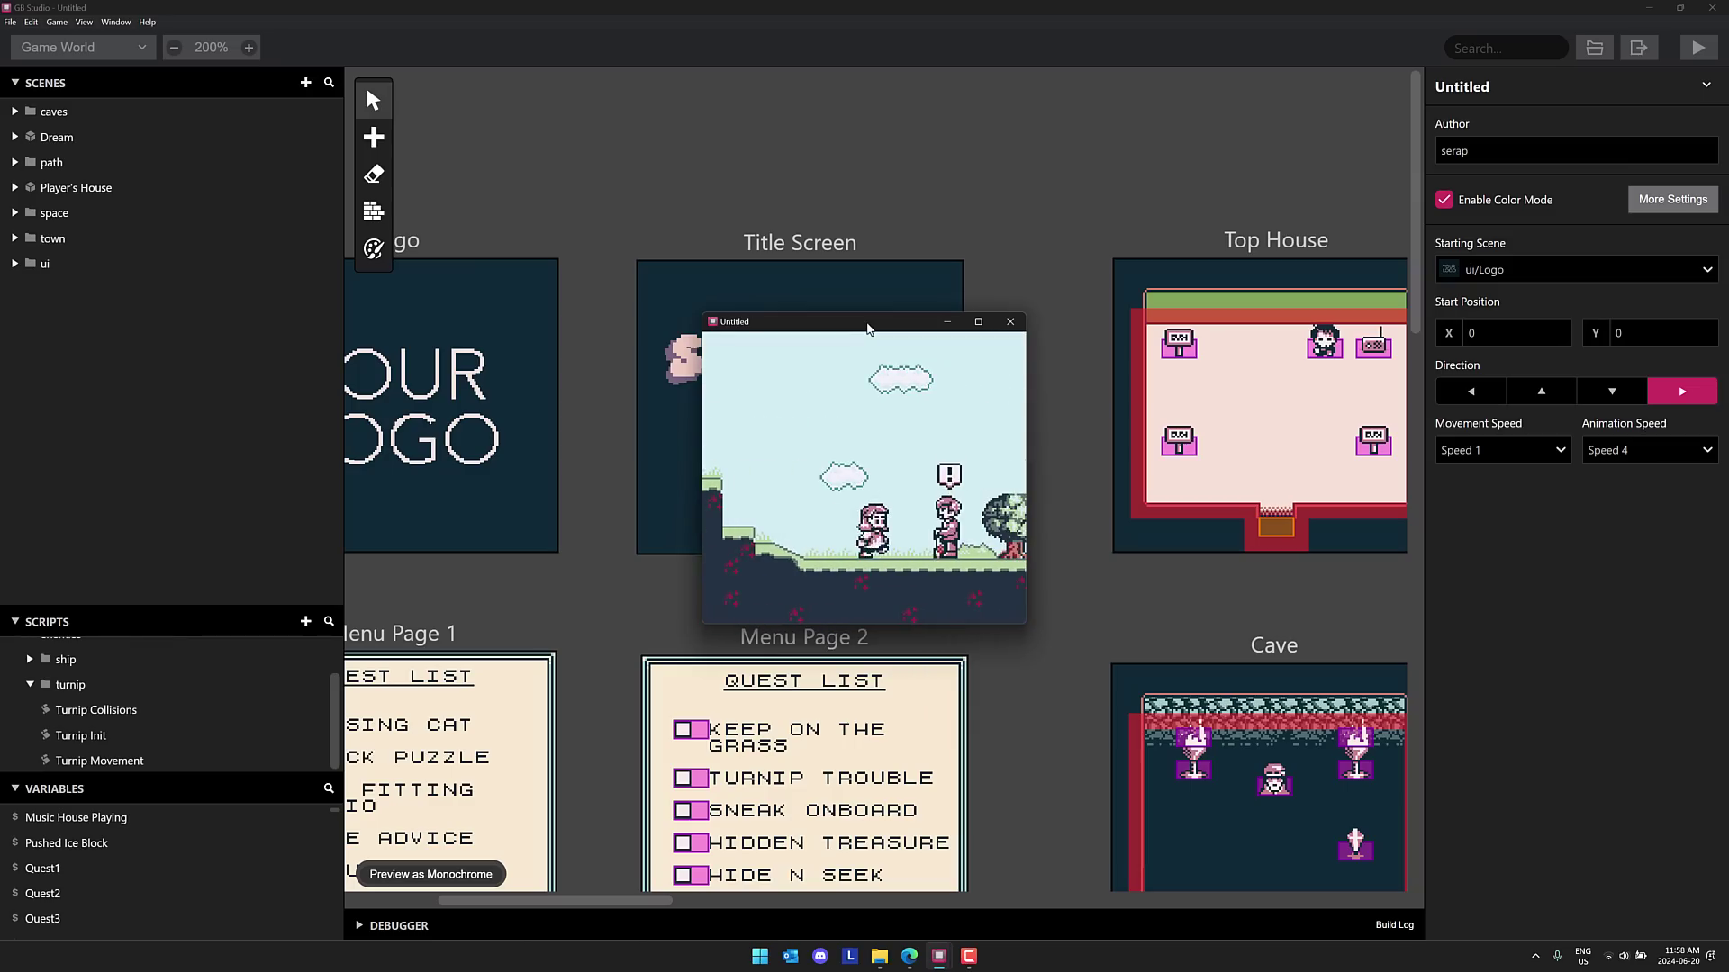
pyautogui.press('z')
pyautogui.press('z')
pyautogui.press('Right')
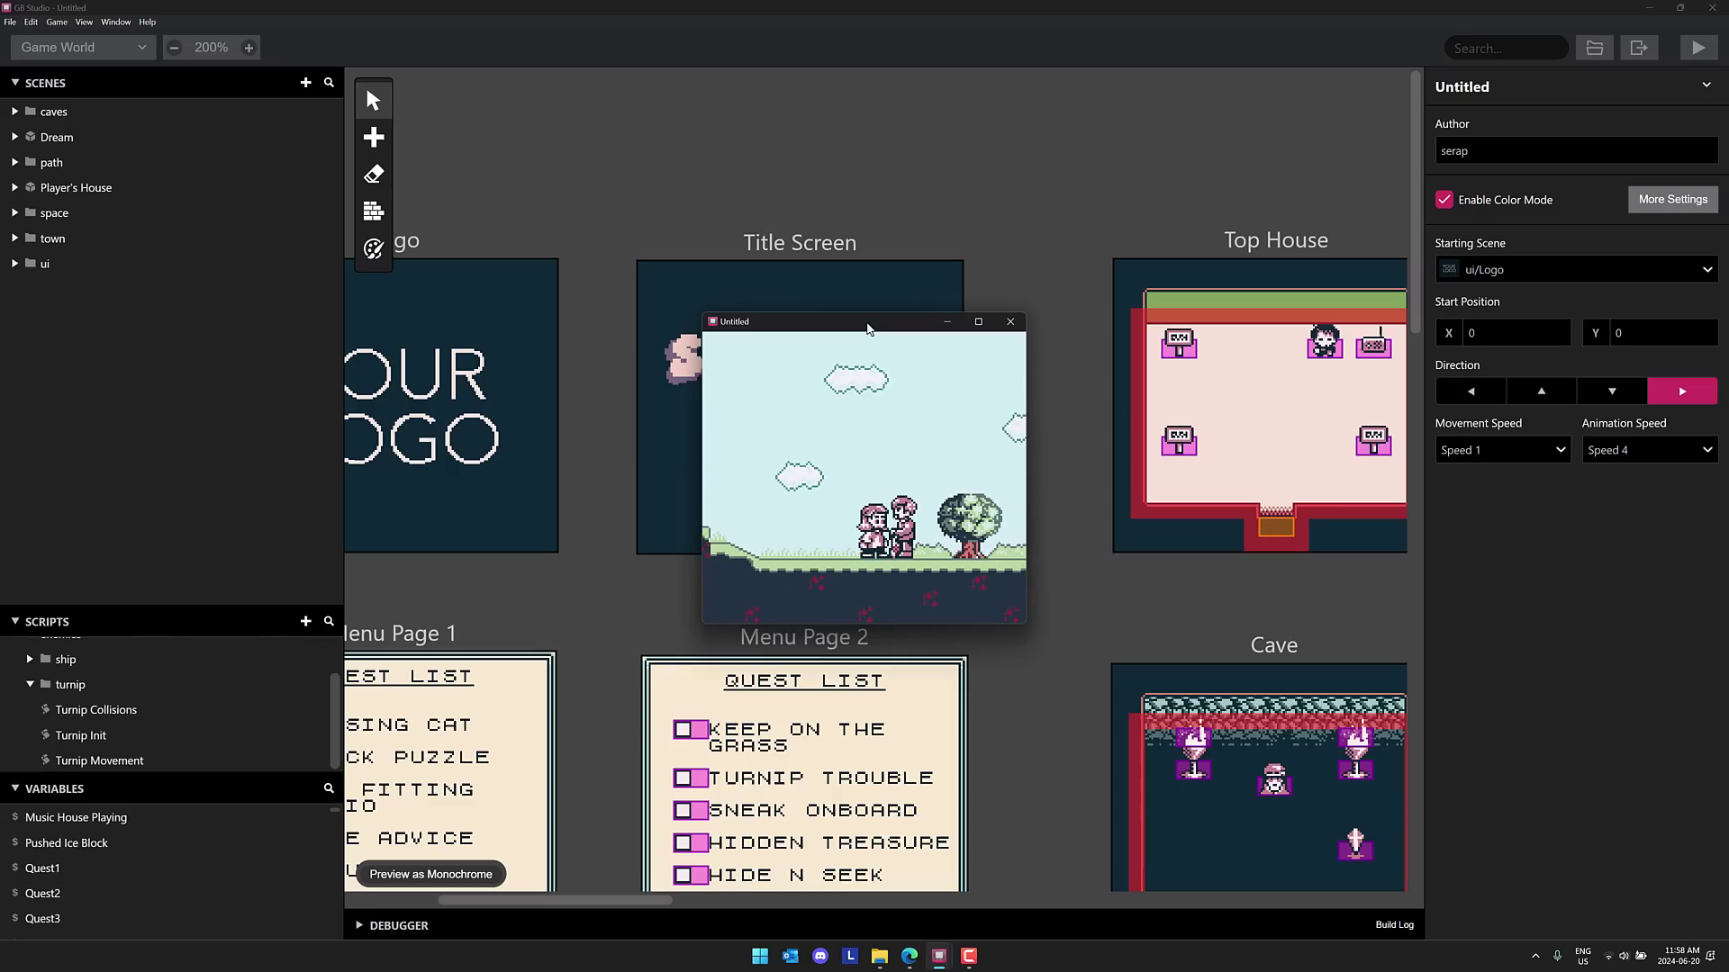
# - Hear the villager's garden plea up to the TURNIPS! line, then jump the pit
pyautogui.press('Right')
pyautogui.press('z')
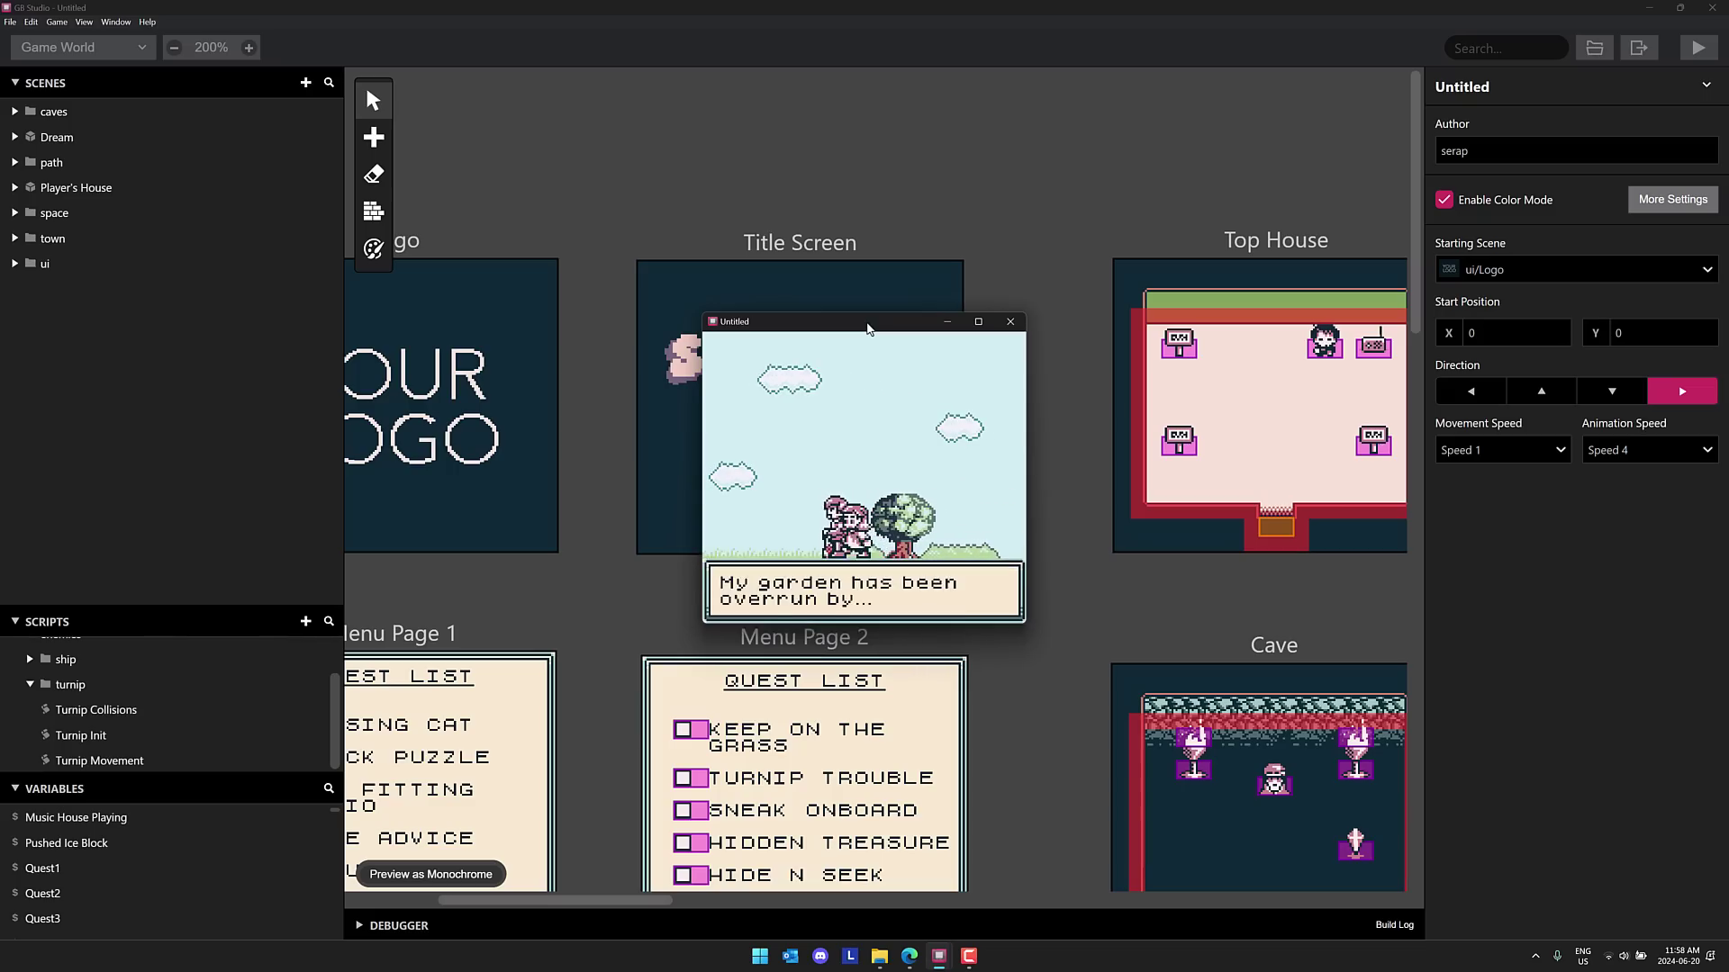
pyautogui.press('z')
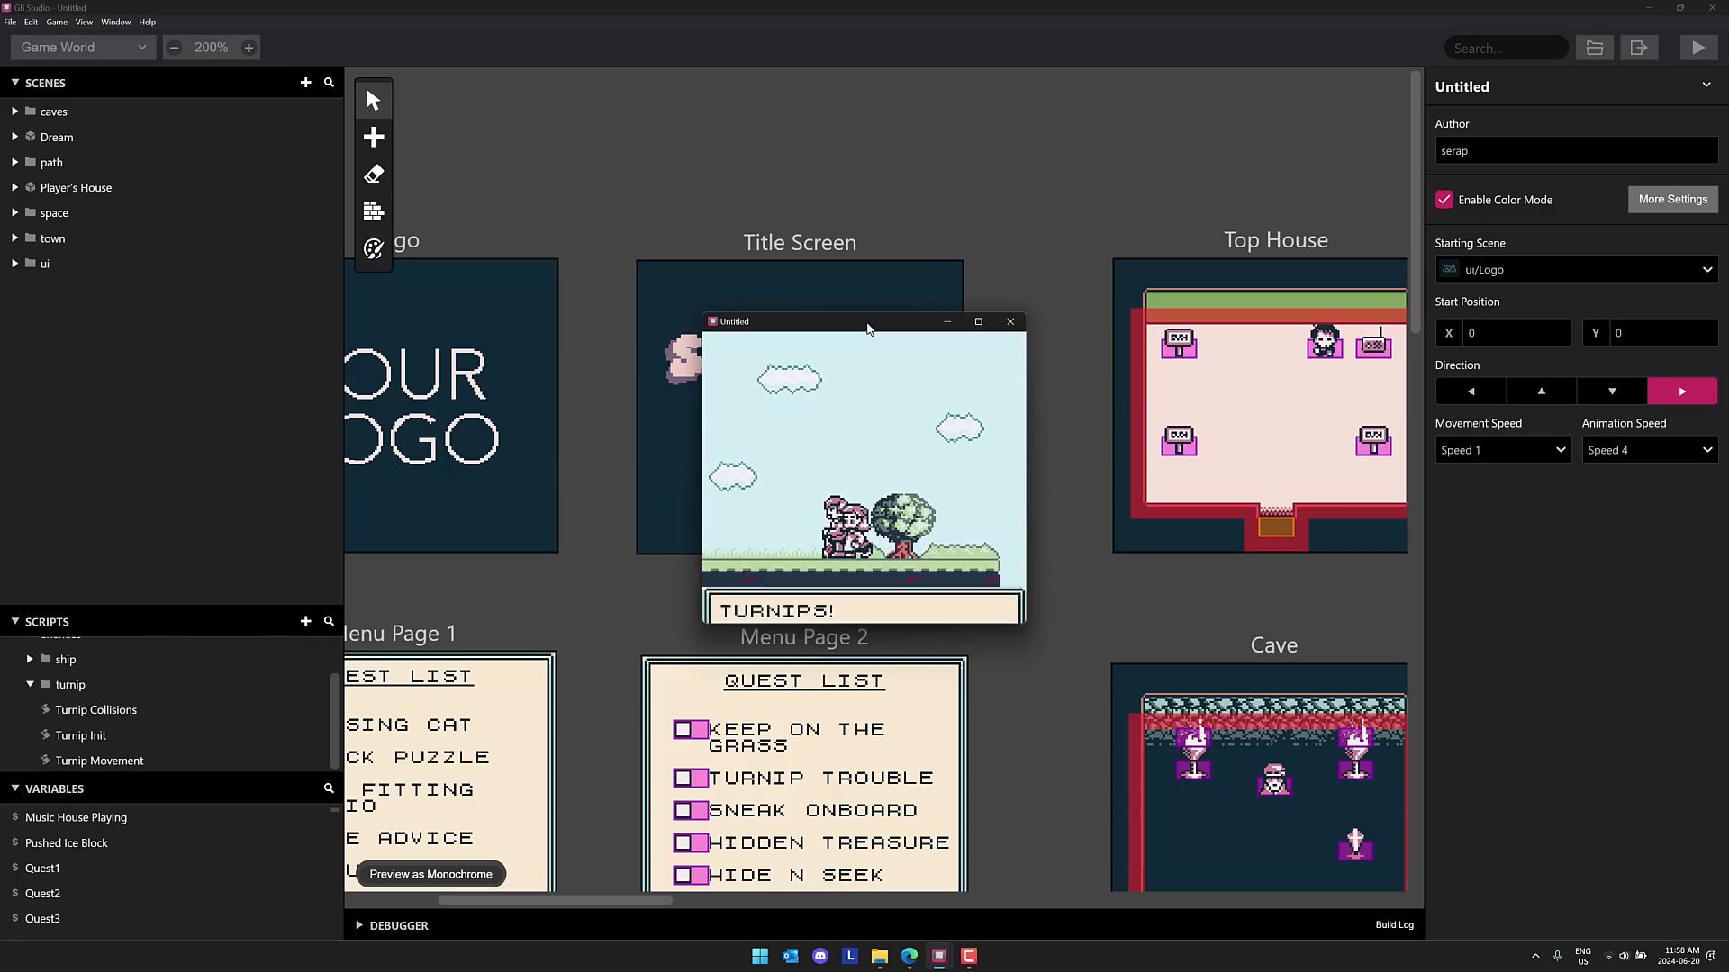
pyautogui.press('z')
pyautogui.press('z')
pyautogui.press('Right')
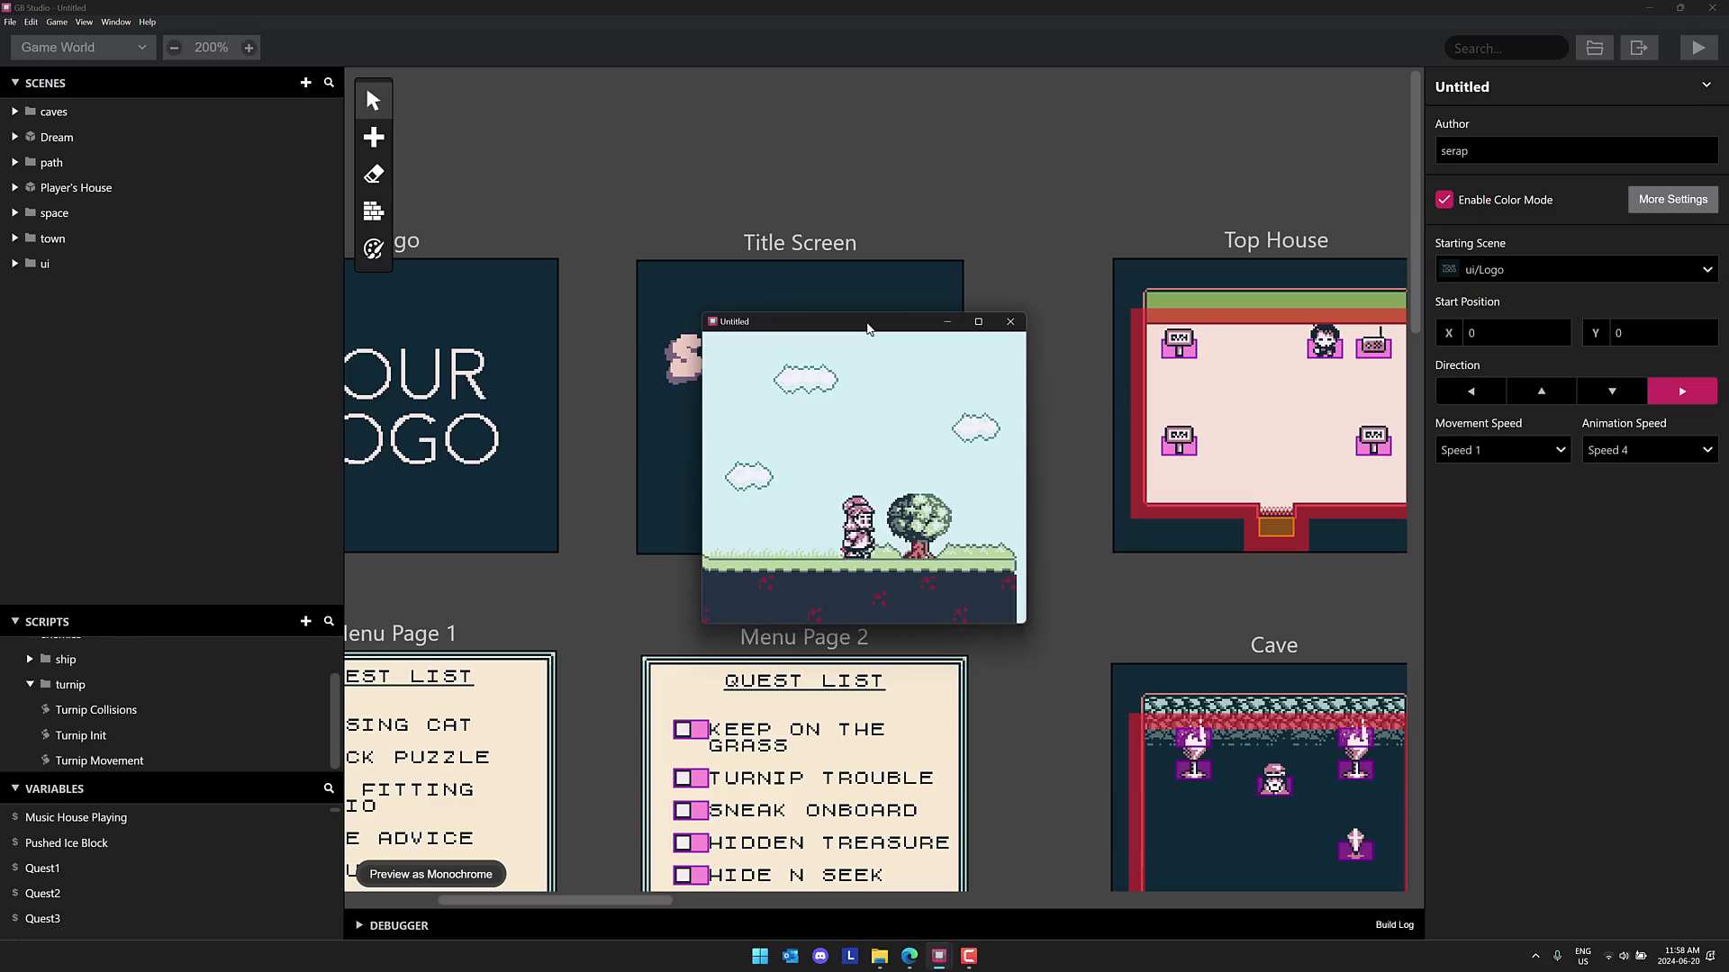
pyautogui.press('z')
pyautogui.press('Right')
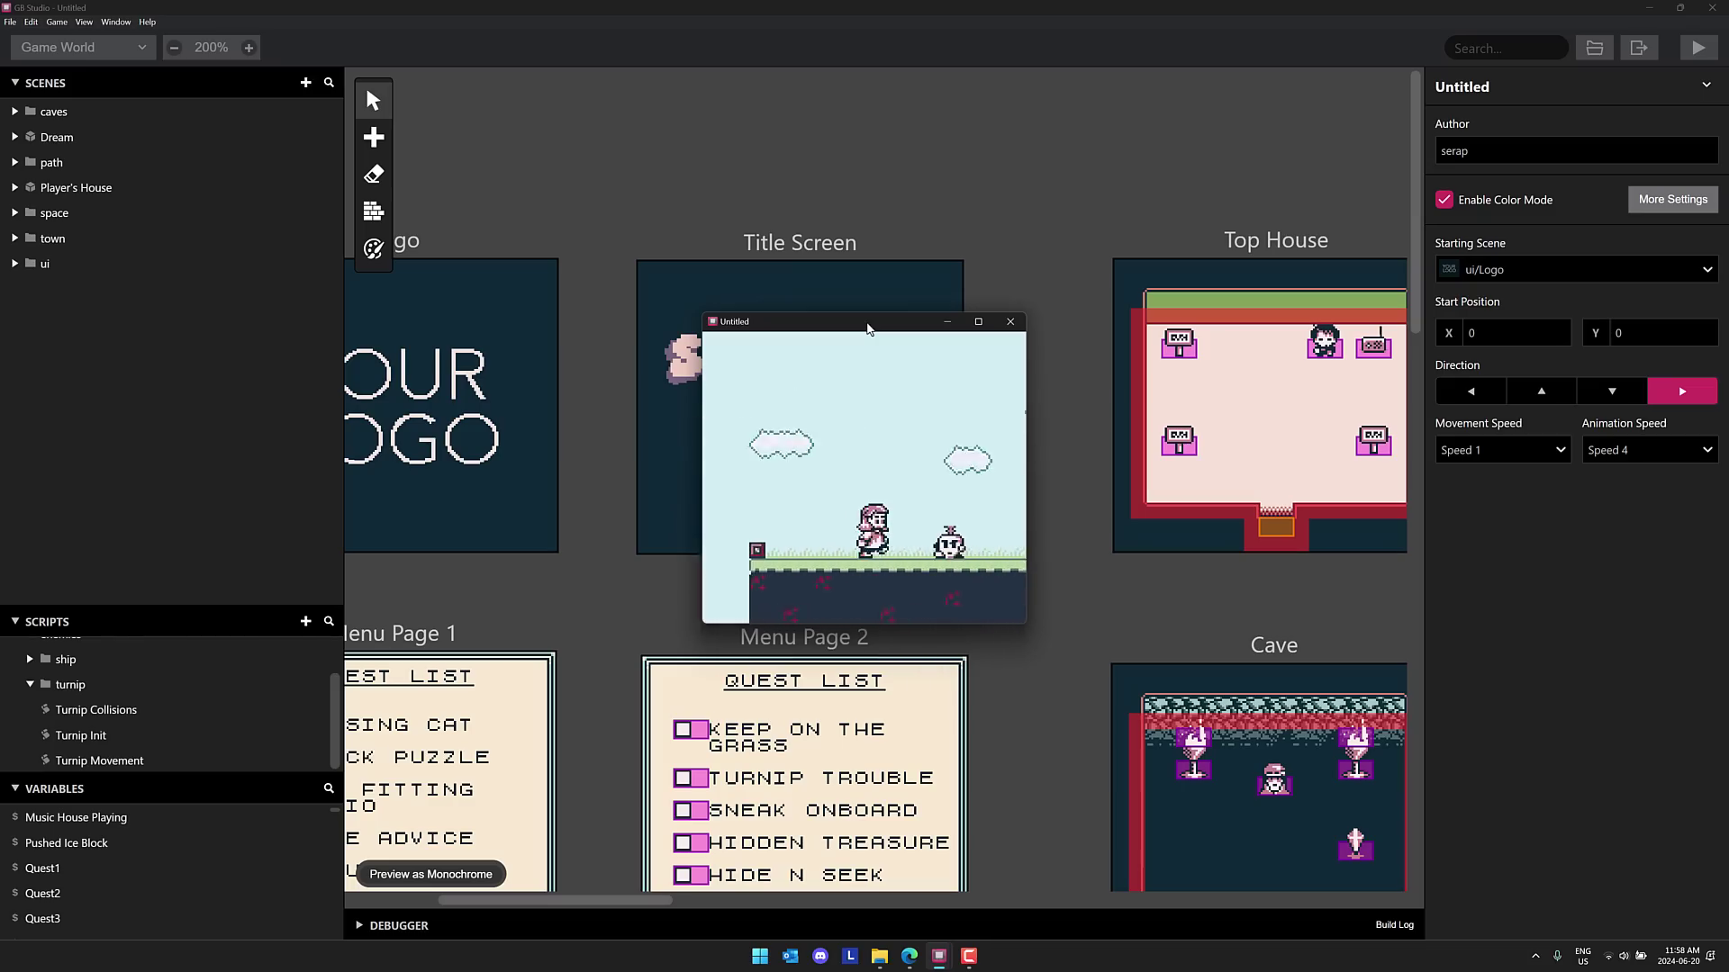
pyautogui.press('Right')
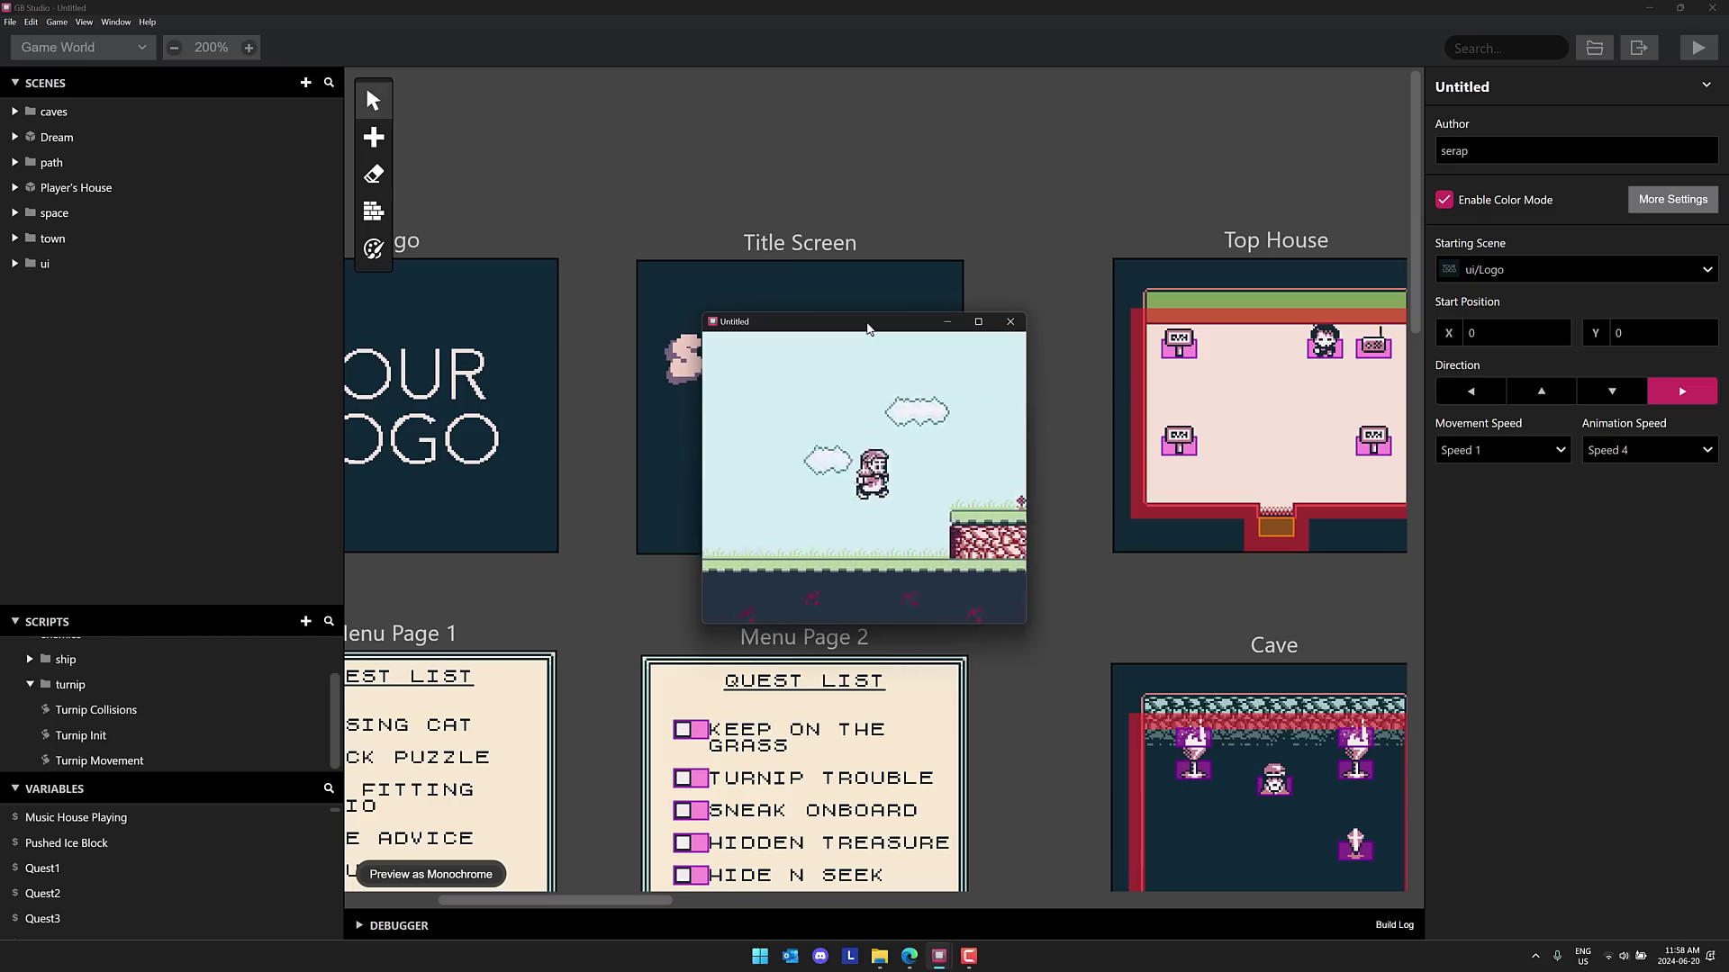
pyautogui.press('z')
pyautogui.press('Left')
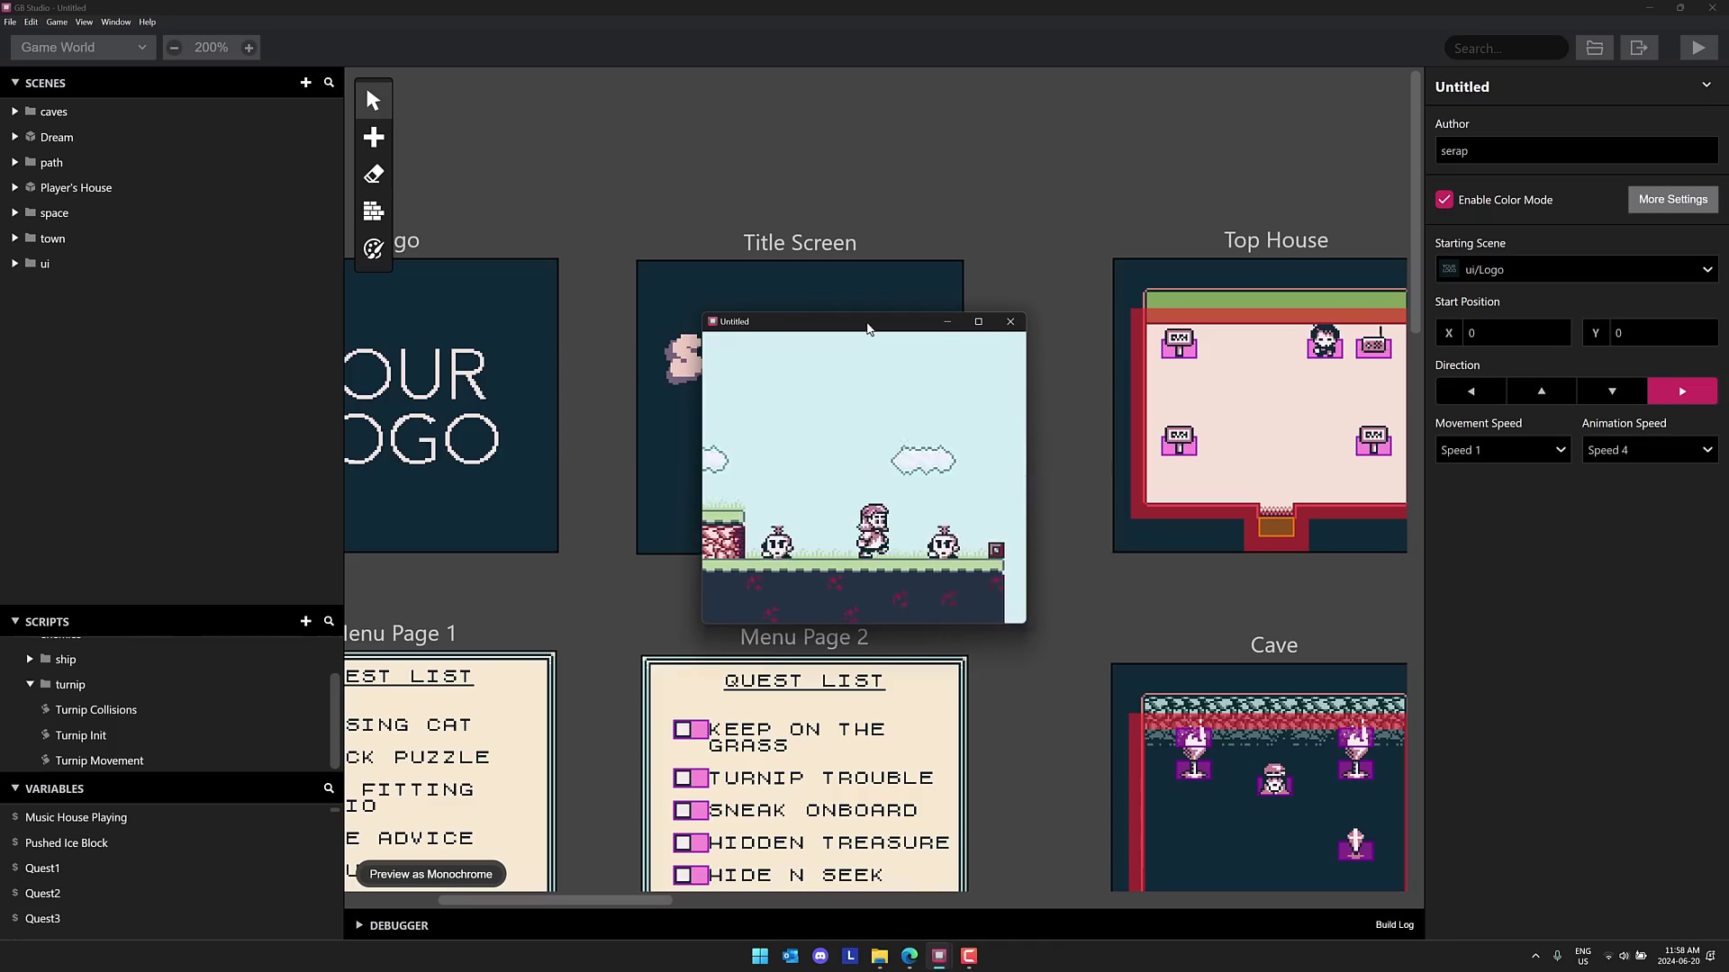
pyautogui.press('Left')
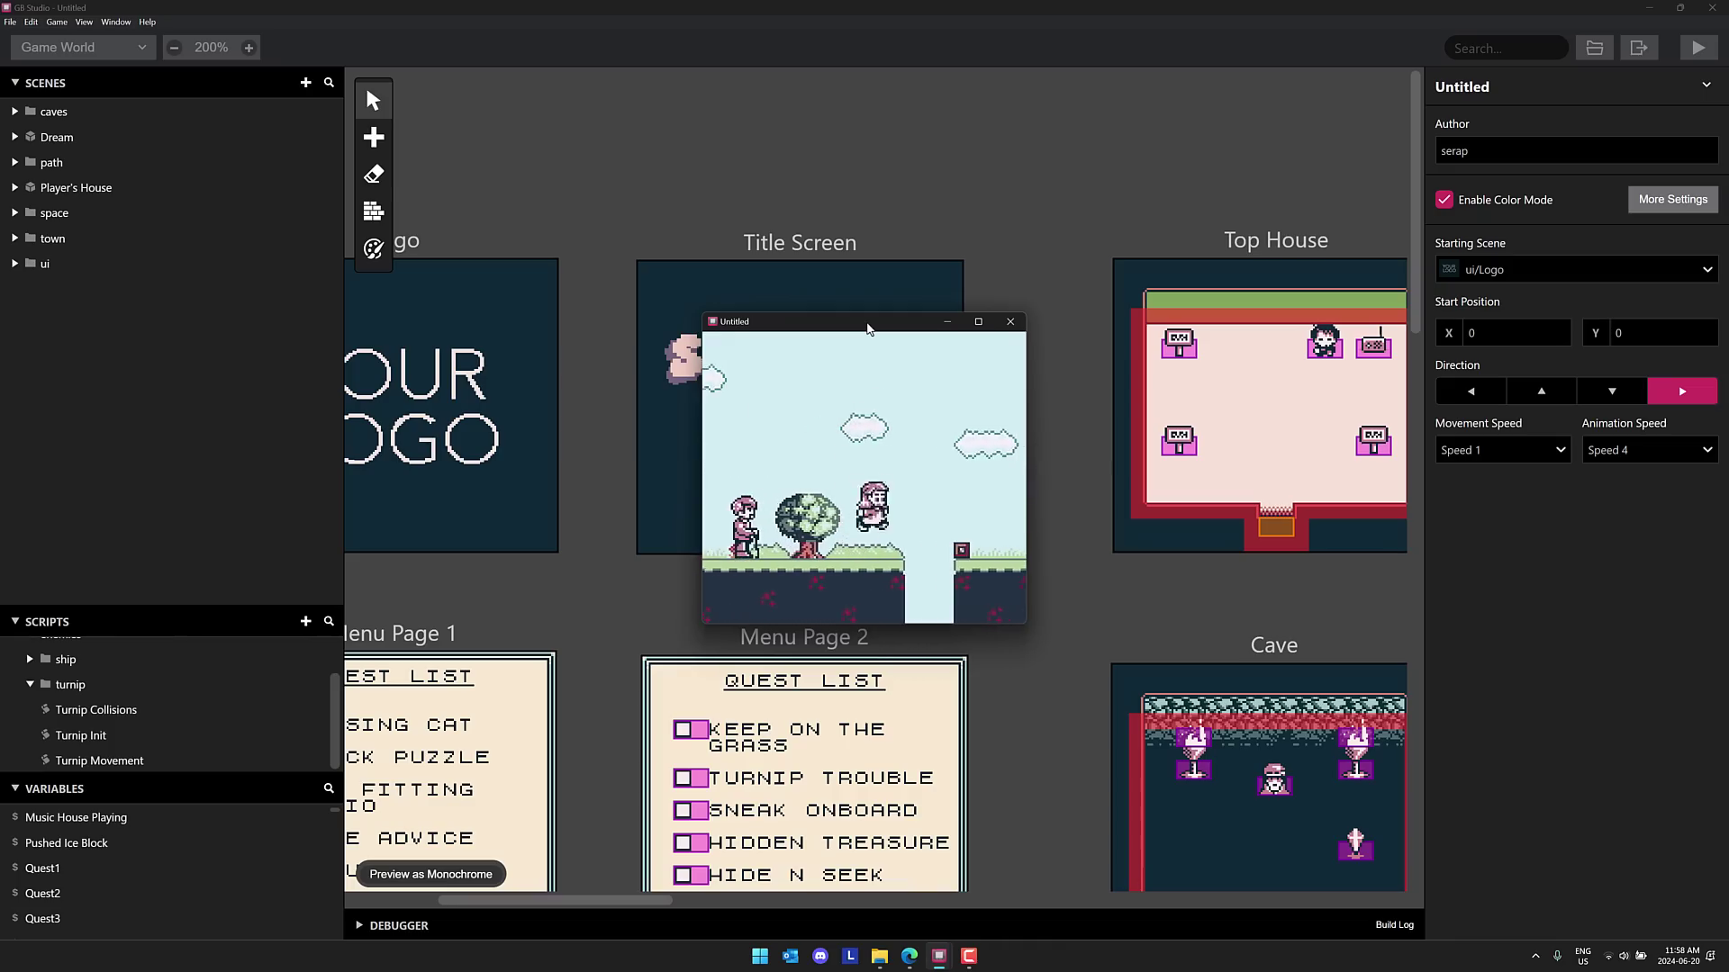
pyautogui.press('Right')
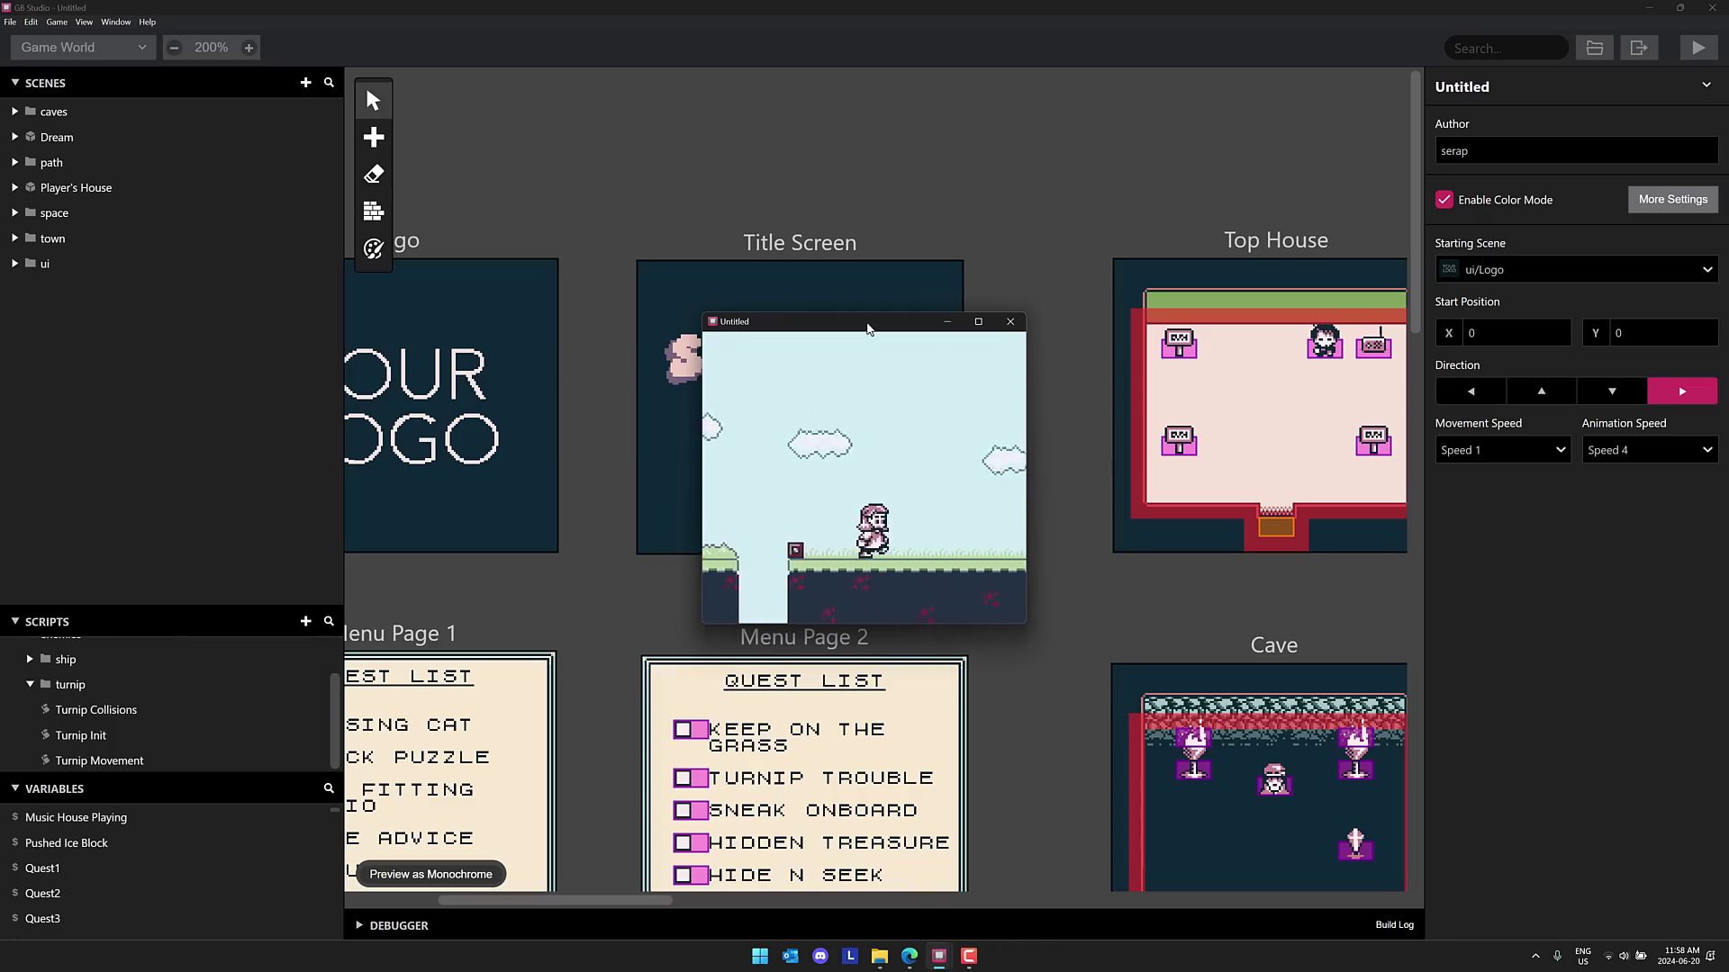
pyautogui.press('Right')
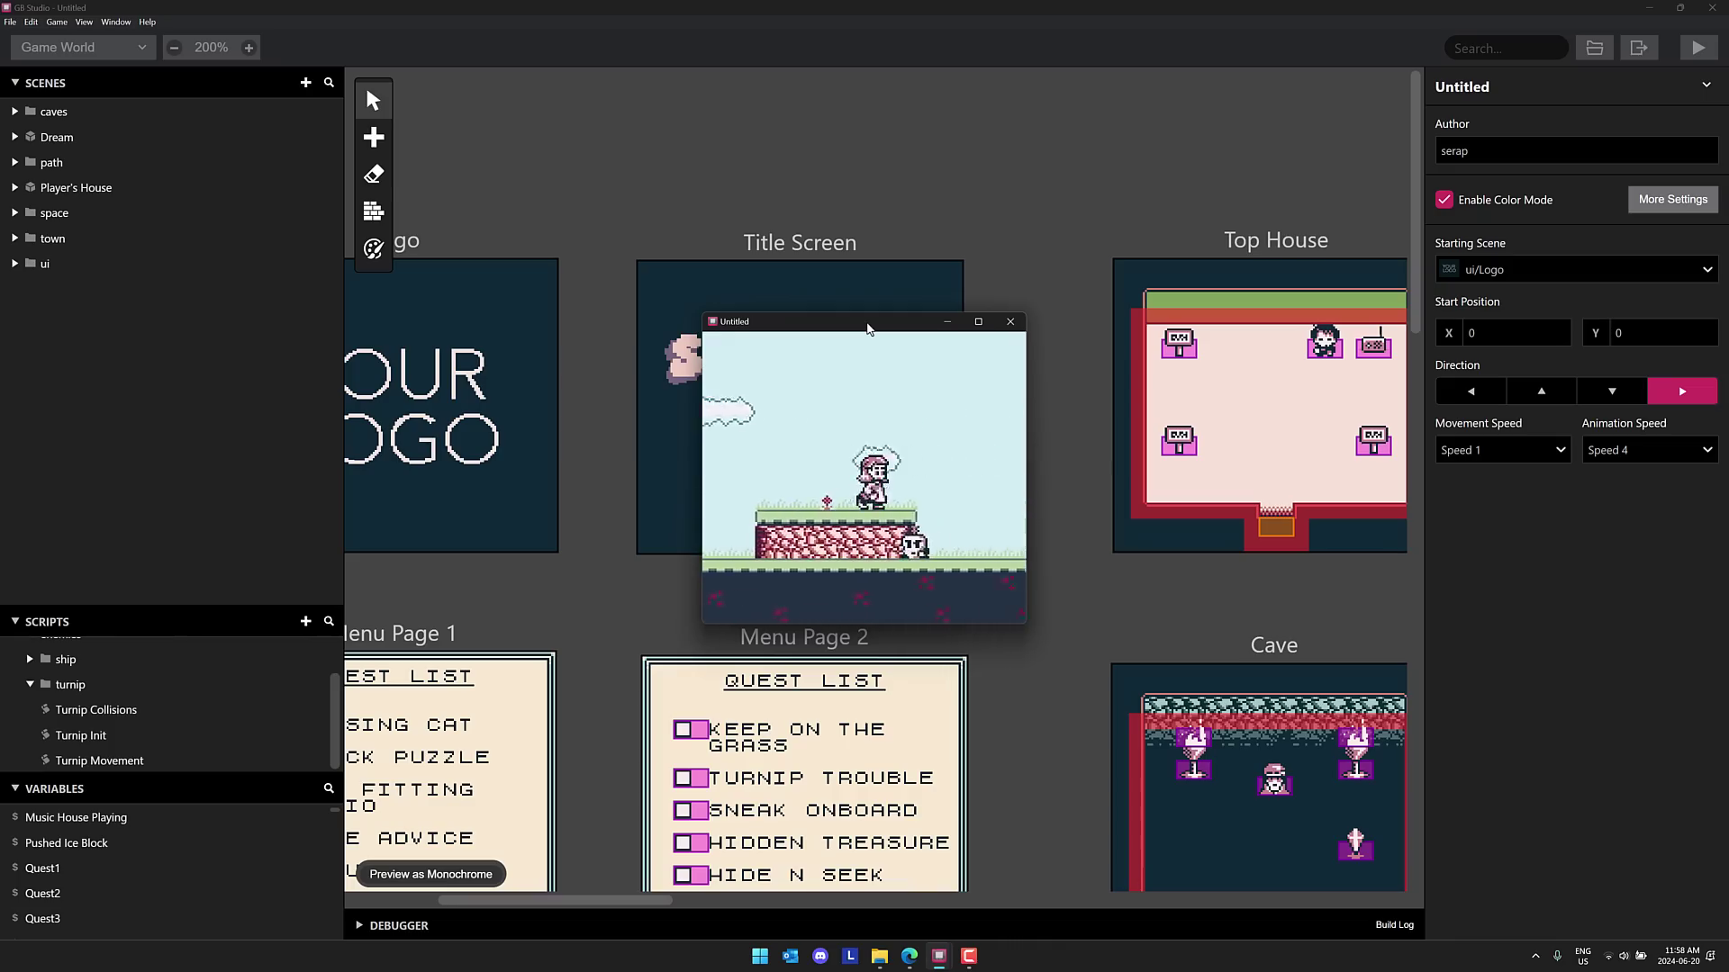
pyautogui.press('Left')
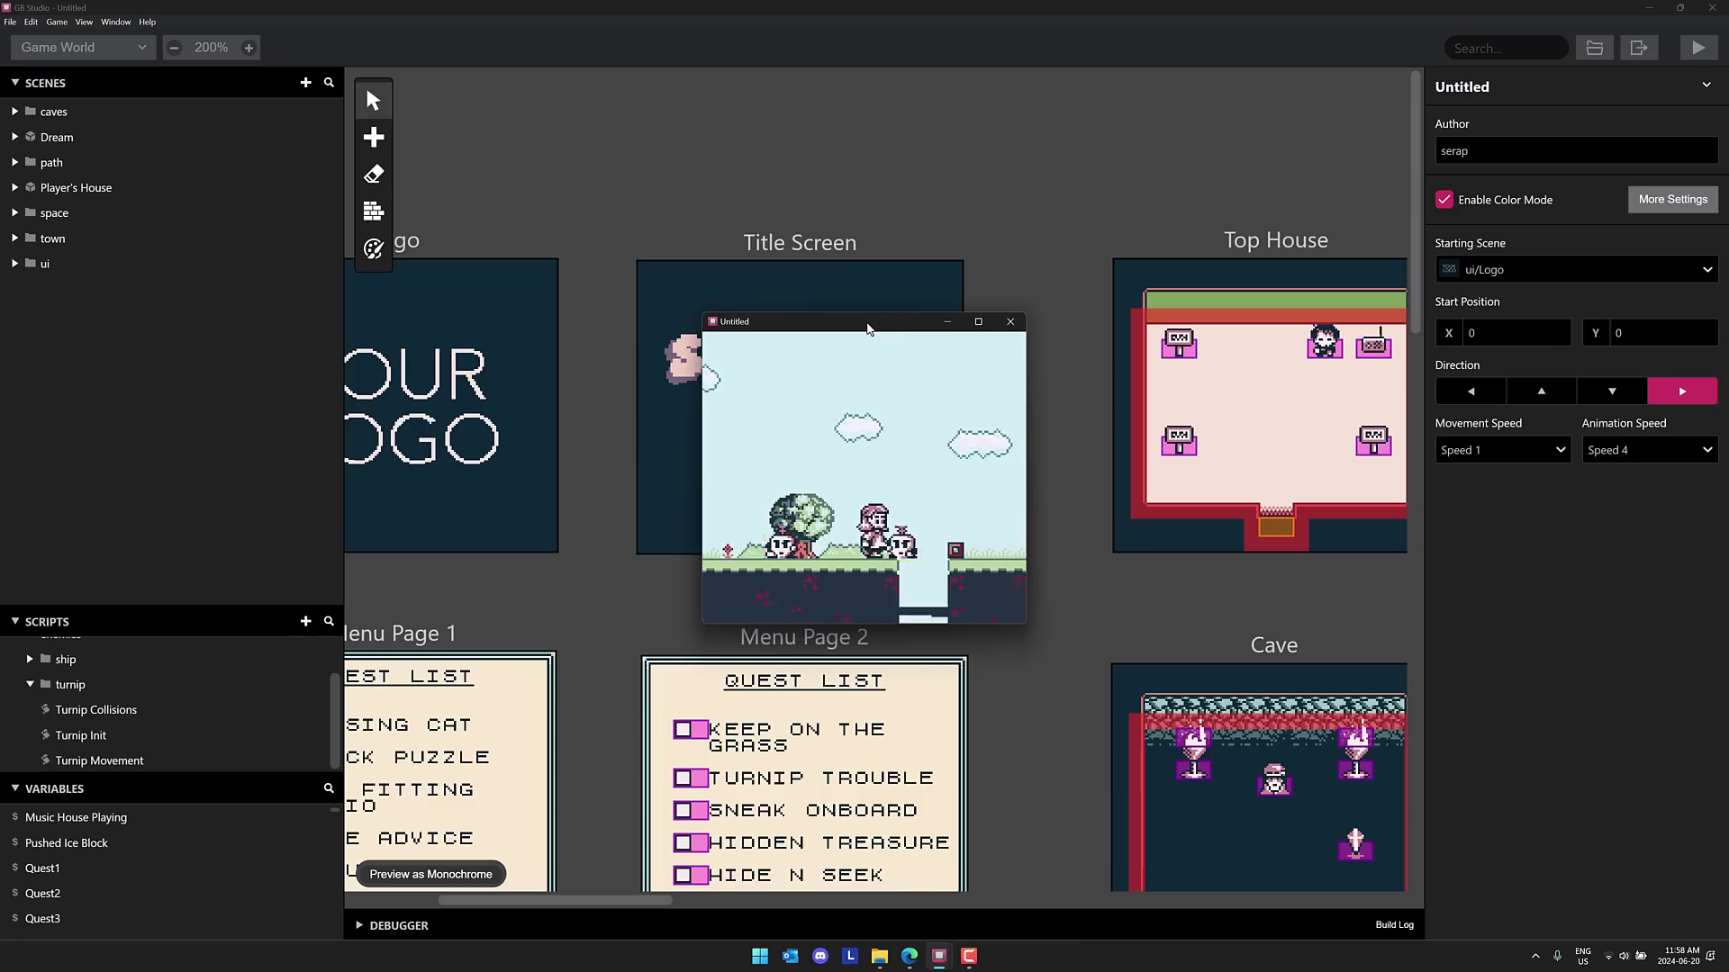
pyautogui.press('Right')
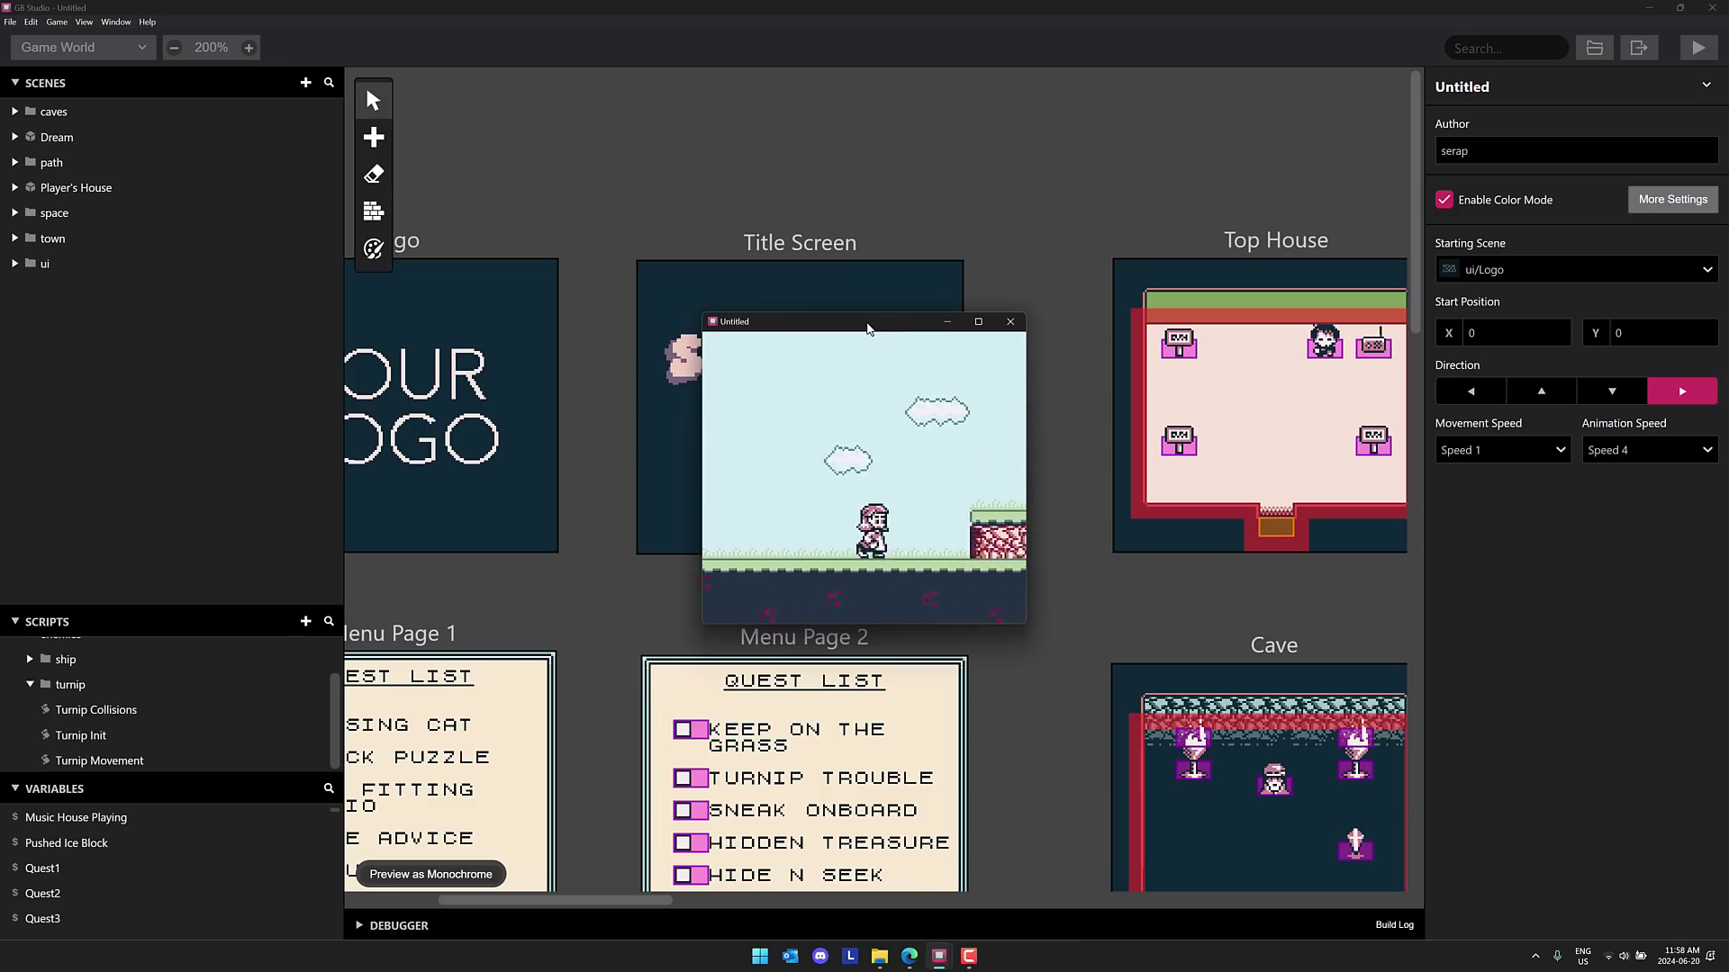
pyautogui.press('z')
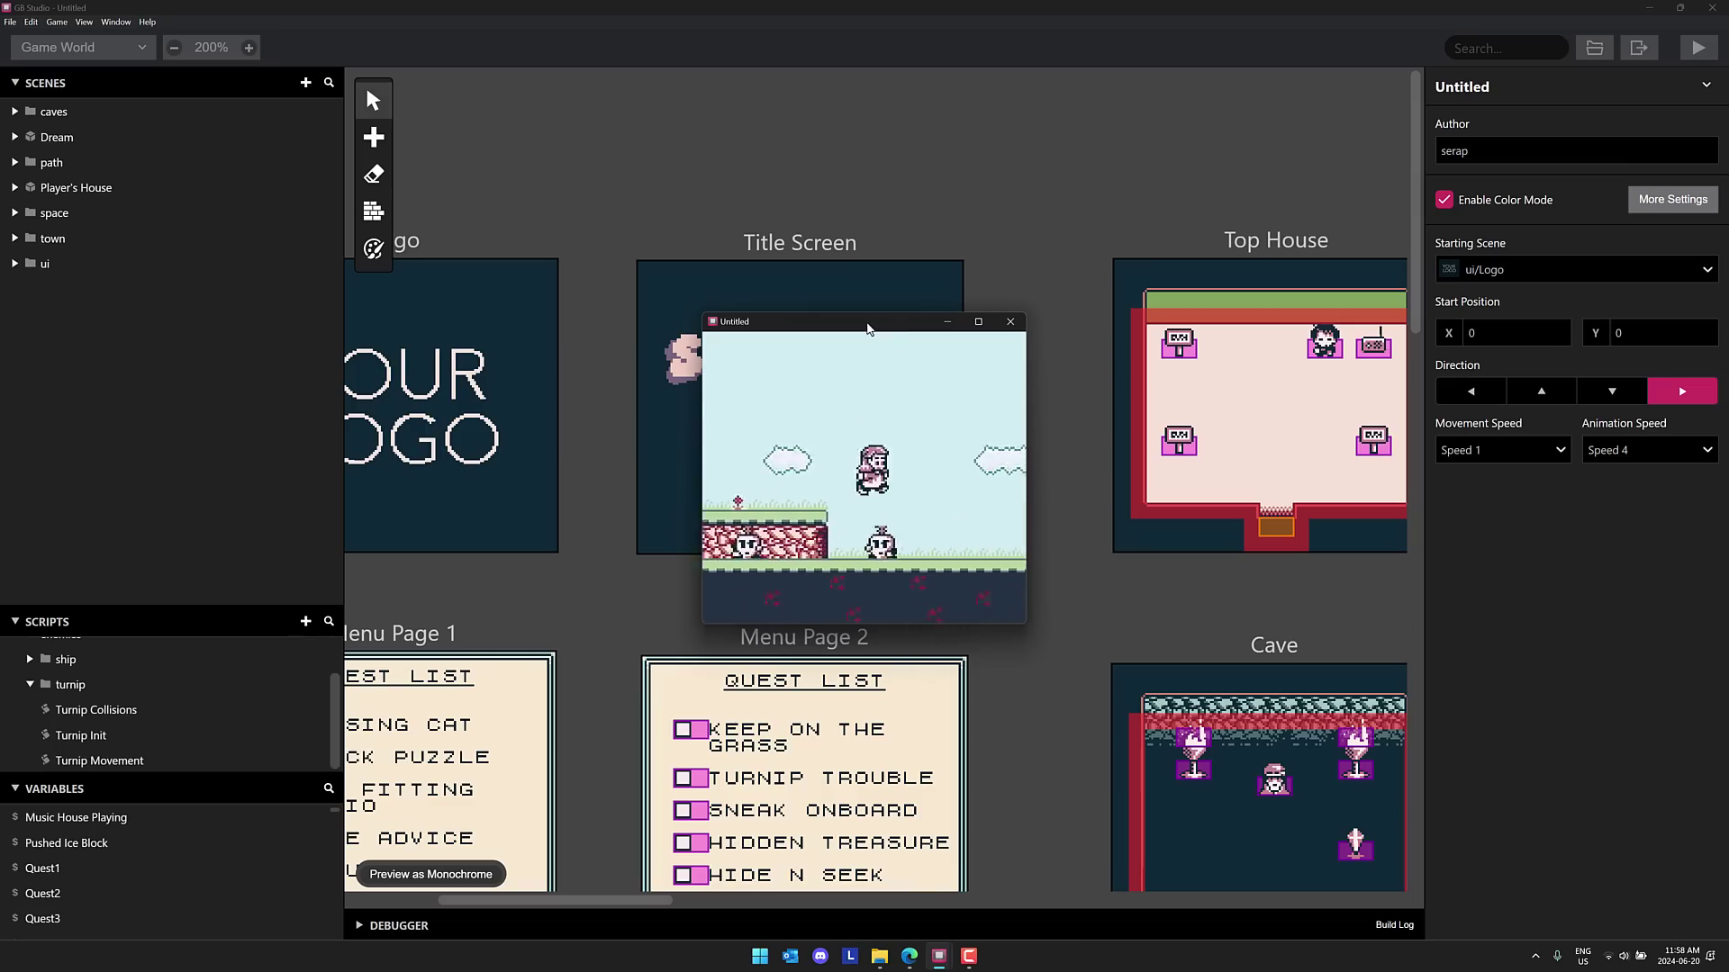
pyautogui.press('Left')
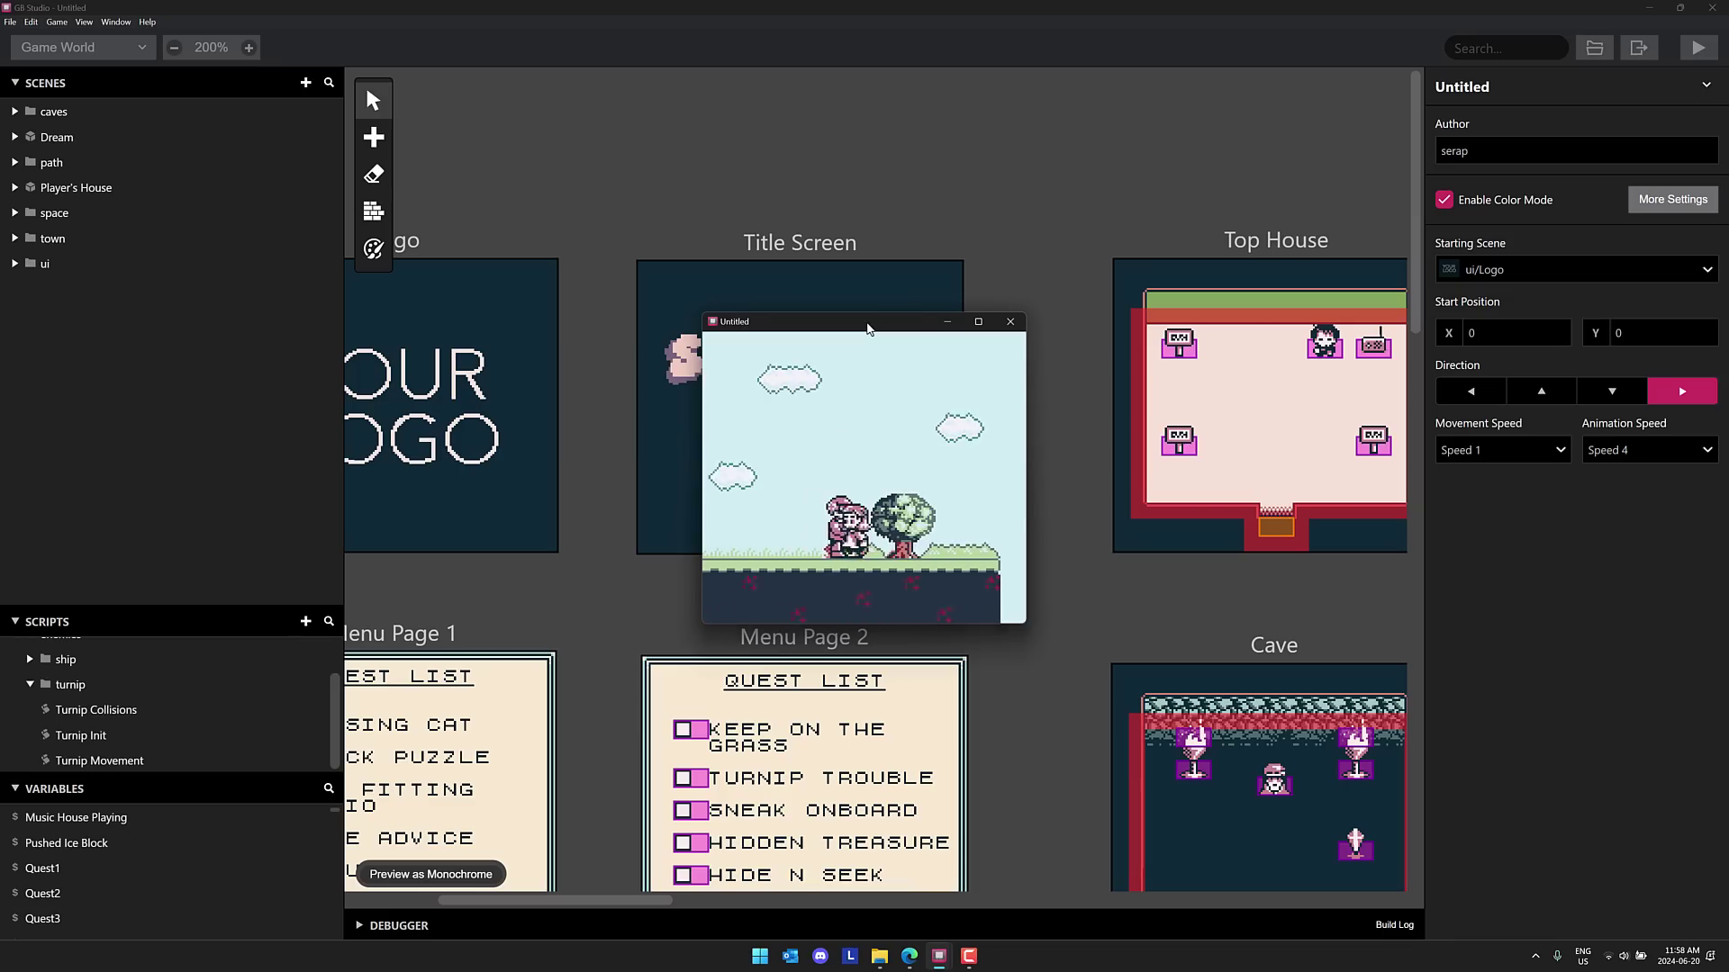
pyautogui.press('Left')
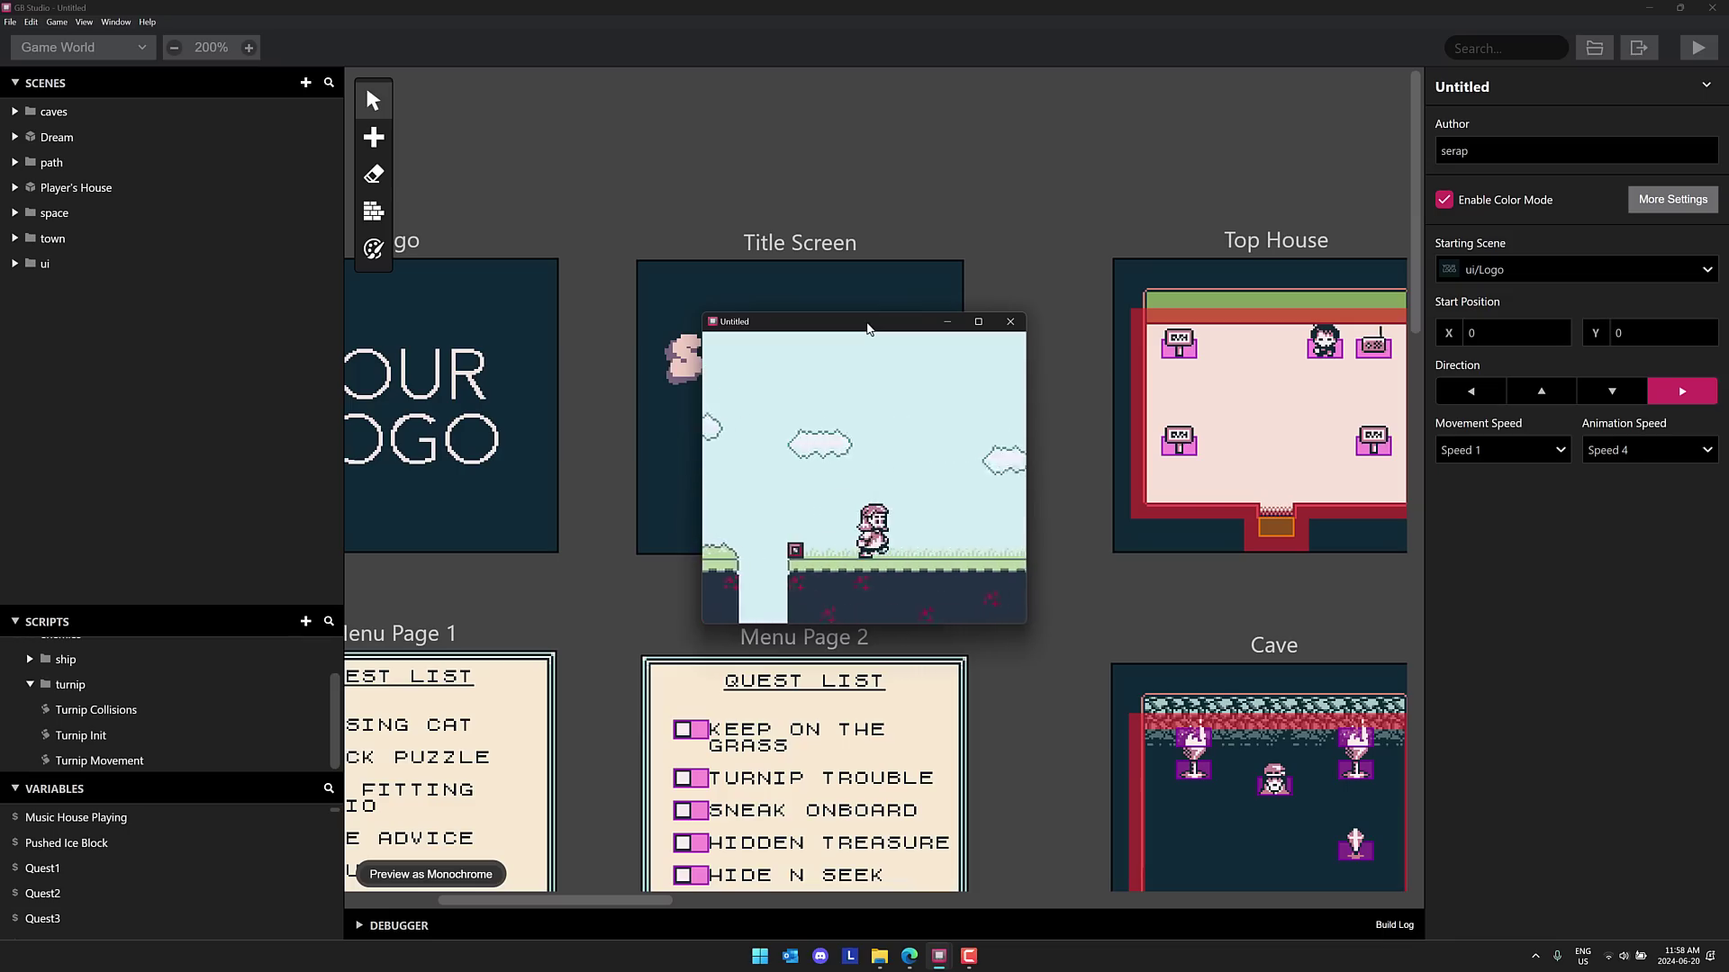
pyautogui.press('Right')
pyautogui.press('z')
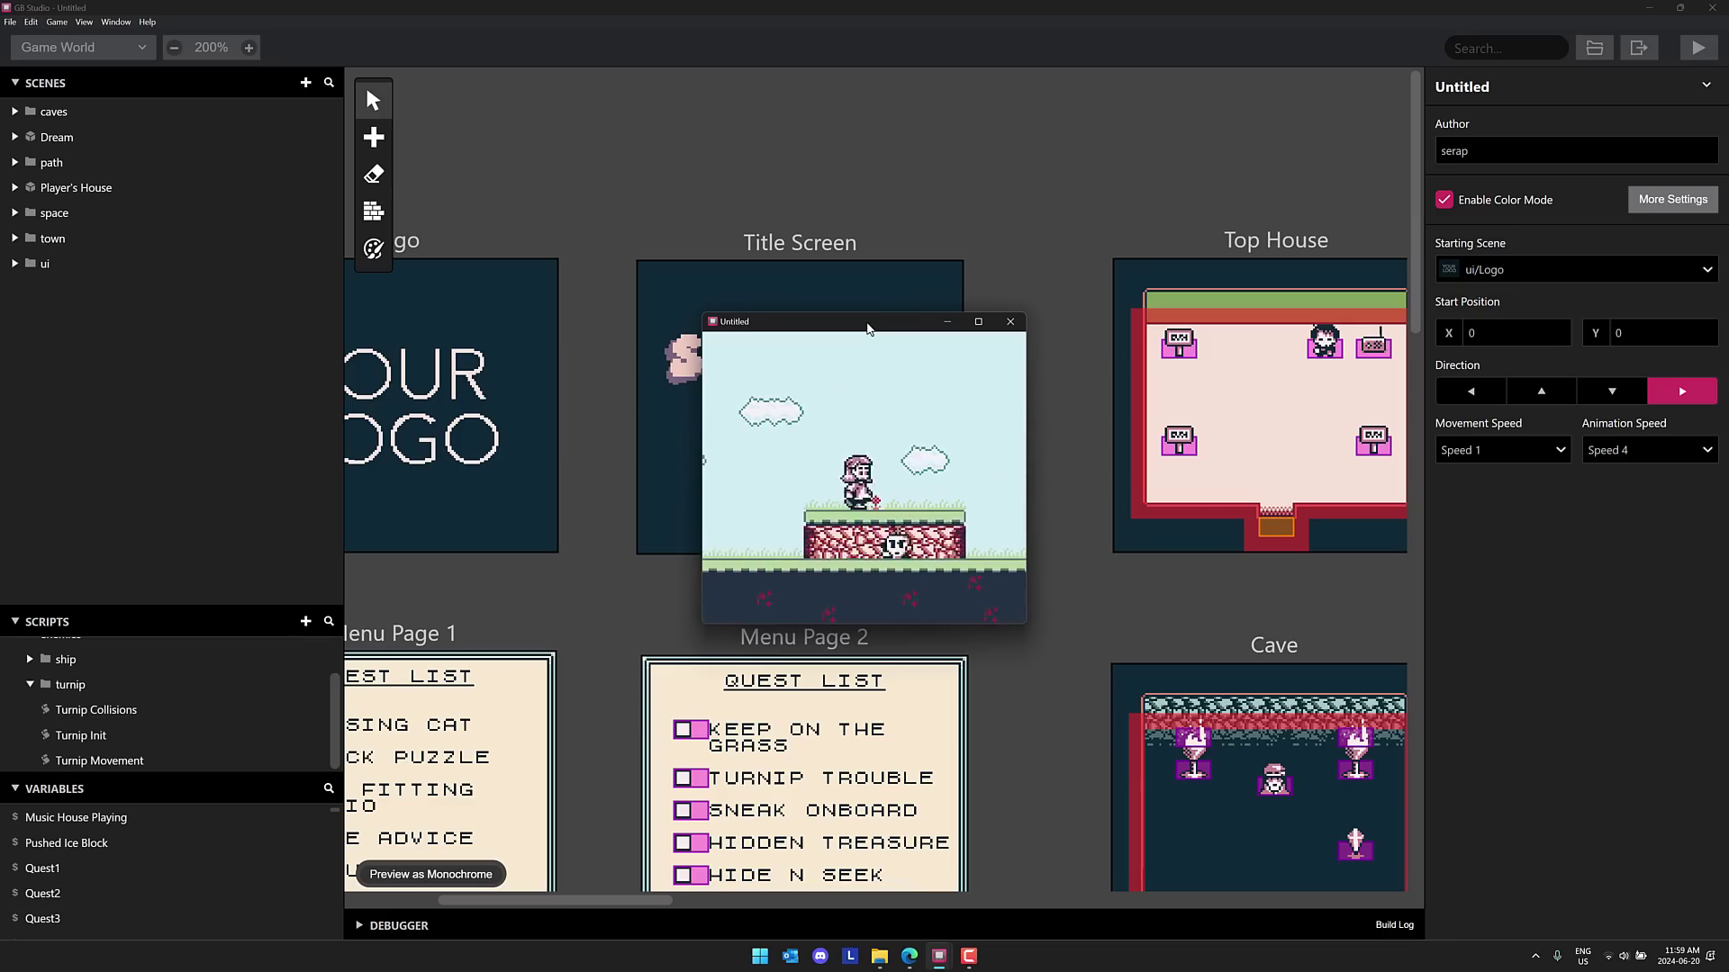
pyautogui.press('Right')
pyautogui.press('Right')
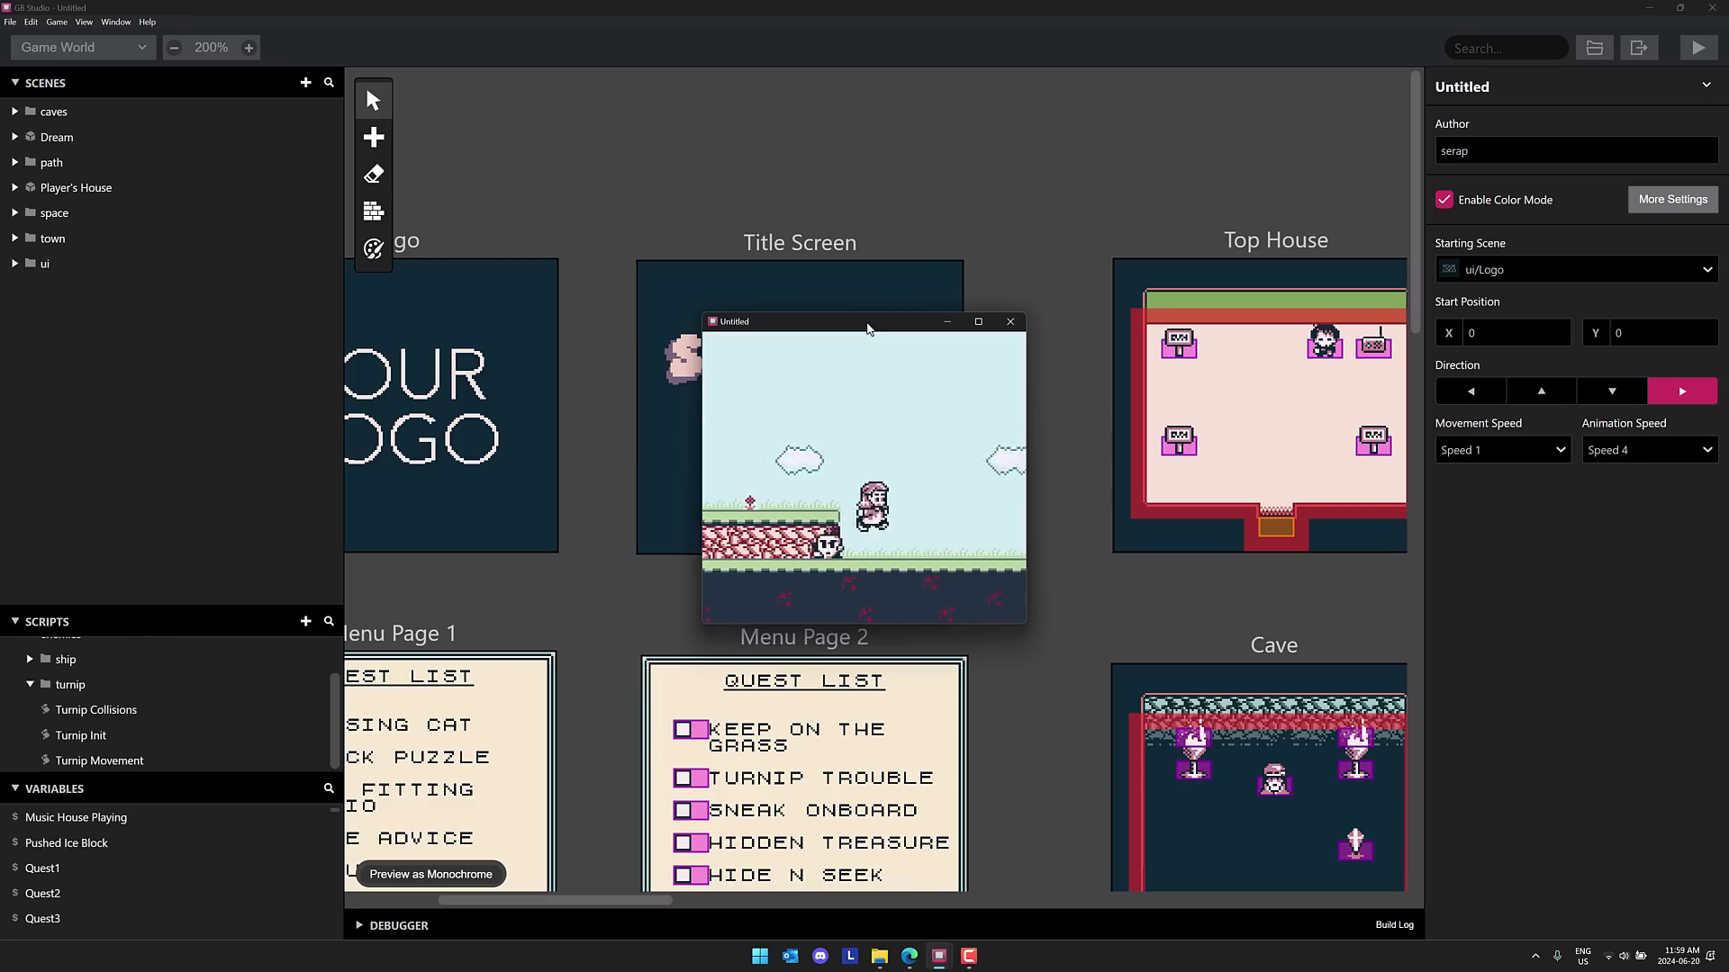
pyautogui.press('Right')
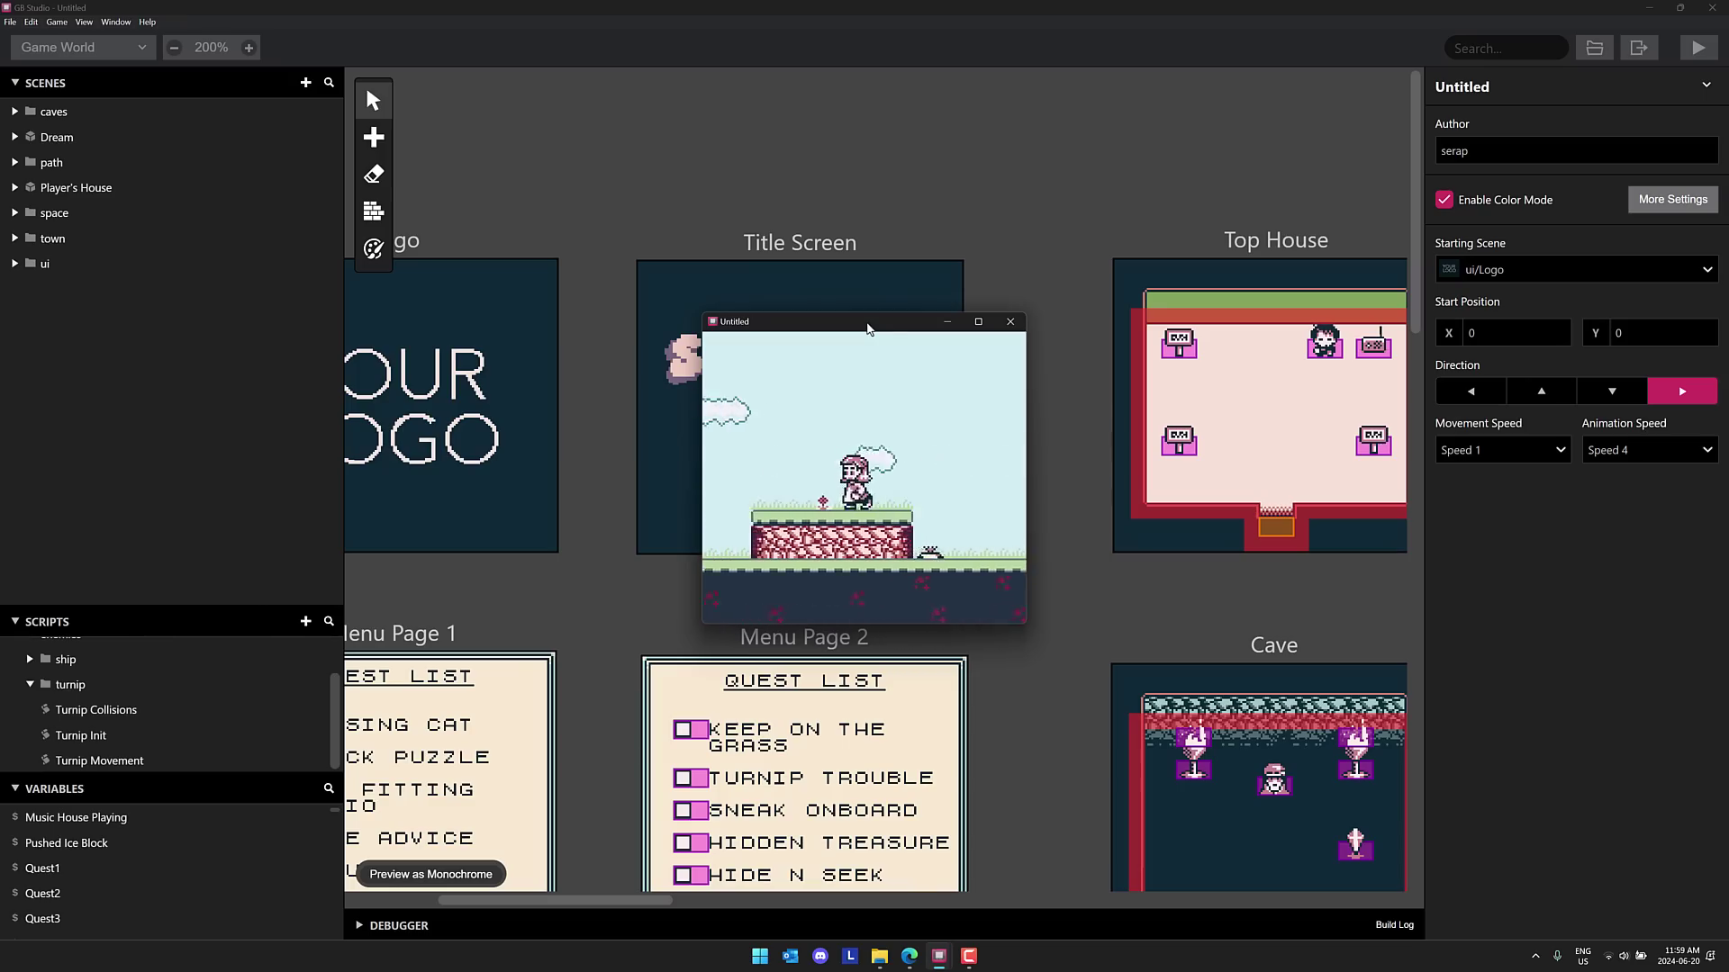
pyautogui.press('Right')
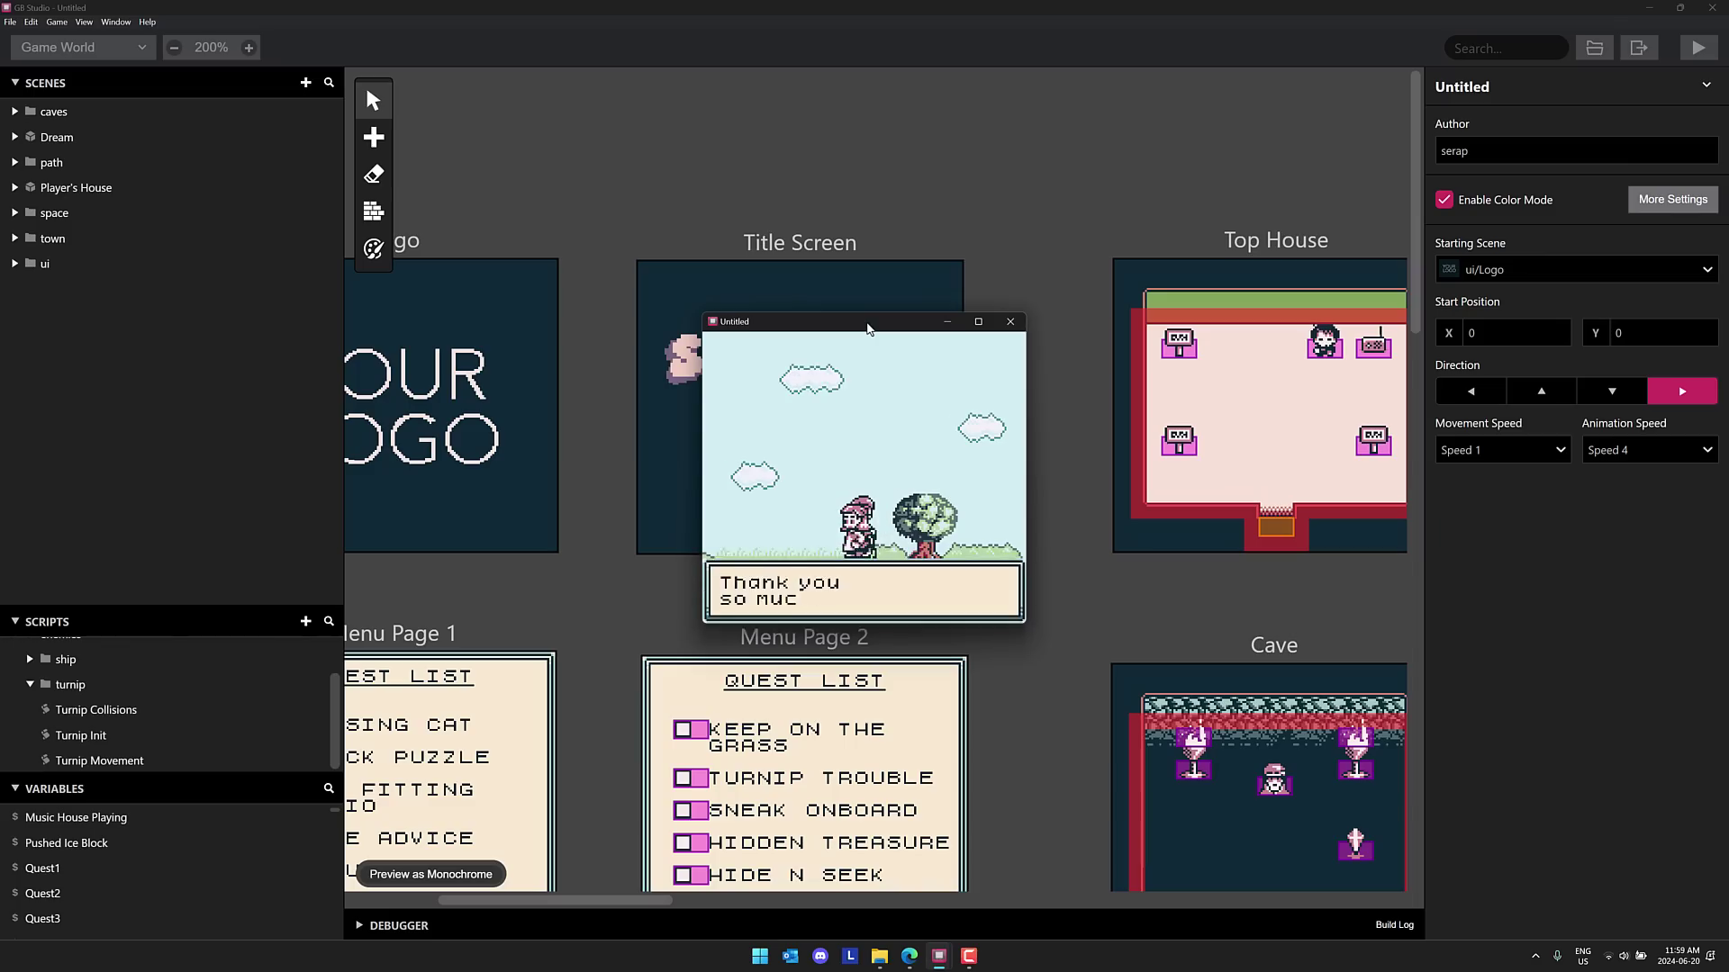
# - Talk to the villager again and finish the thank-you dialogue
pyautogui.press('z')
pyautogui.press('z')
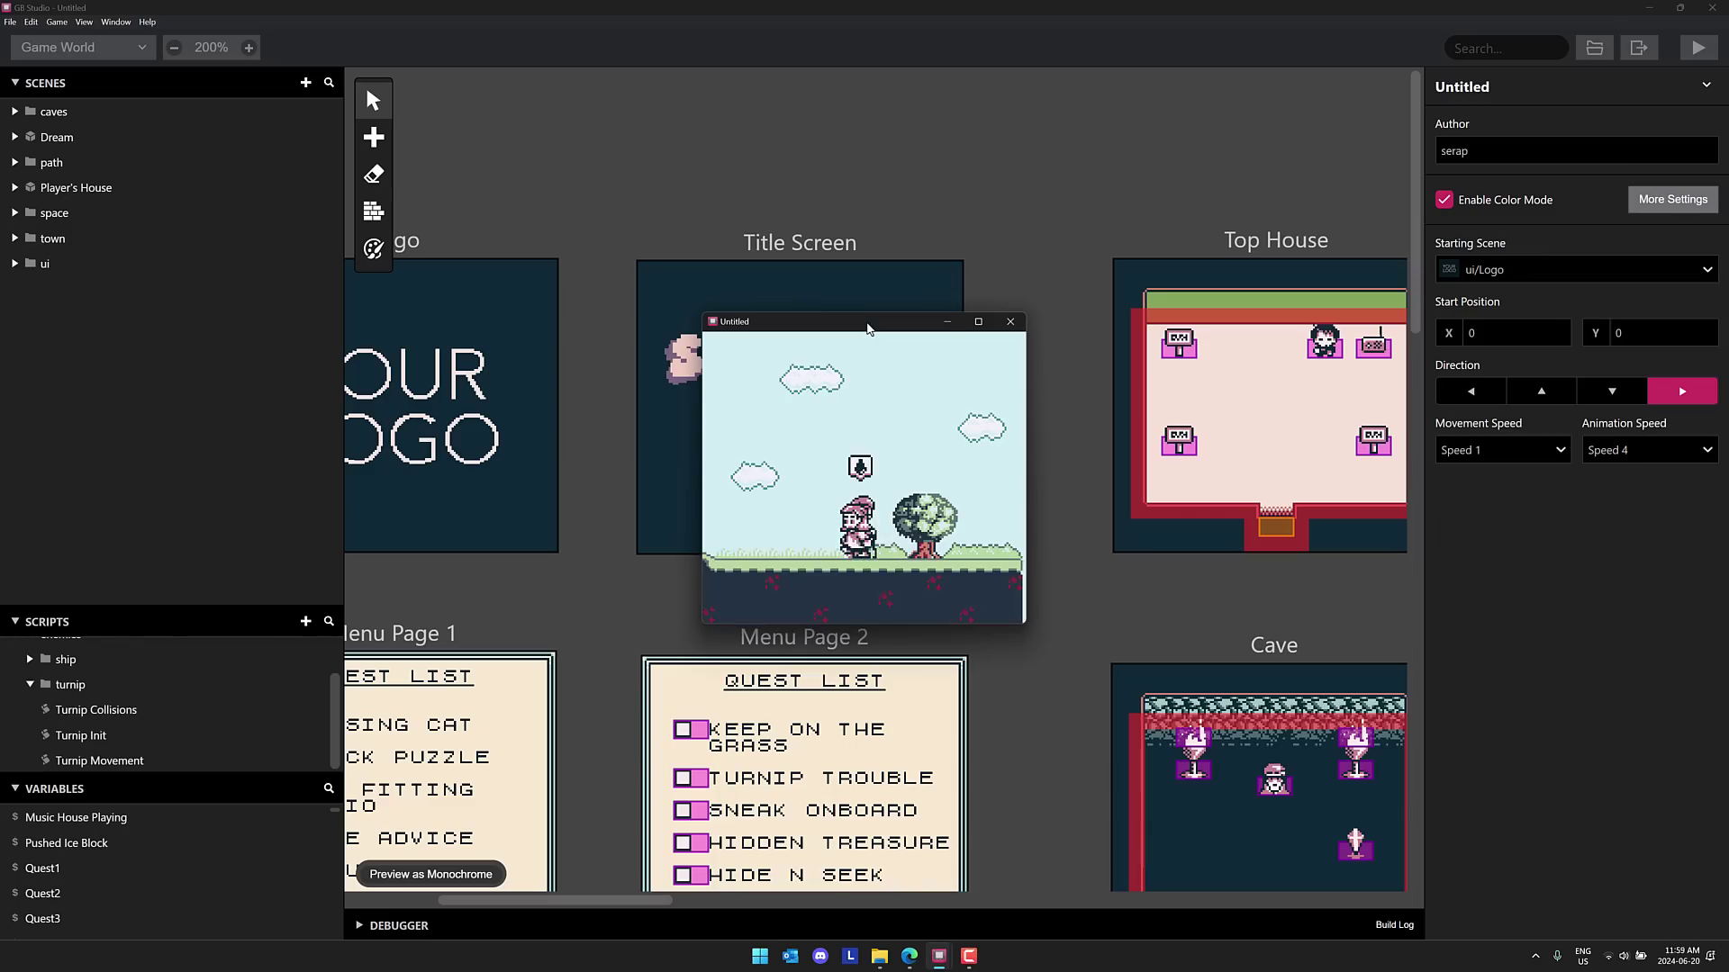
pyautogui.press('z')
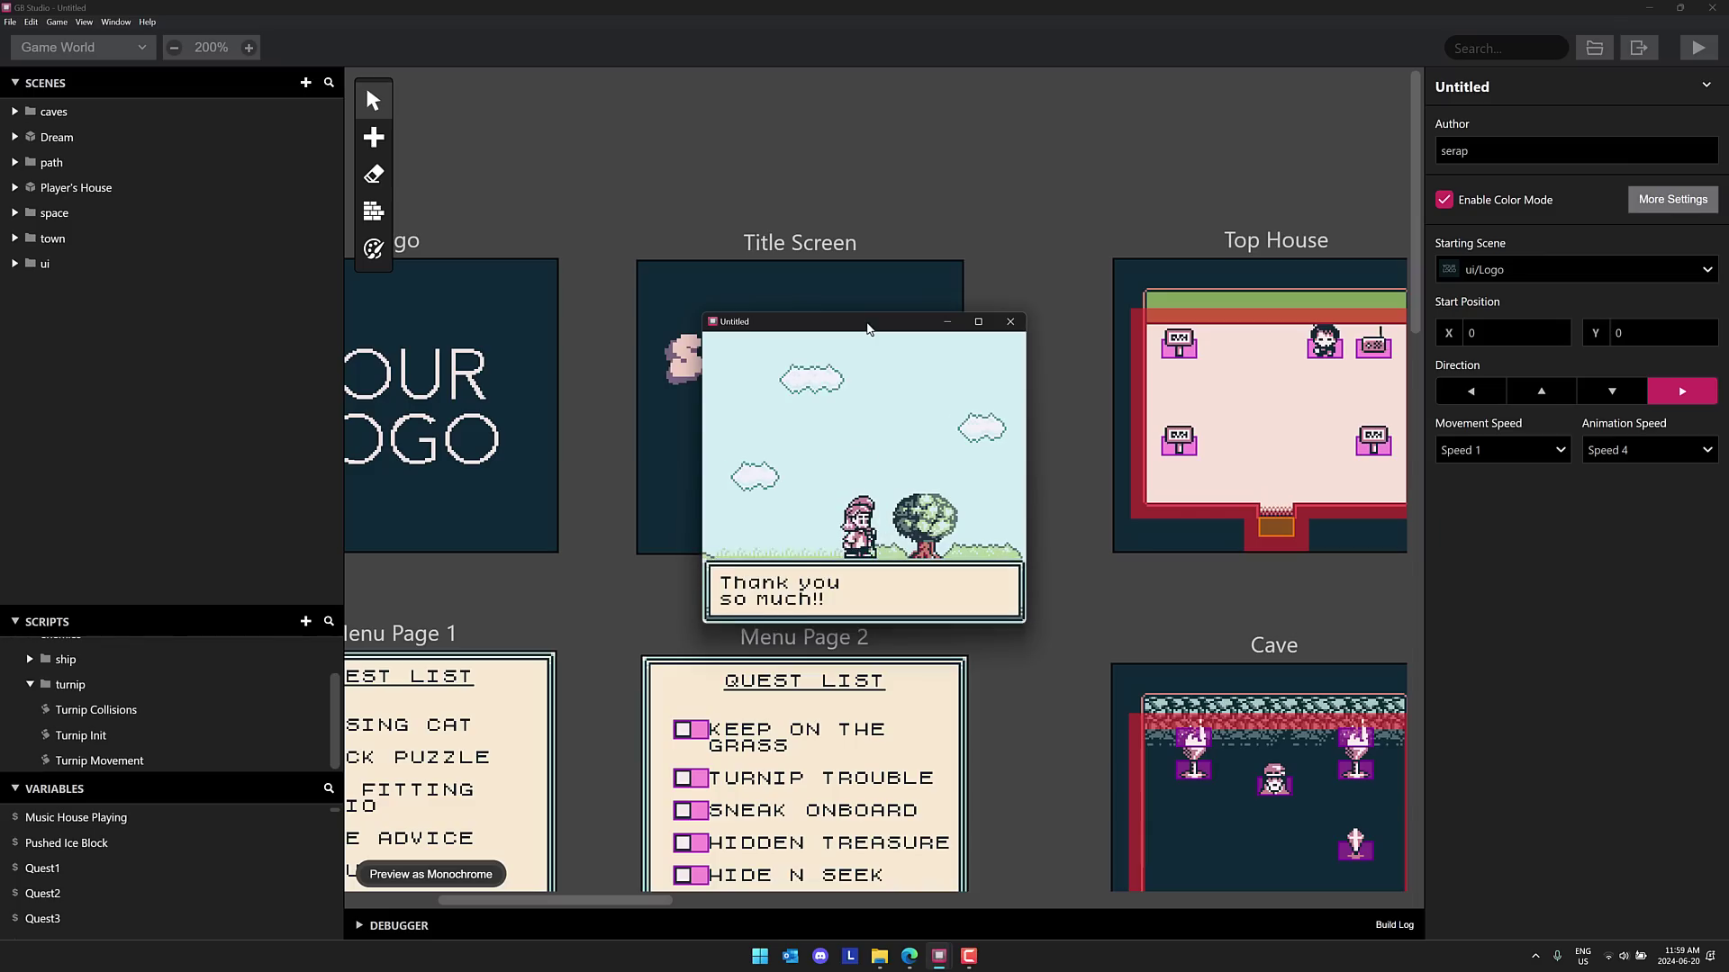
pyautogui.press('z')
pyautogui.press('z')
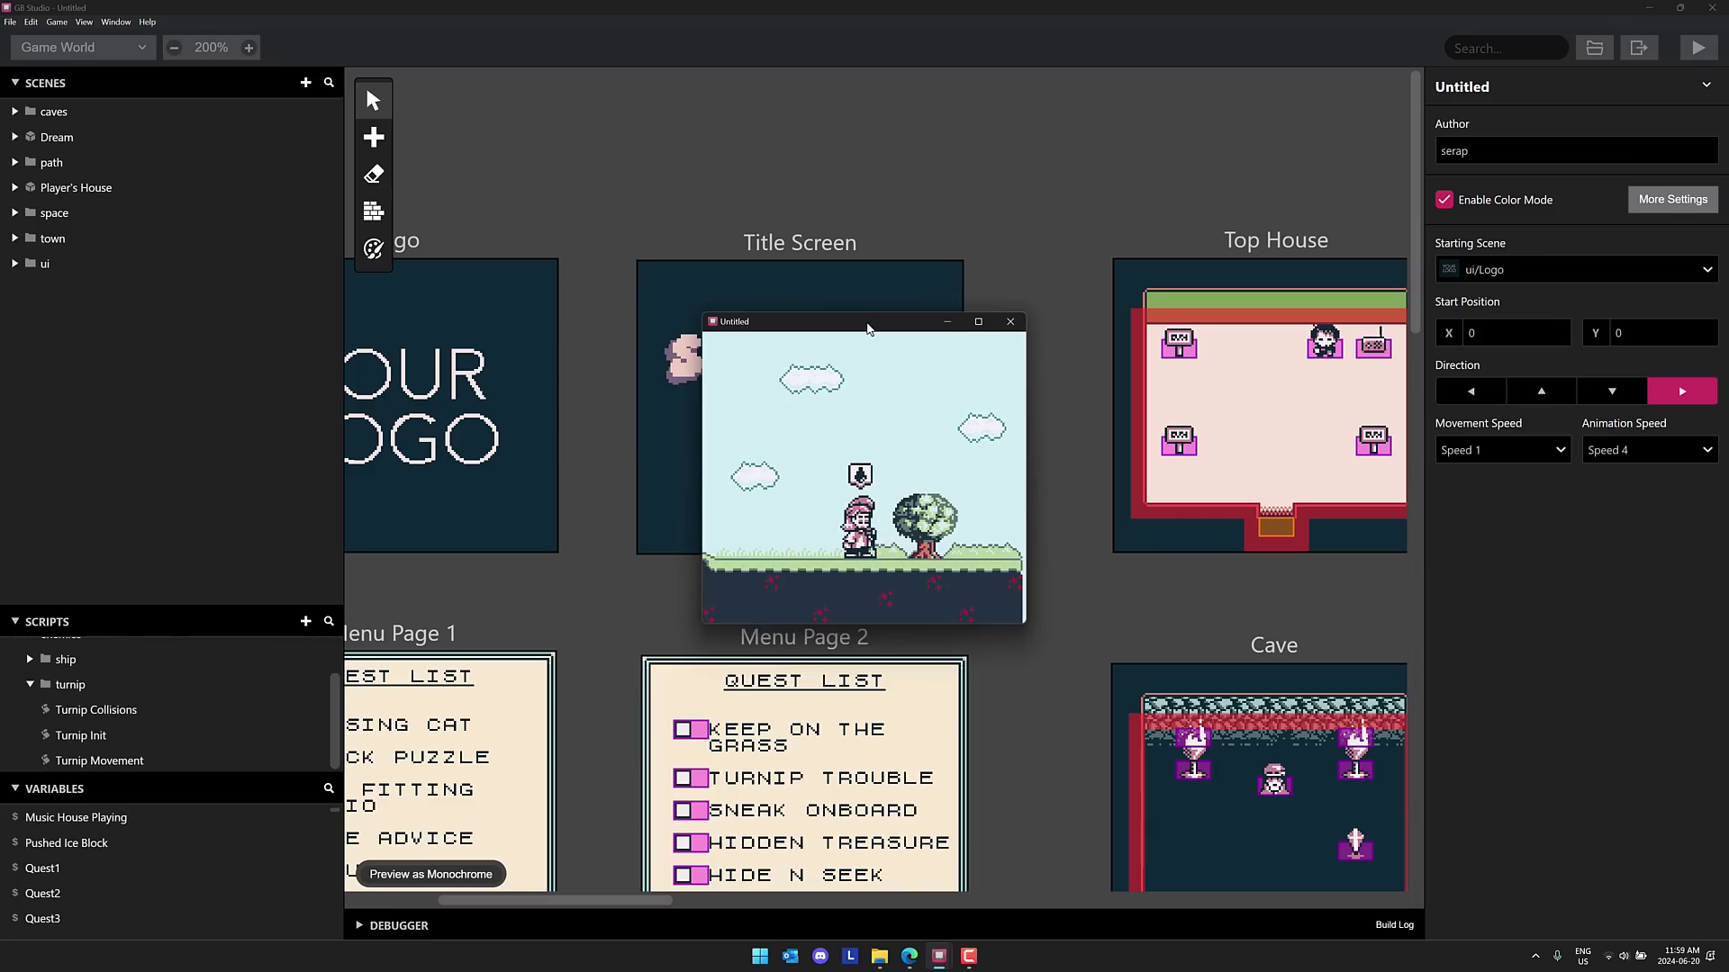
# - Walk right, climb onto the brick platform, and drop to lower ground
pyautogui.press('Right')
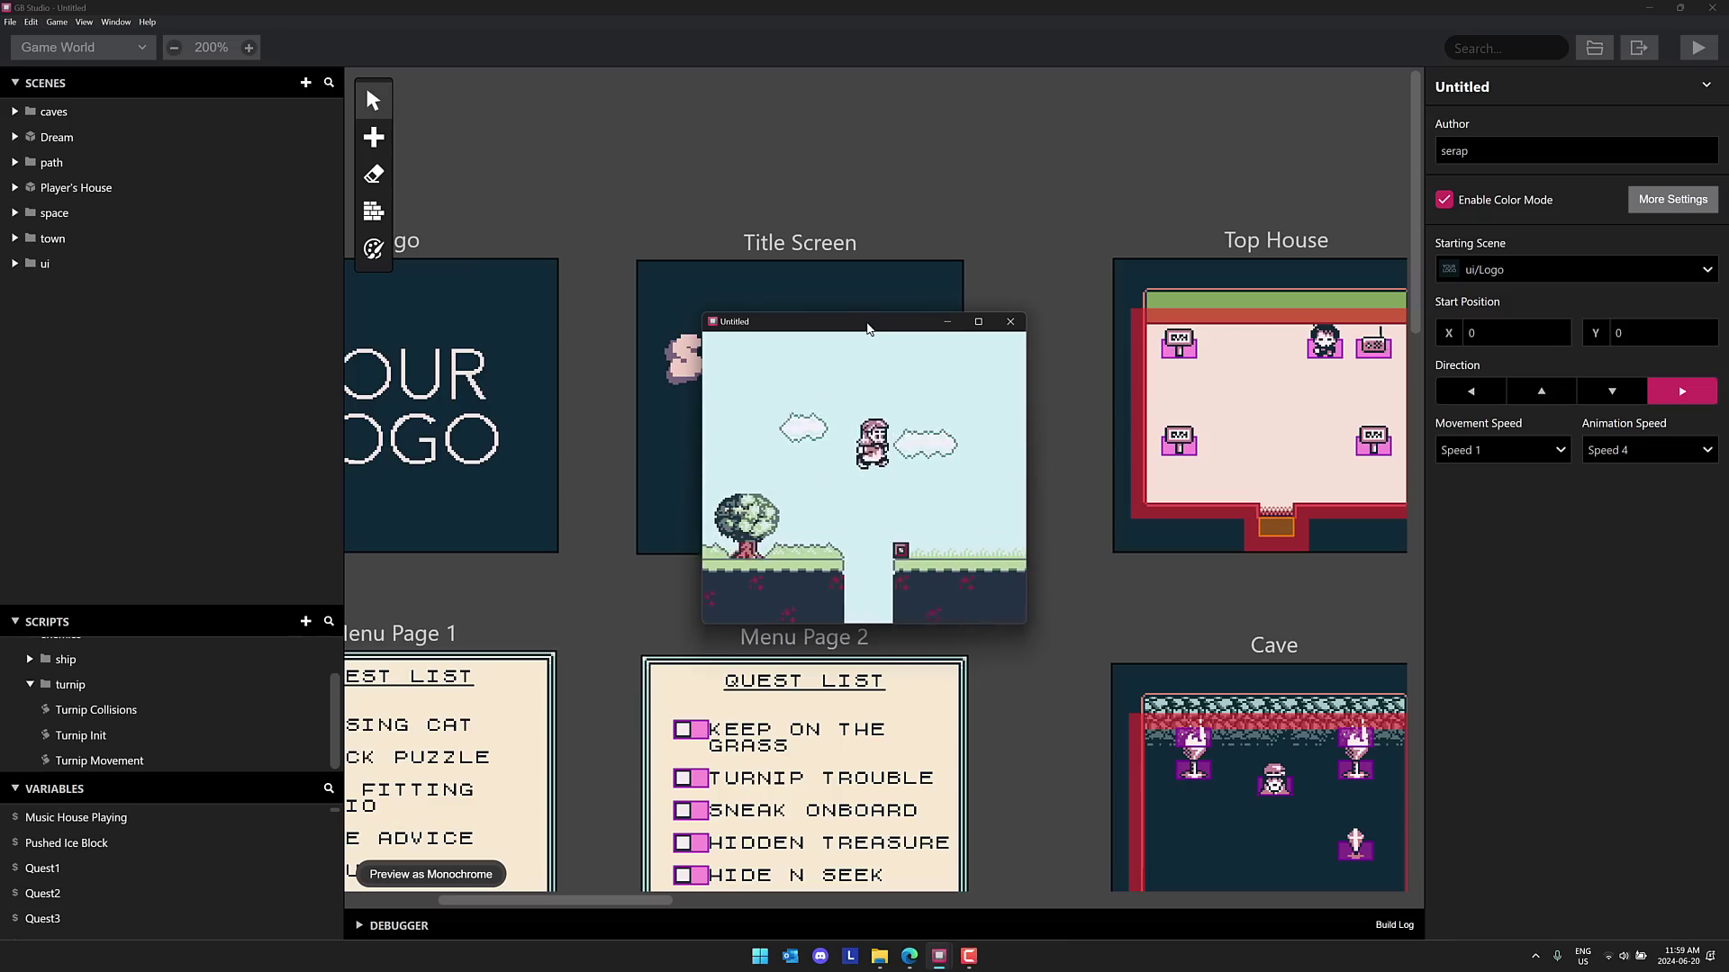
pyautogui.press('Right')
pyautogui.press('z')
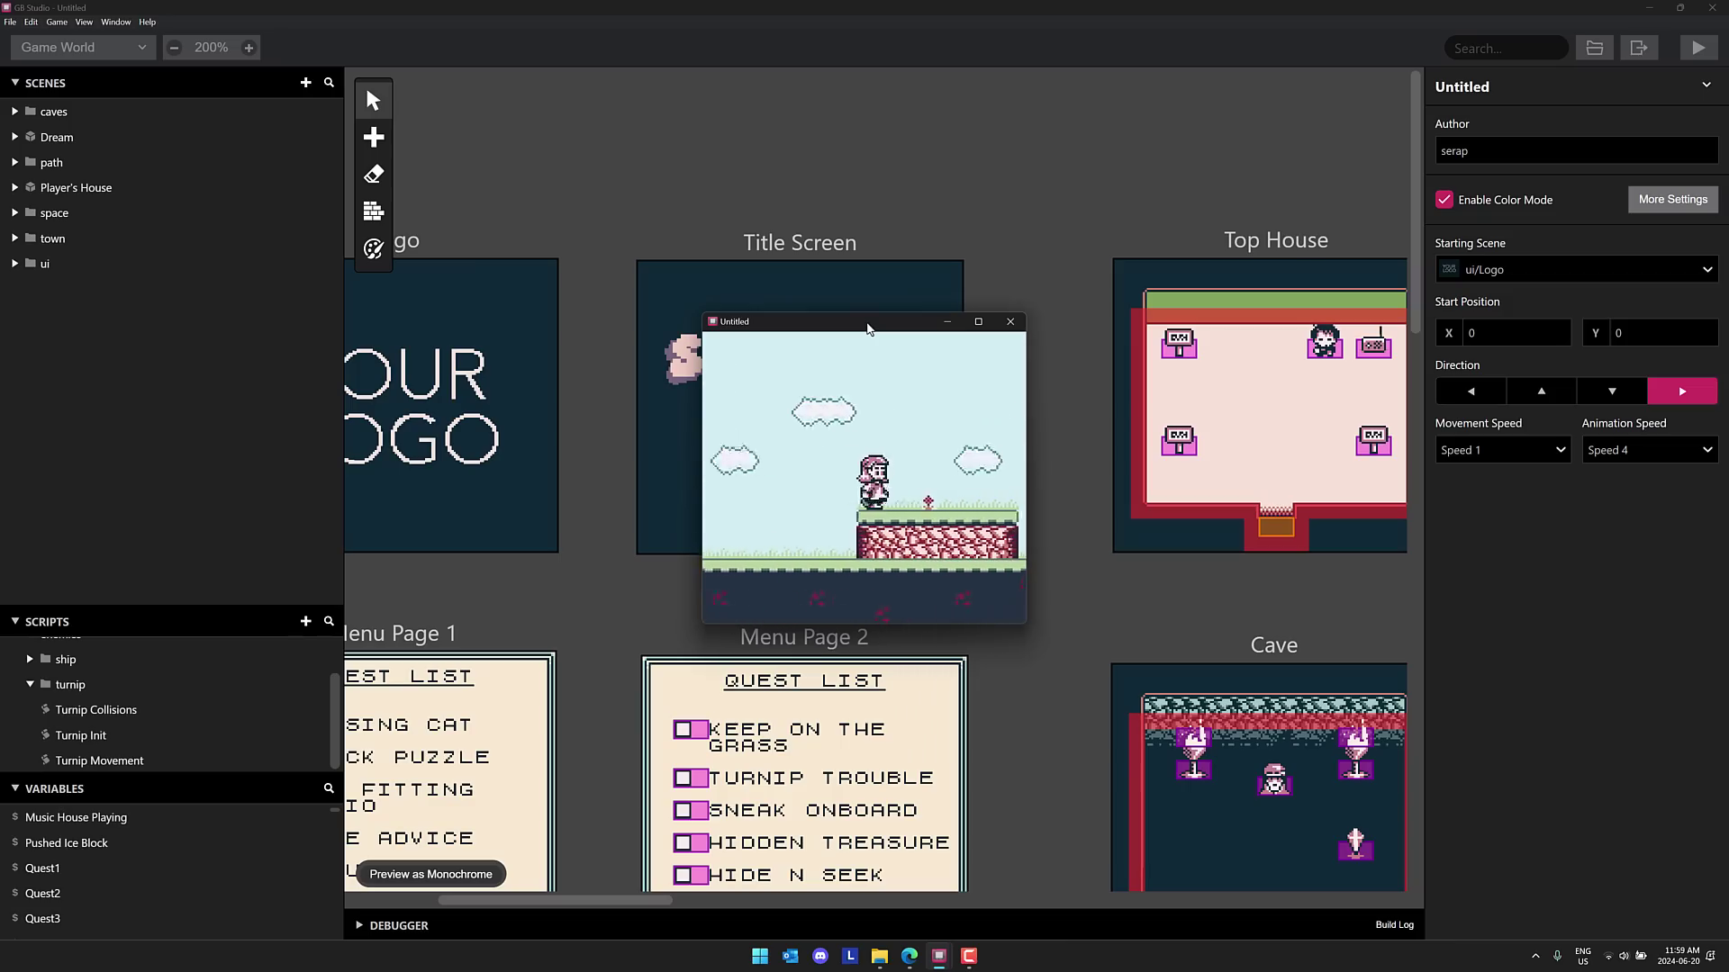
pyautogui.press('Right')
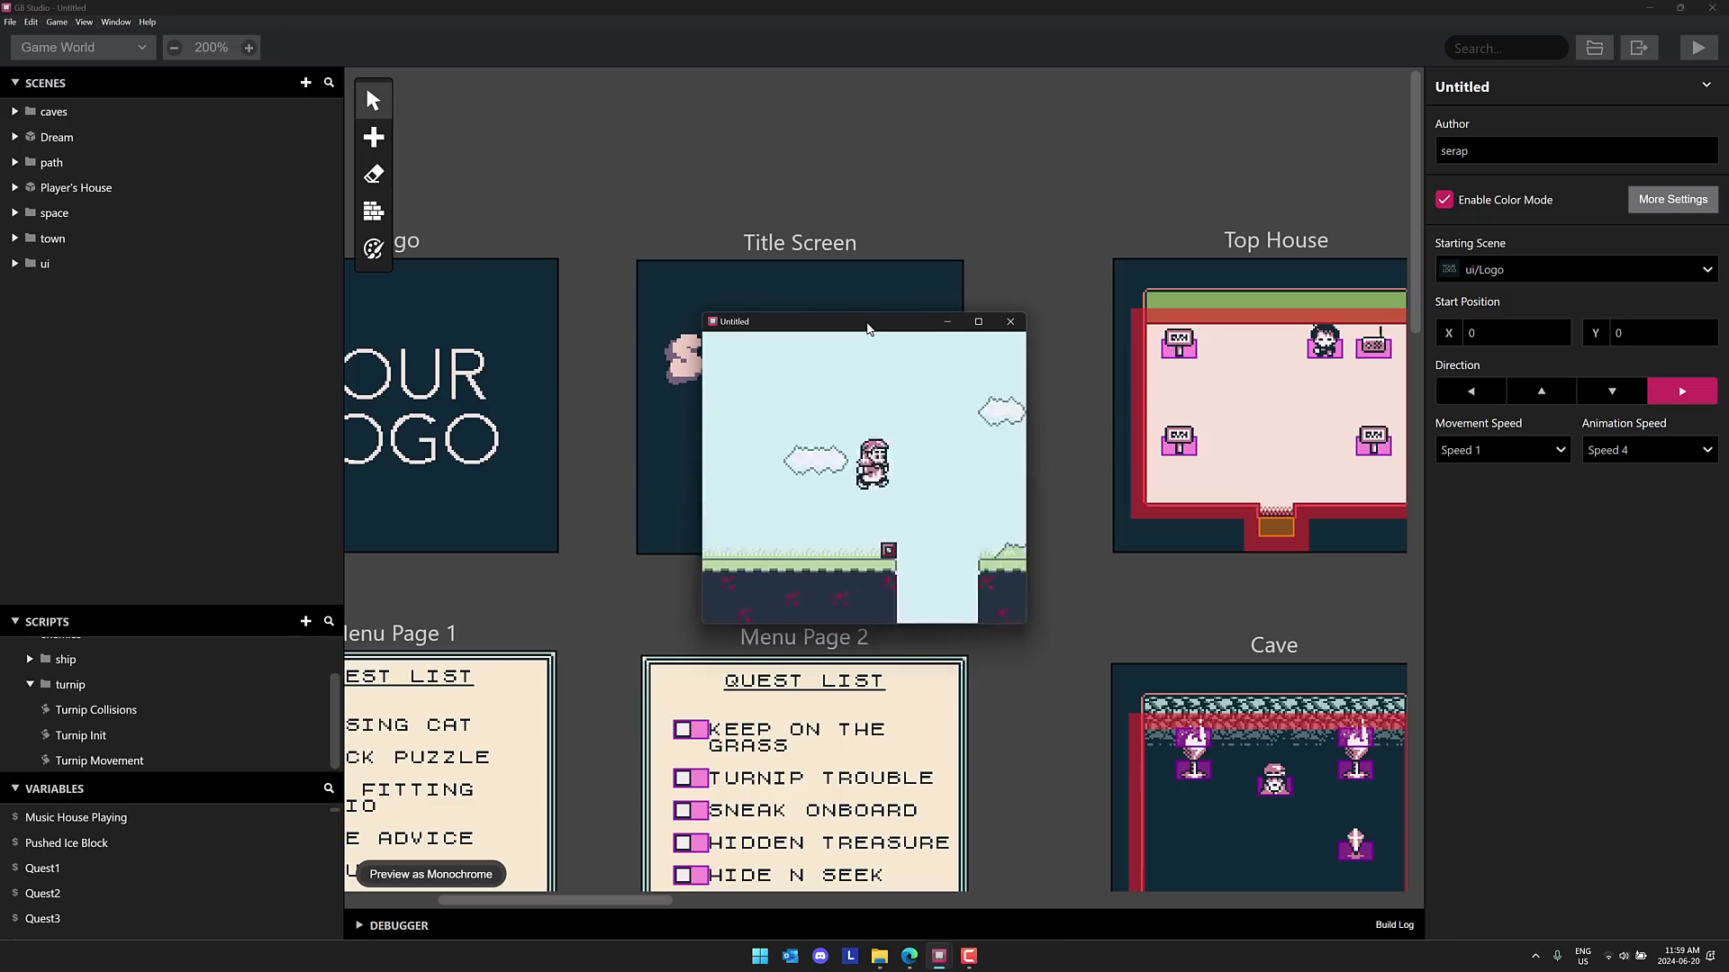
pyautogui.press('z')
pyautogui.press('Left')
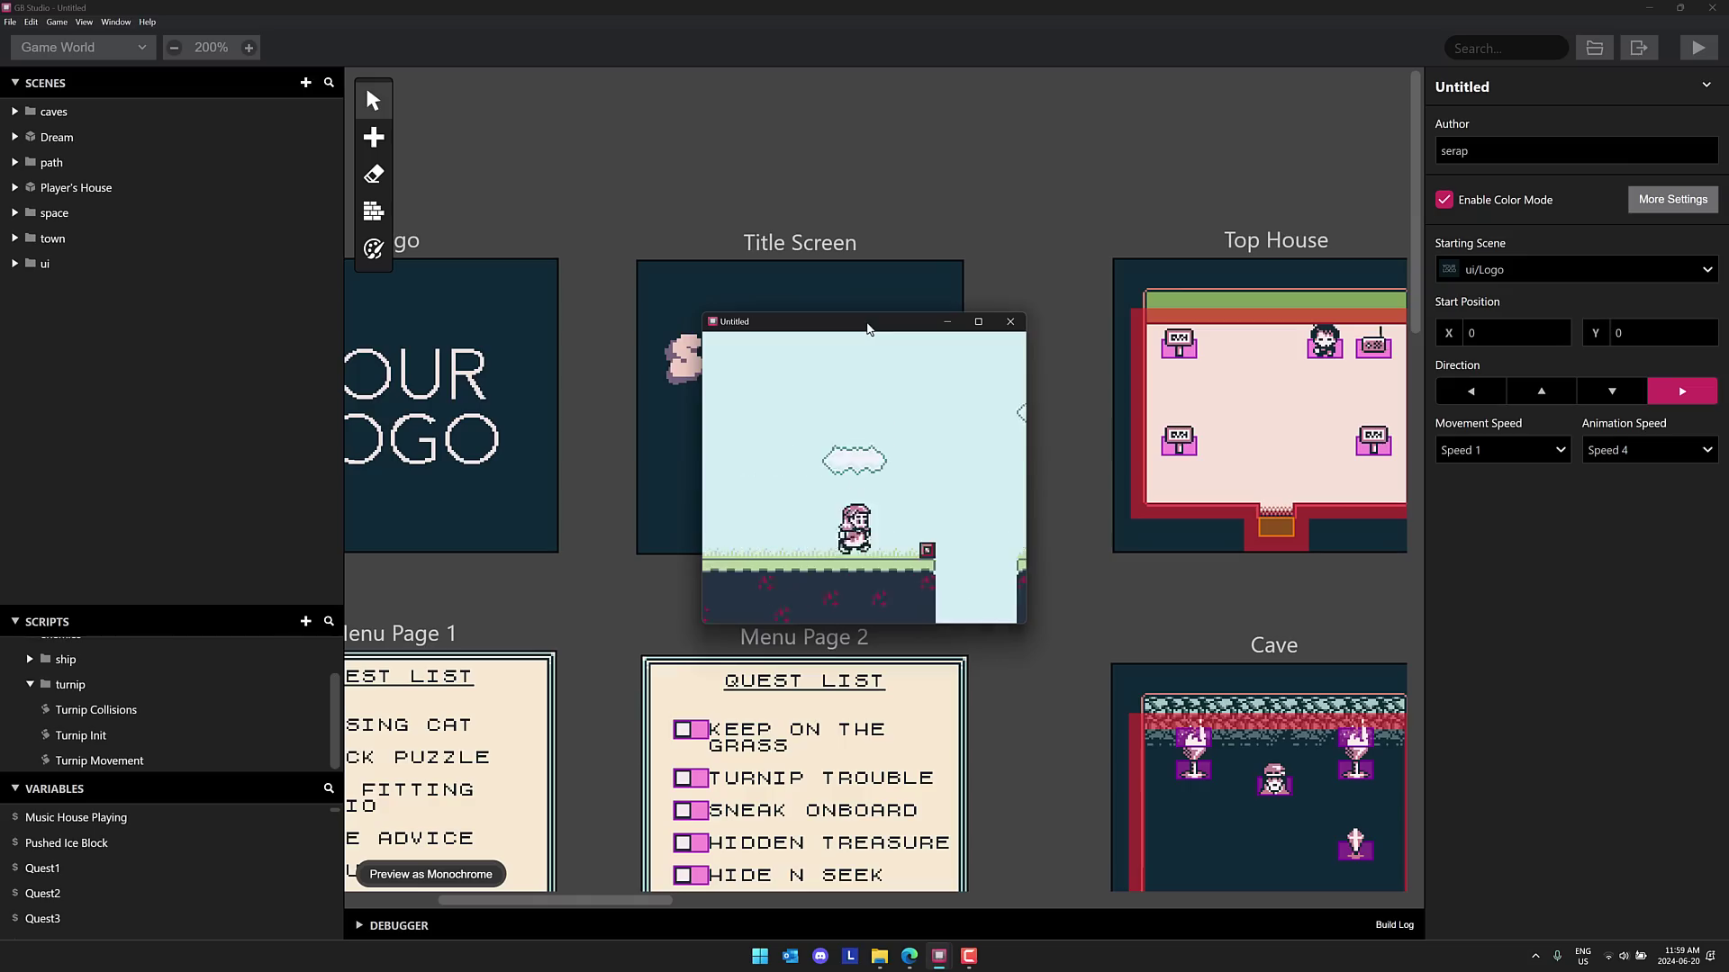
# - Jump the gap to the far ledge, open and close the save menu
pyautogui.press('Right')
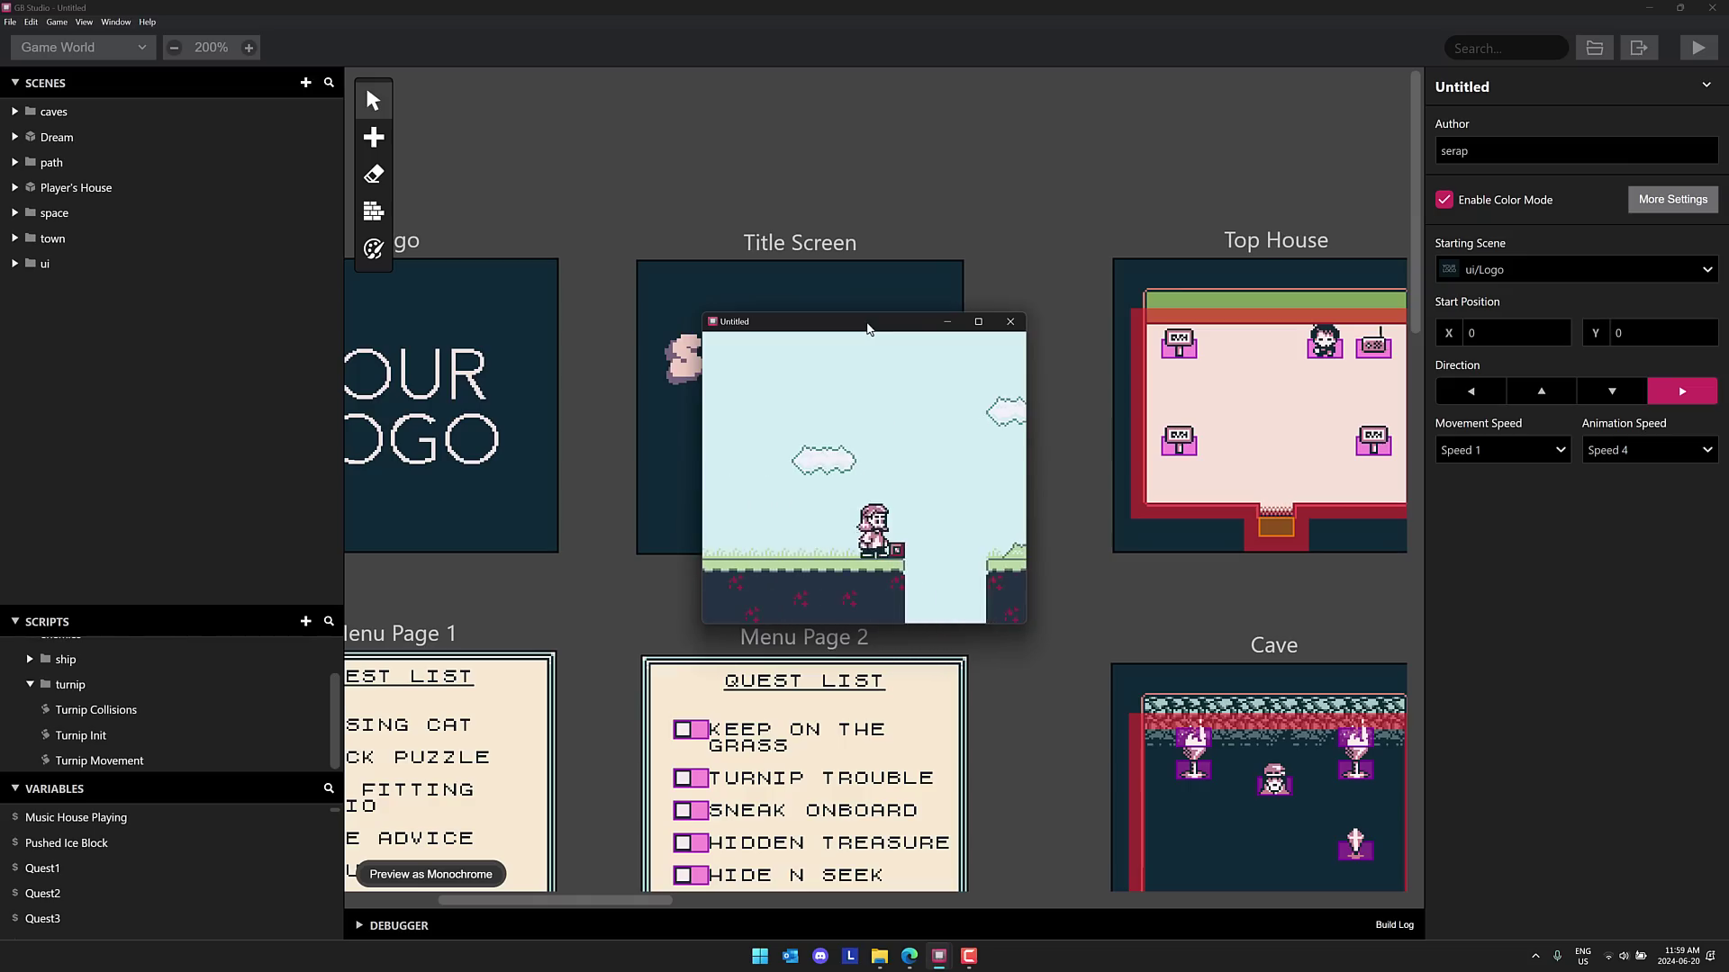
pyautogui.press('Right')
pyautogui.press('z')
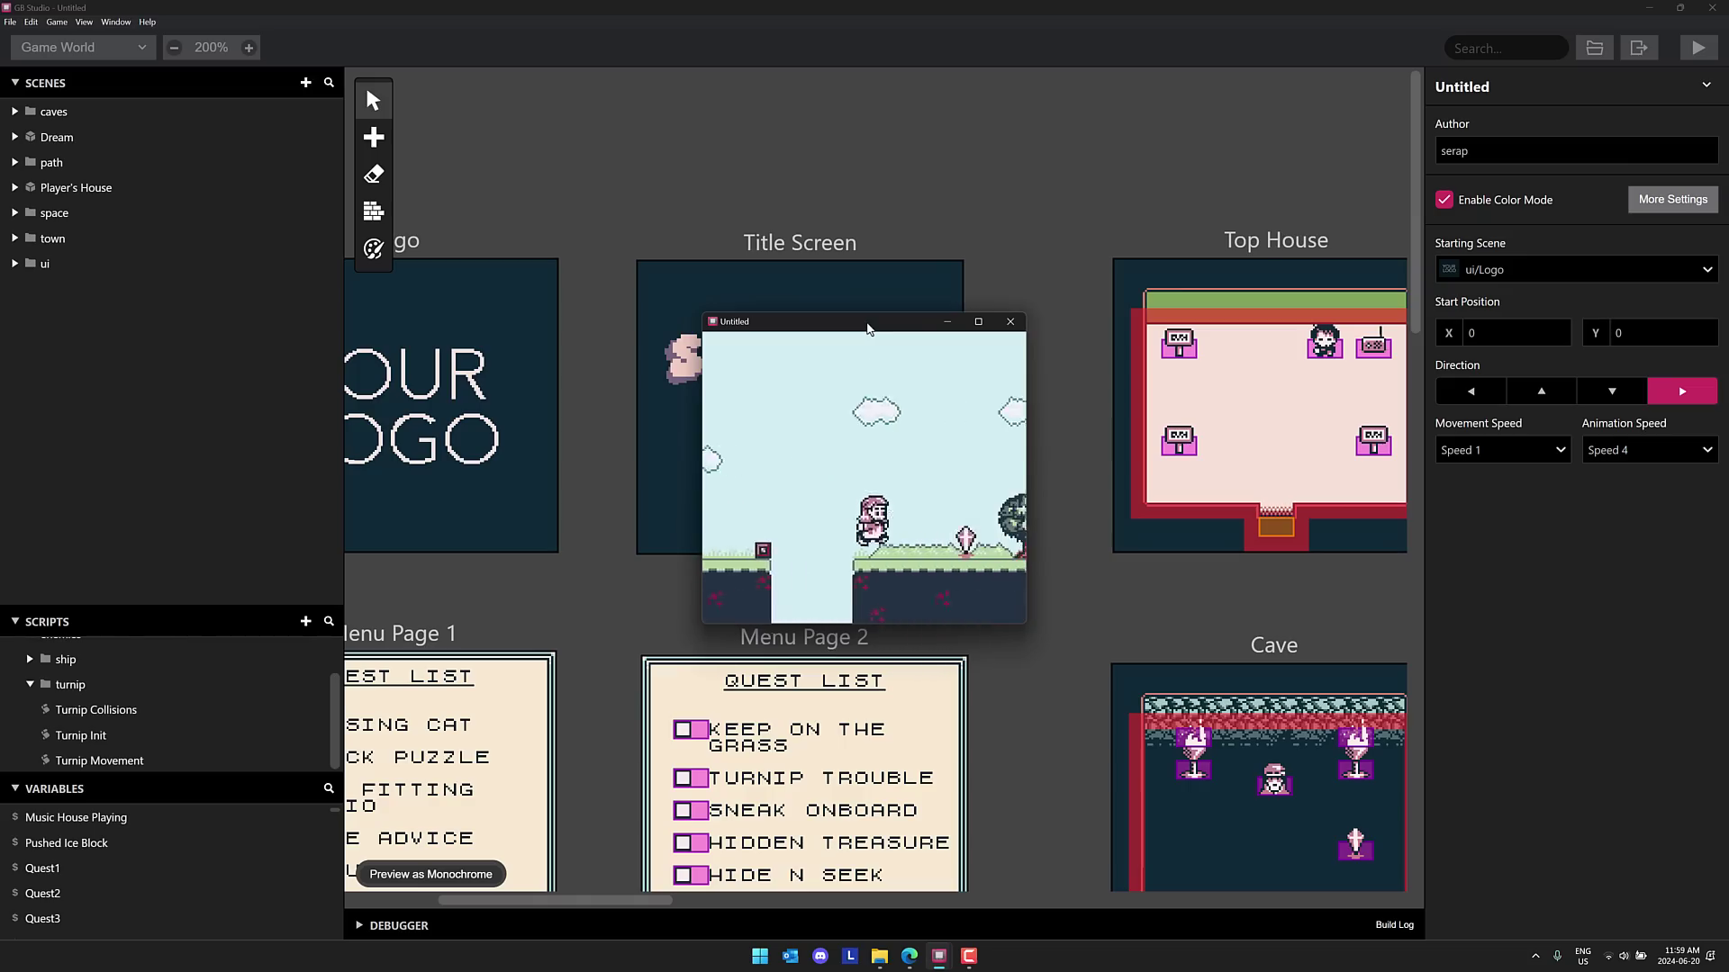
pyautogui.press('Right')
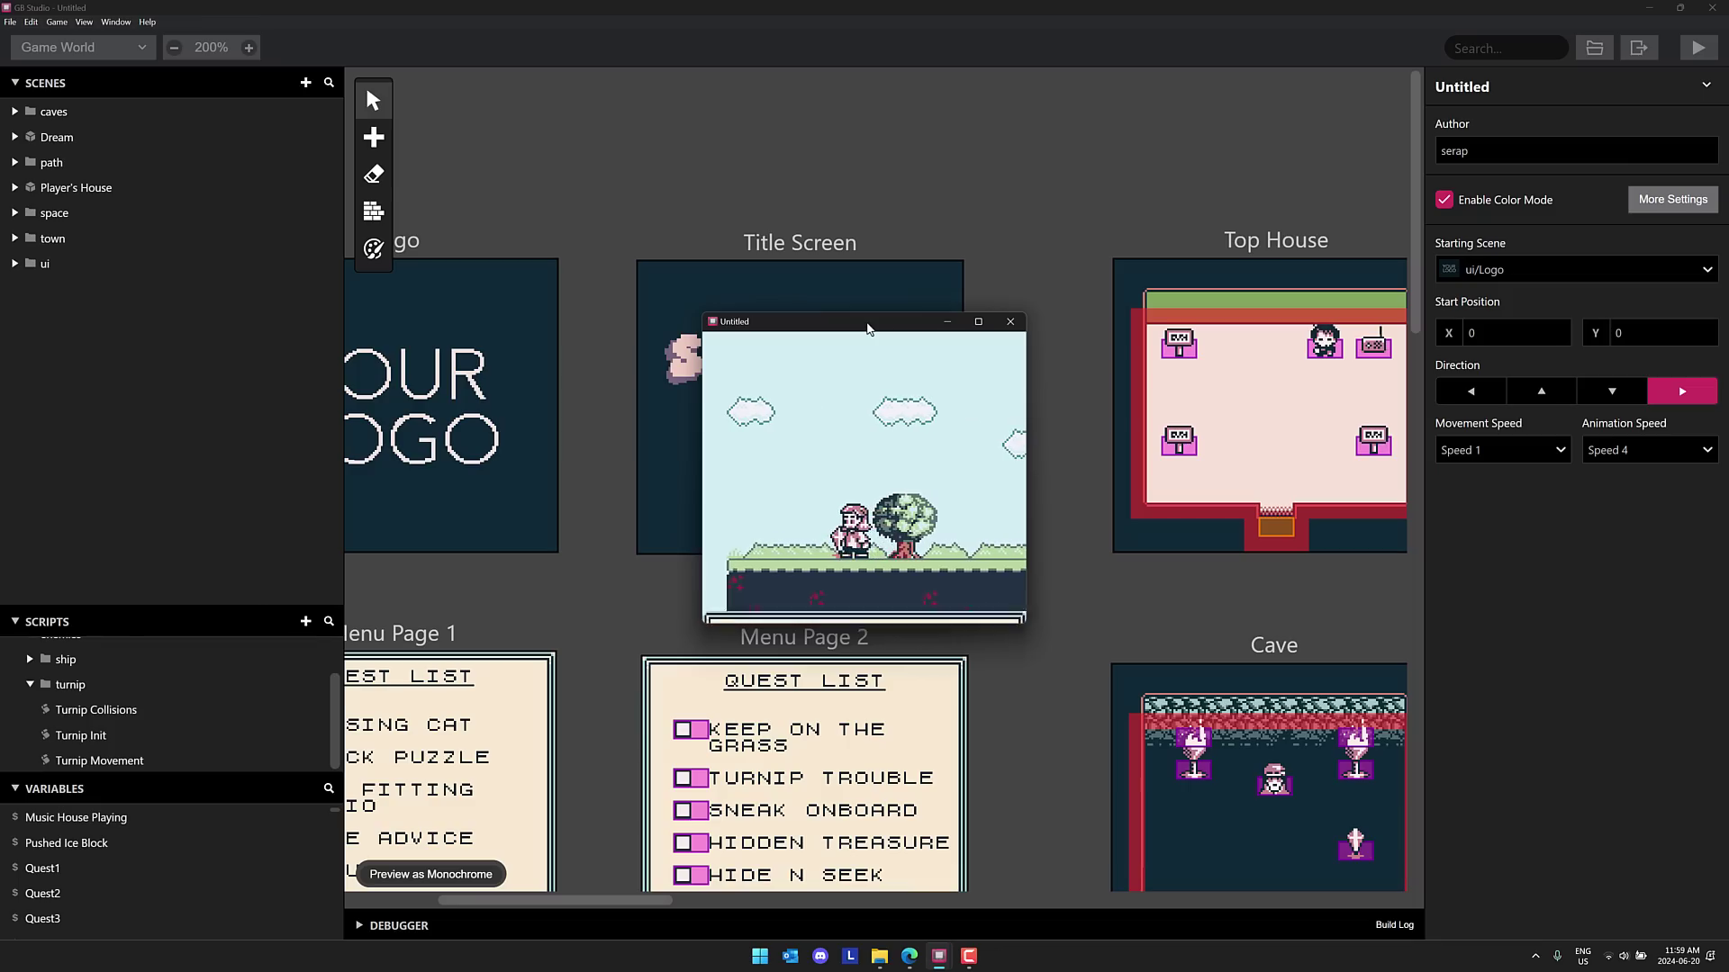
pyautogui.press('Return')
pyautogui.press('z')
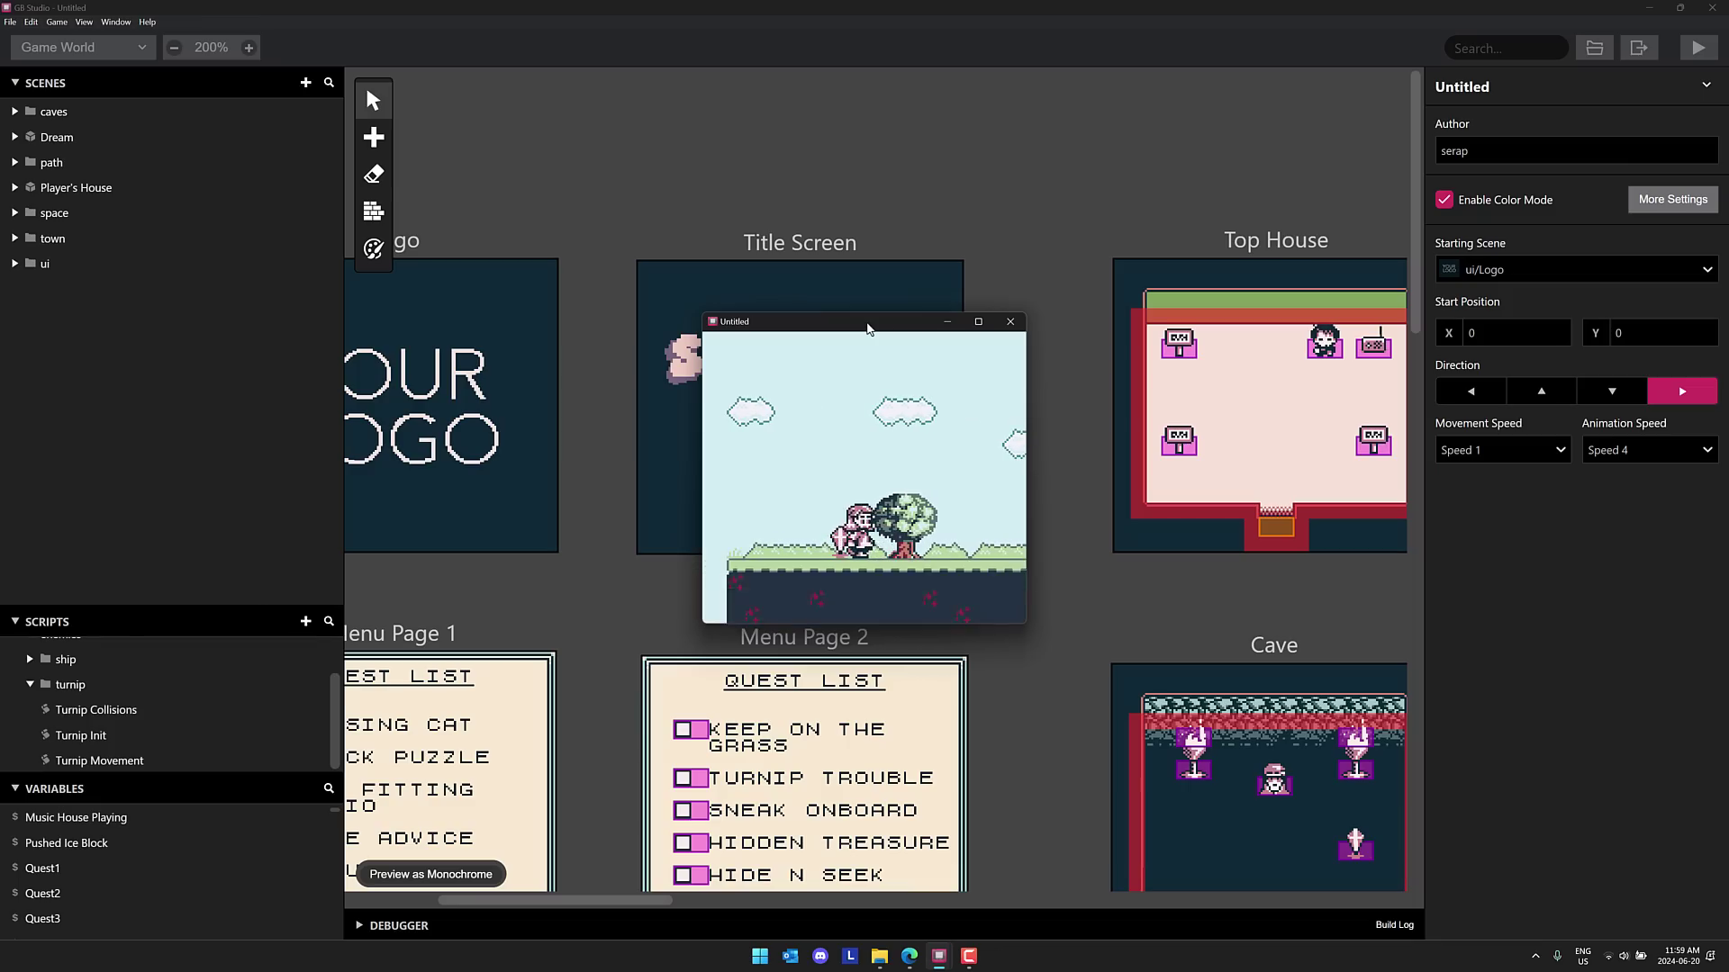
pyautogui.press('Right')
pyautogui.press('Right')
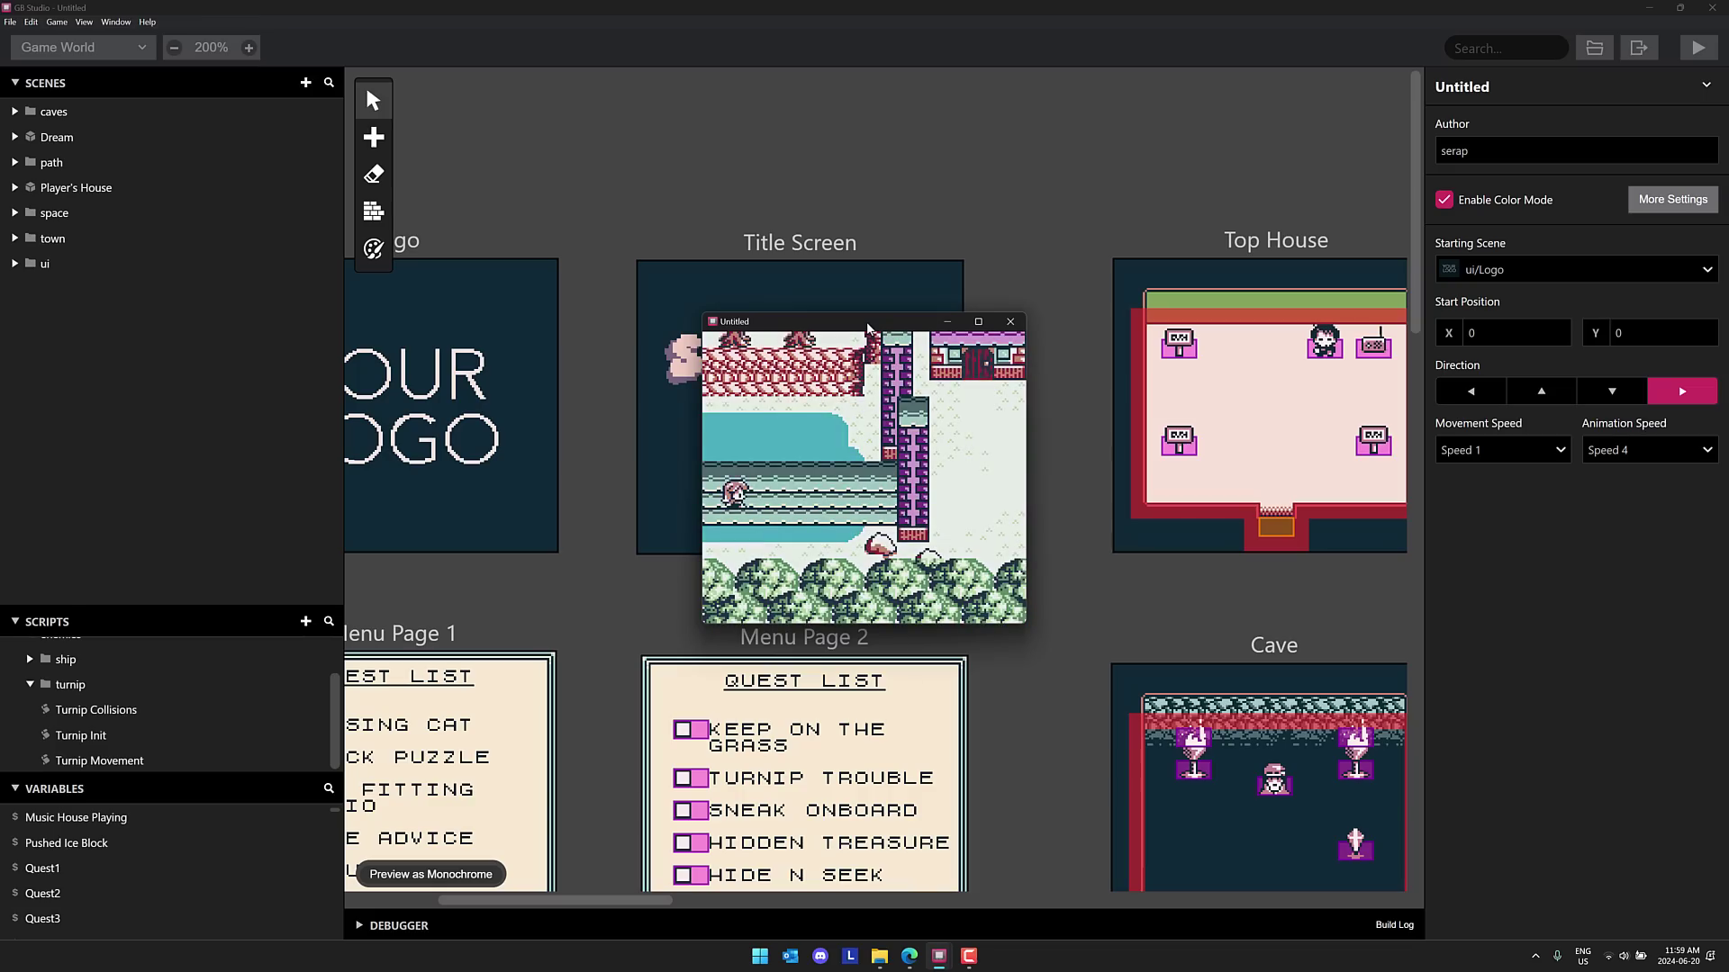
# - Walk up to the house and find its door locked
pyautogui.press('Up')
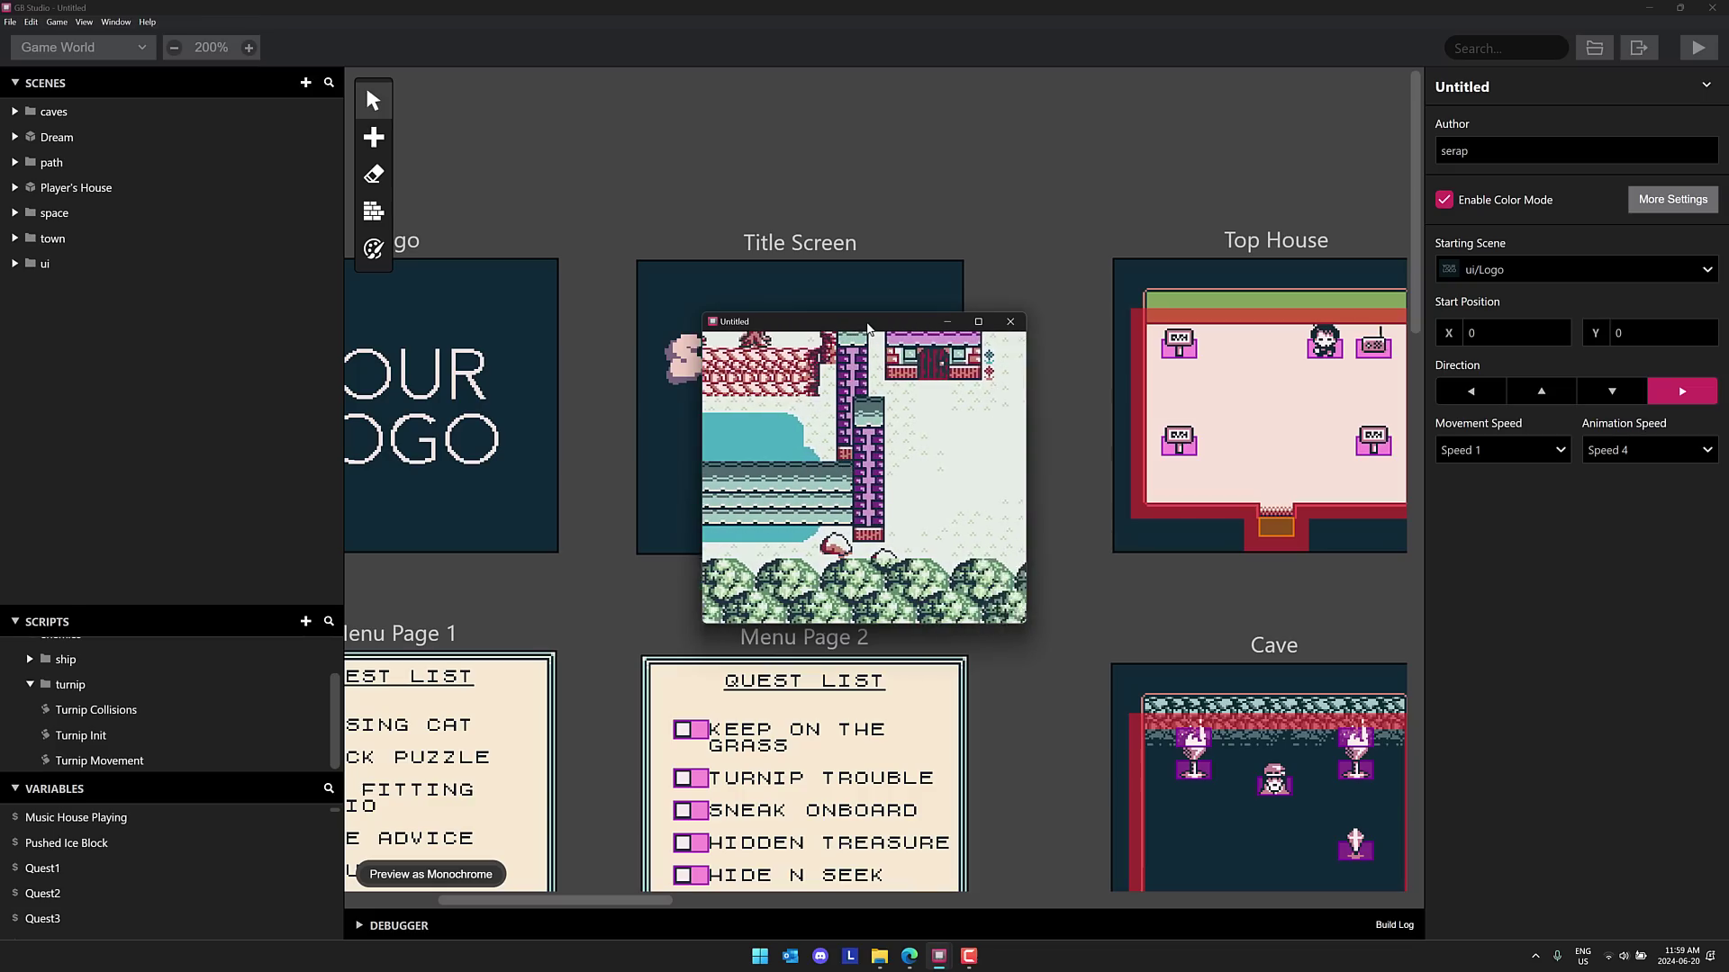
pyautogui.press('Right')
pyautogui.press('Left')
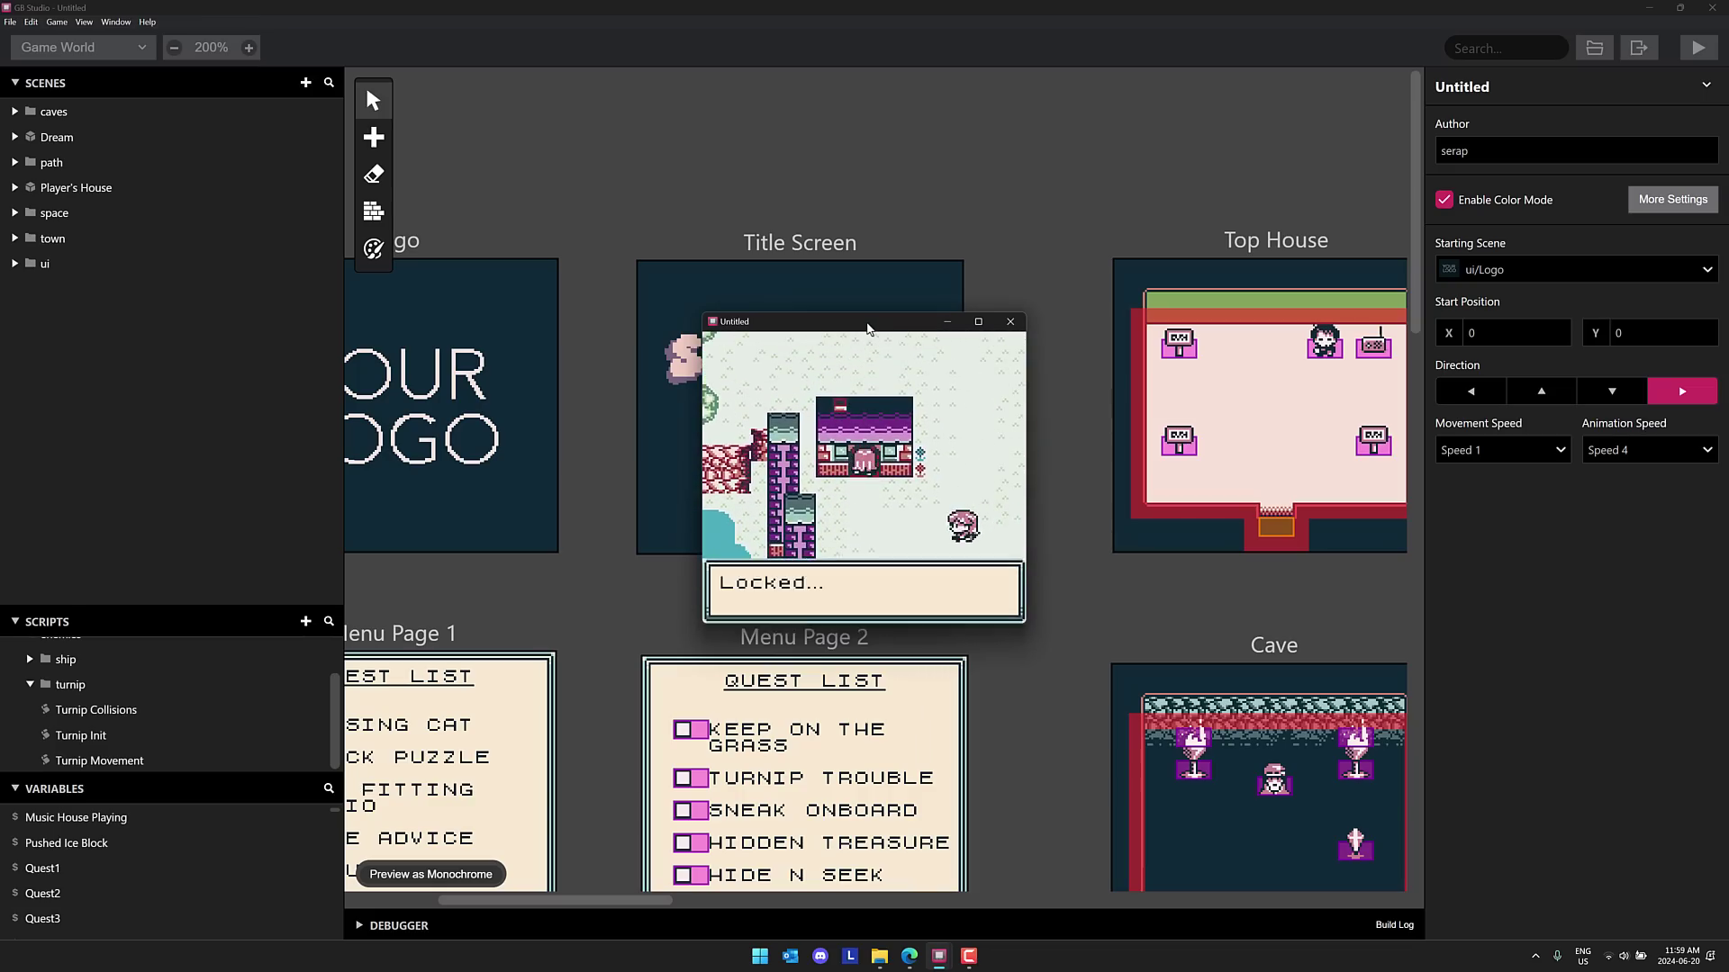
pyautogui.press('z')
pyautogui.press('Down')
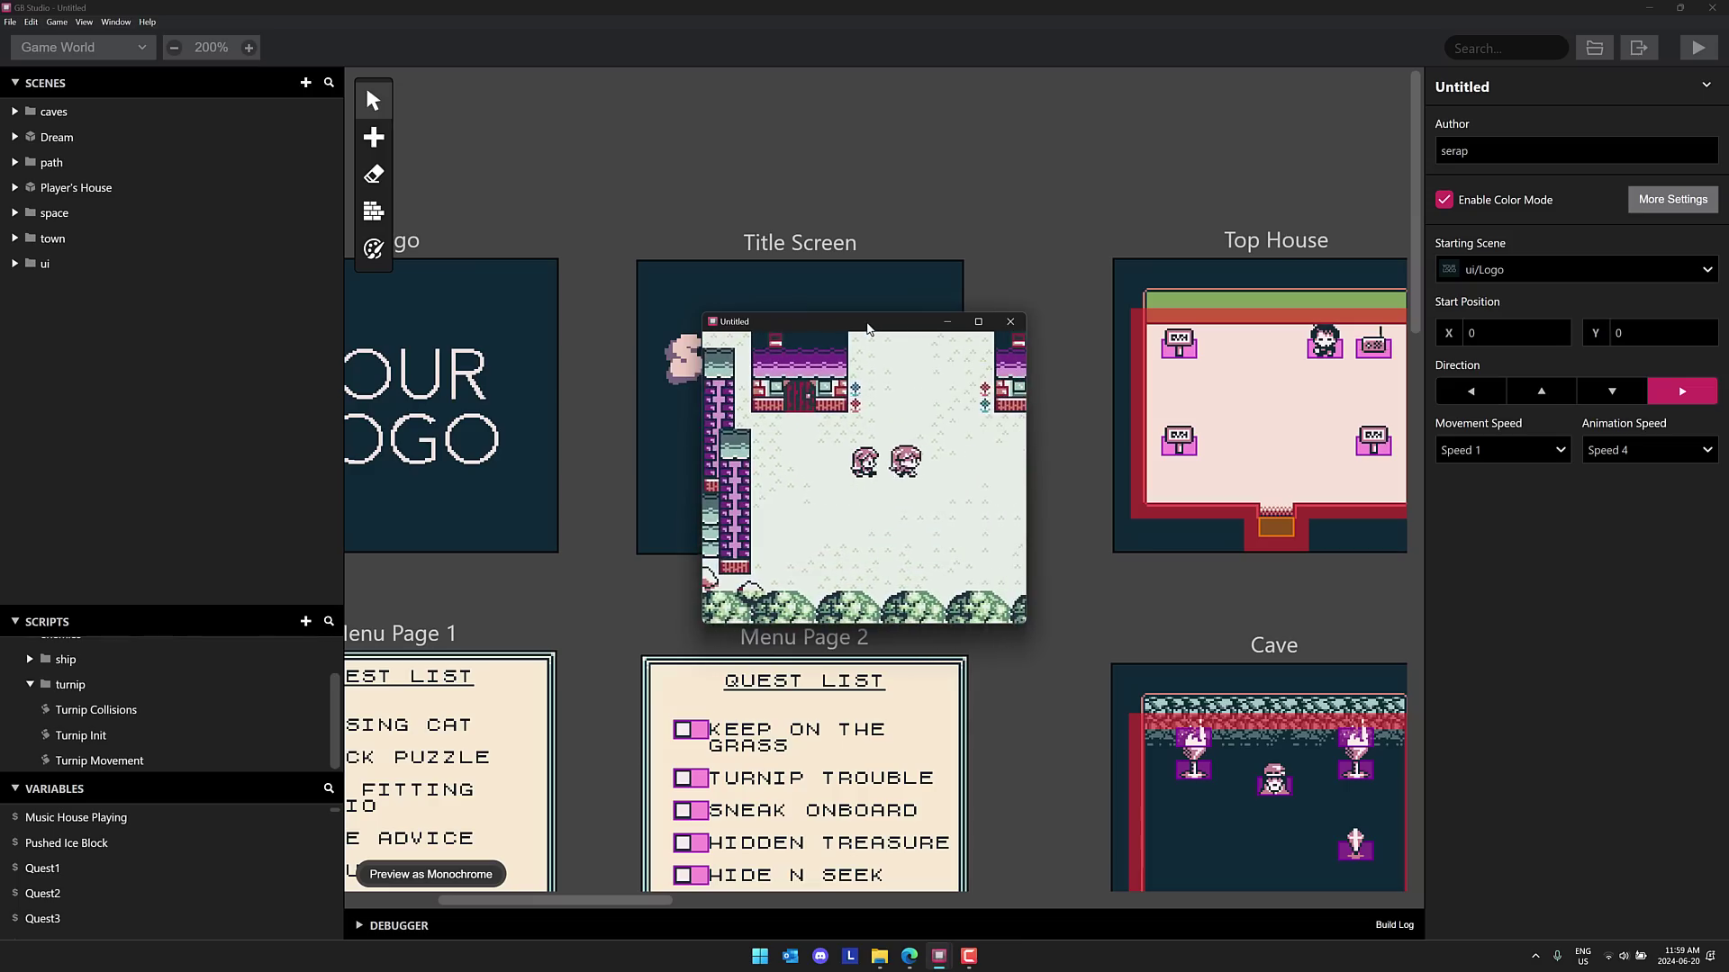
# - Hear the villager's cat dialogue, then walk into the music house
pyautogui.press('Left')
pyautogui.press('z')
pyautogui.press('z')
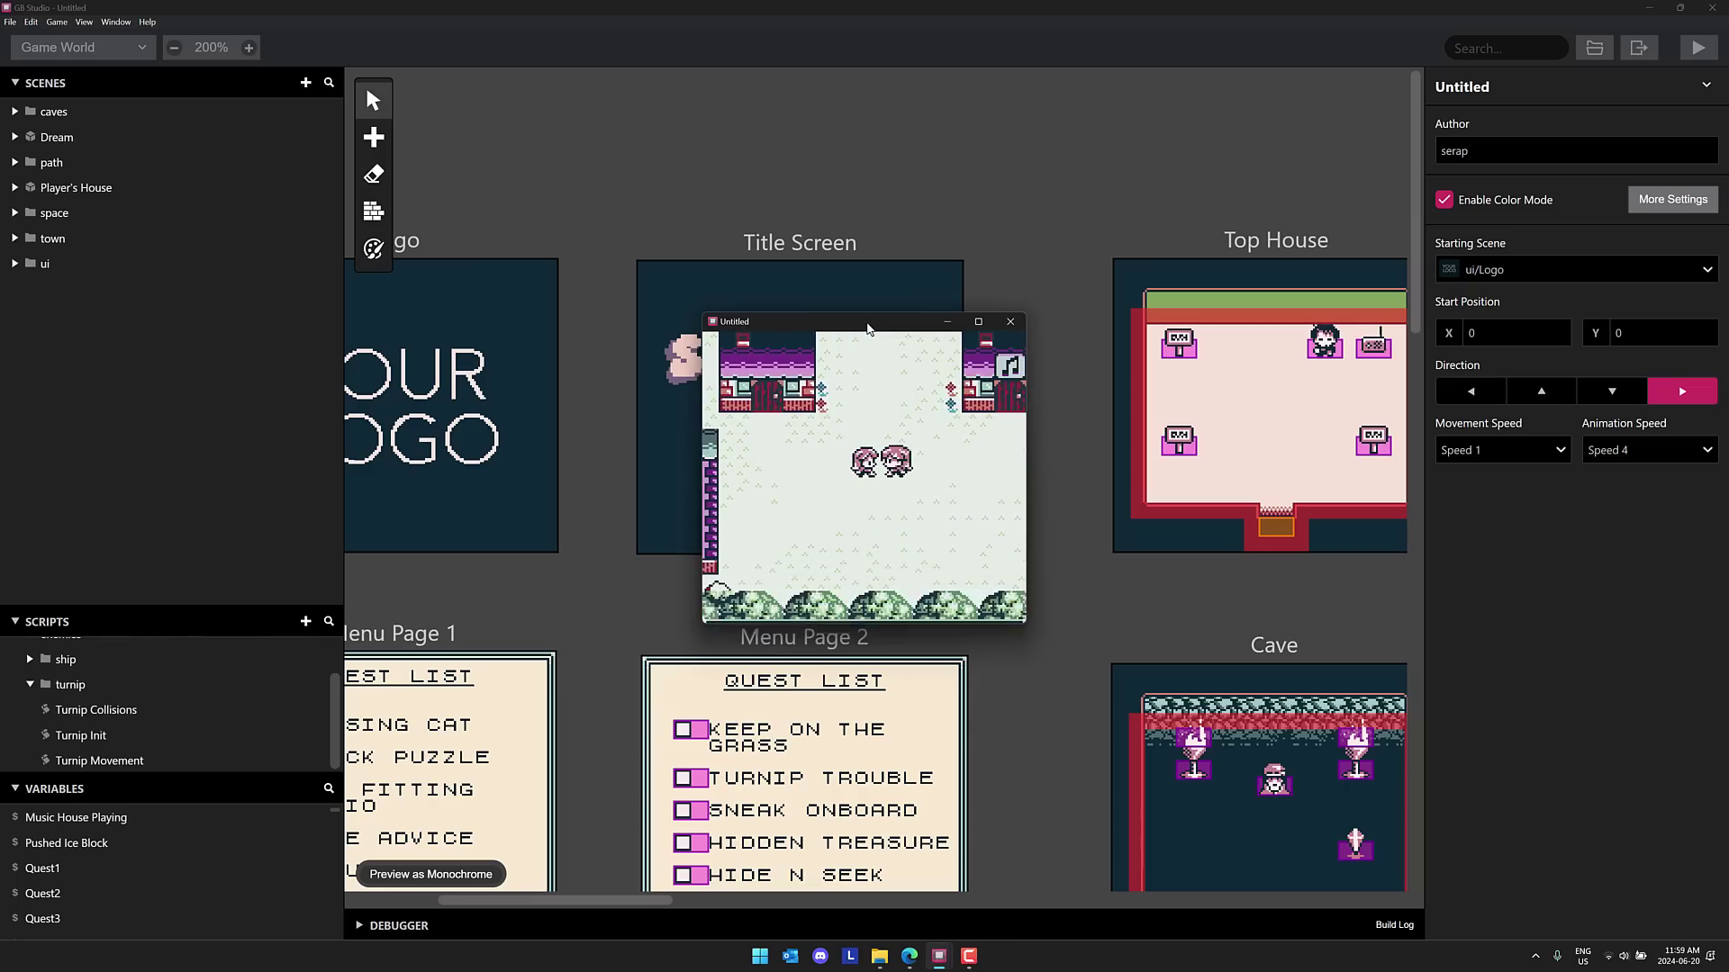
pyautogui.press('z')
pyautogui.press('z')
pyautogui.press('Up')
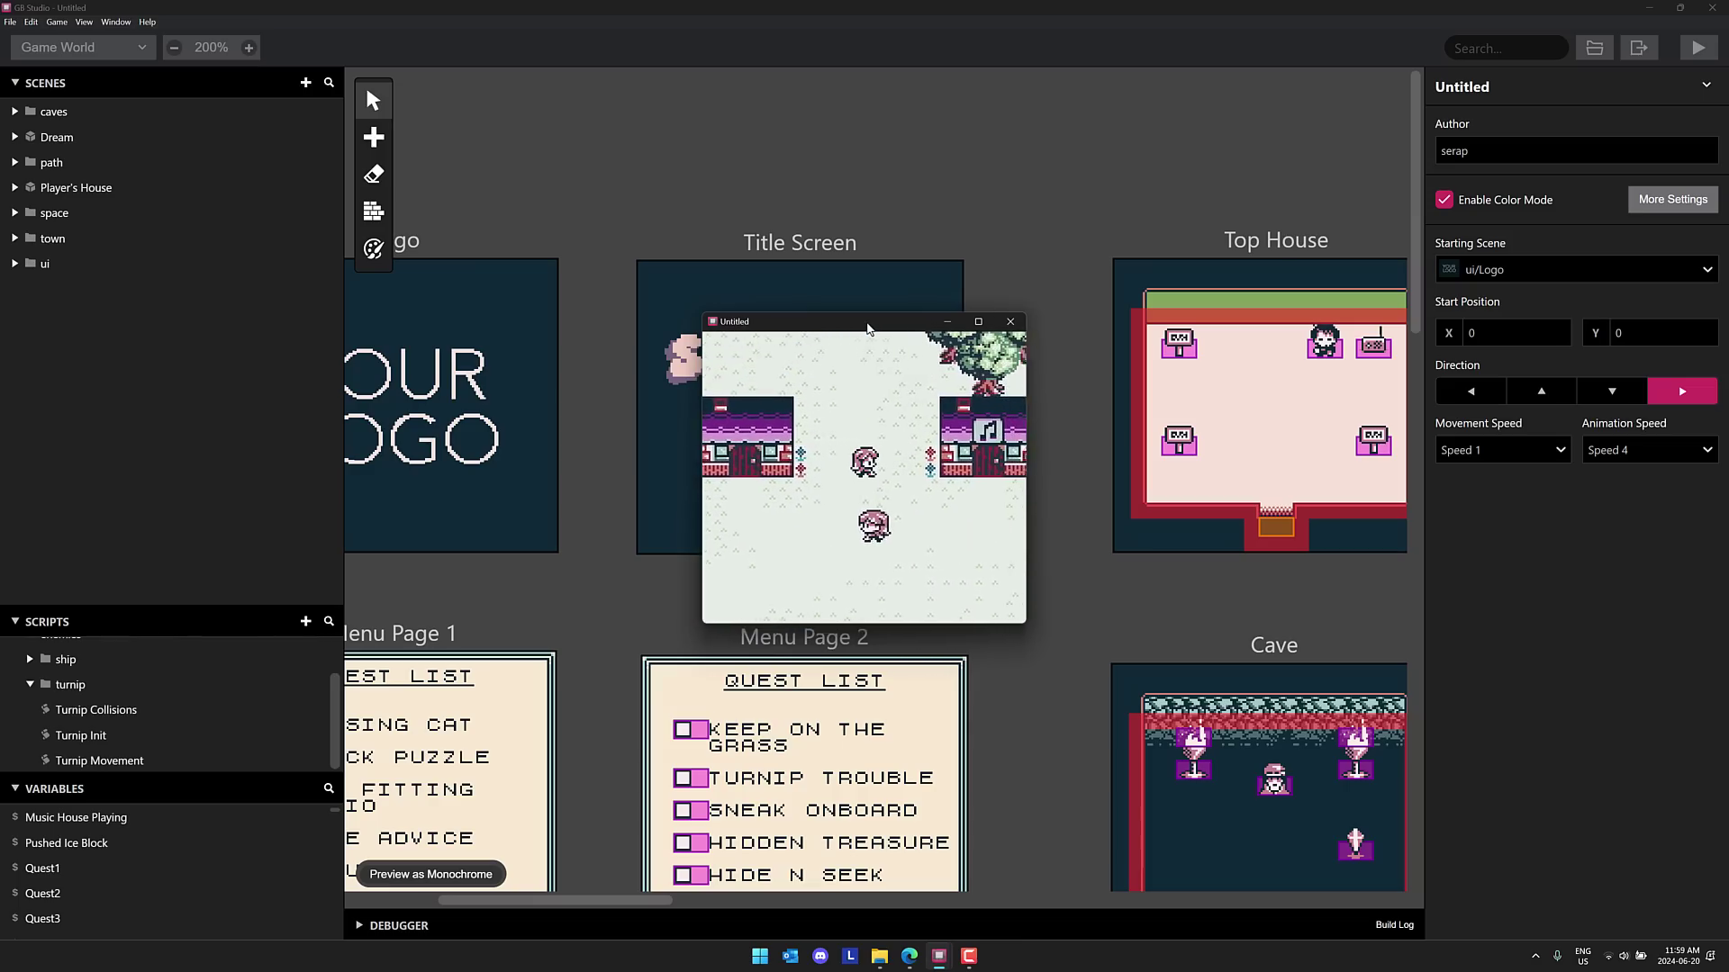
pyautogui.press('Right')
pyautogui.press('Up')
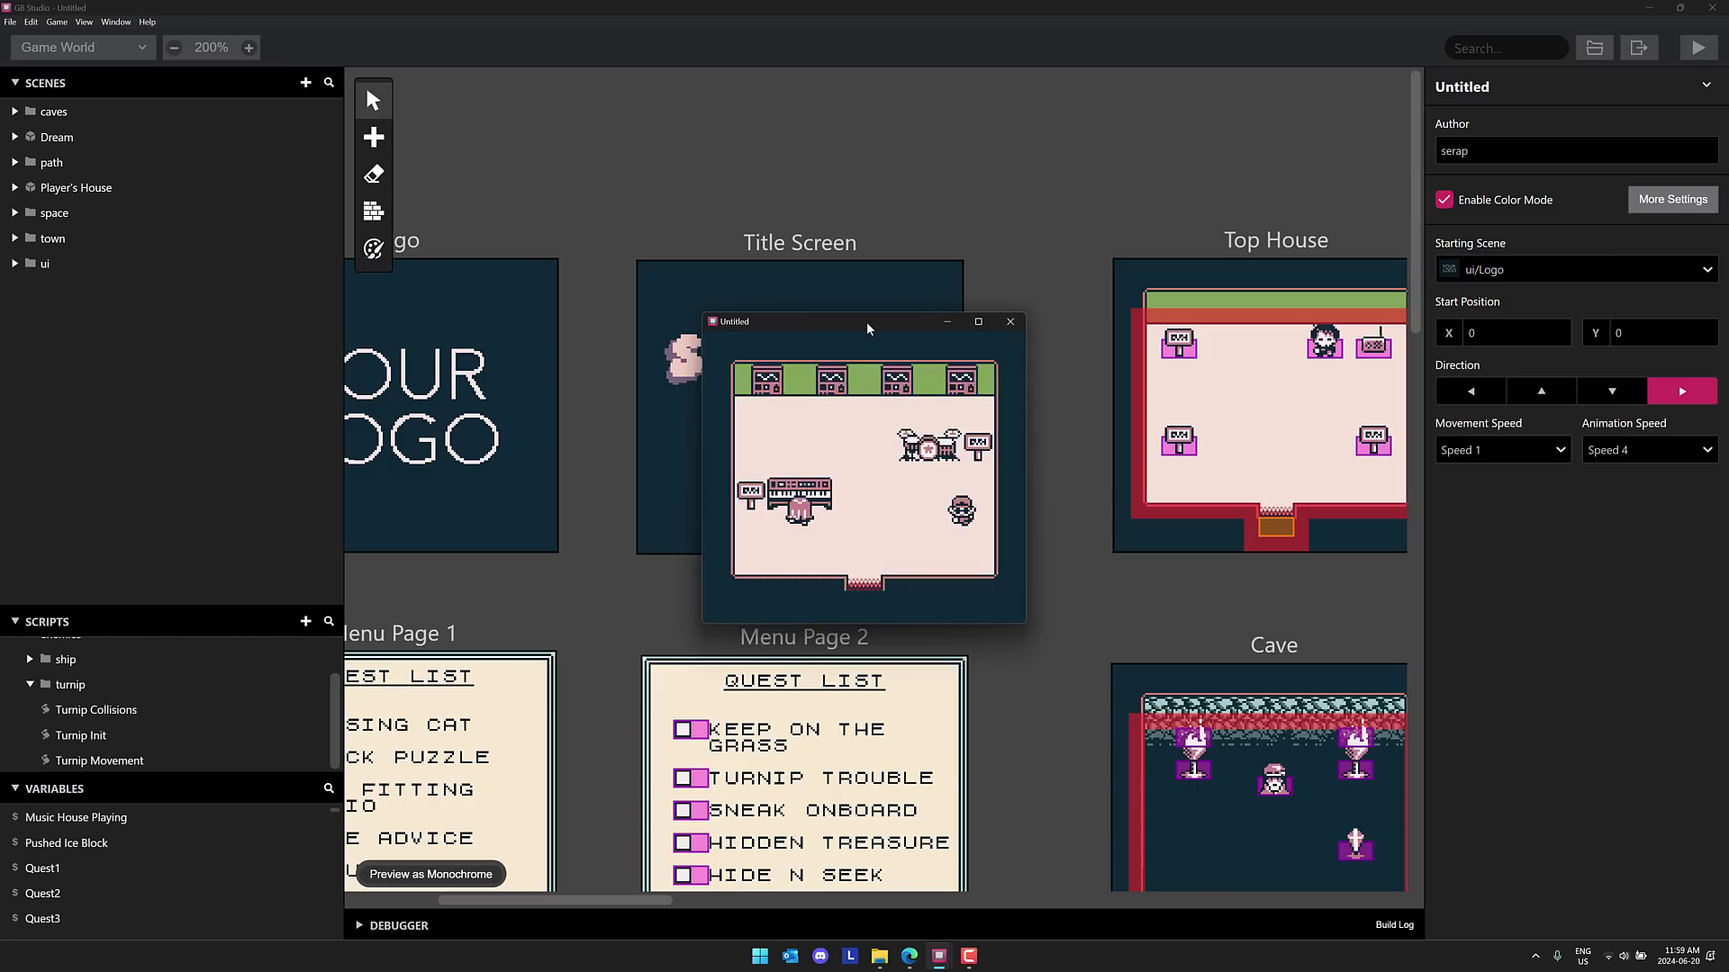
# - Close the game's Play window
pyautogui.click(1008, 321)
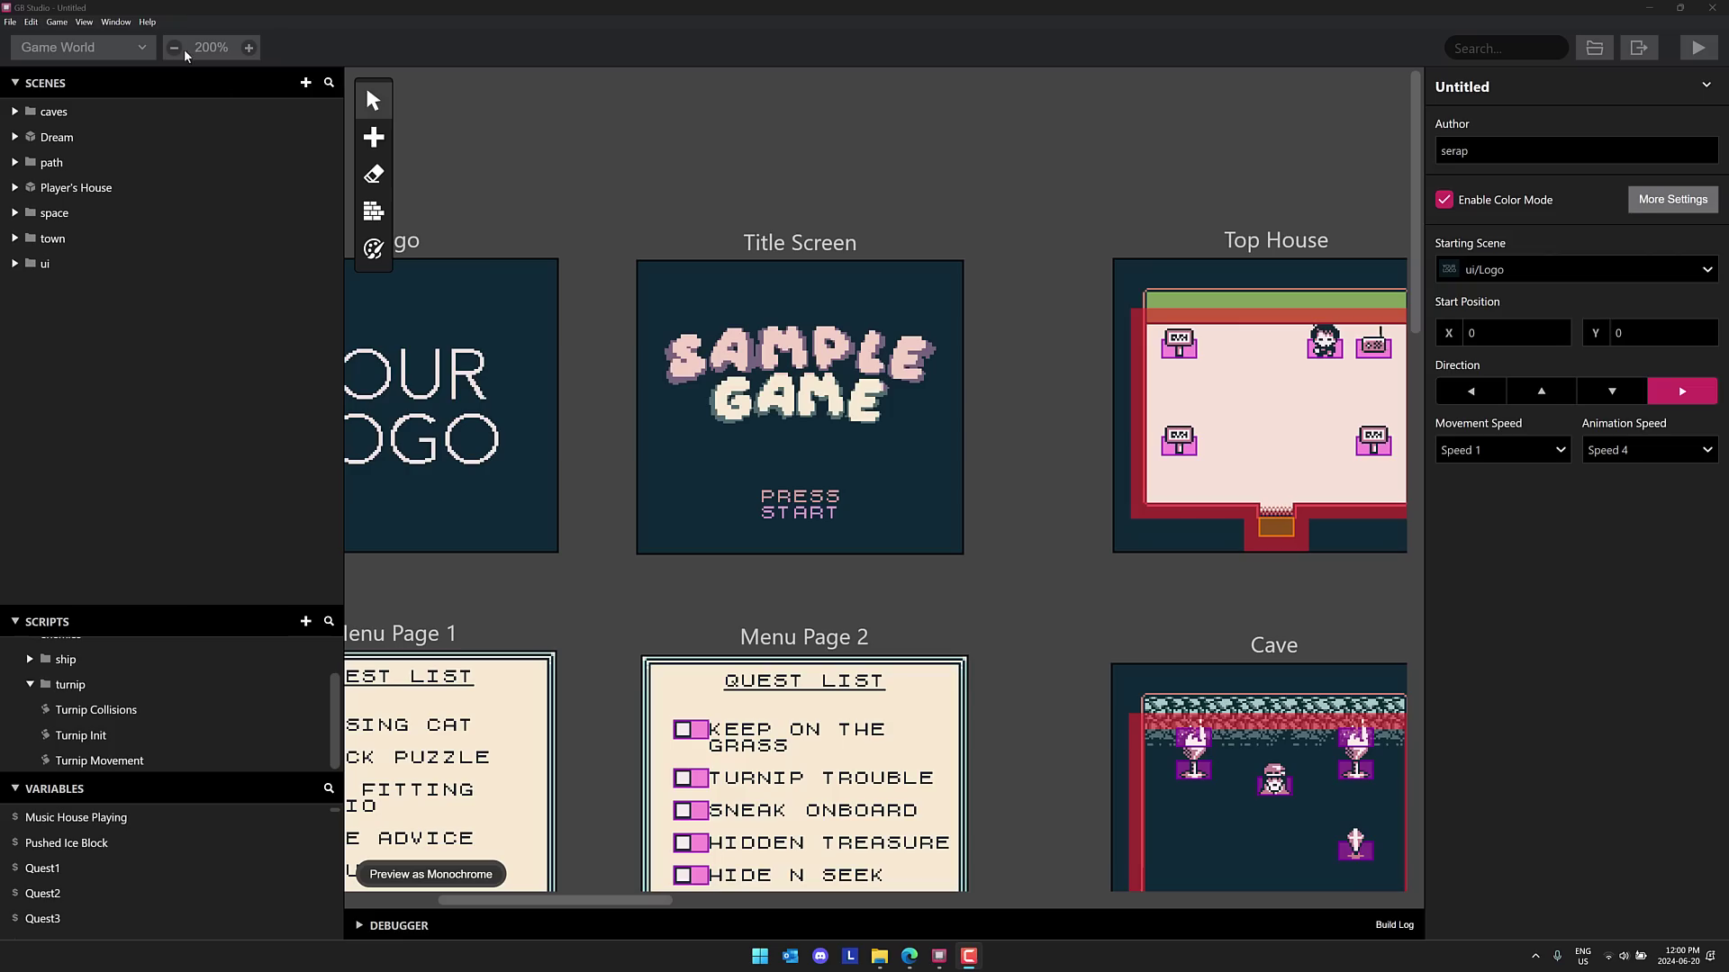
pyautogui.hscroll(-3, 457, 203)
pyautogui.hscroll(3, 540, 405)
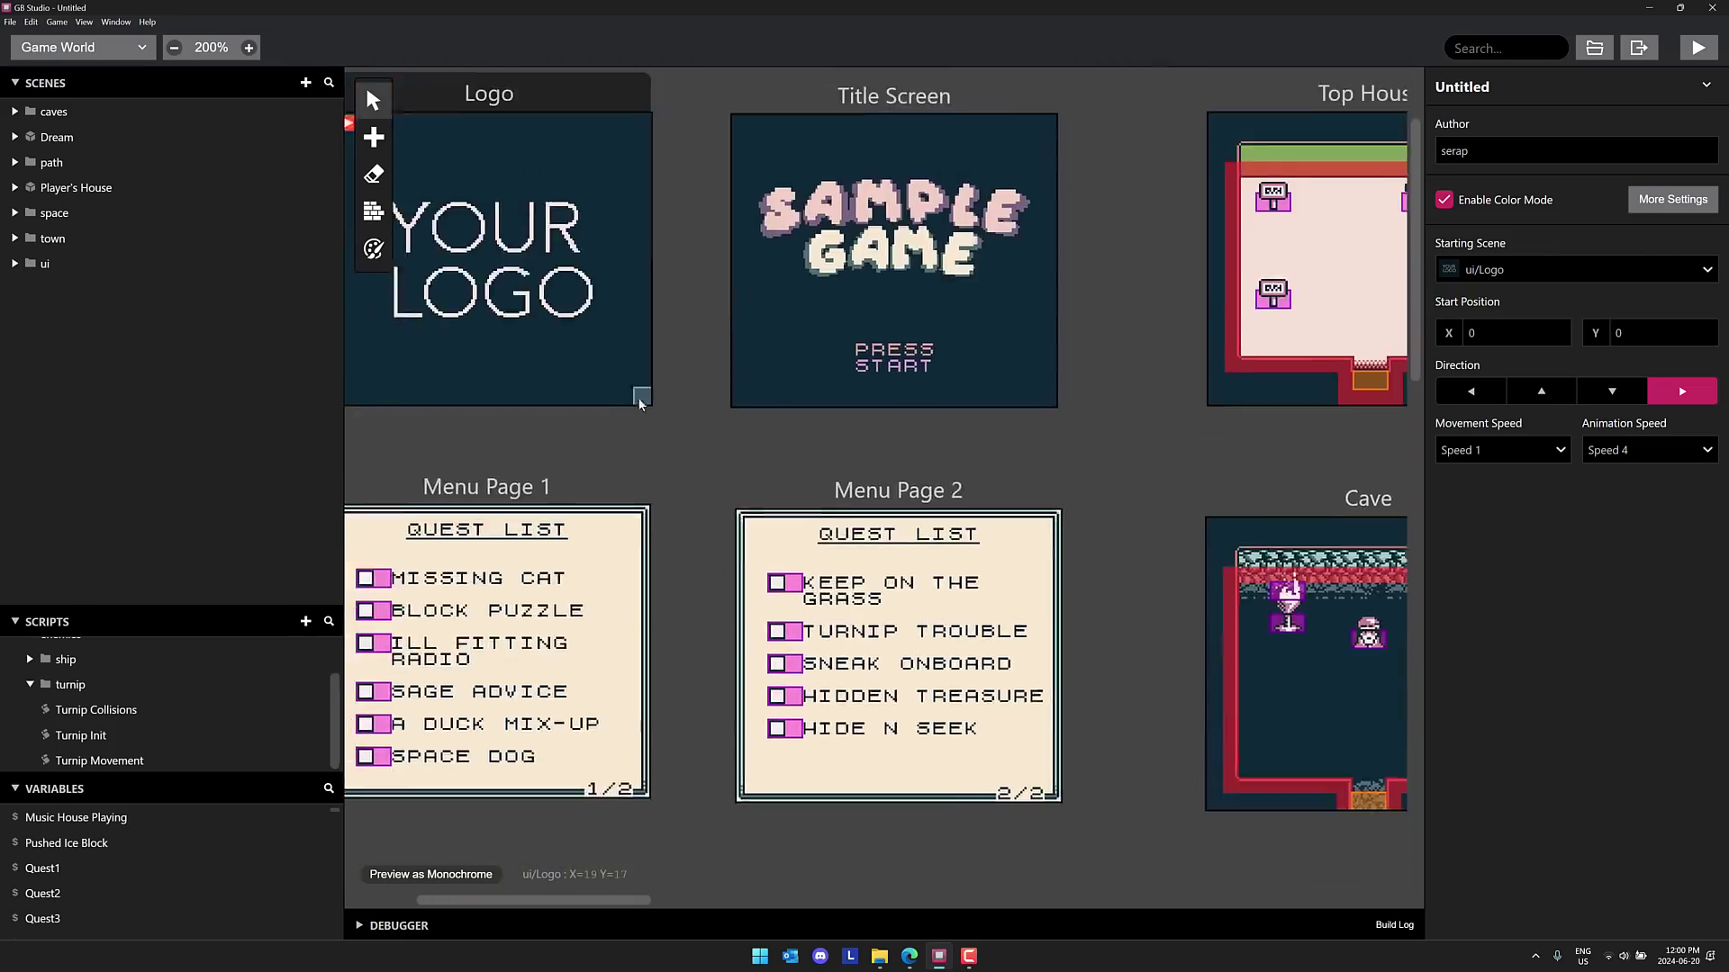
pyautogui.hscroll(5, 567, 514)
pyautogui.scroll(-5, 597, 551)
pyautogui.scroll(-5, 702, 547)
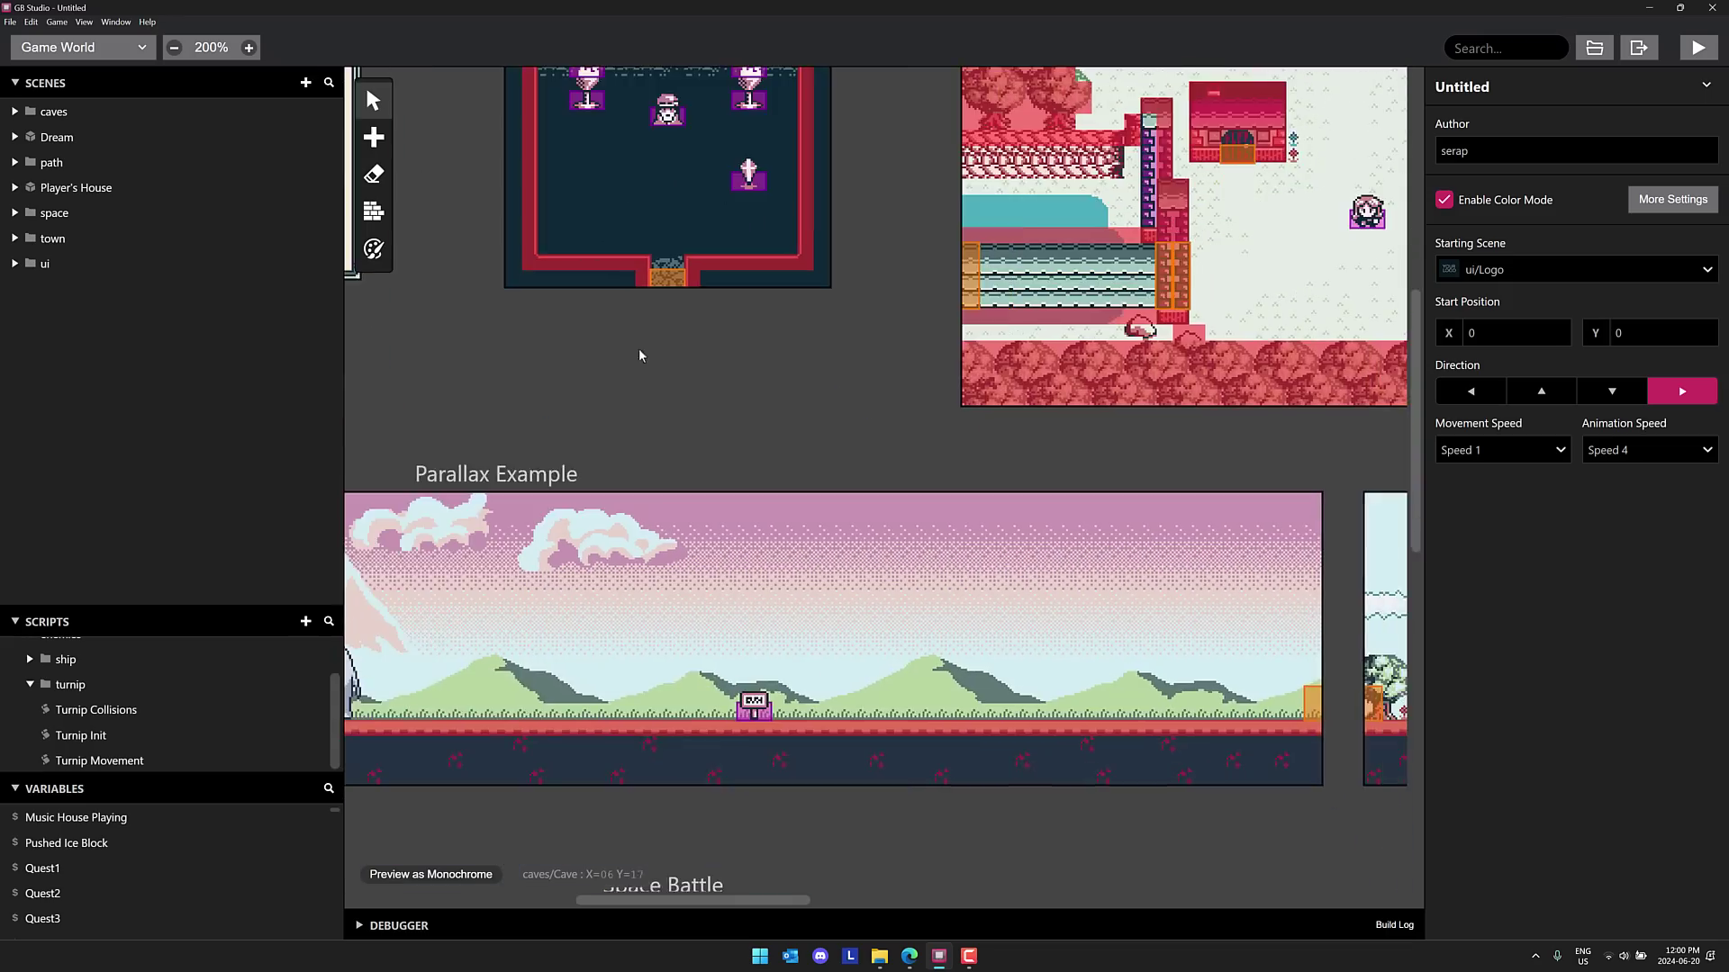
pyautogui.scroll(-5, 642, 358)
pyautogui.hscroll(-3, 936, 572)
pyautogui.hscroll(-5, 936, 571)
pyautogui.hscroll(4, 930, 521)
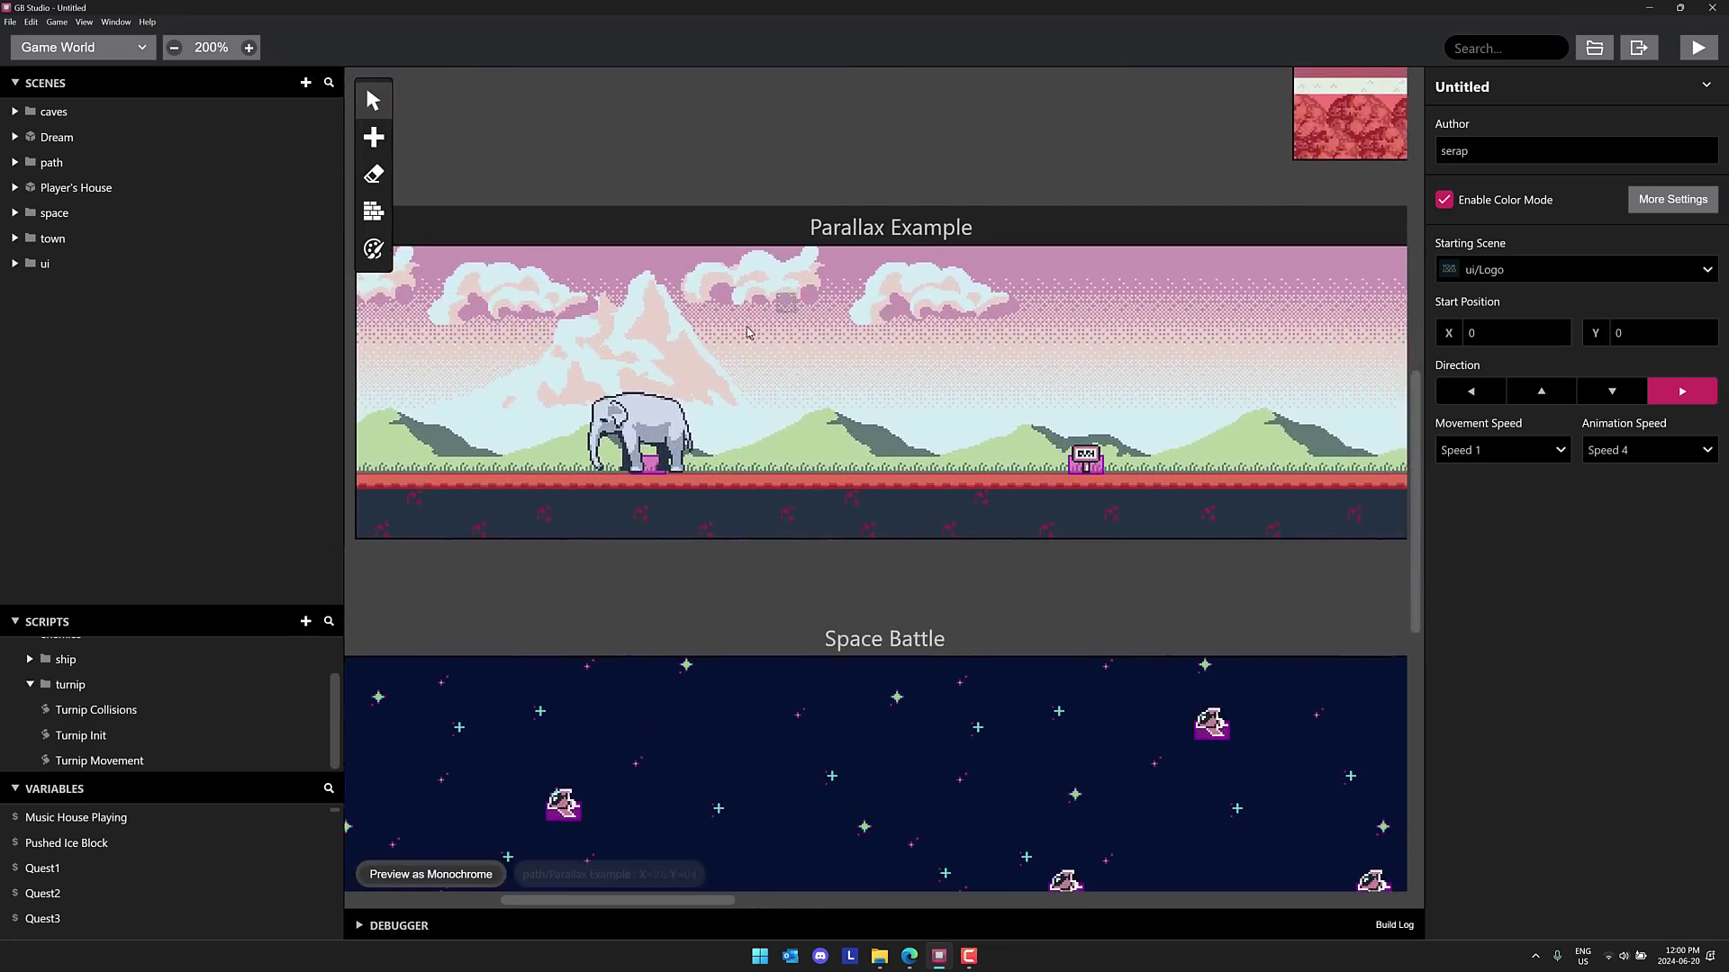
# - Add an actor to the Parallax Example ground and set its sprite sheet to cat
pyautogui.click(374, 136)
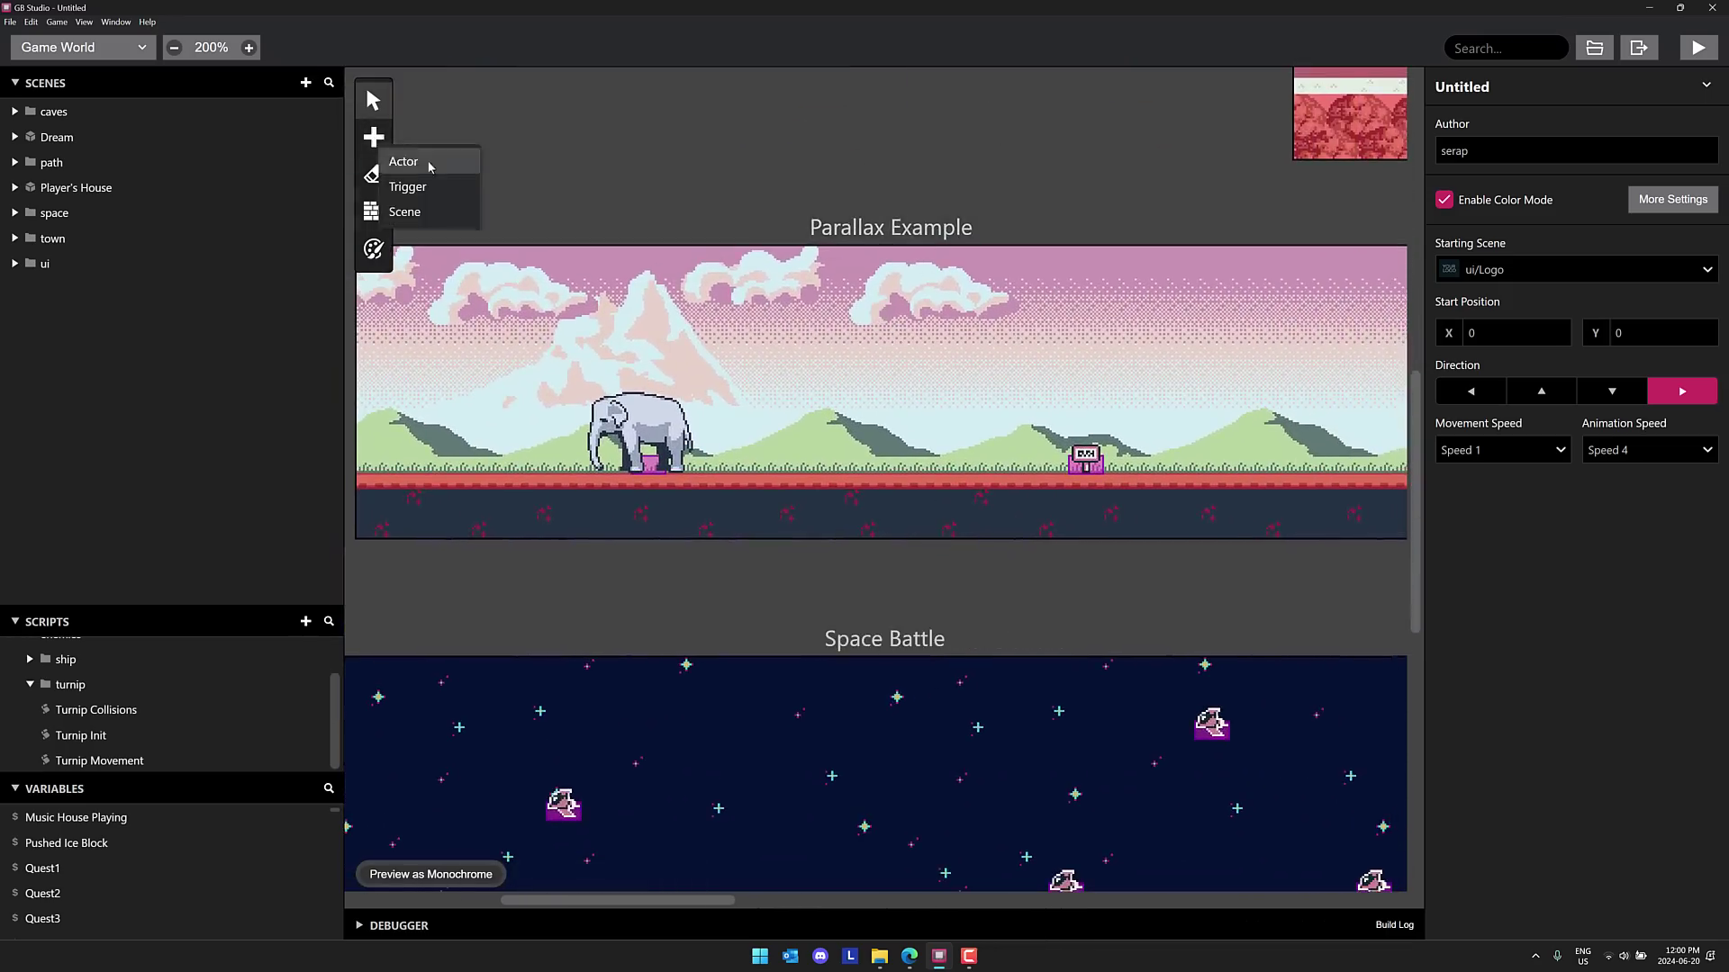
pyautogui.click(406, 160)
pyautogui.click(380, 138)
pyautogui.click(375, 141)
pyautogui.click(398, 164)
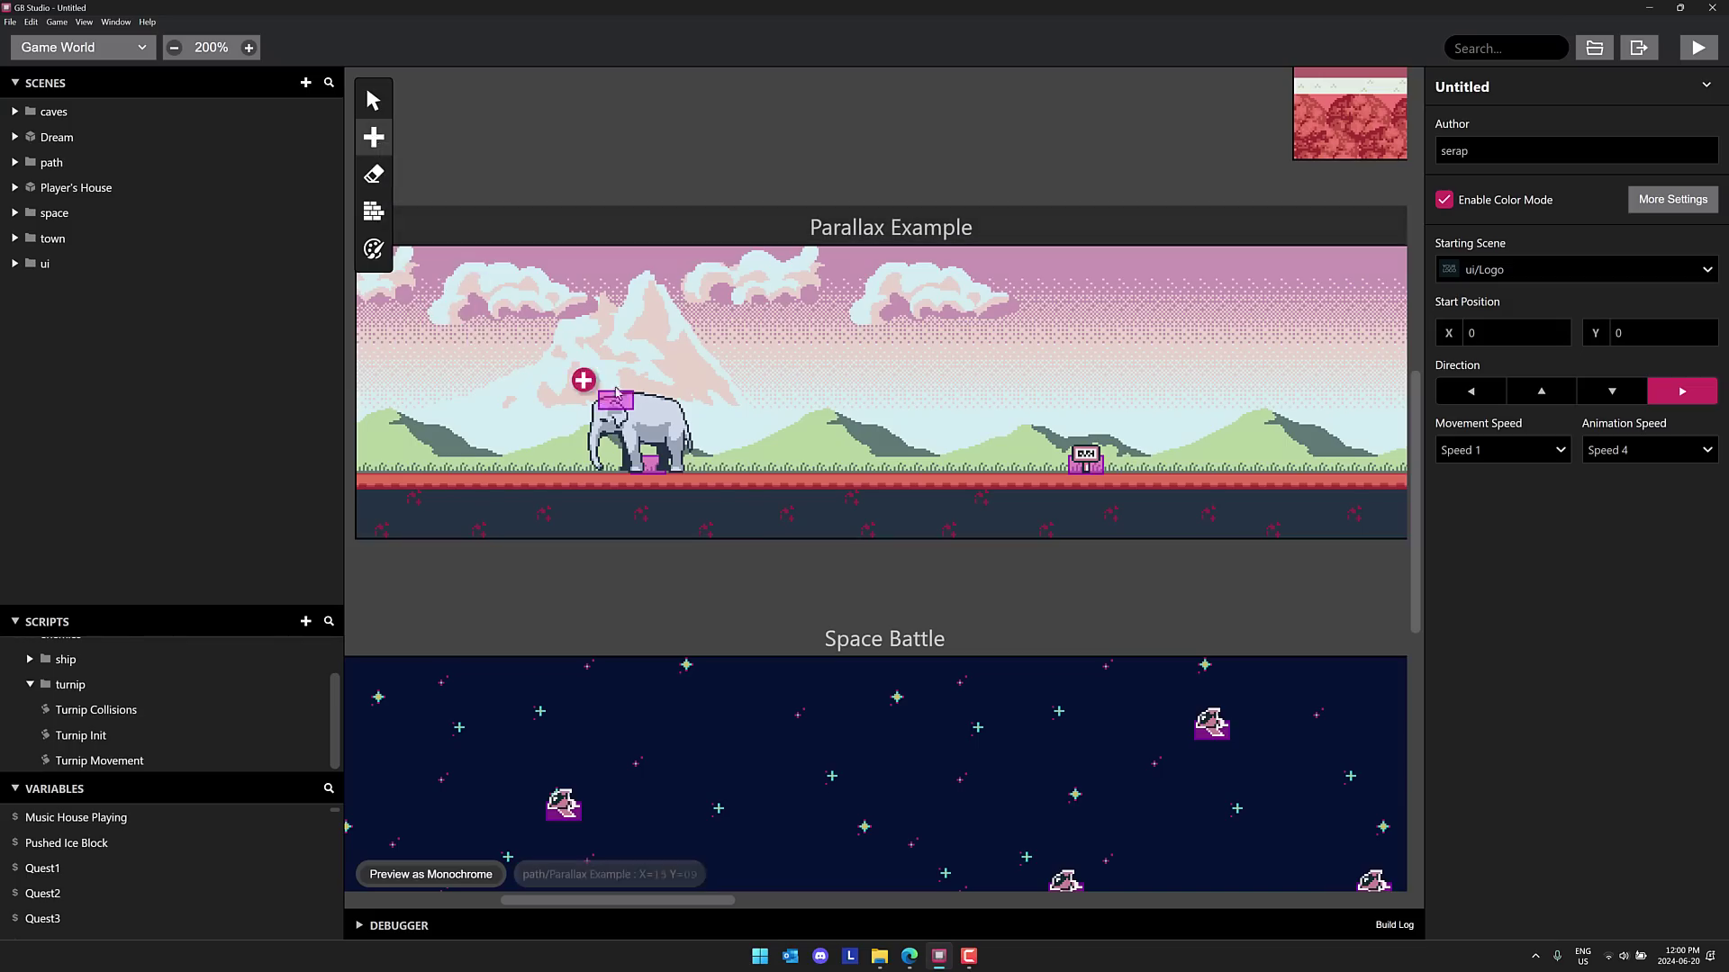
pyautogui.click(912, 466)
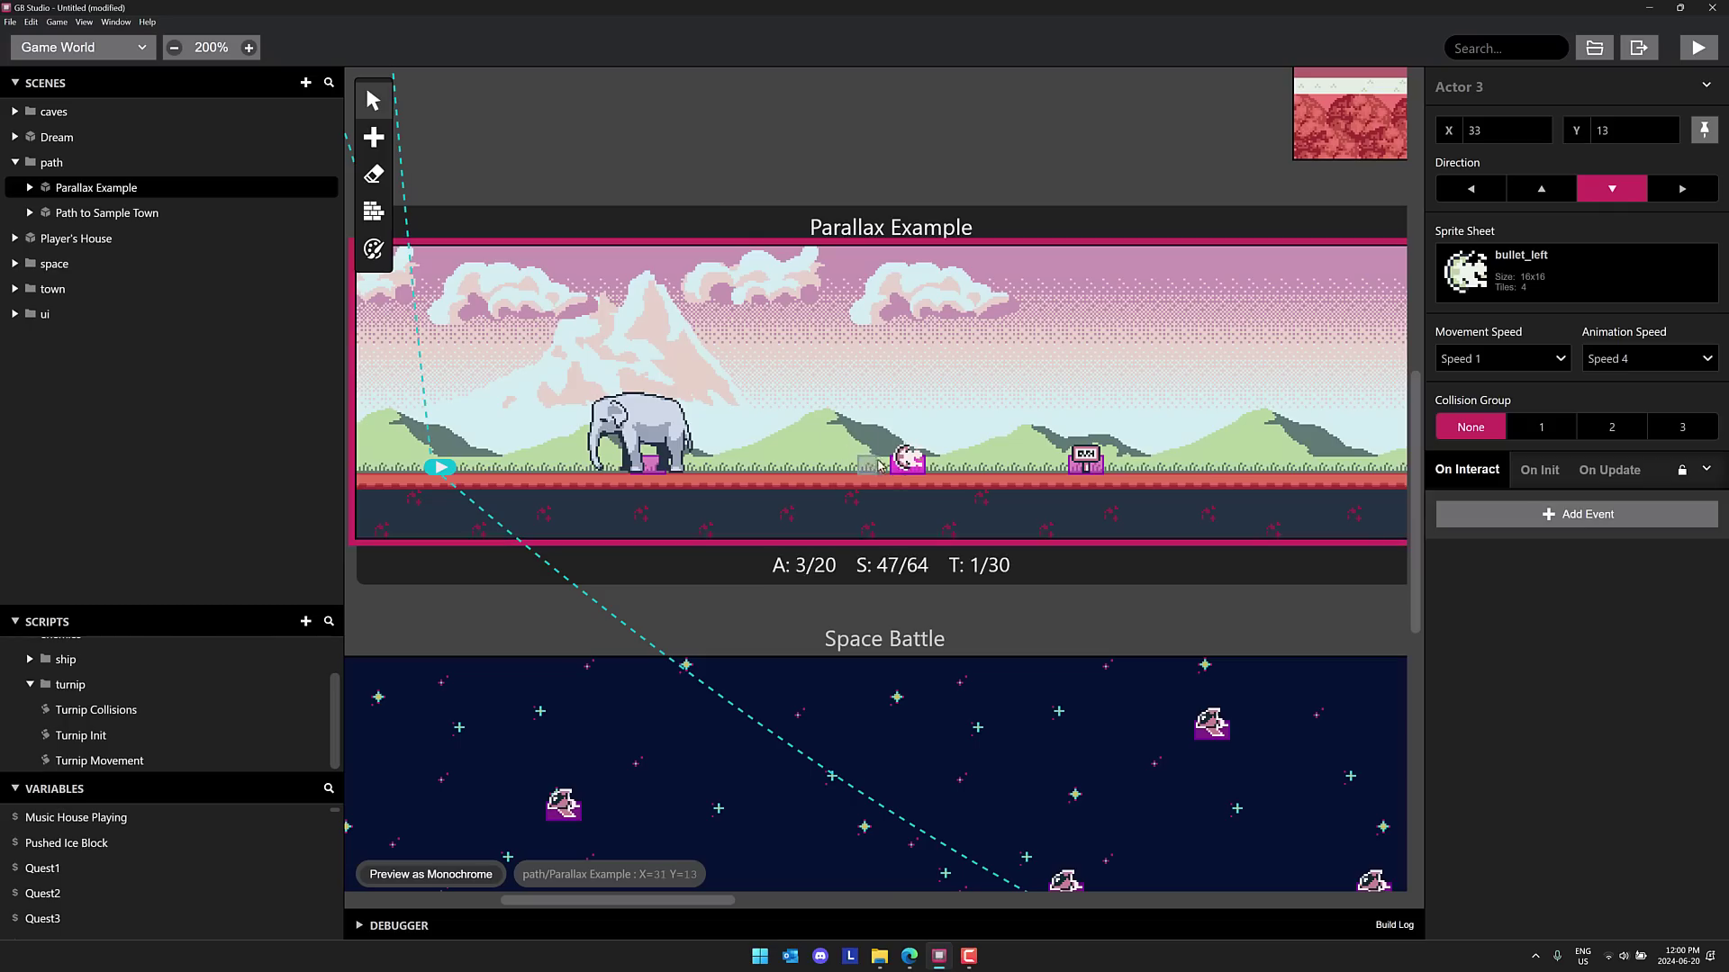
pyautogui.click(1481, 271)
pyautogui.click(1481, 456)
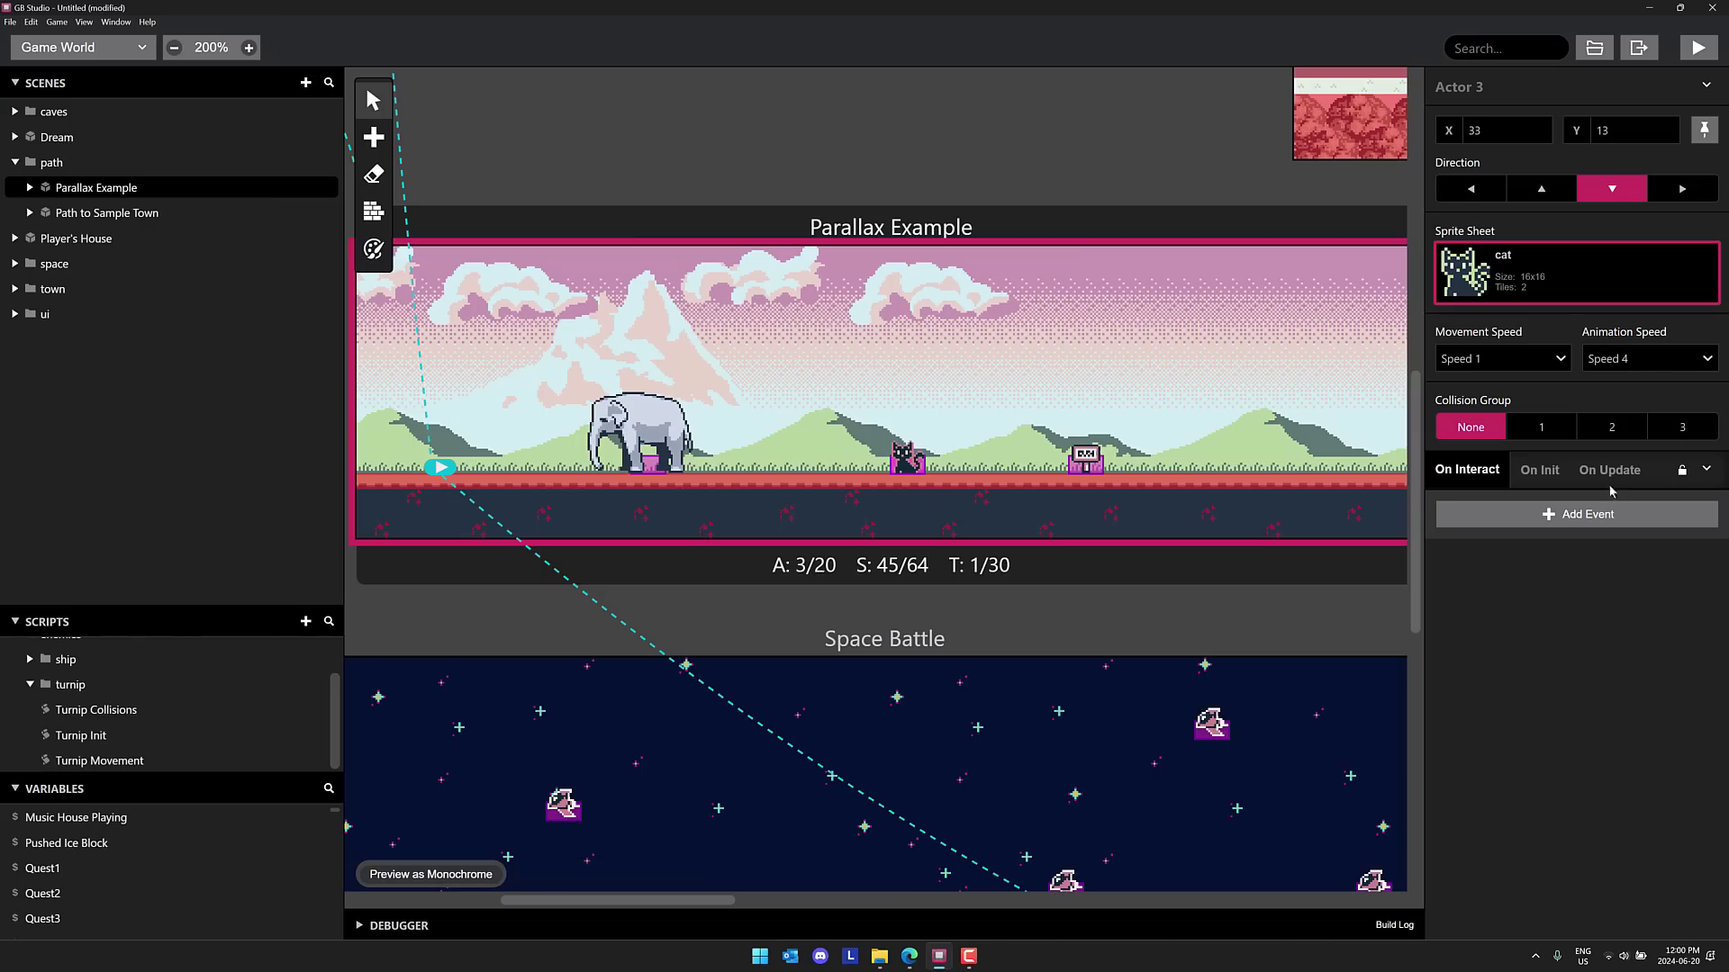
# - Browse the actor's init, update and interact scripts and the event list, adding nothing
pyautogui.click(1540, 470)
pyautogui.click(1607, 470)
pyautogui.click(1539, 470)
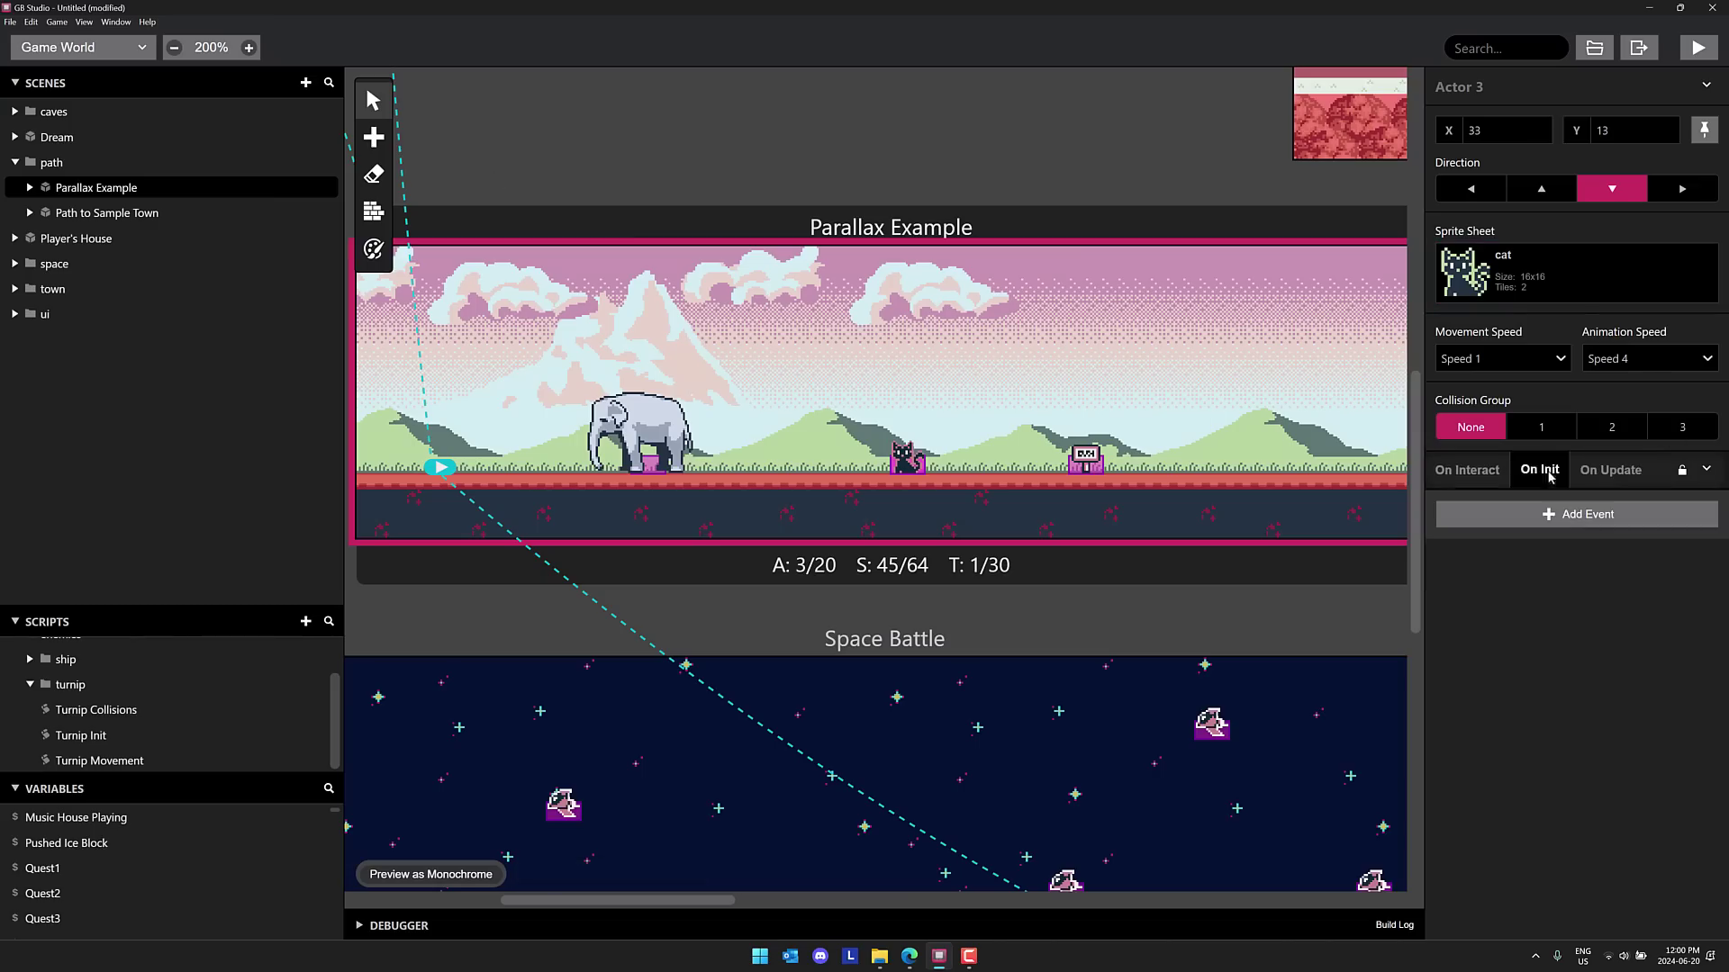
pyautogui.click(1469, 470)
pyautogui.click(1564, 516)
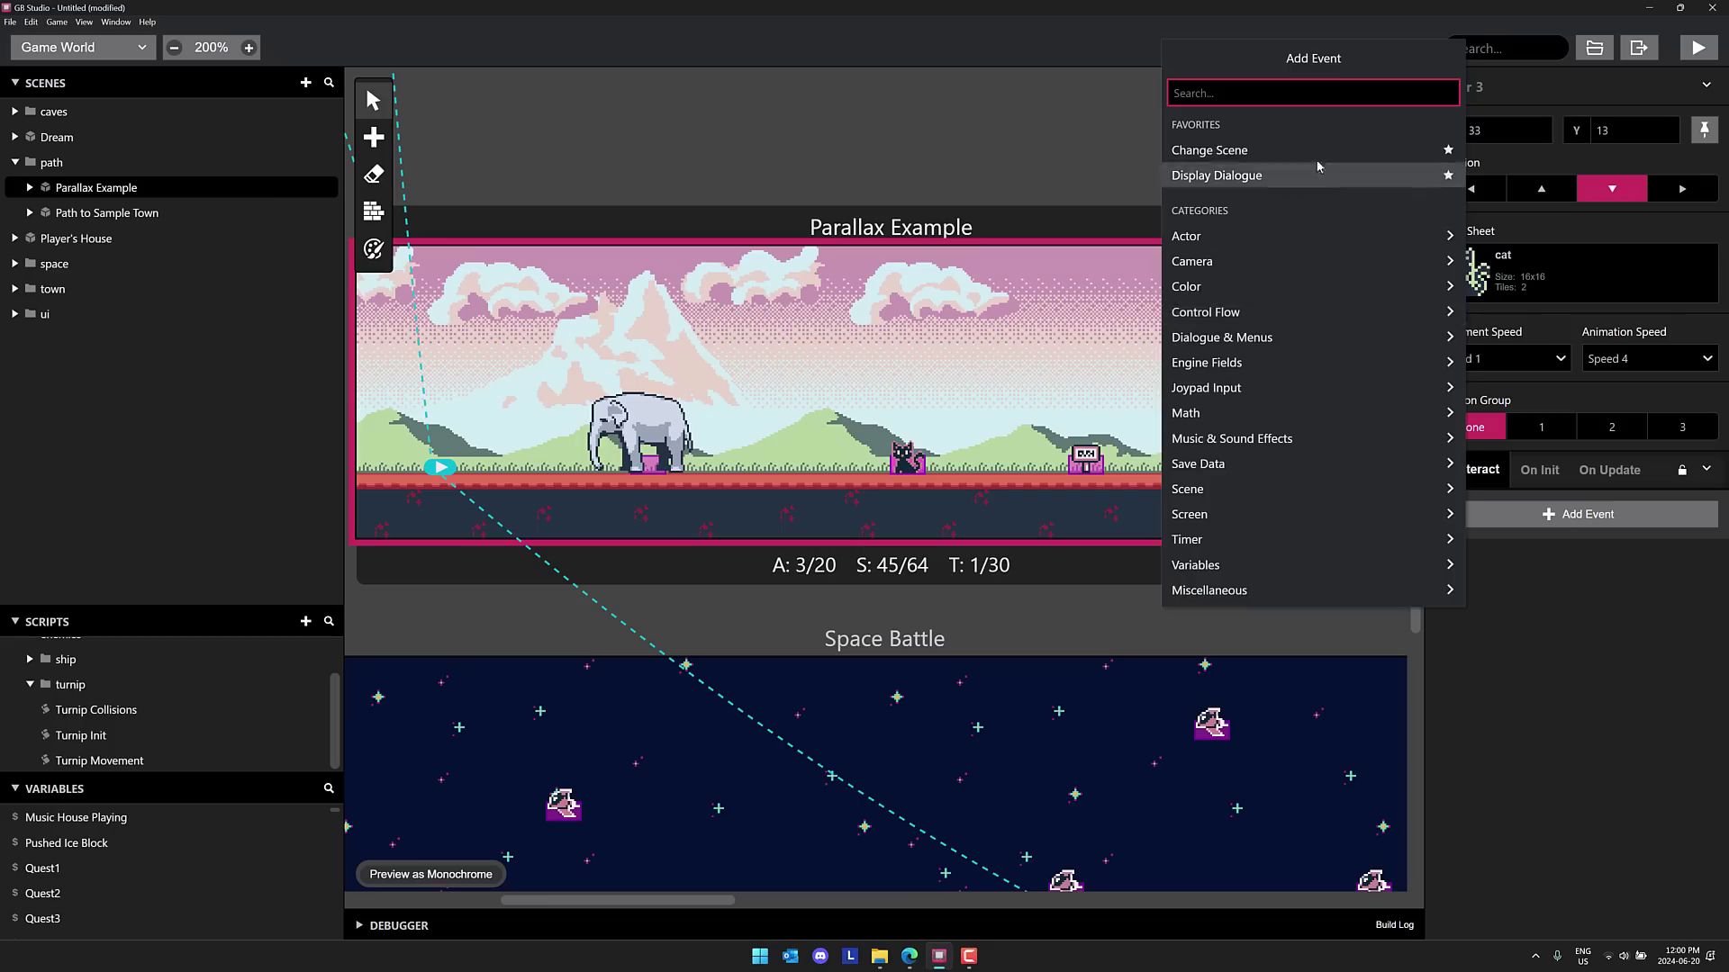
pyautogui.click(1578, 792)
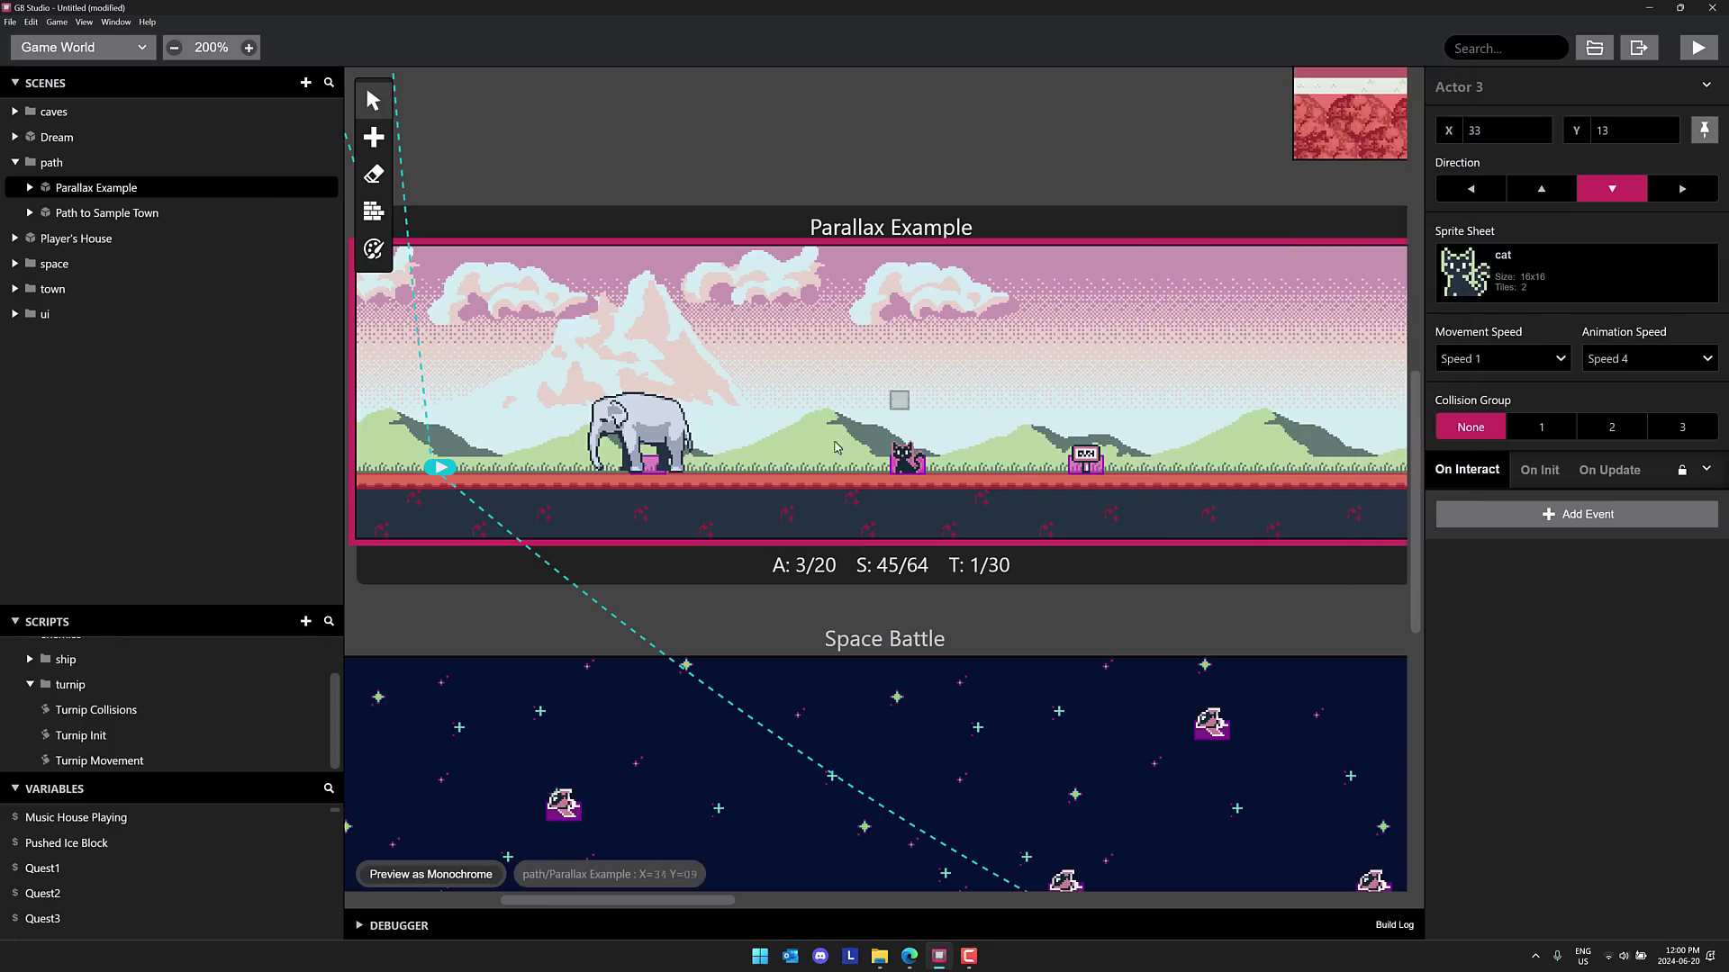
# - Erase the cat actor, then try the collision and palette colouring tools
pyautogui.press('e')
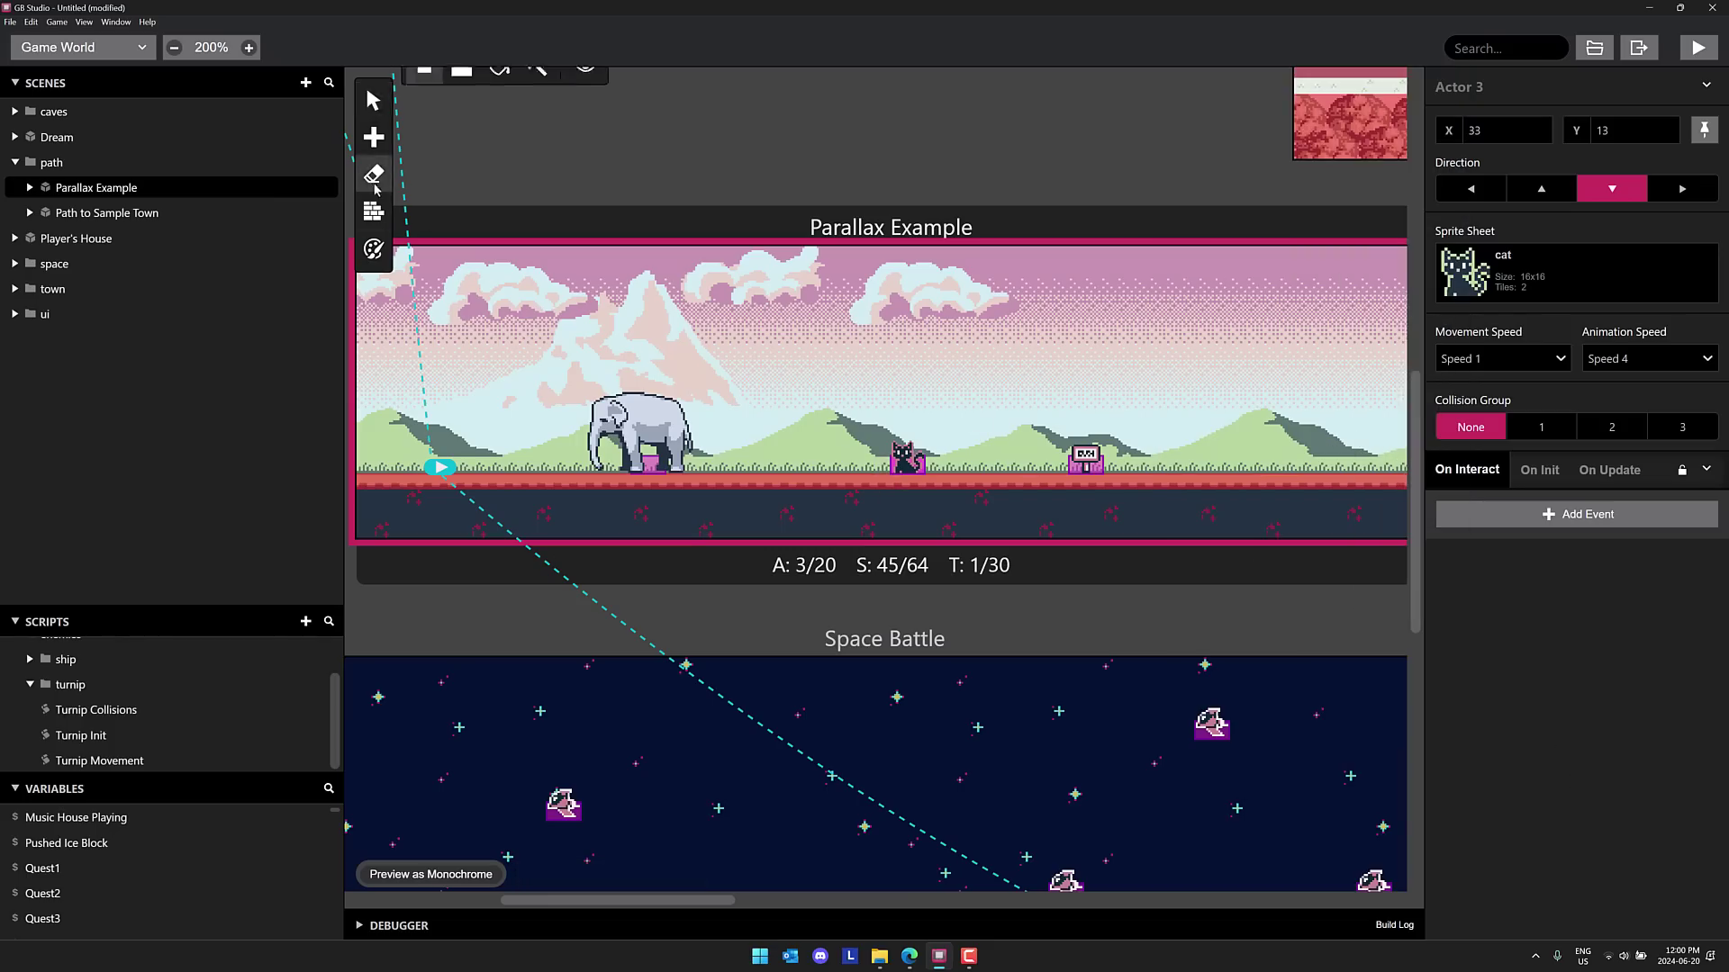
pyautogui.click(903, 463)
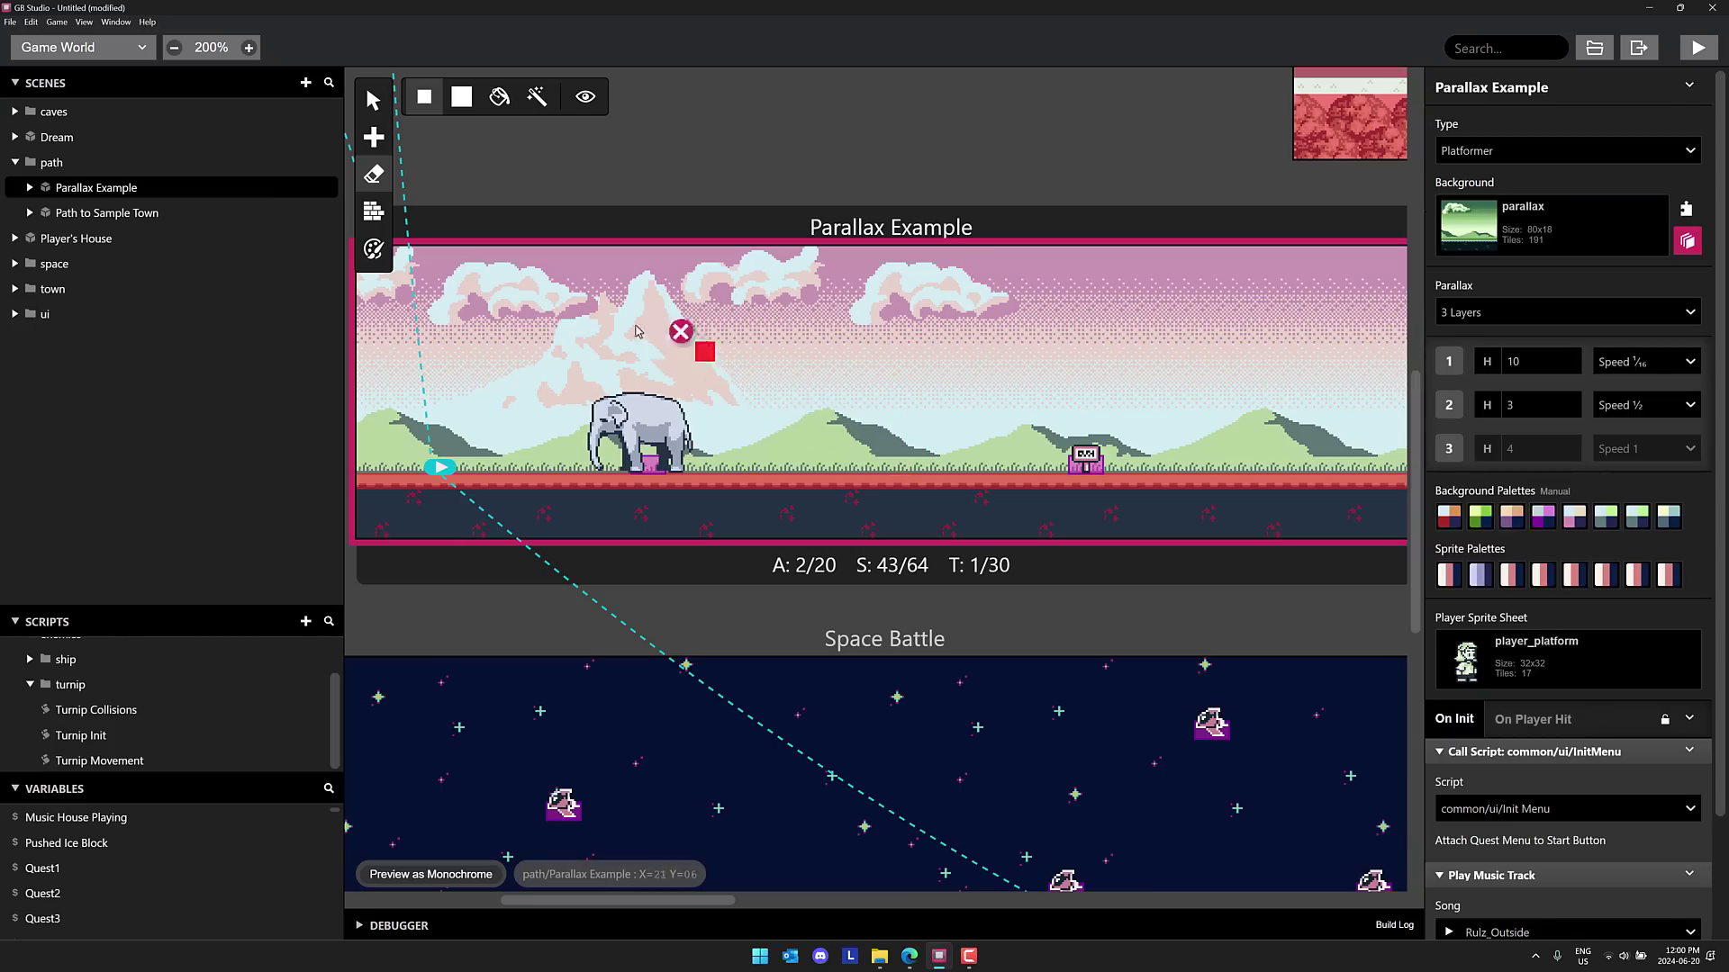
pyautogui.click(363, 221)
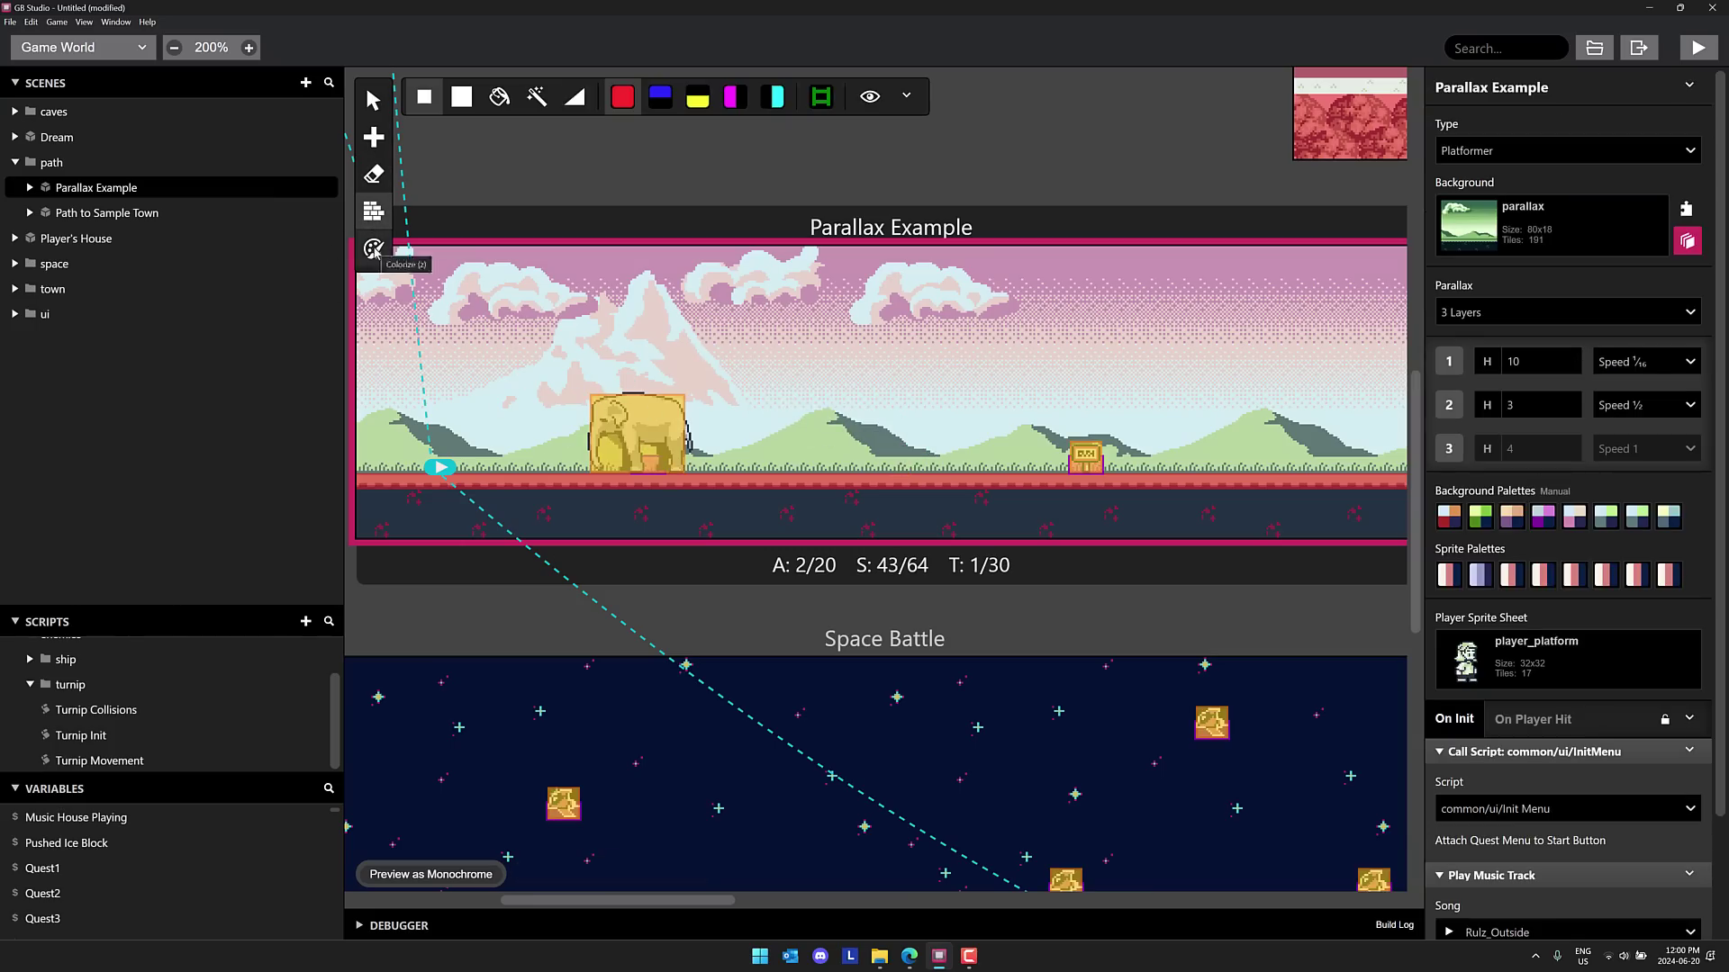
pyautogui.click(374, 248)
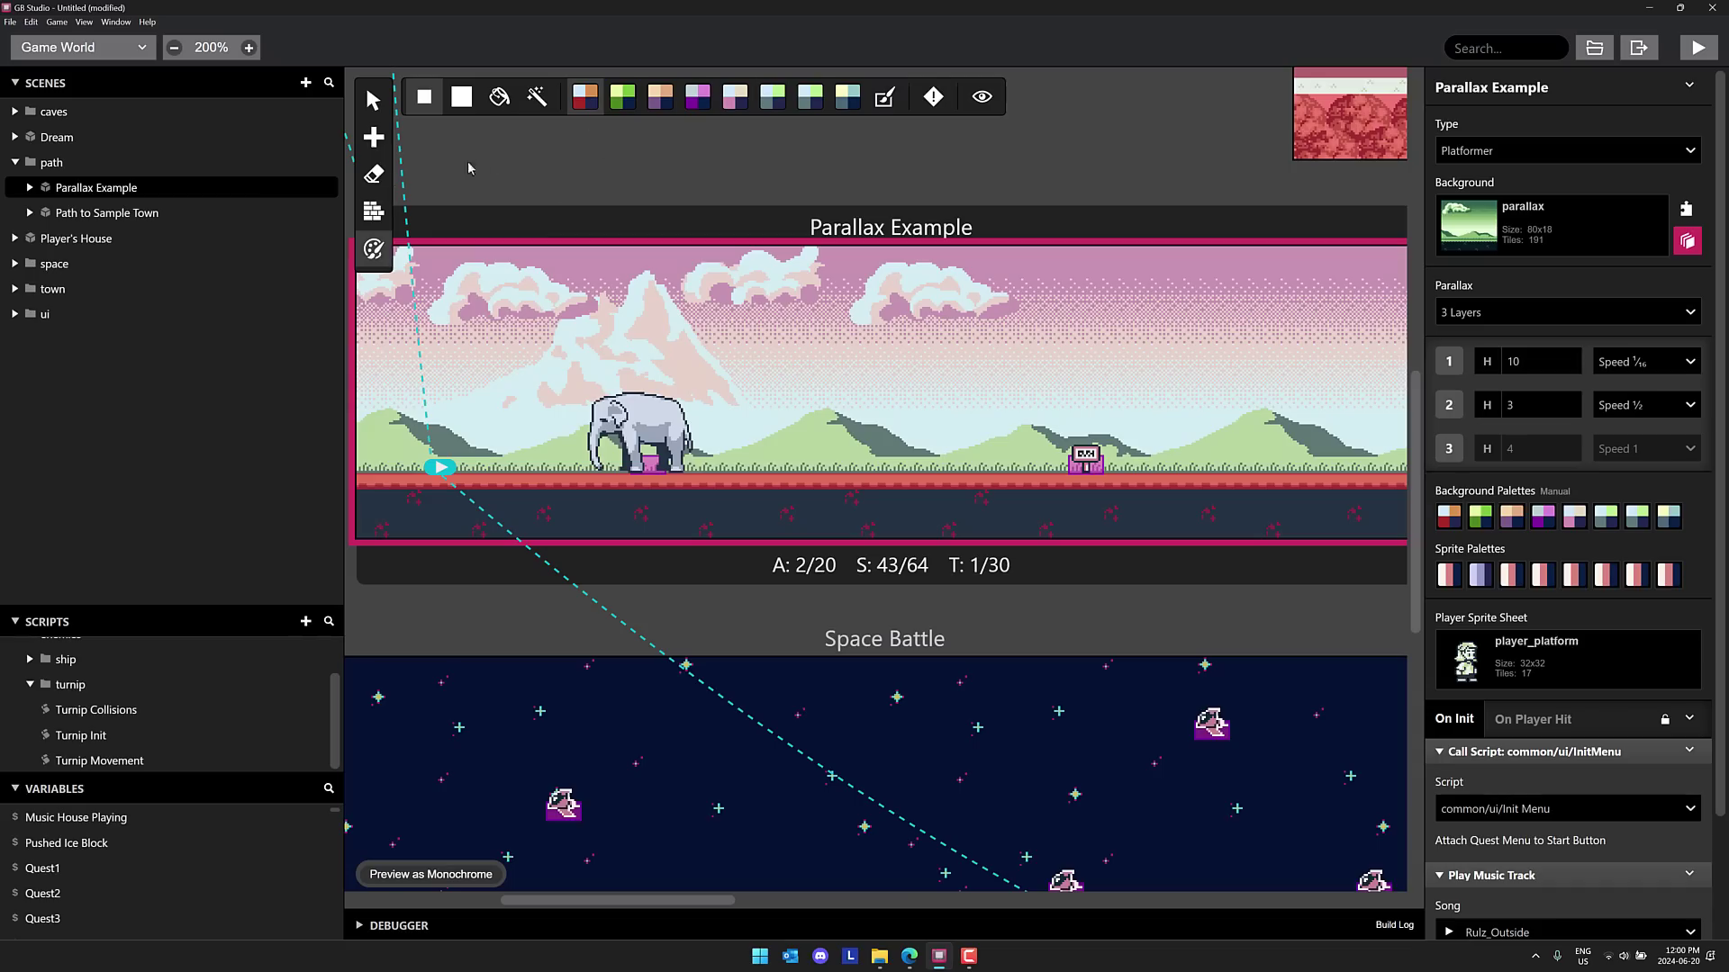
# - Pause the bullet_left animation in Sprites, then switch to the Images section
pyautogui.click(69, 45)
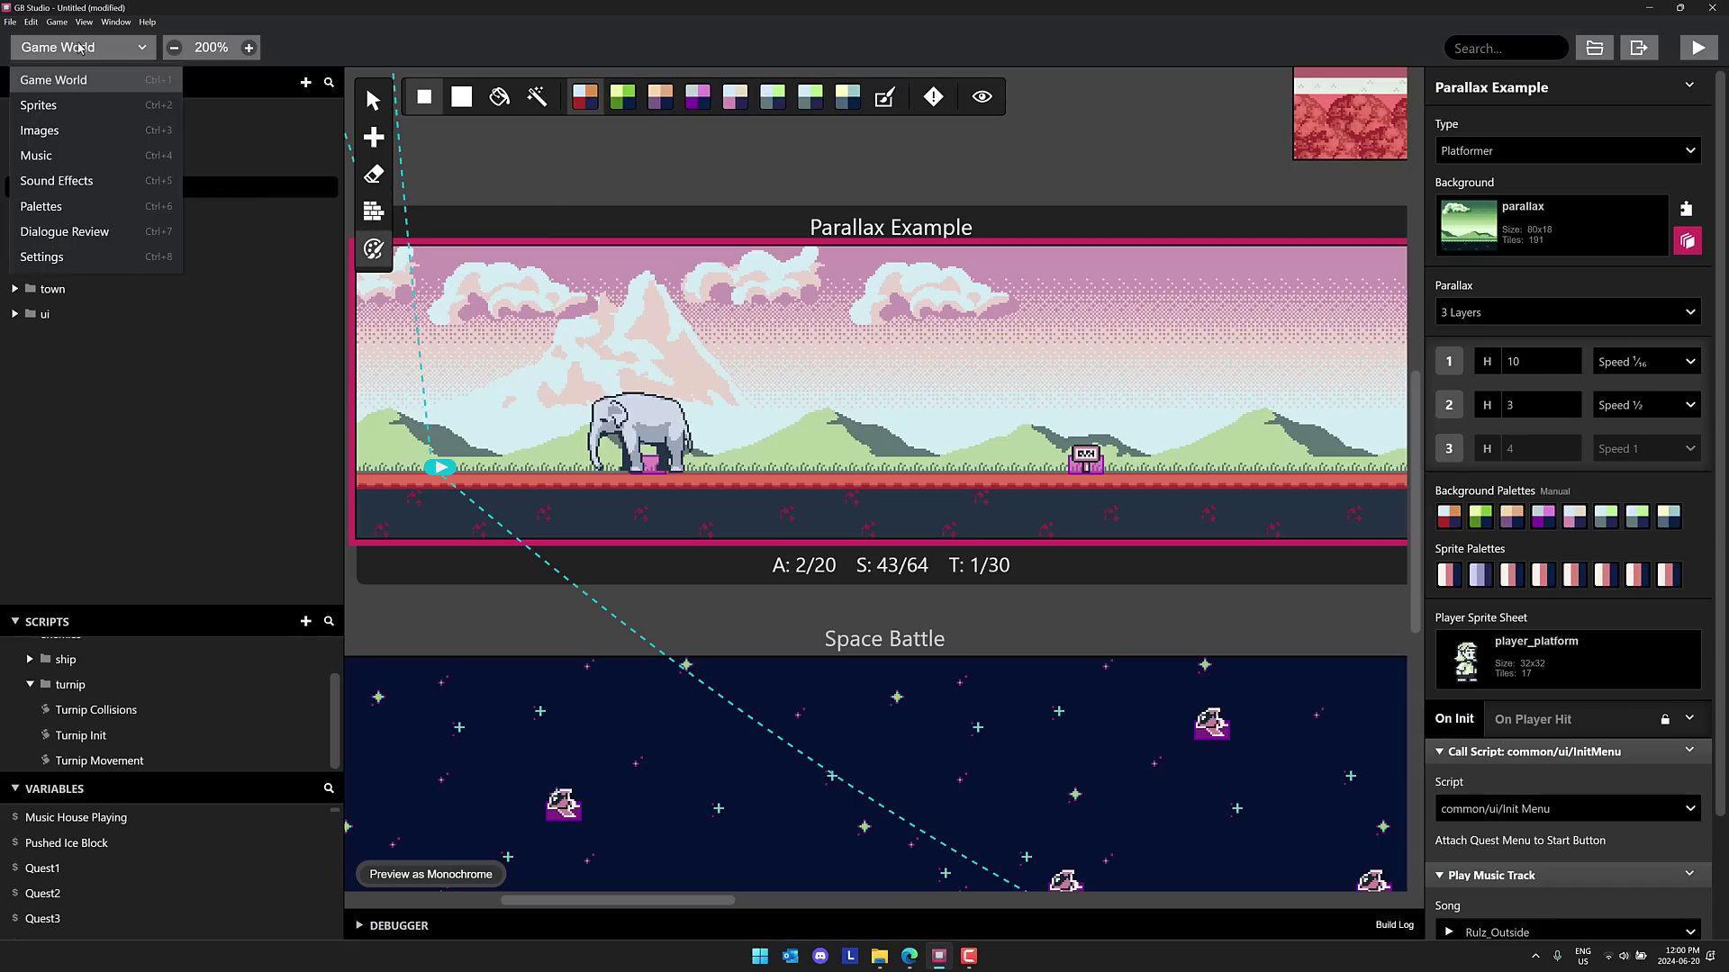
pyautogui.click(70, 106)
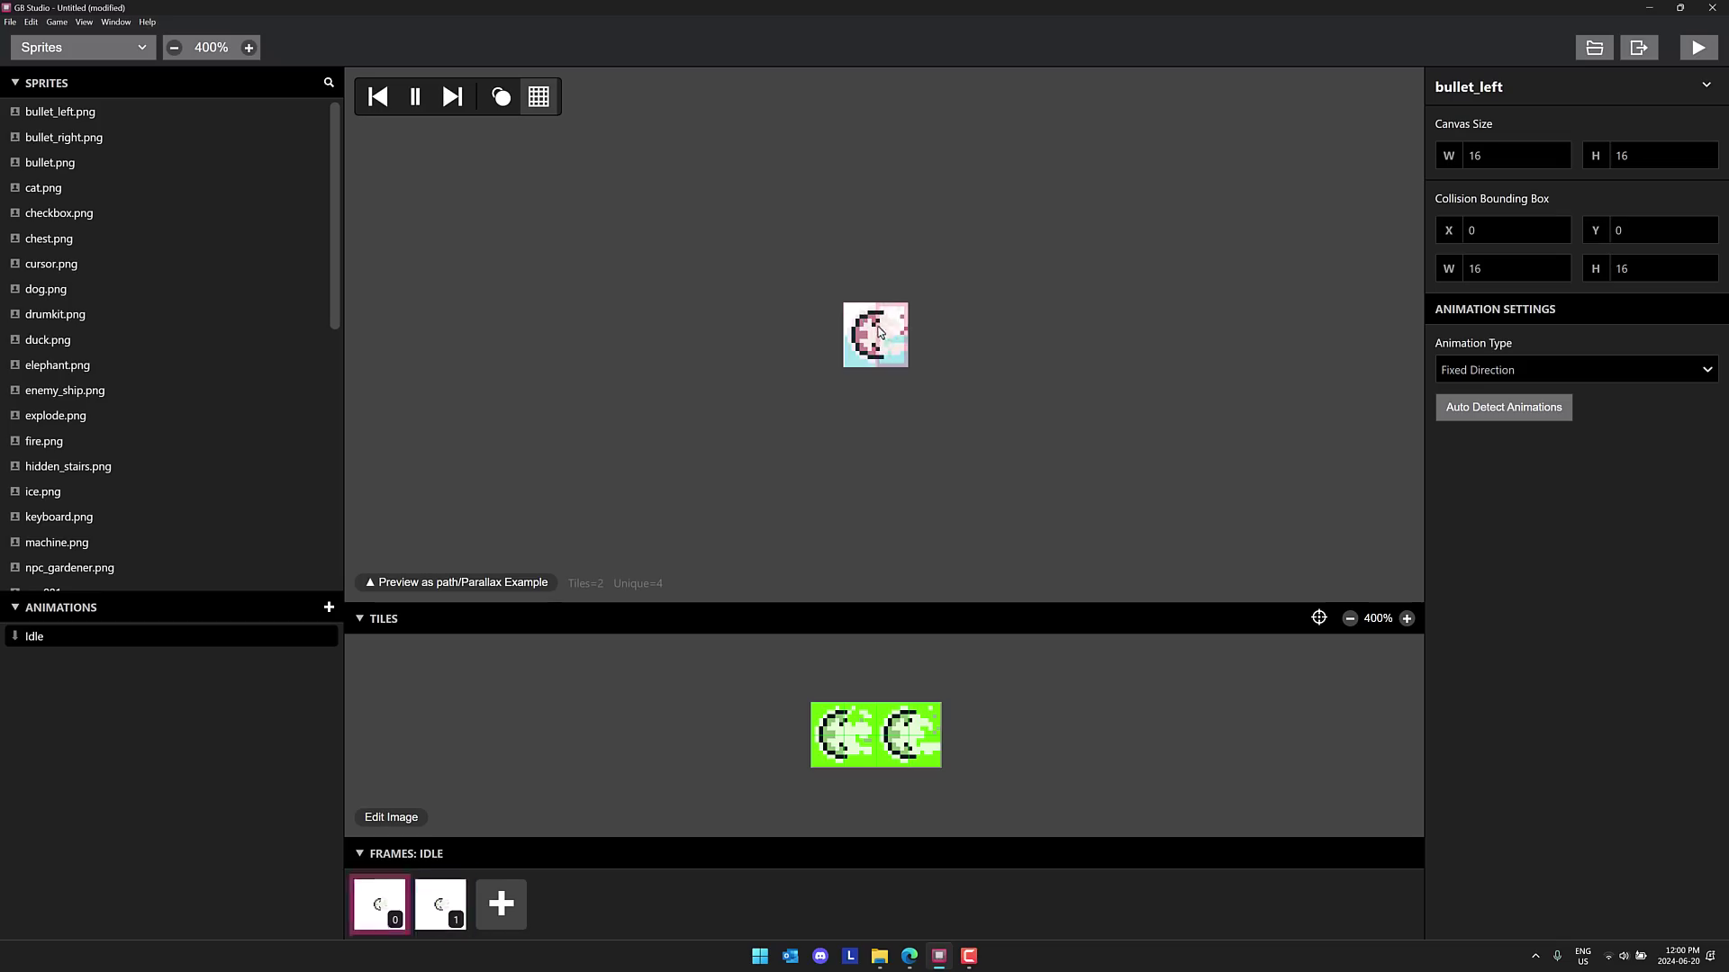
pyautogui.click(417, 97)
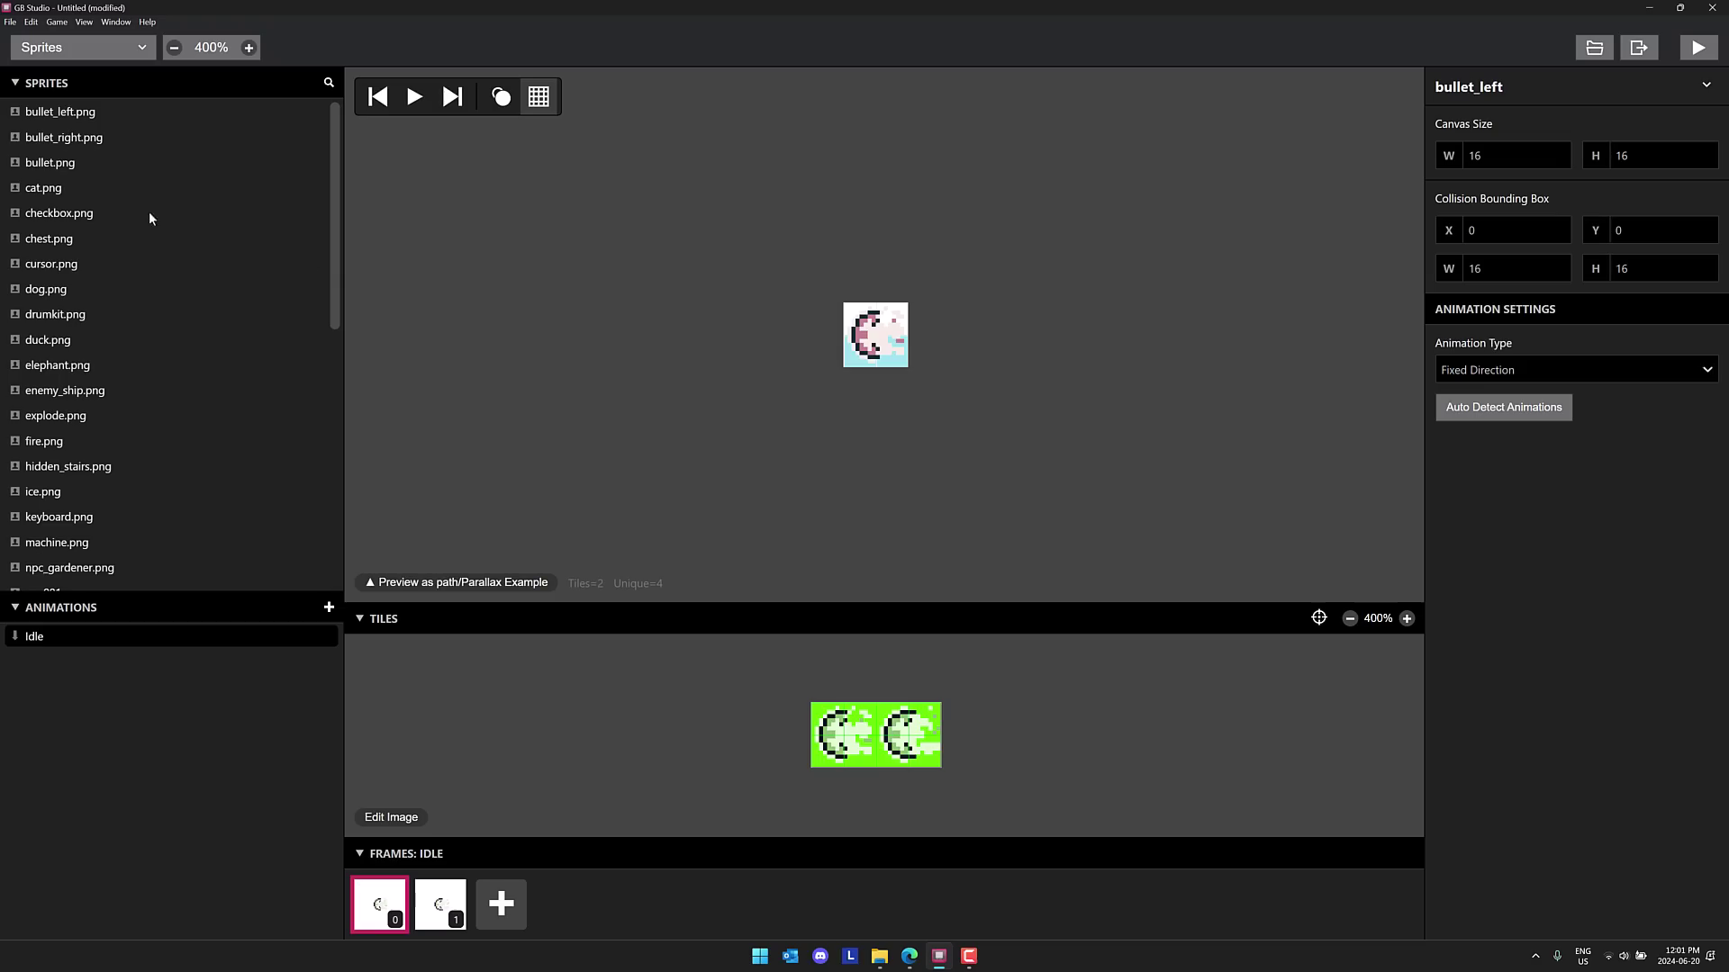
pyautogui.click(77, 52)
pyautogui.click(75, 127)
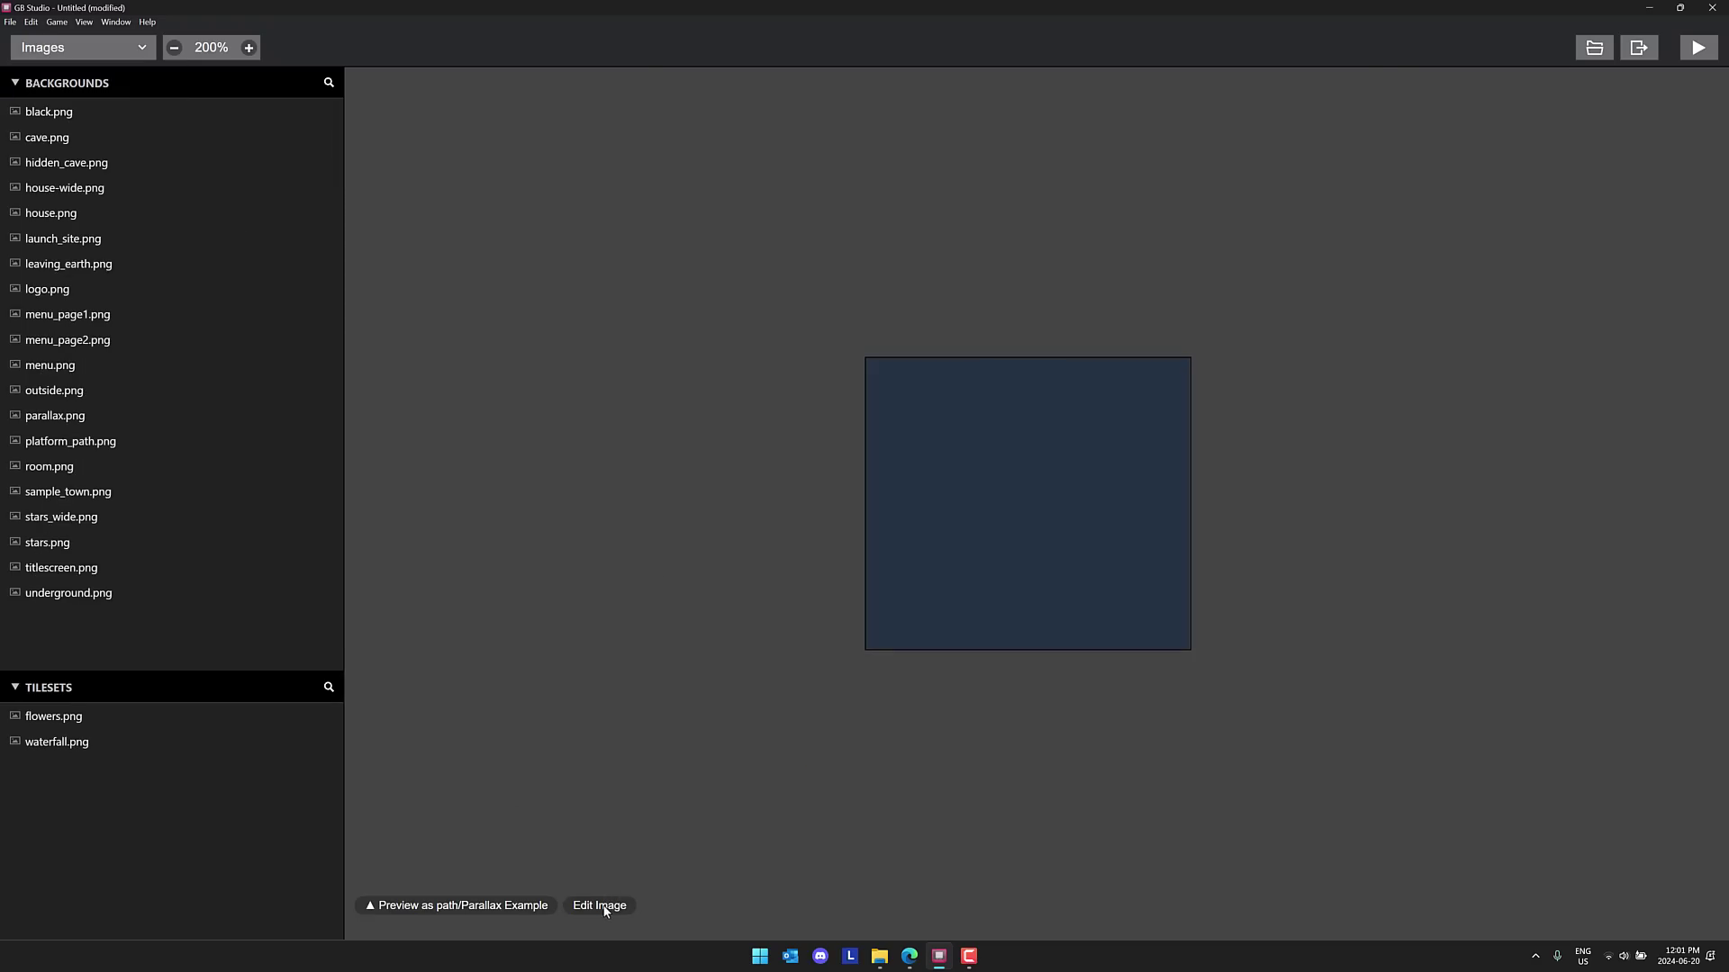
# - Switch to the Music editor and preview the Rulz_Intro song
pyautogui.click(117, 47)
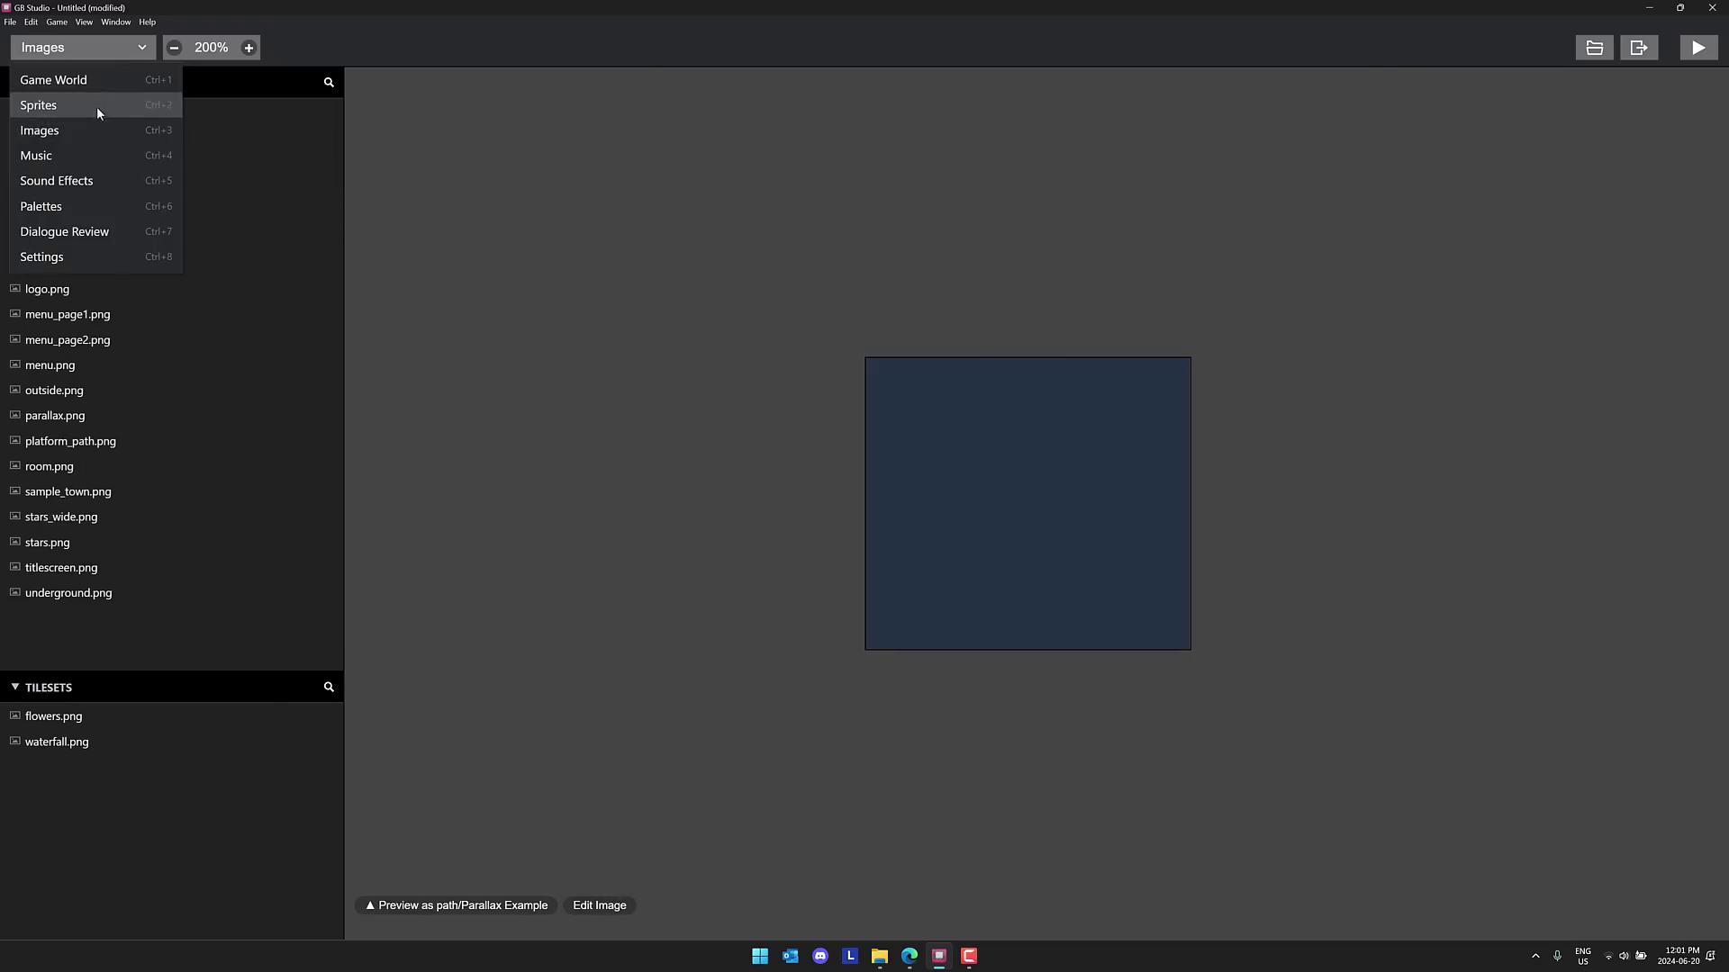
pyautogui.click(89, 153)
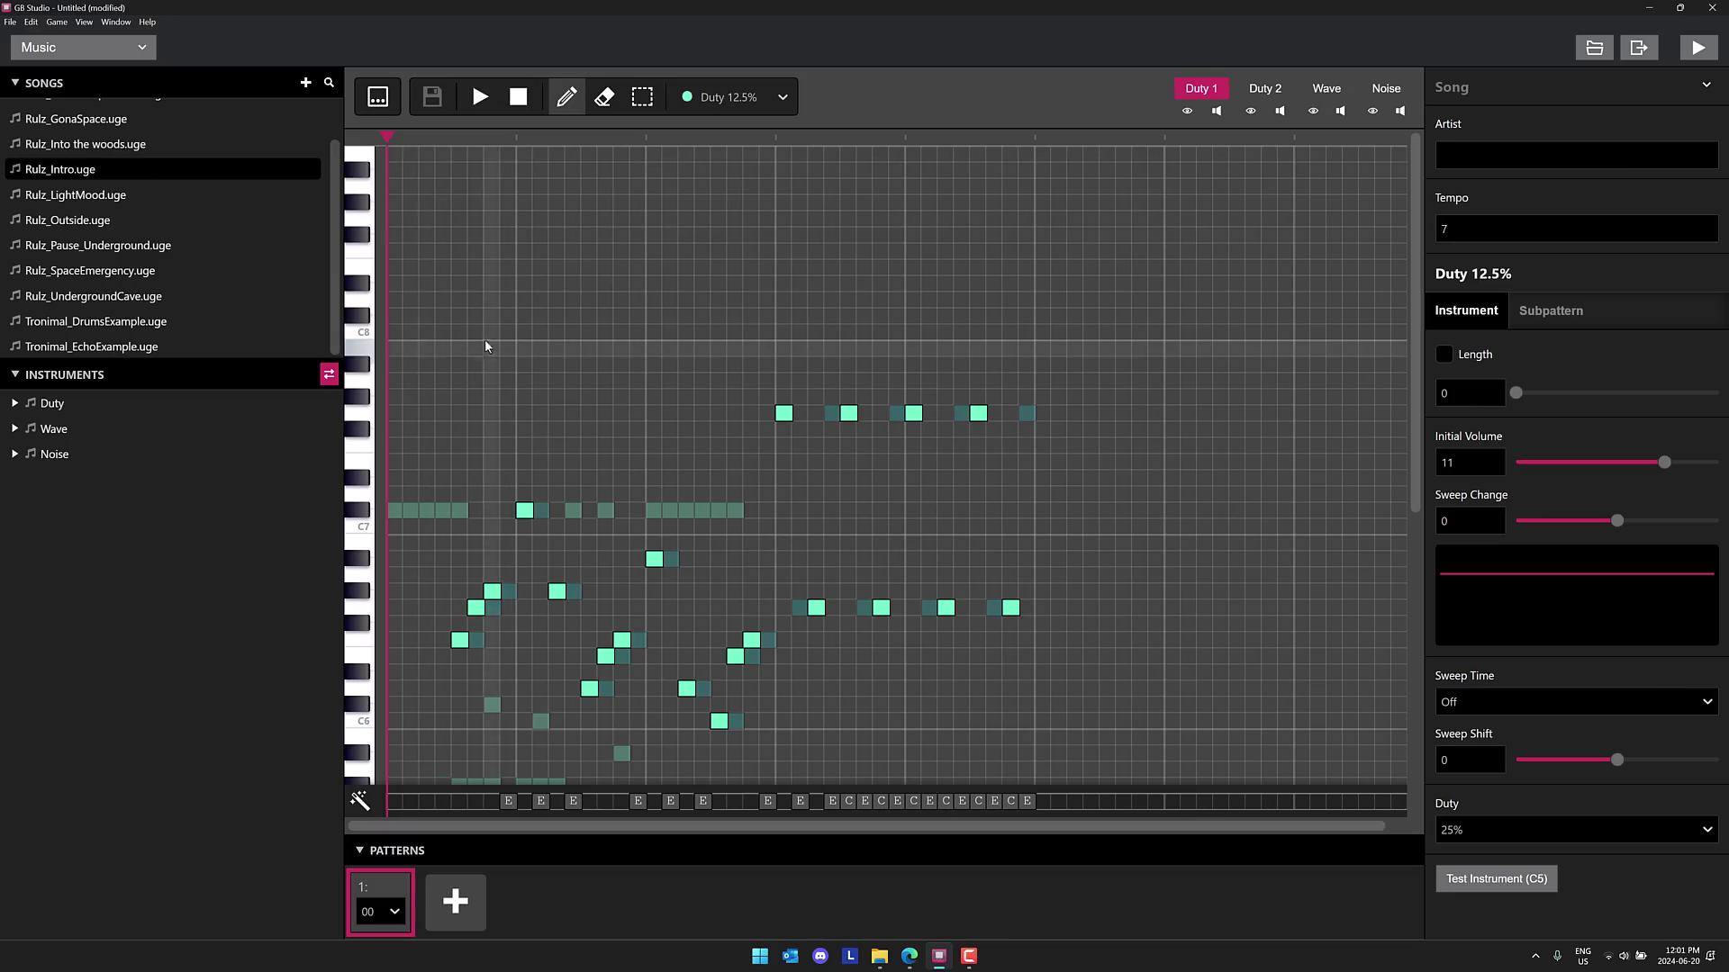
pyautogui.click(479, 99)
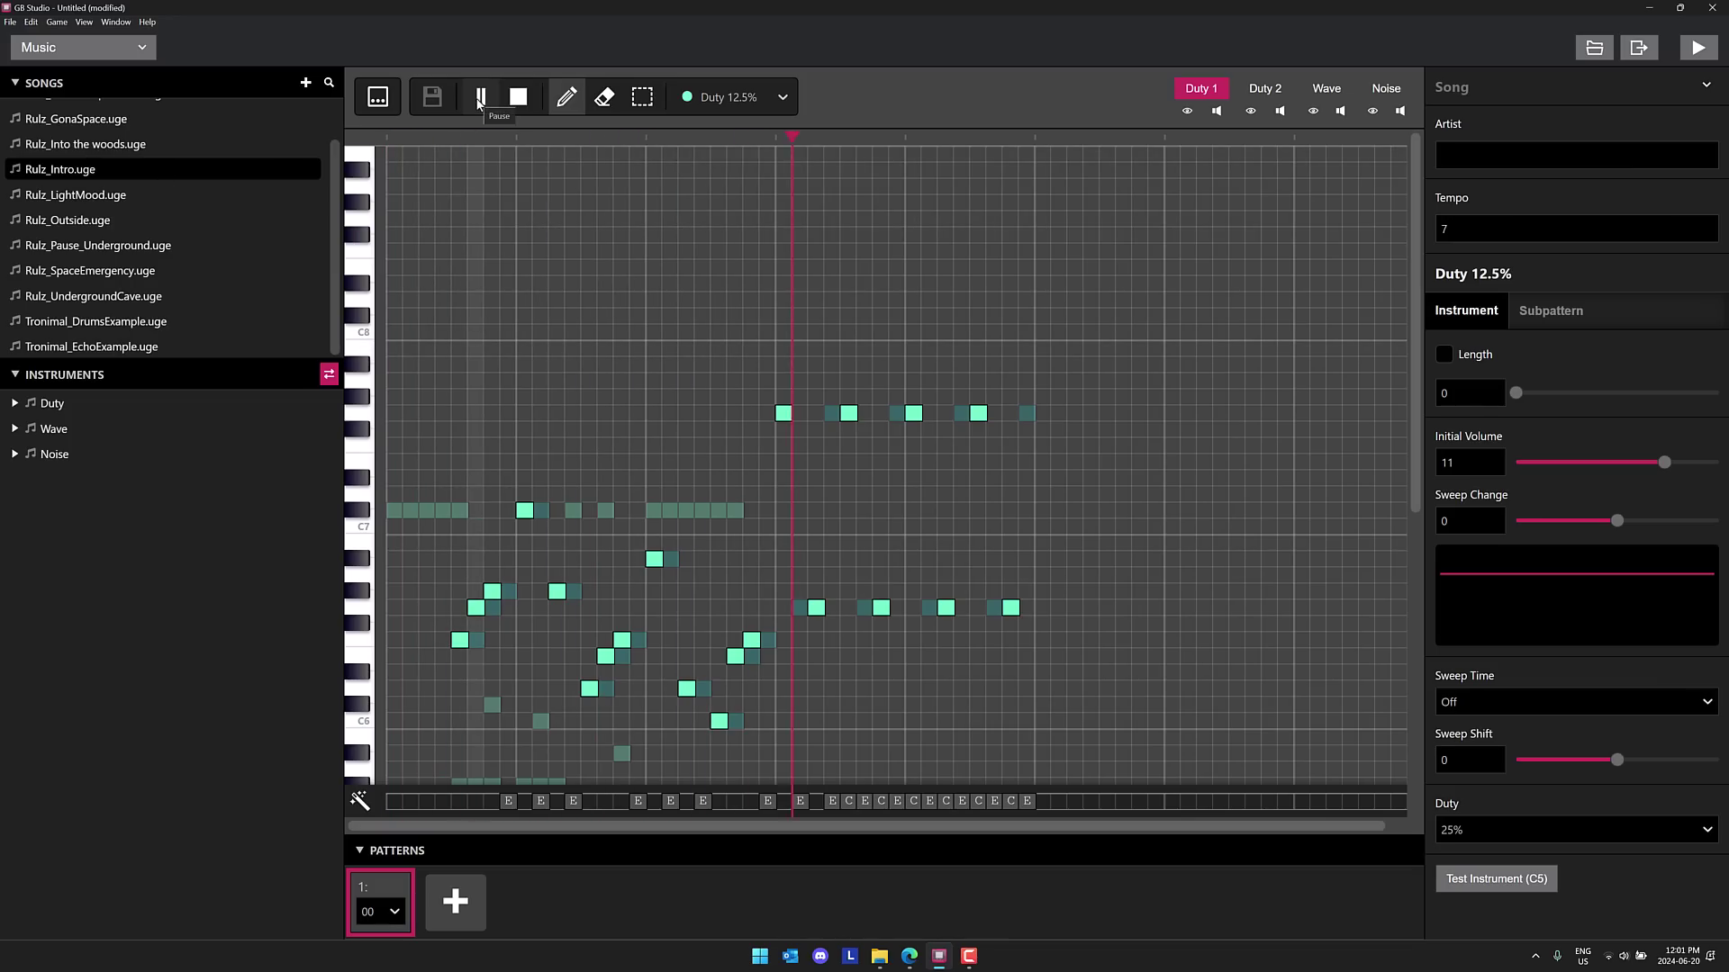
pyautogui.click(480, 99)
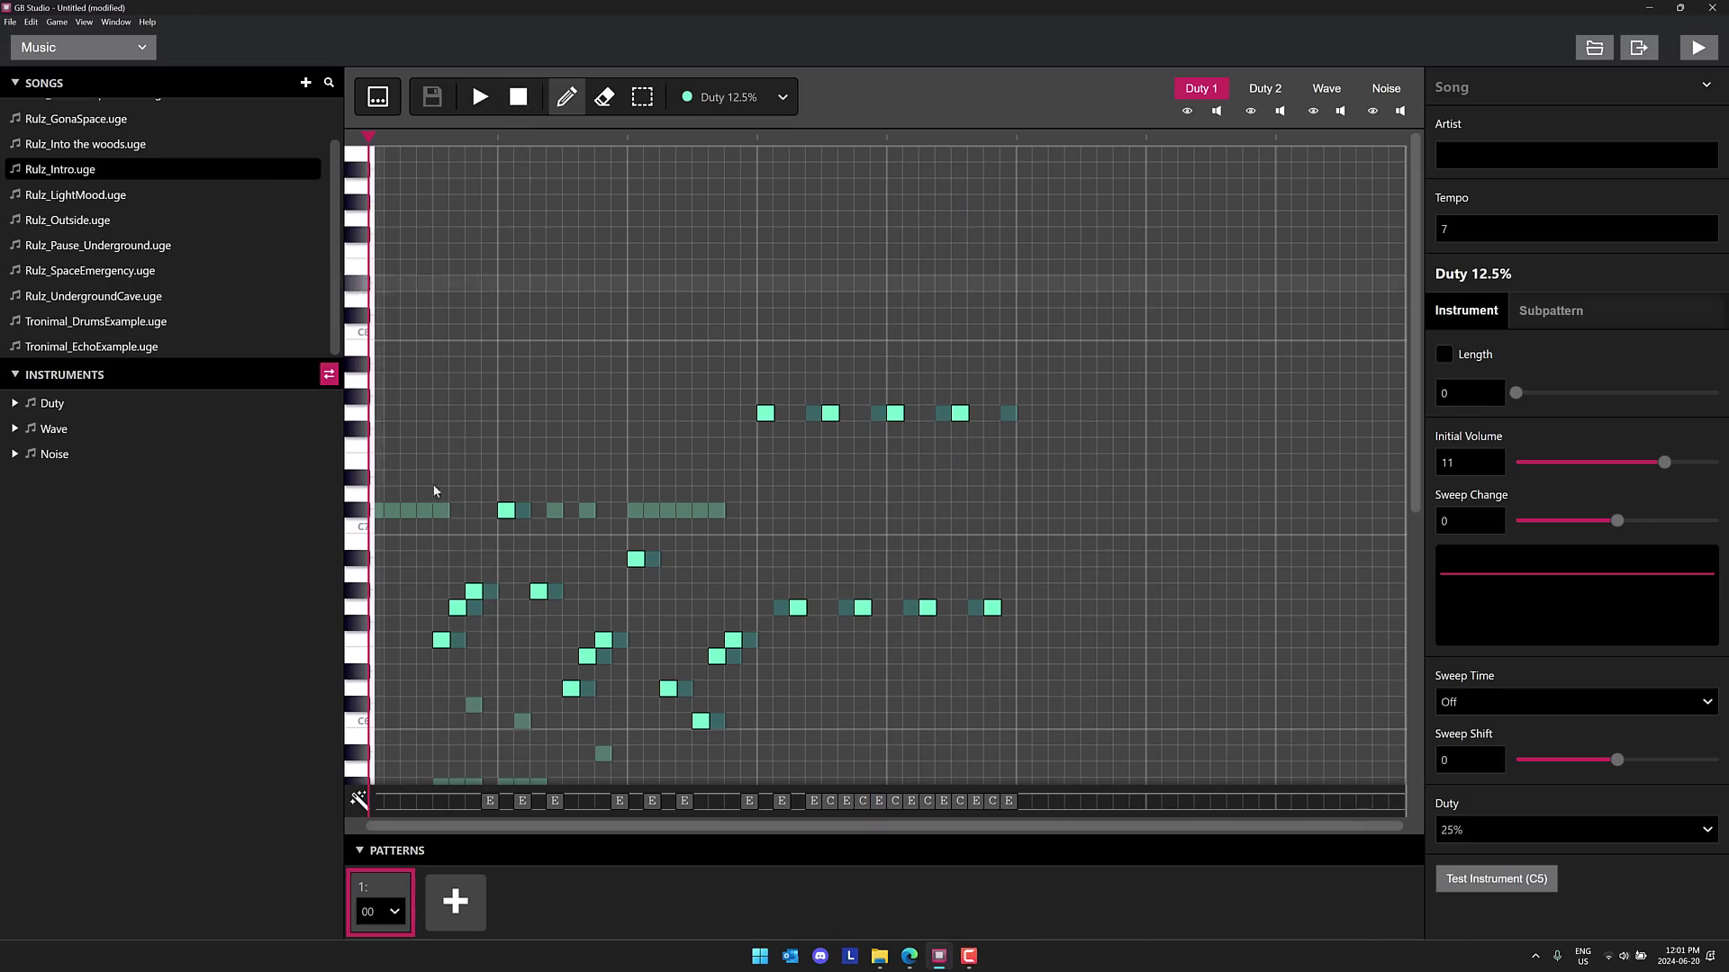
# - Add ten high notes to the Rulz_Intro melody in the piano roll
pyautogui.click(391, 363)
pyautogui.click(440, 348)
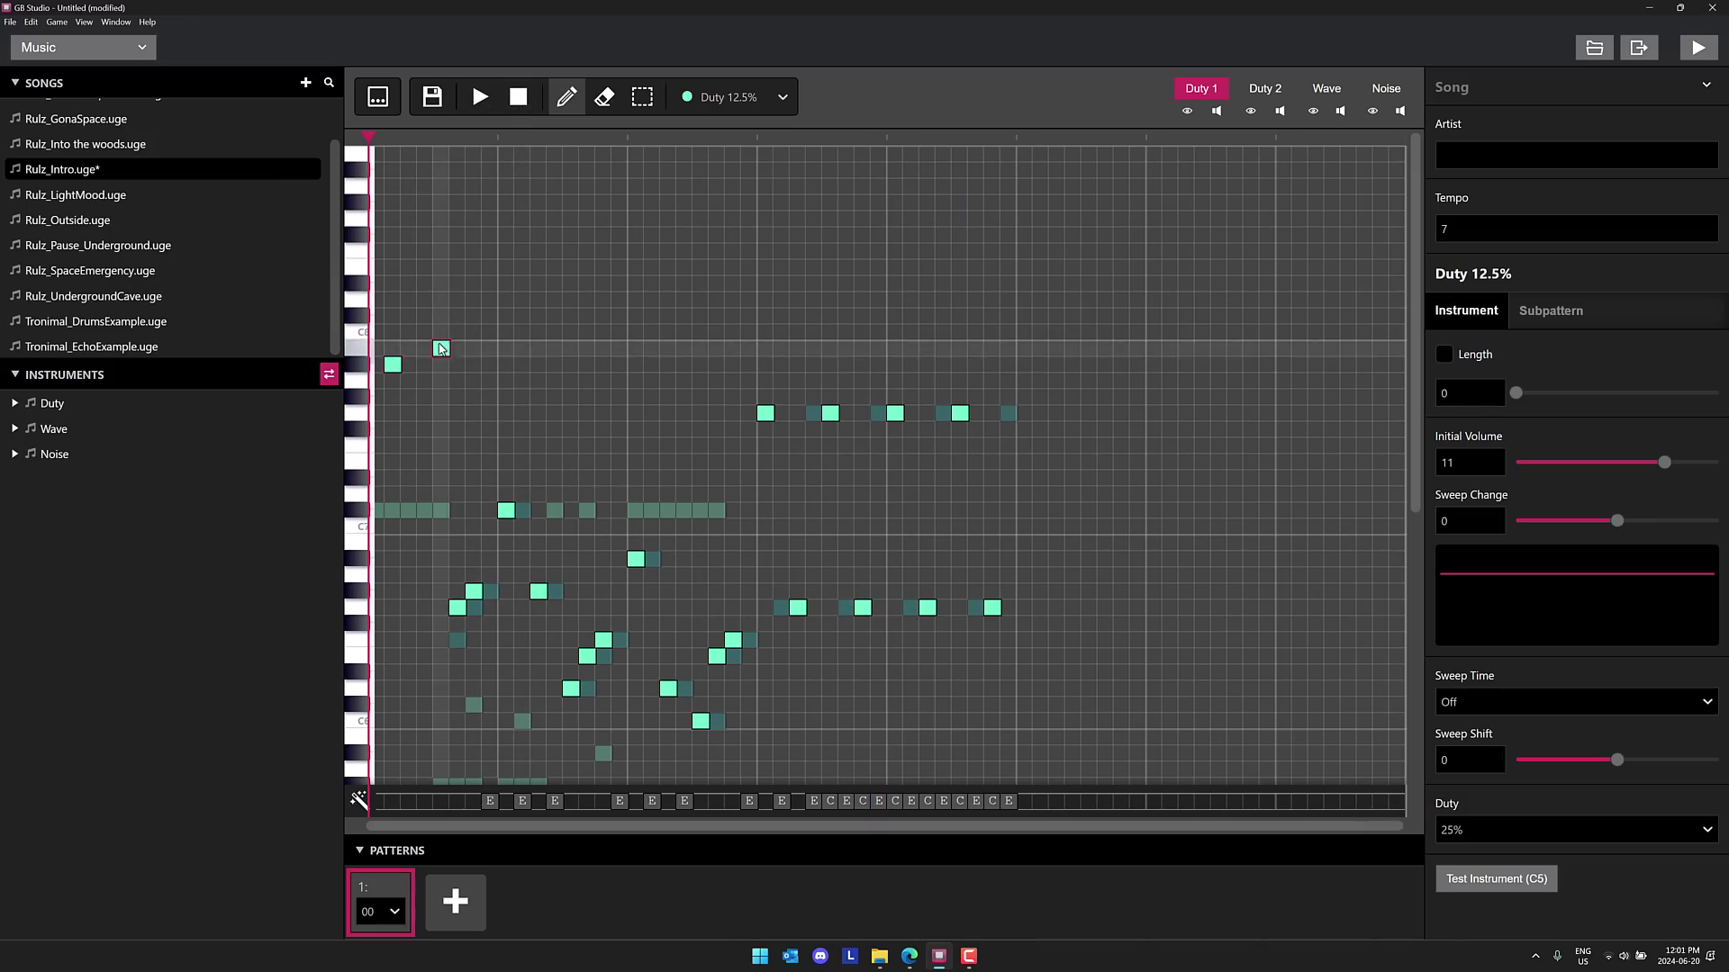
pyautogui.click(474, 299)
pyautogui.click(537, 267)
pyautogui.click(570, 315)
pyautogui.click(635, 266)
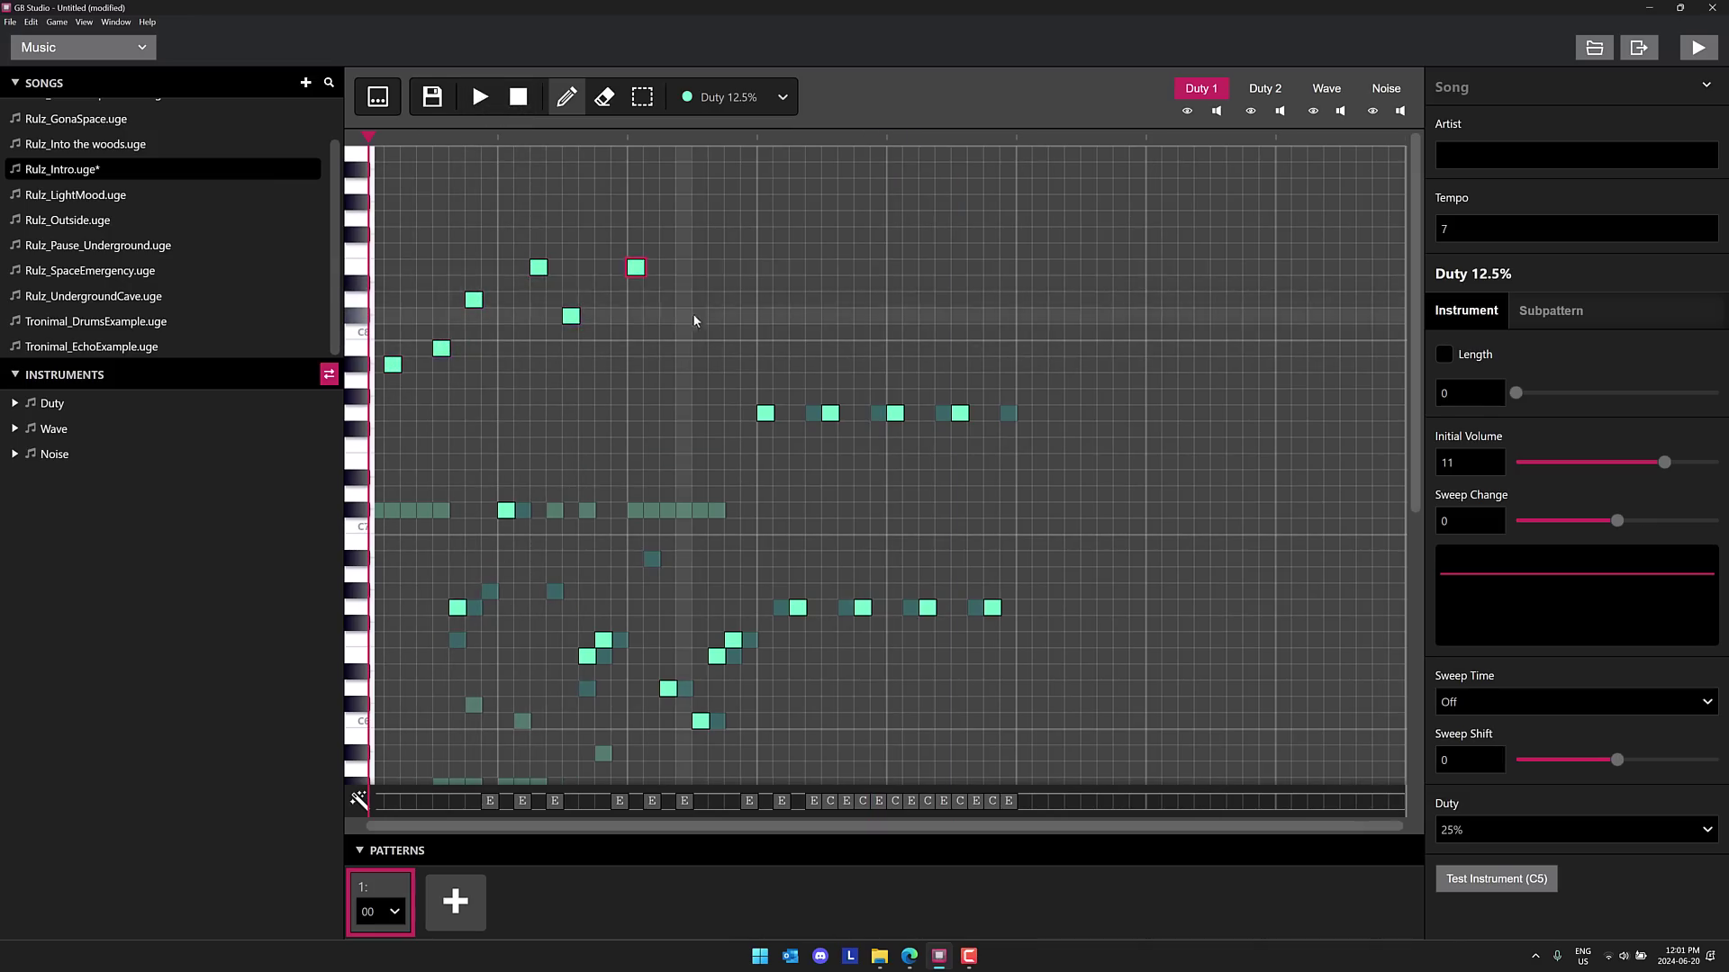
pyautogui.click(700, 315)
pyautogui.click(796, 250)
pyautogui.click(894, 298)
pyautogui.click(992, 331)
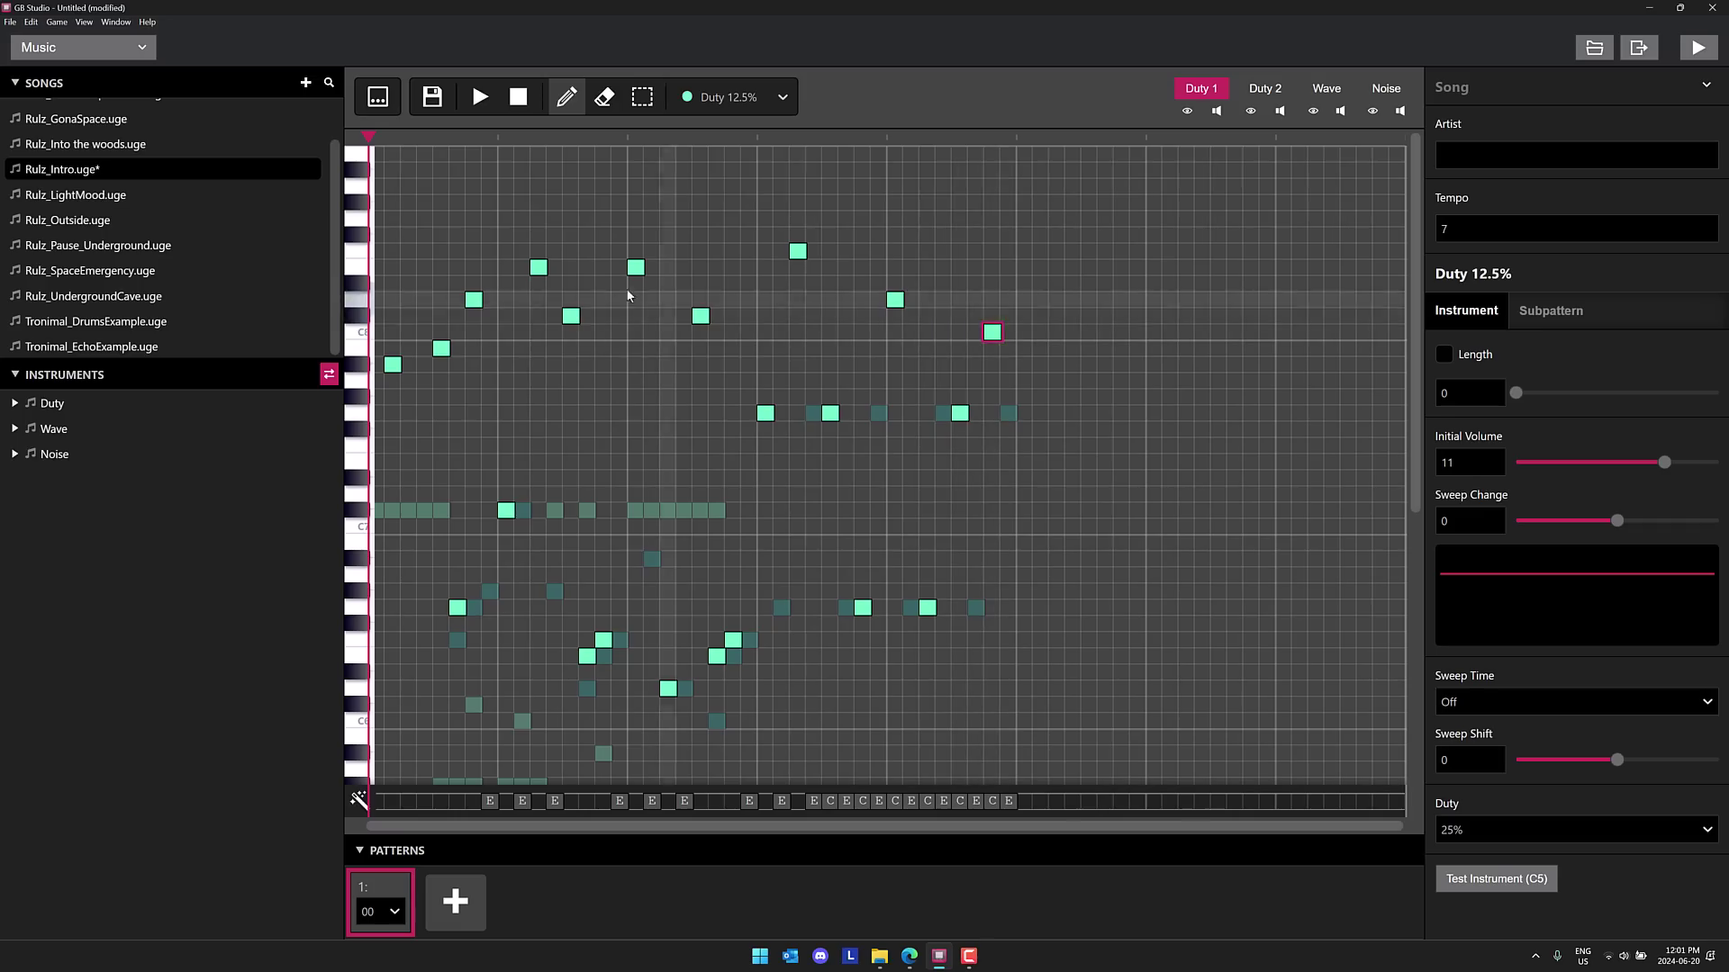
# - Replay the edited song and select the 05: Duty 12.5% plink instrument
pyautogui.click(477, 100)
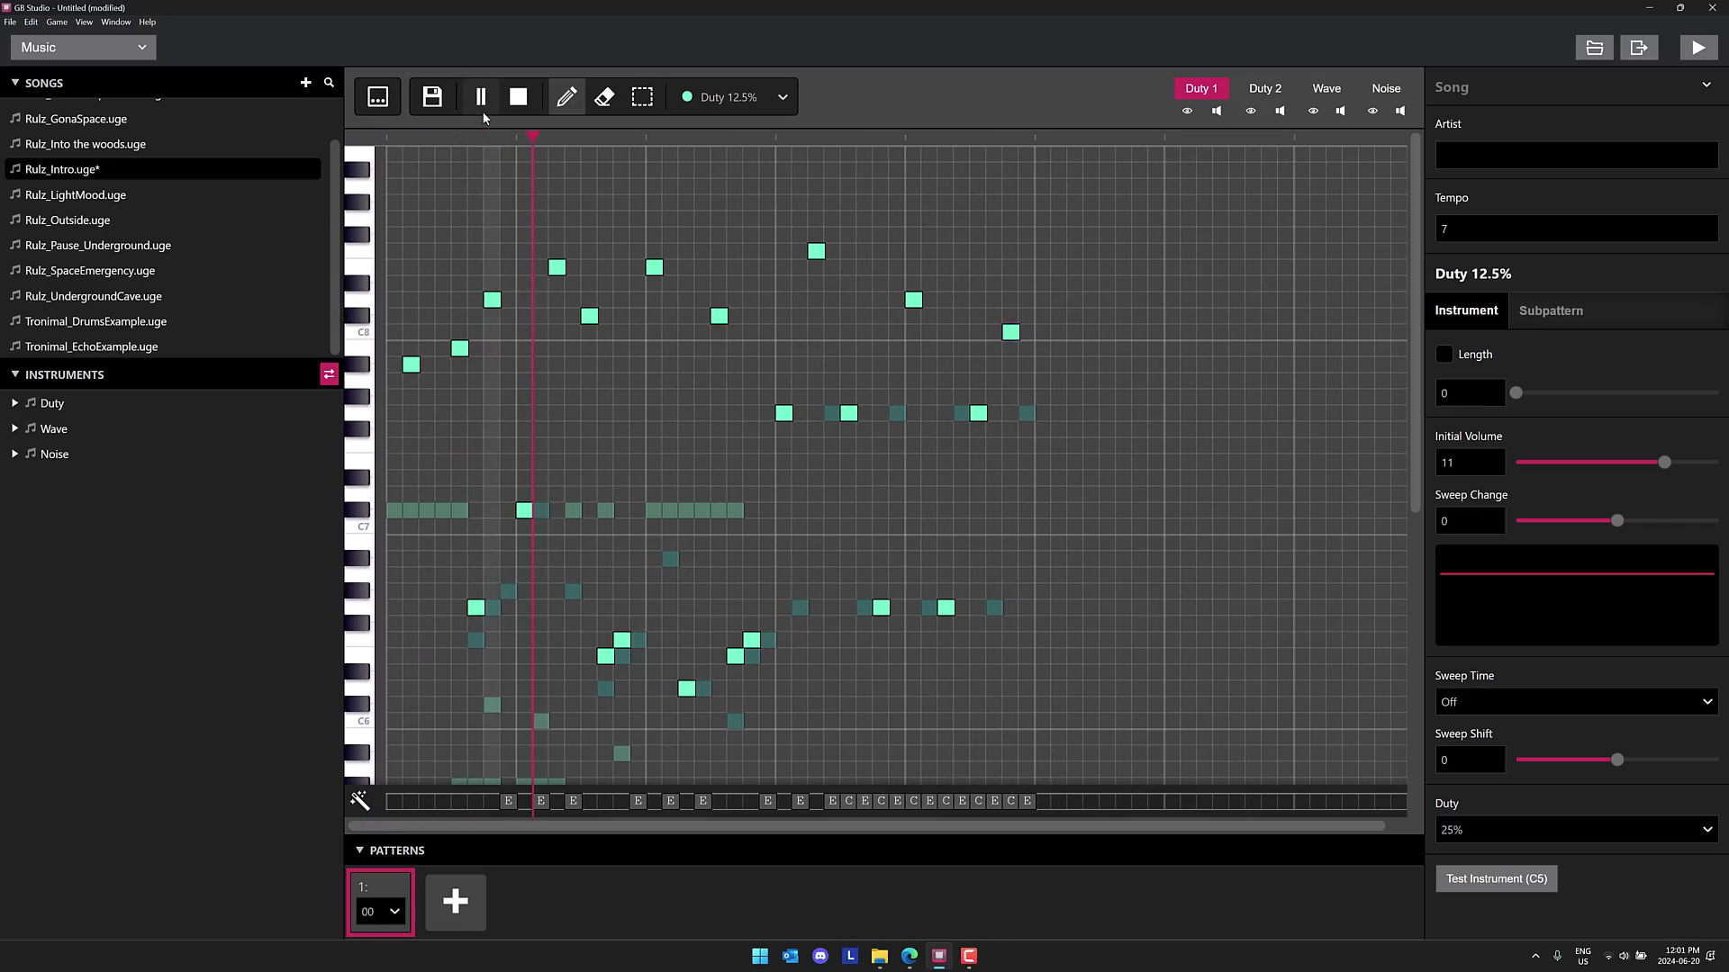
pyautogui.click(518, 101)
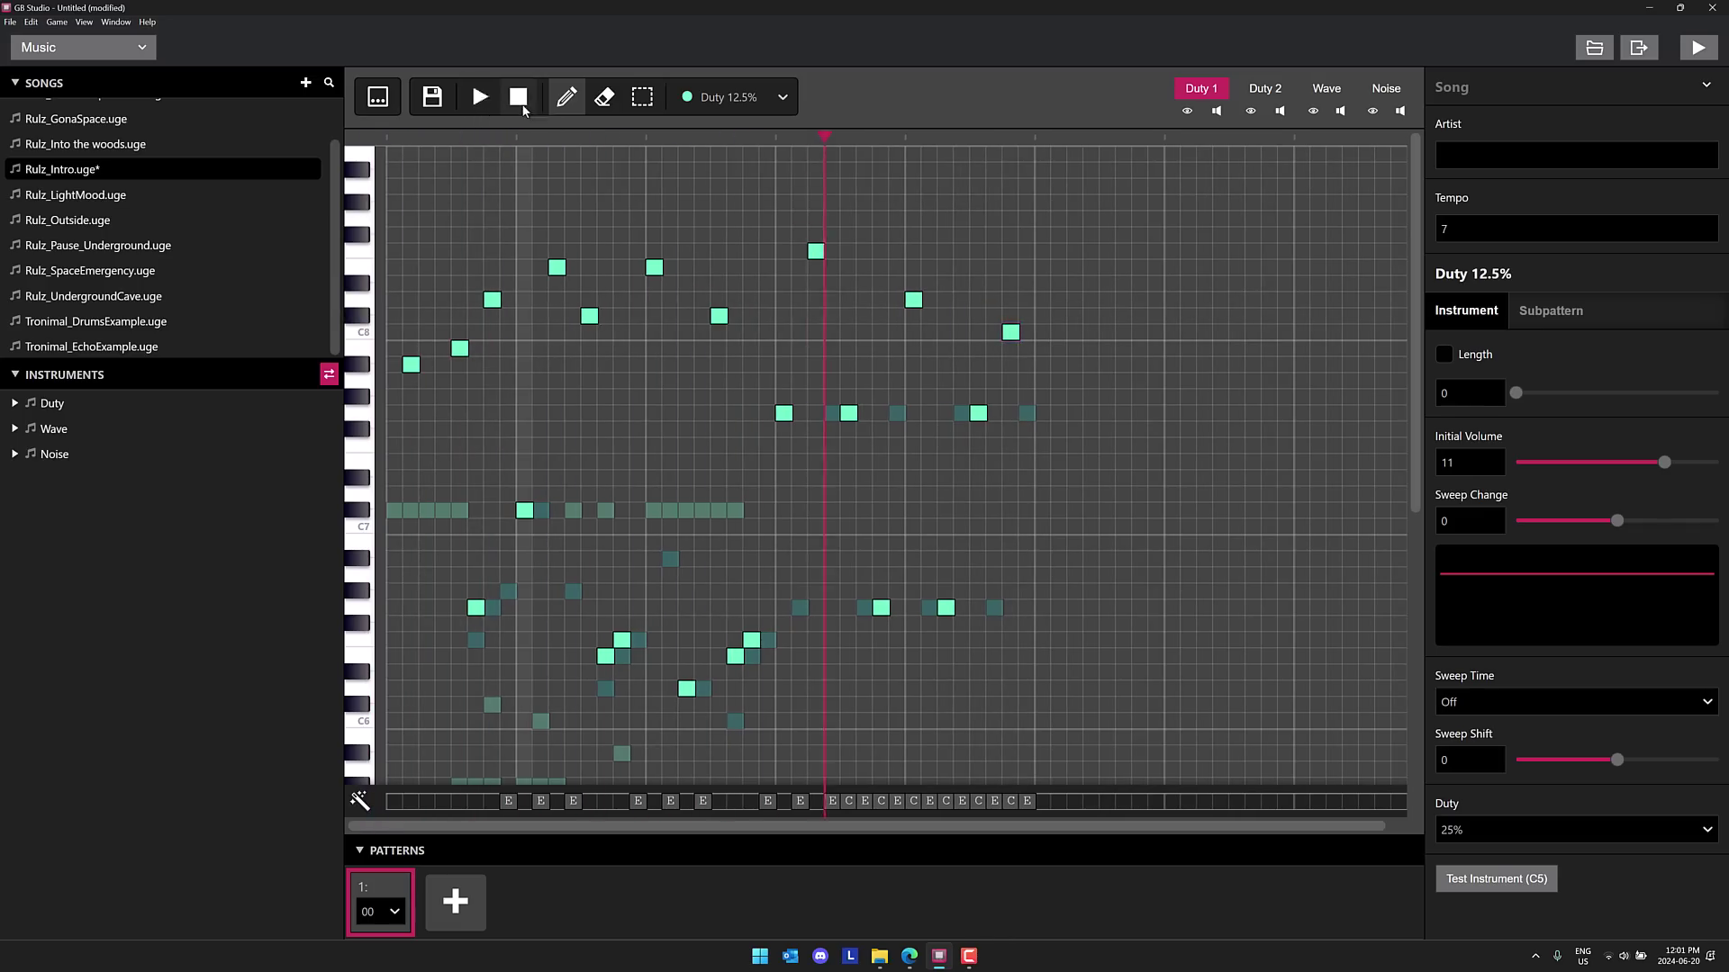
pyautogui.click(29, 407)
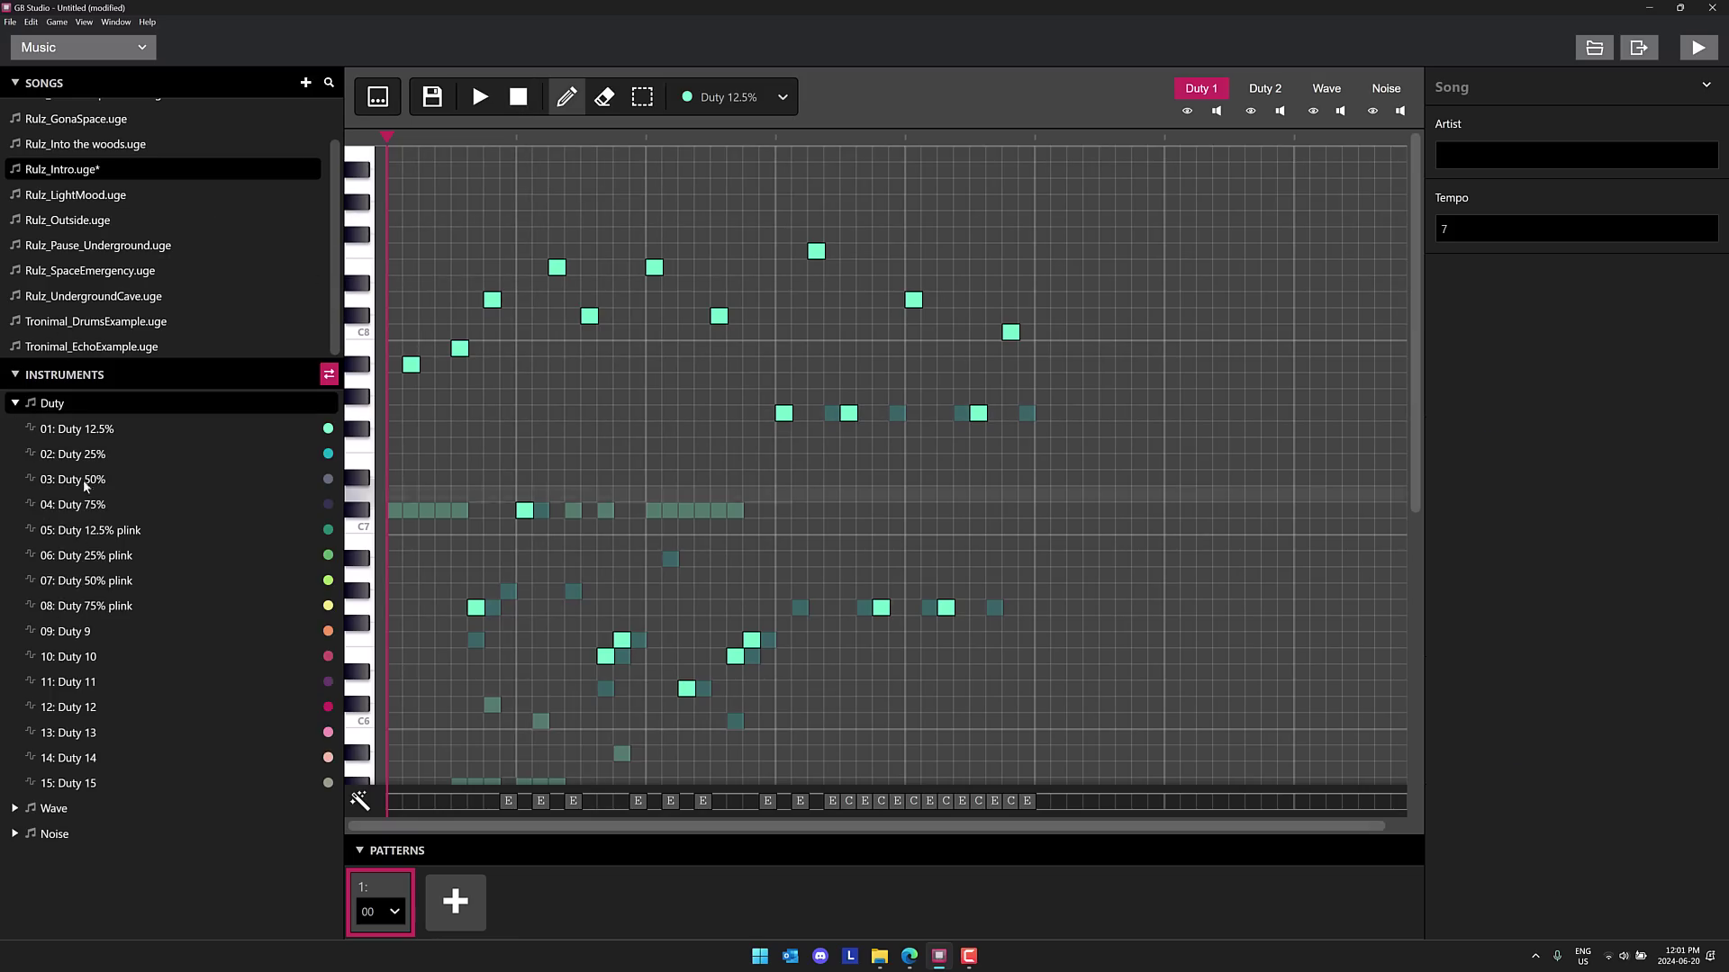
pyautogui.click(99, 532)
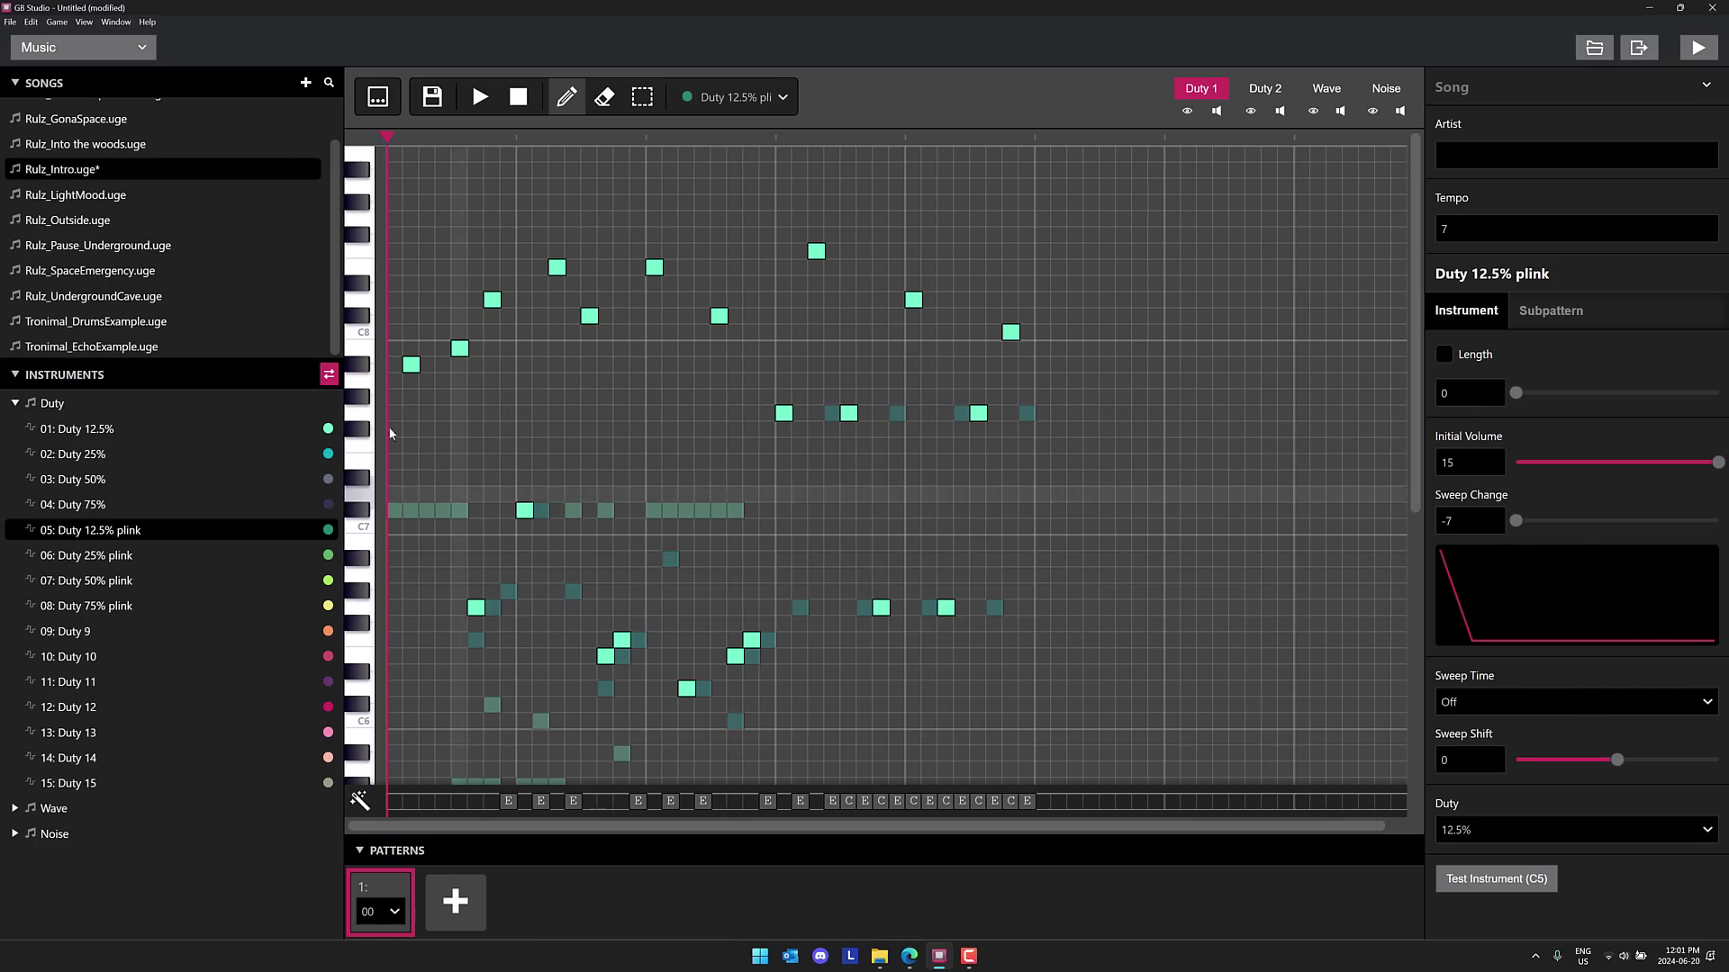
pyautogui.click(105, 54)
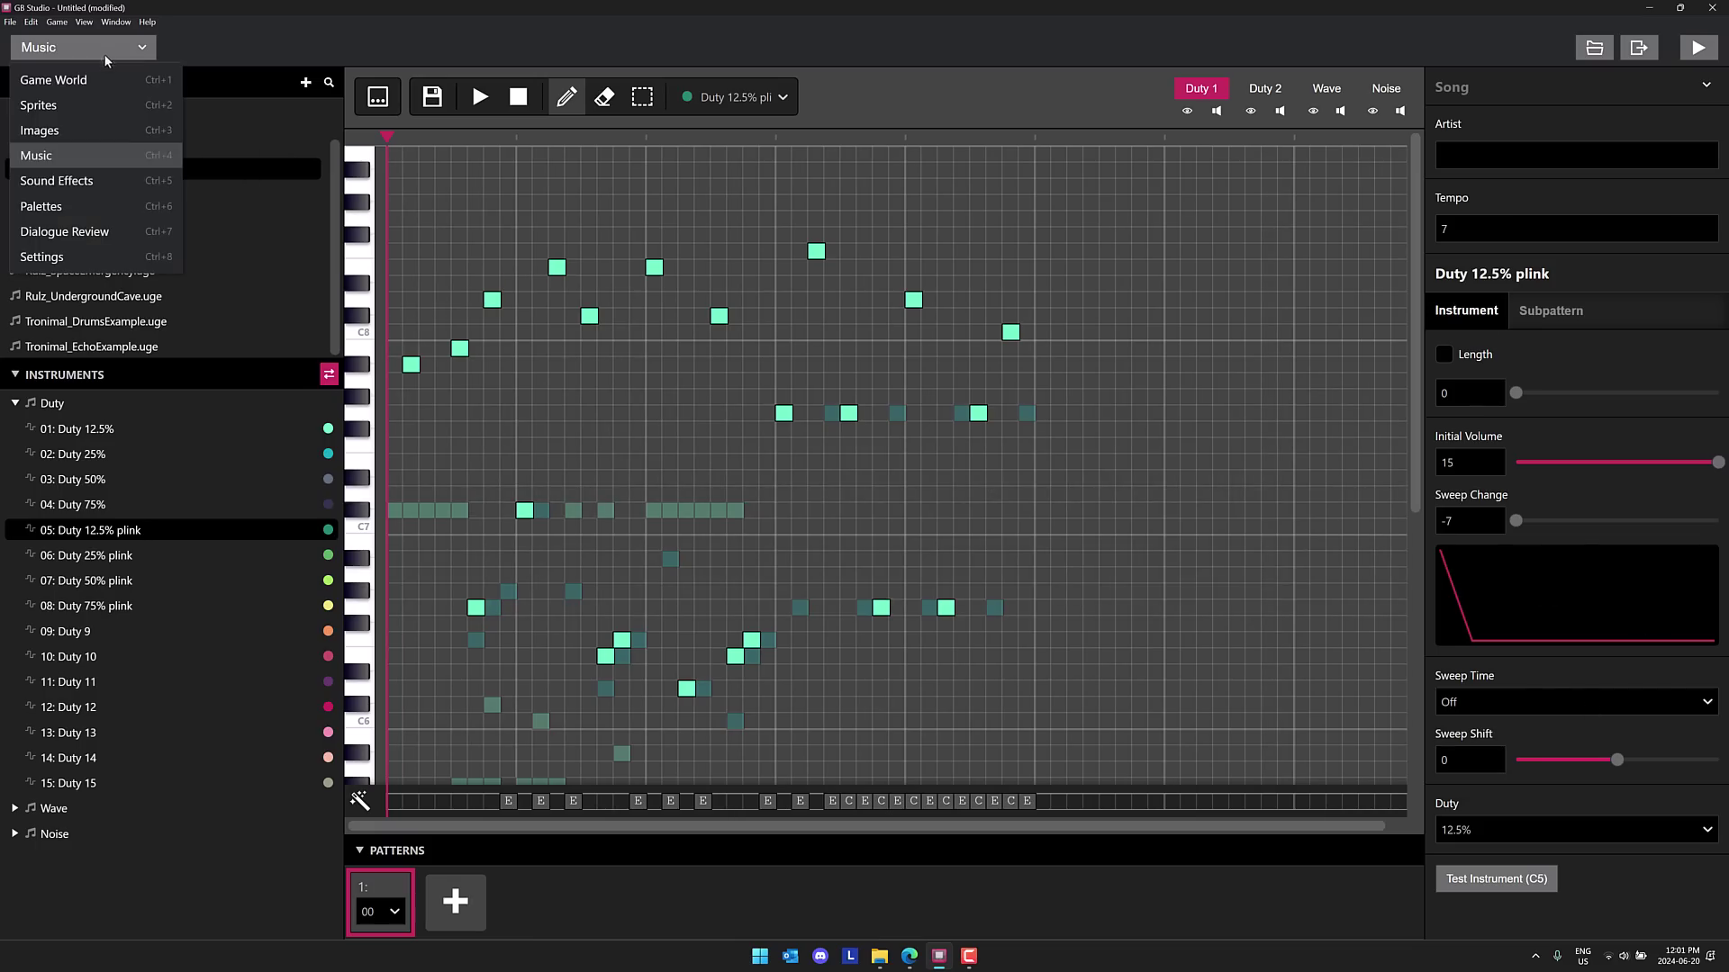
# - Switch to Sound Effects, discarding the unsaved Rulz_Intro song changes
pyautogui.click(62, 181)
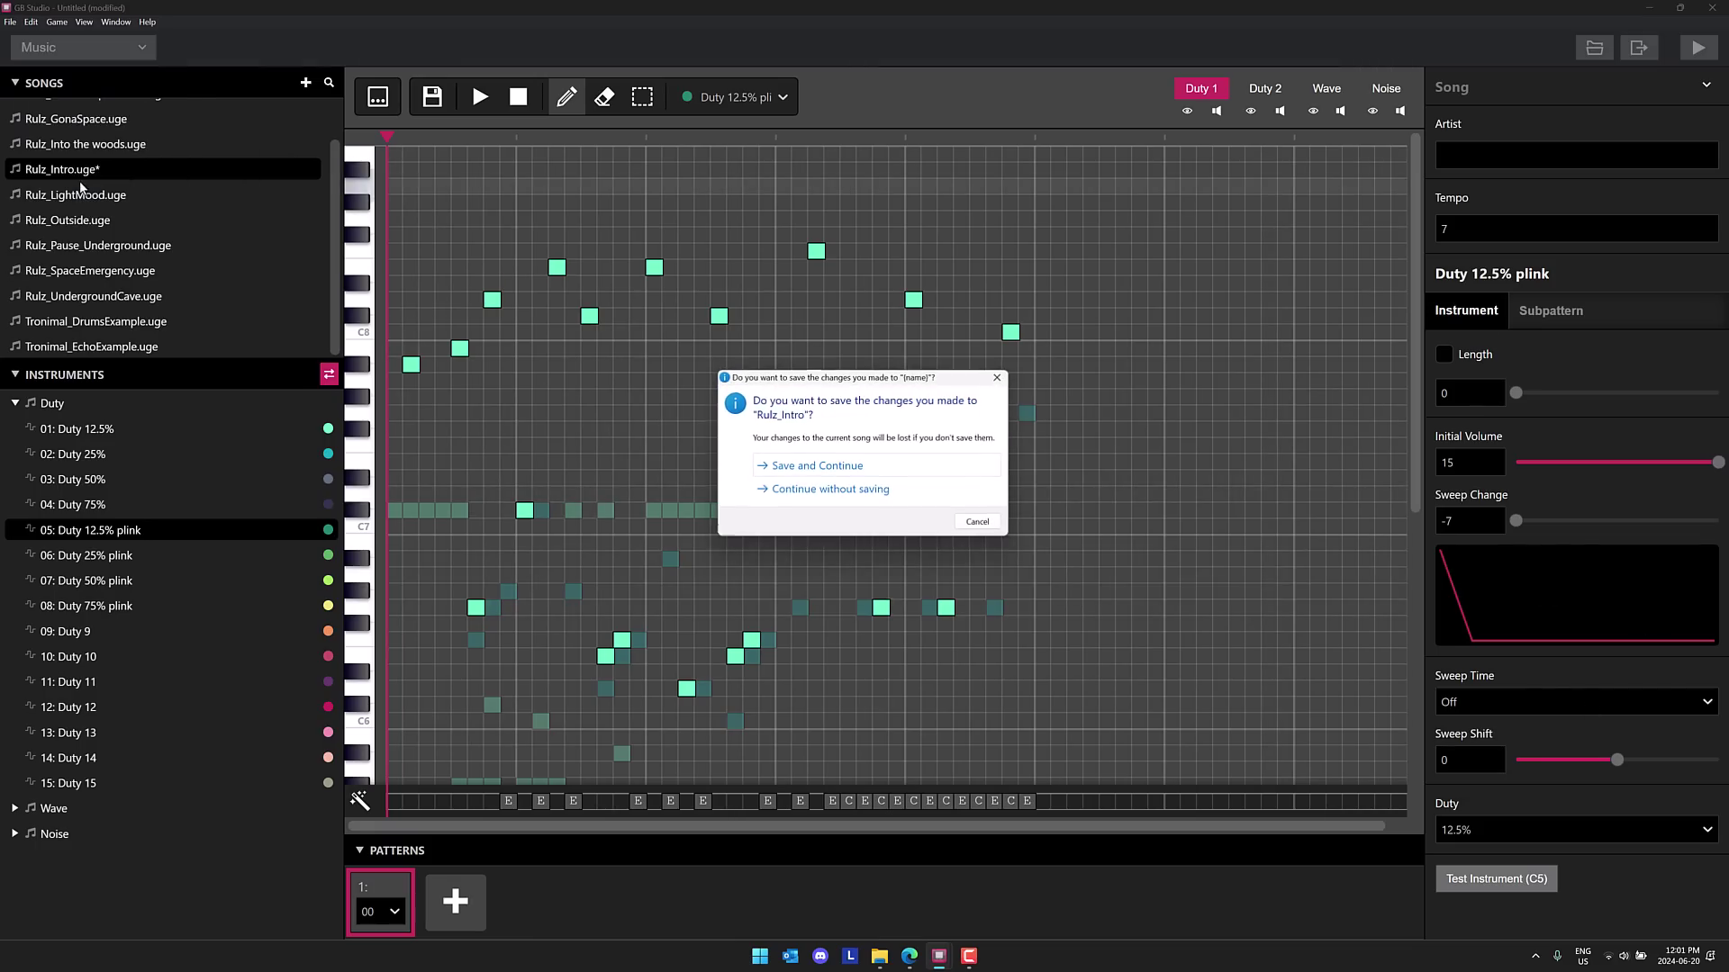
pyautogui.click(820, 490)
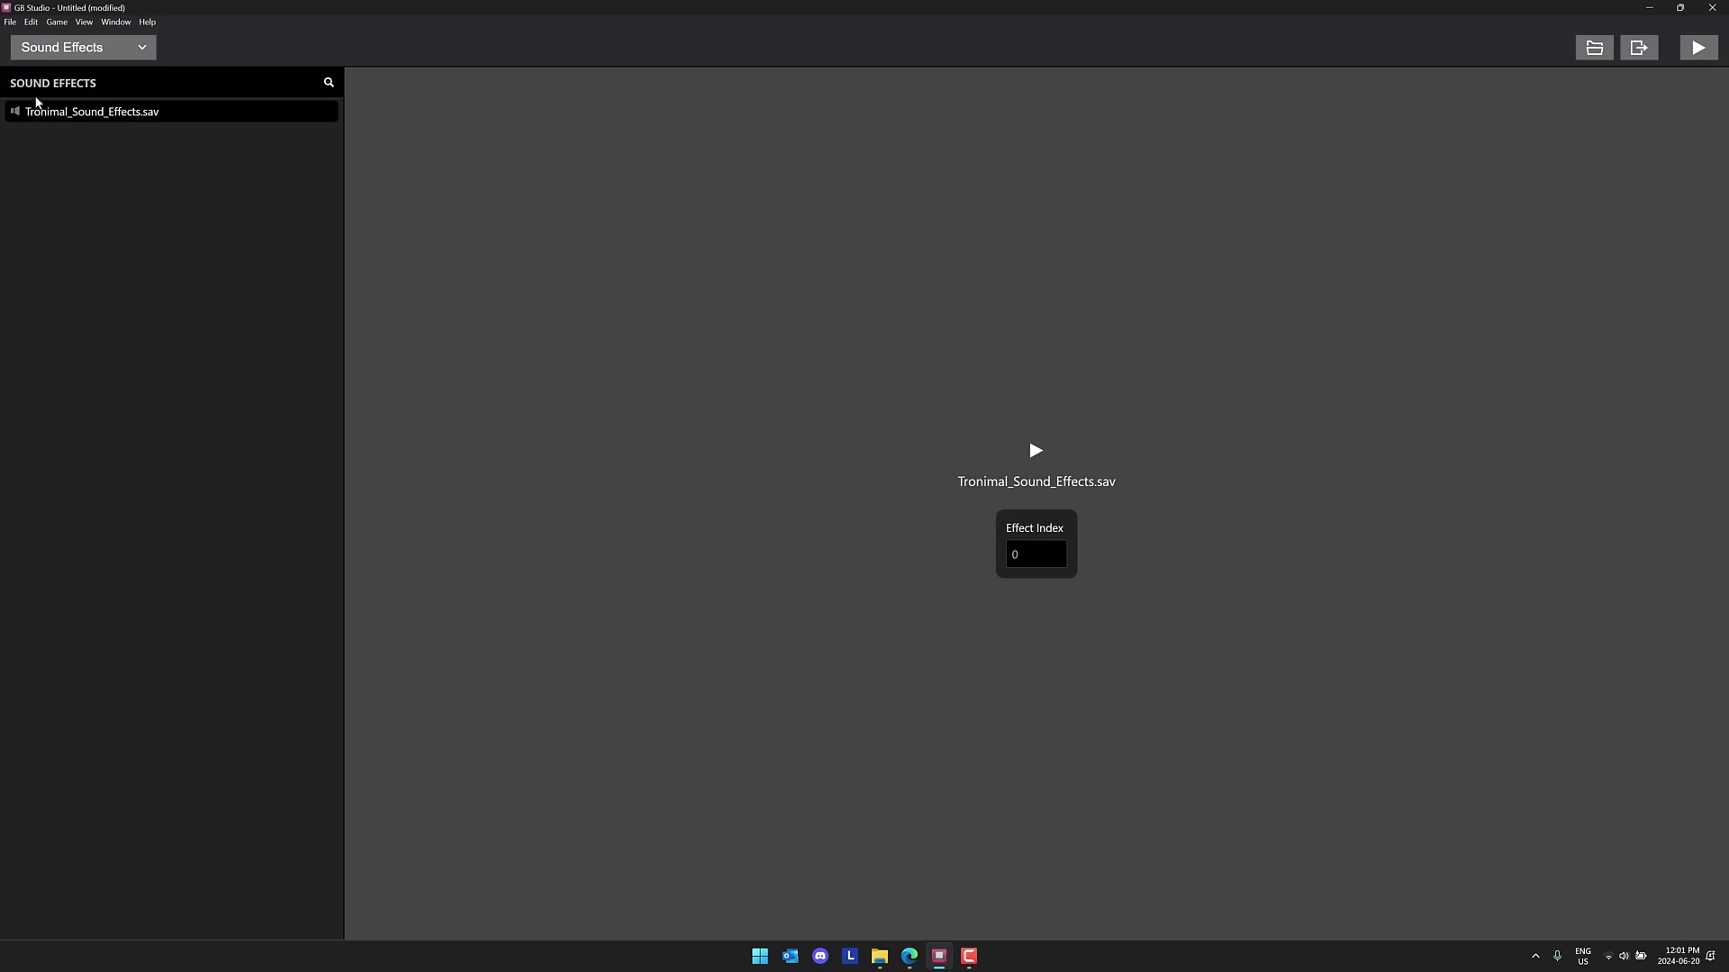
pyautogui.click(60, 47)
# - View the Palettes, then expand the caves/Cave lines in Dialogue Review
pyautogui.click(76, 204)
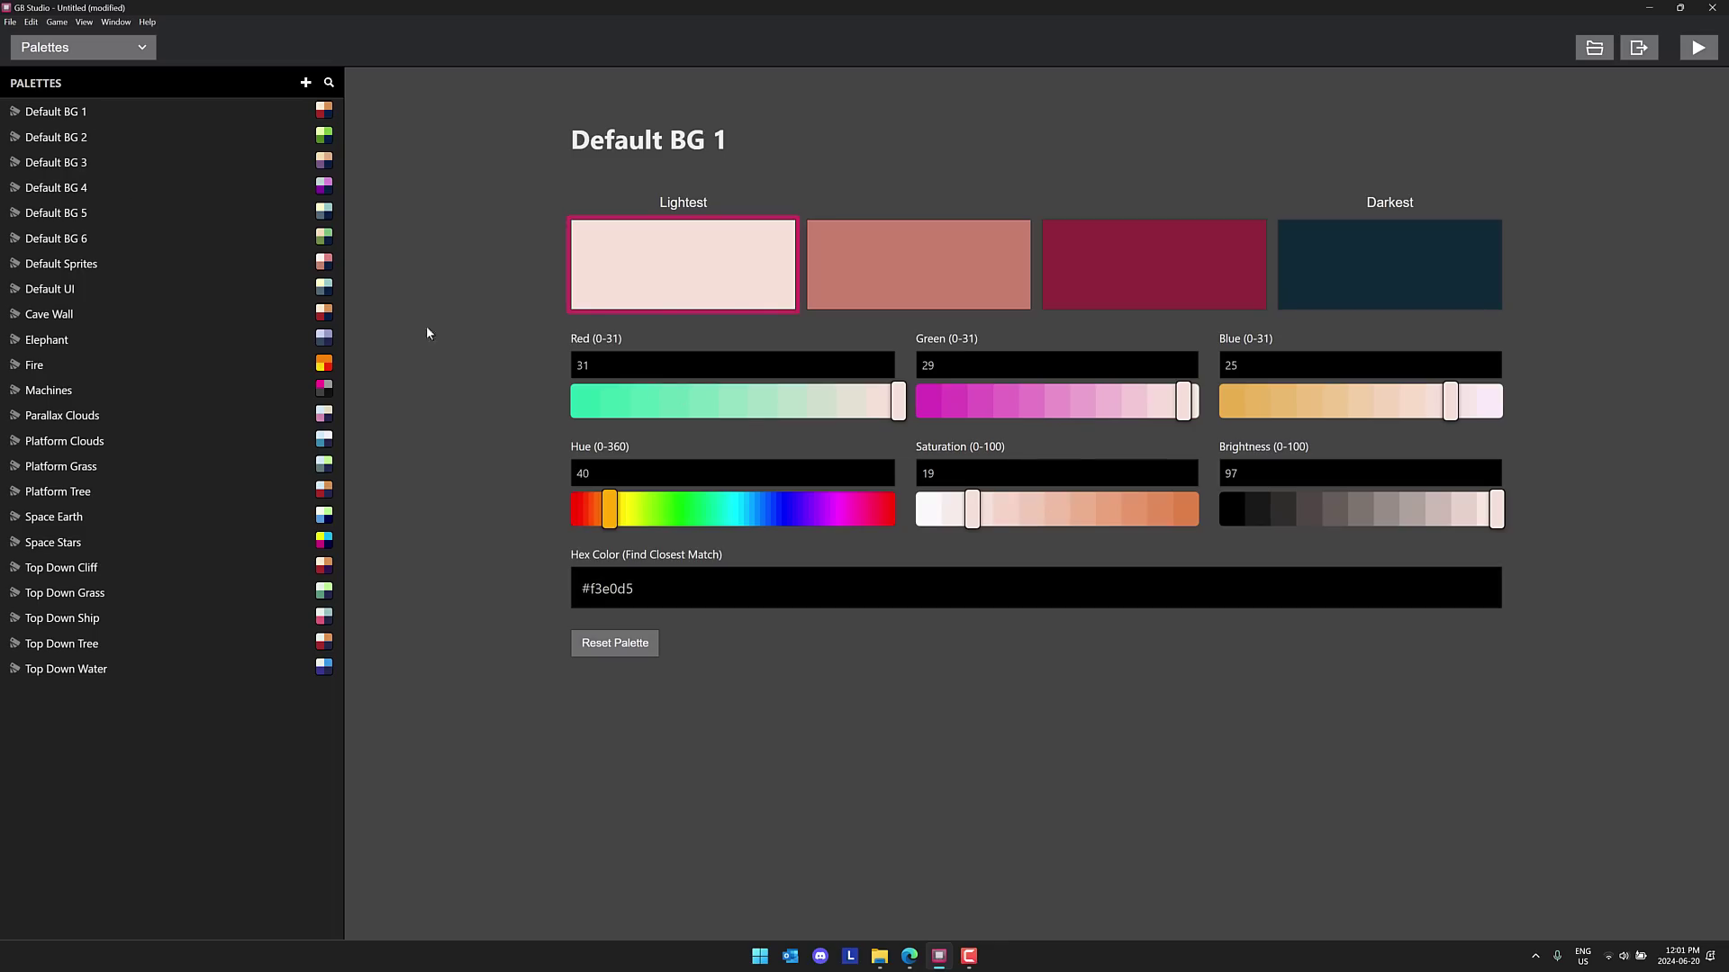
pyautogui.click(109, 51)
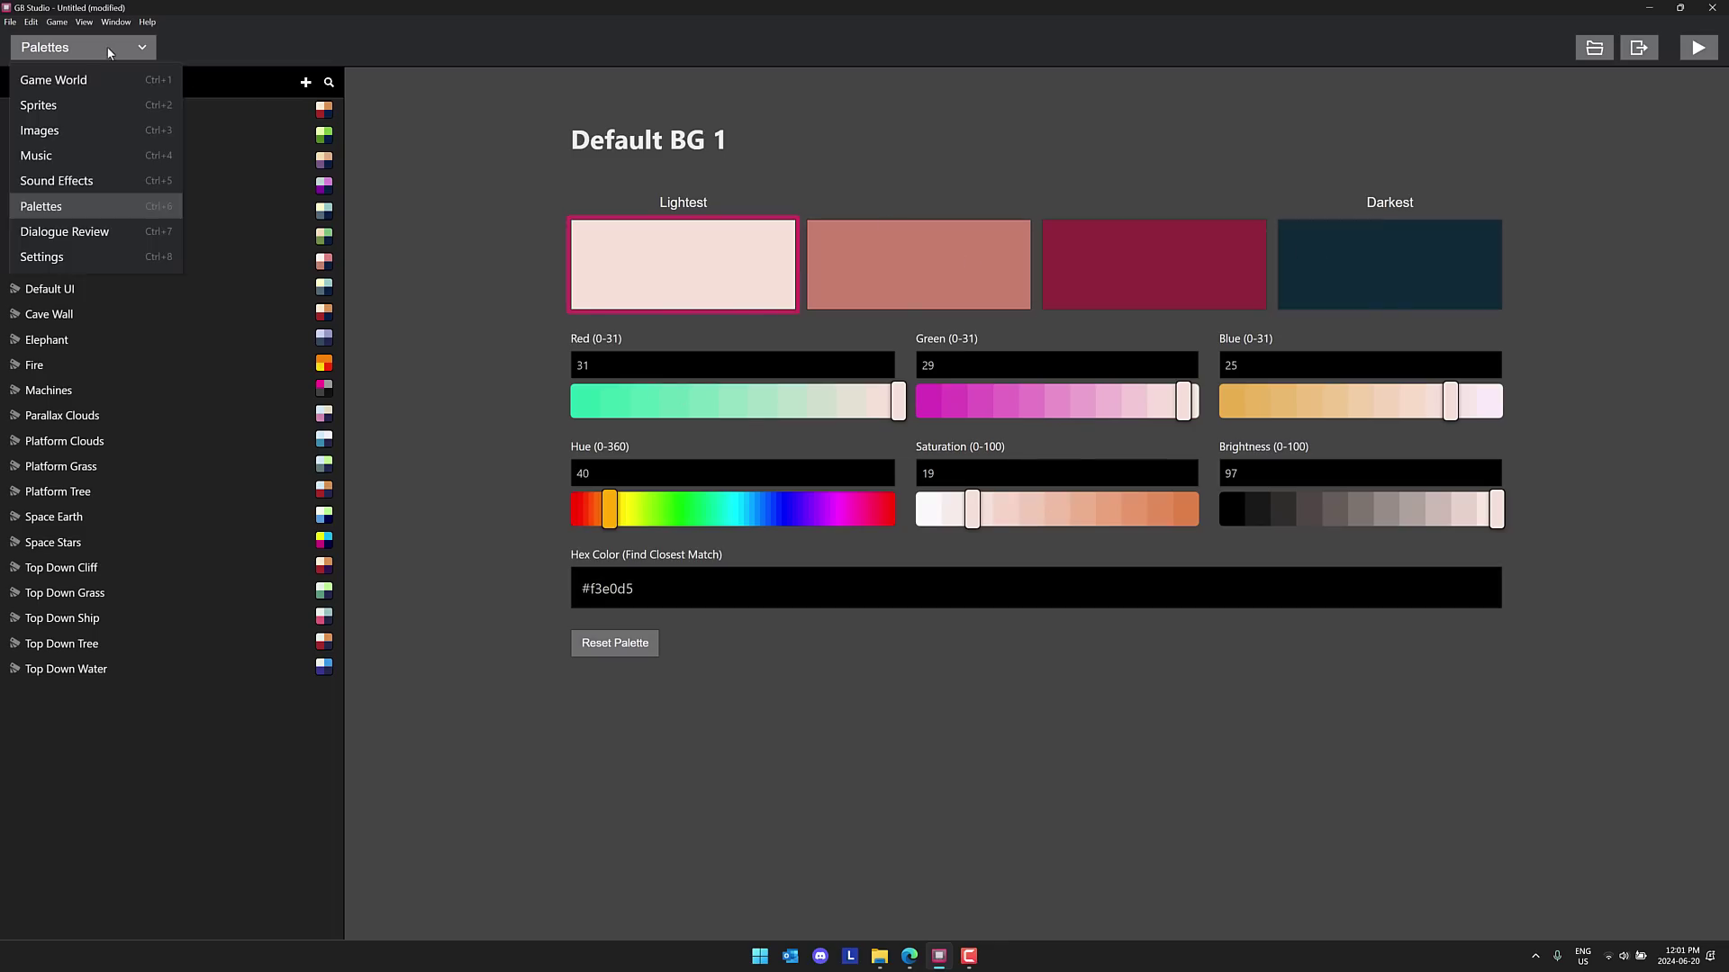
pyautogui.click(71, 229)
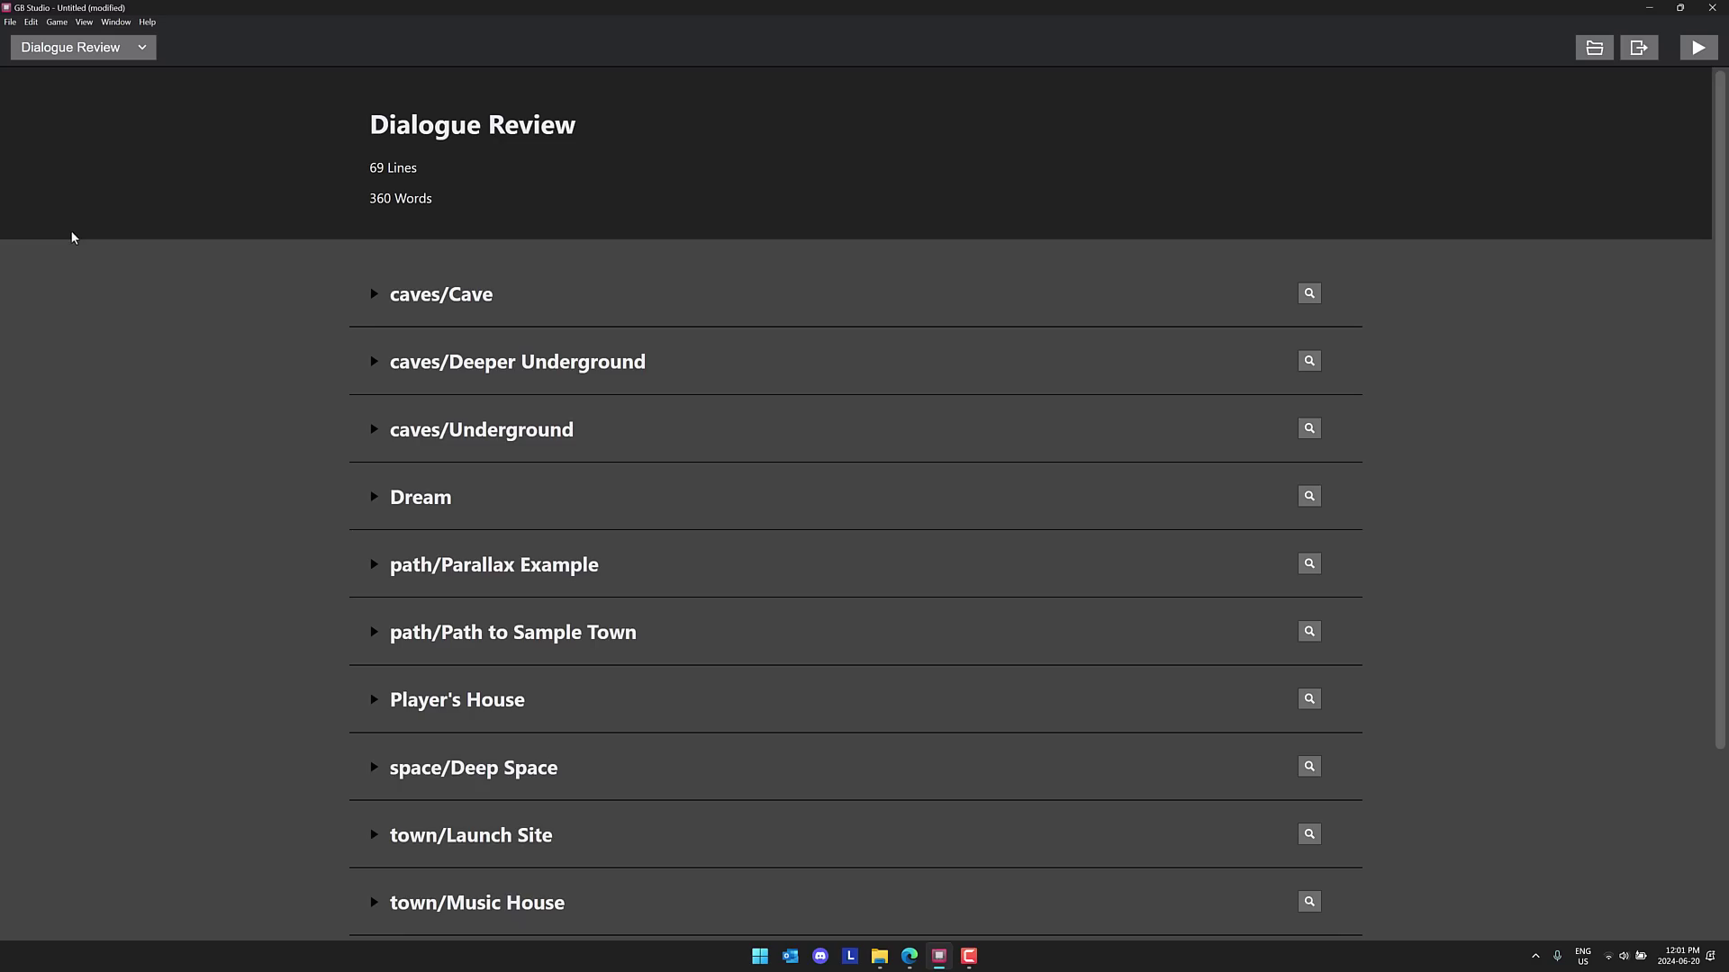
pyautogui.click(376, 296)
pyautogui.scroll(-2, 634, 599)
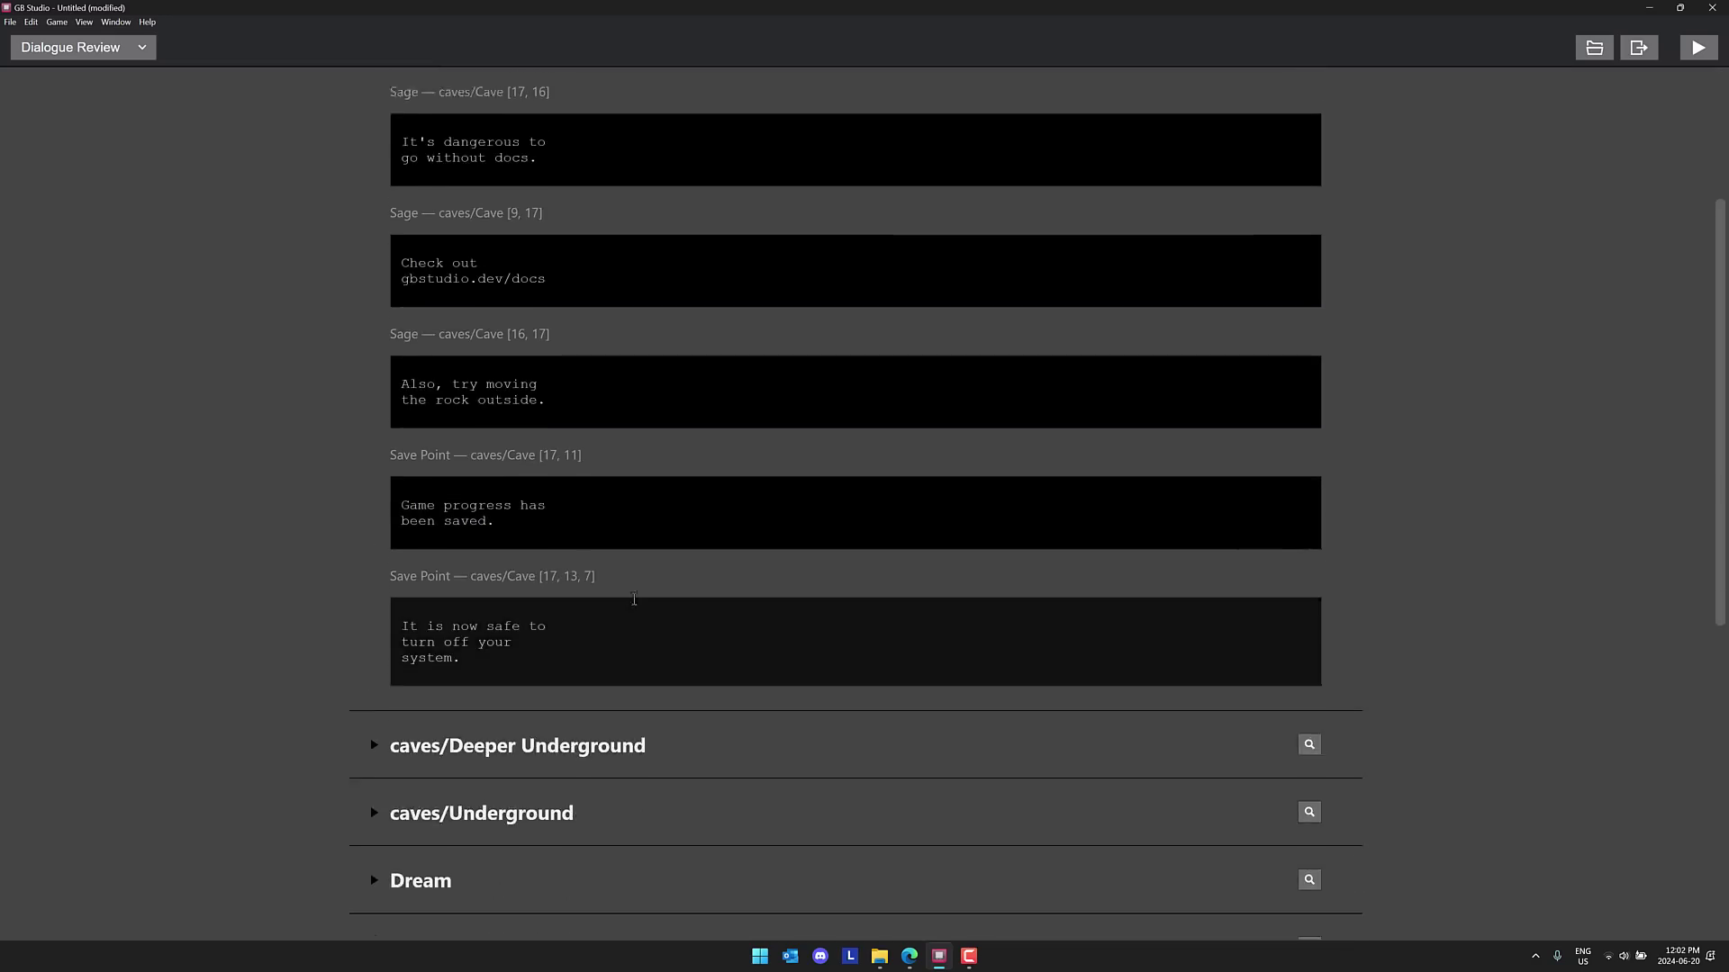
pyautogui.scroll(2, 634, 599)
pyautogui.click(104, 51)
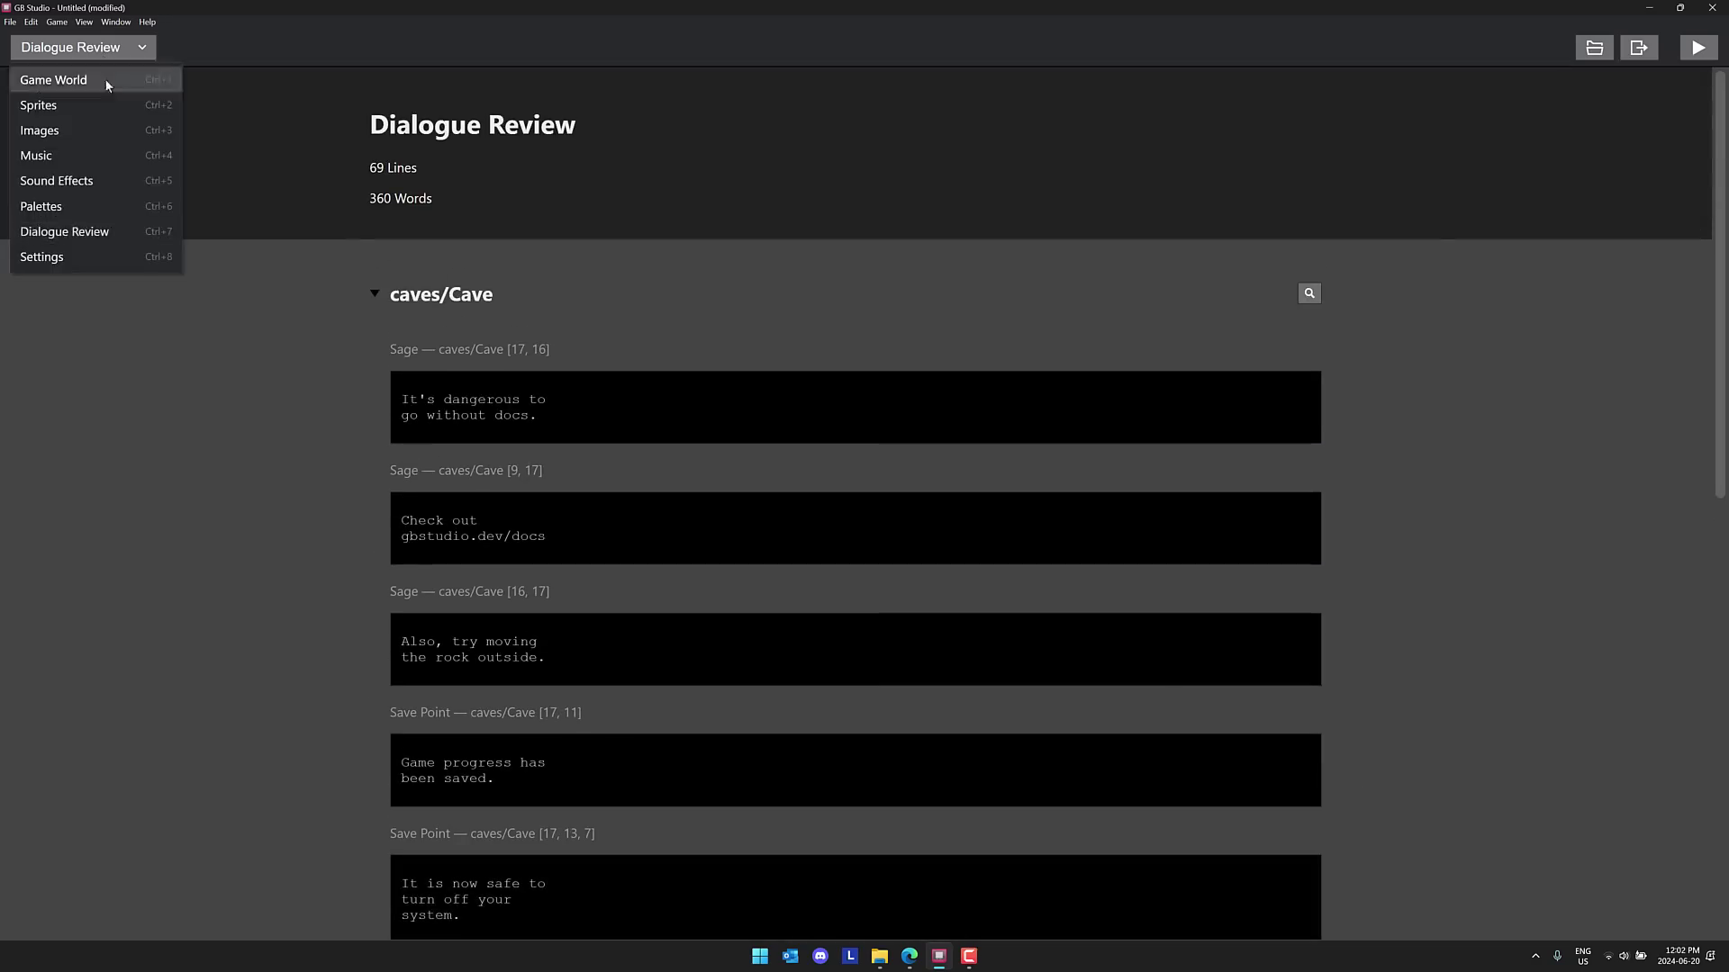
# - Open project Settings and jump to the Super GB Options and Shoot Em' Up sections
pyautogui.click(59, 260)
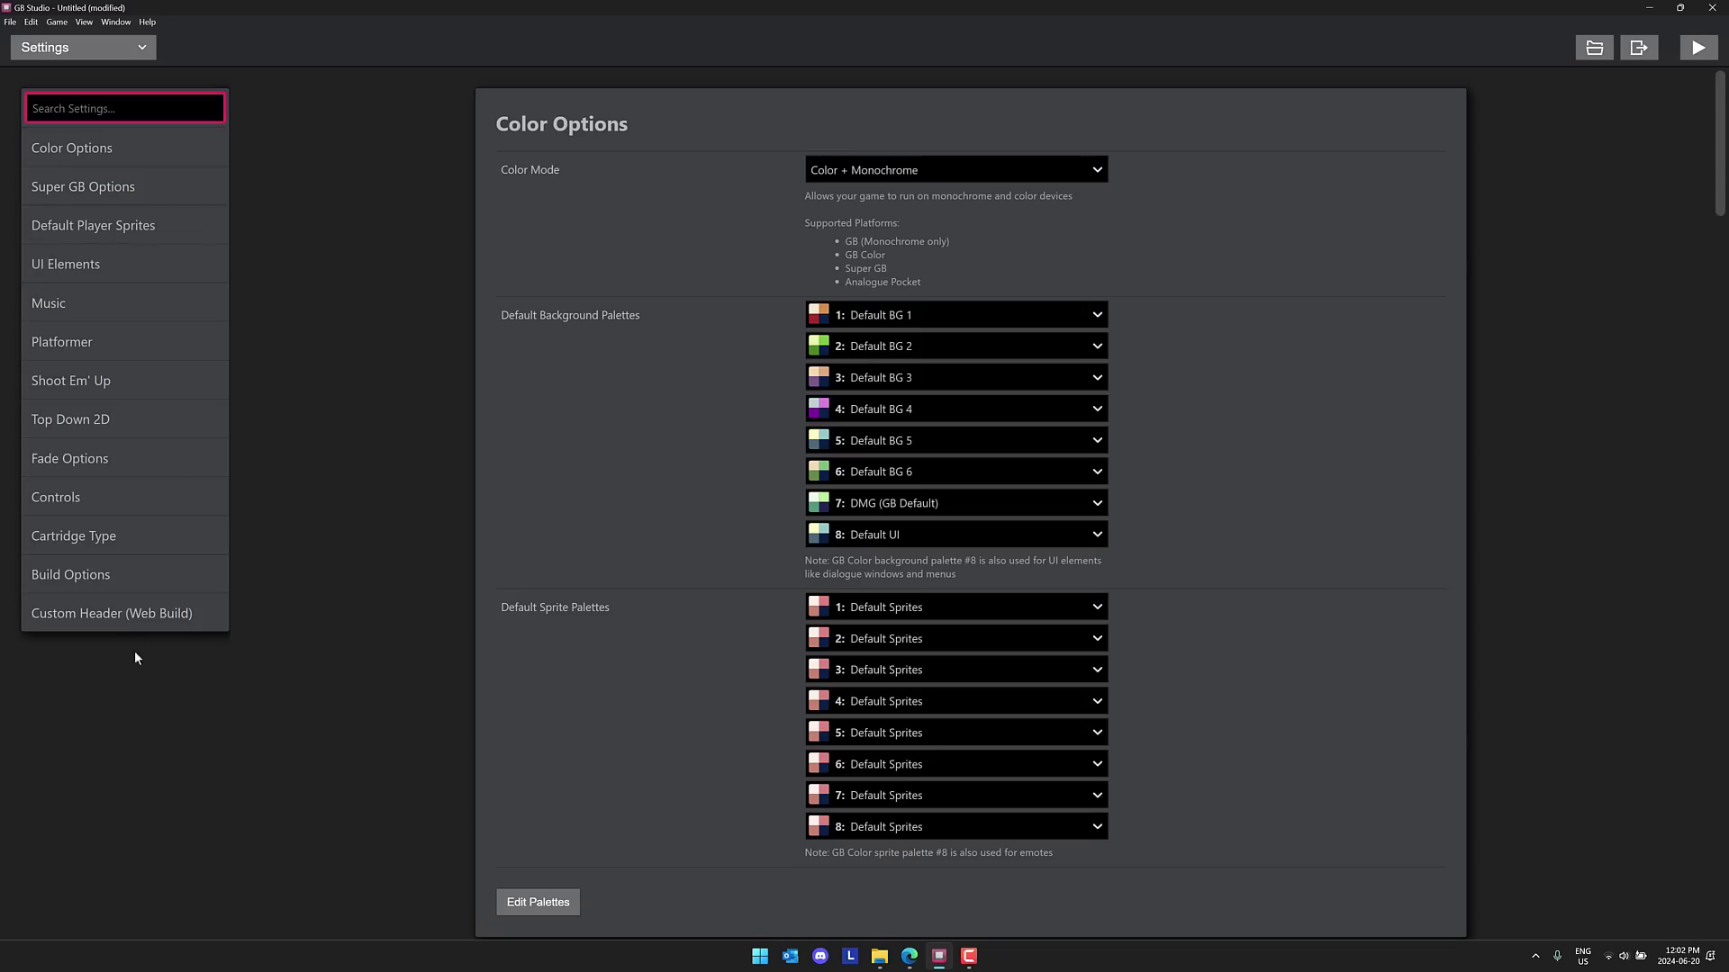
pyautogui.click(93, 148)
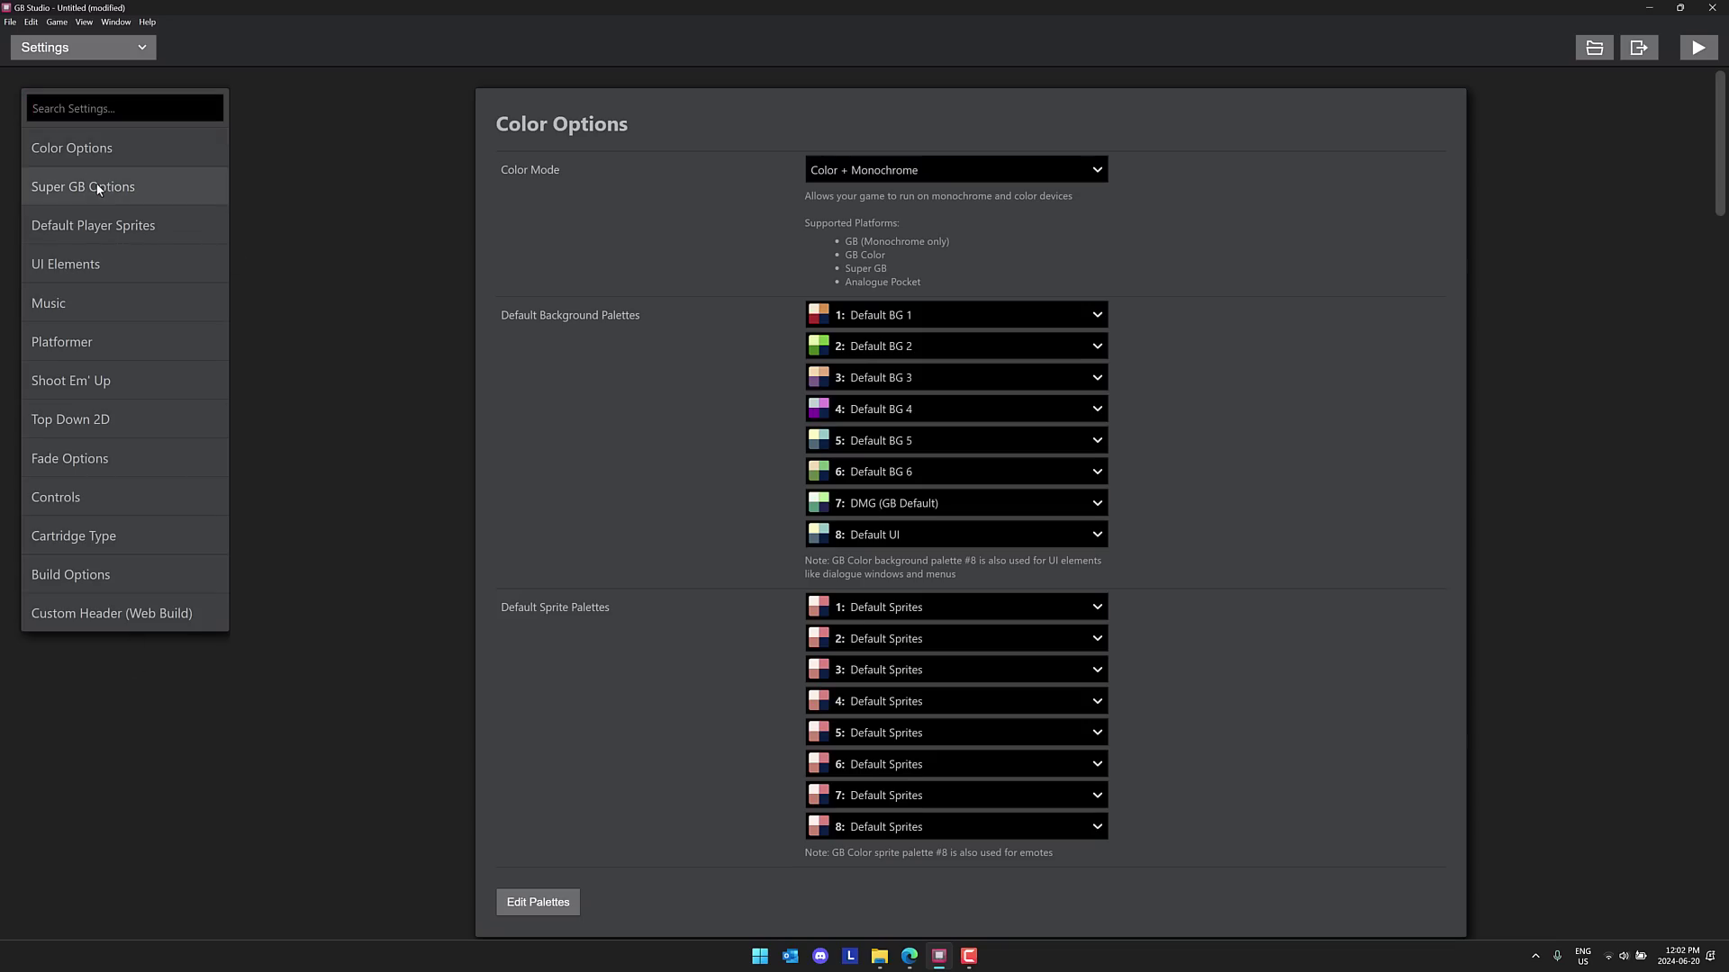
pyautogui.click(98, 188)
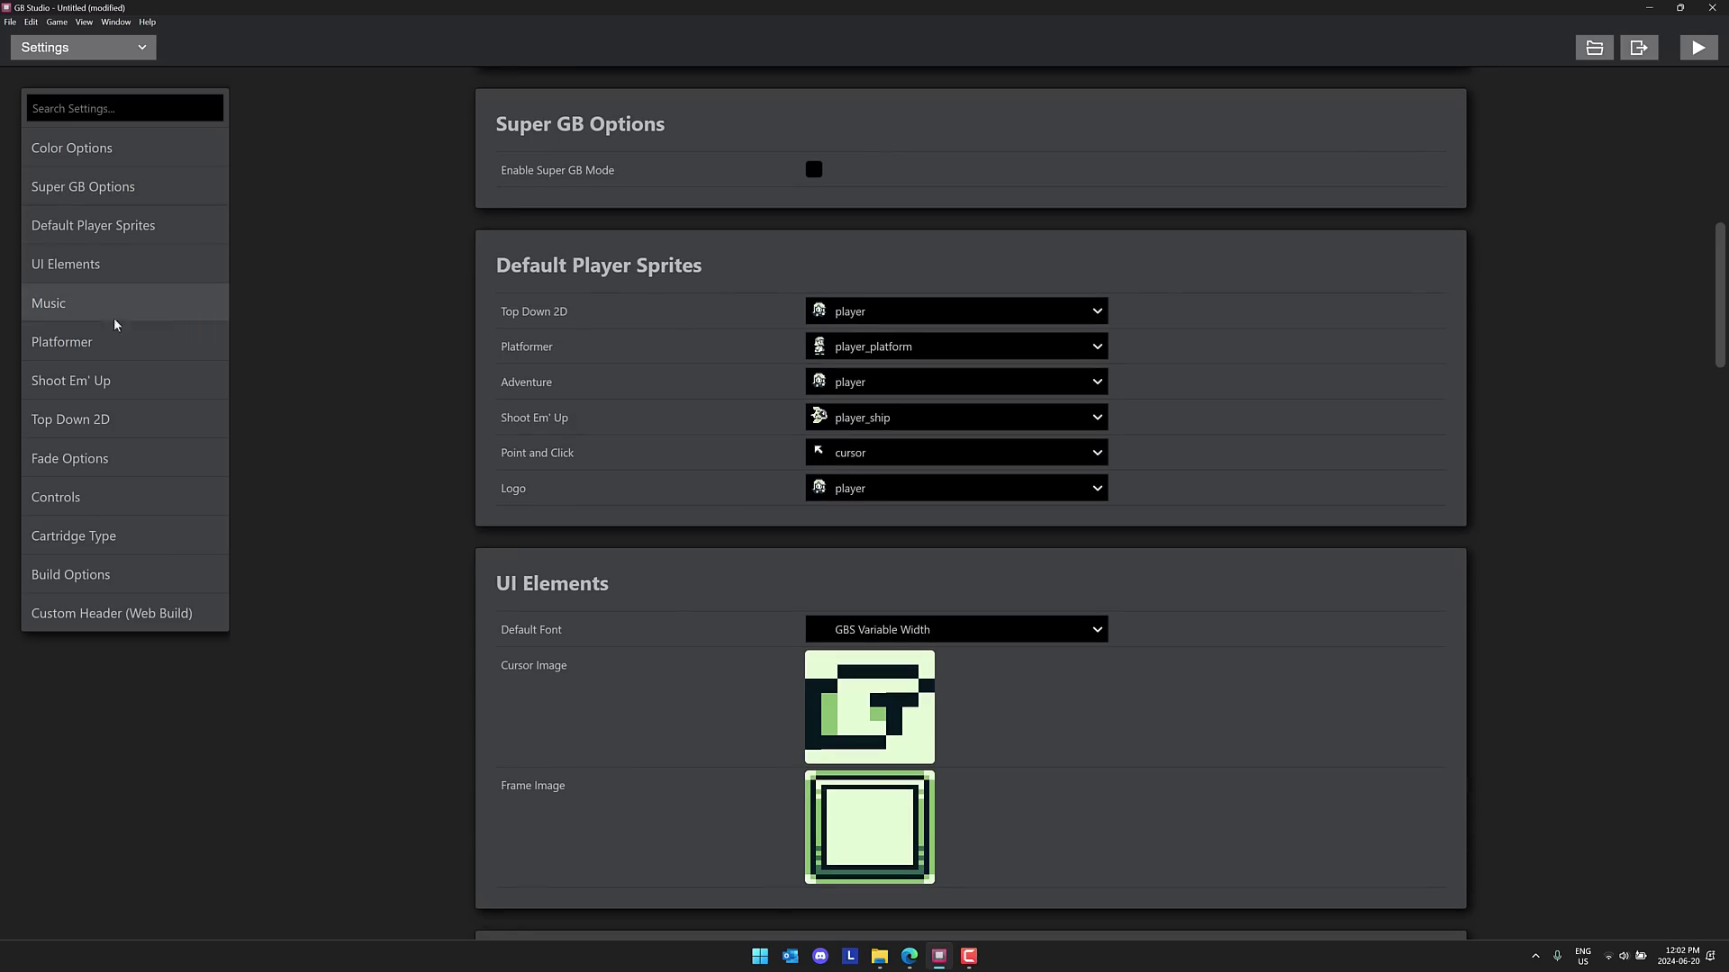
pyautogui.click(109, 380)
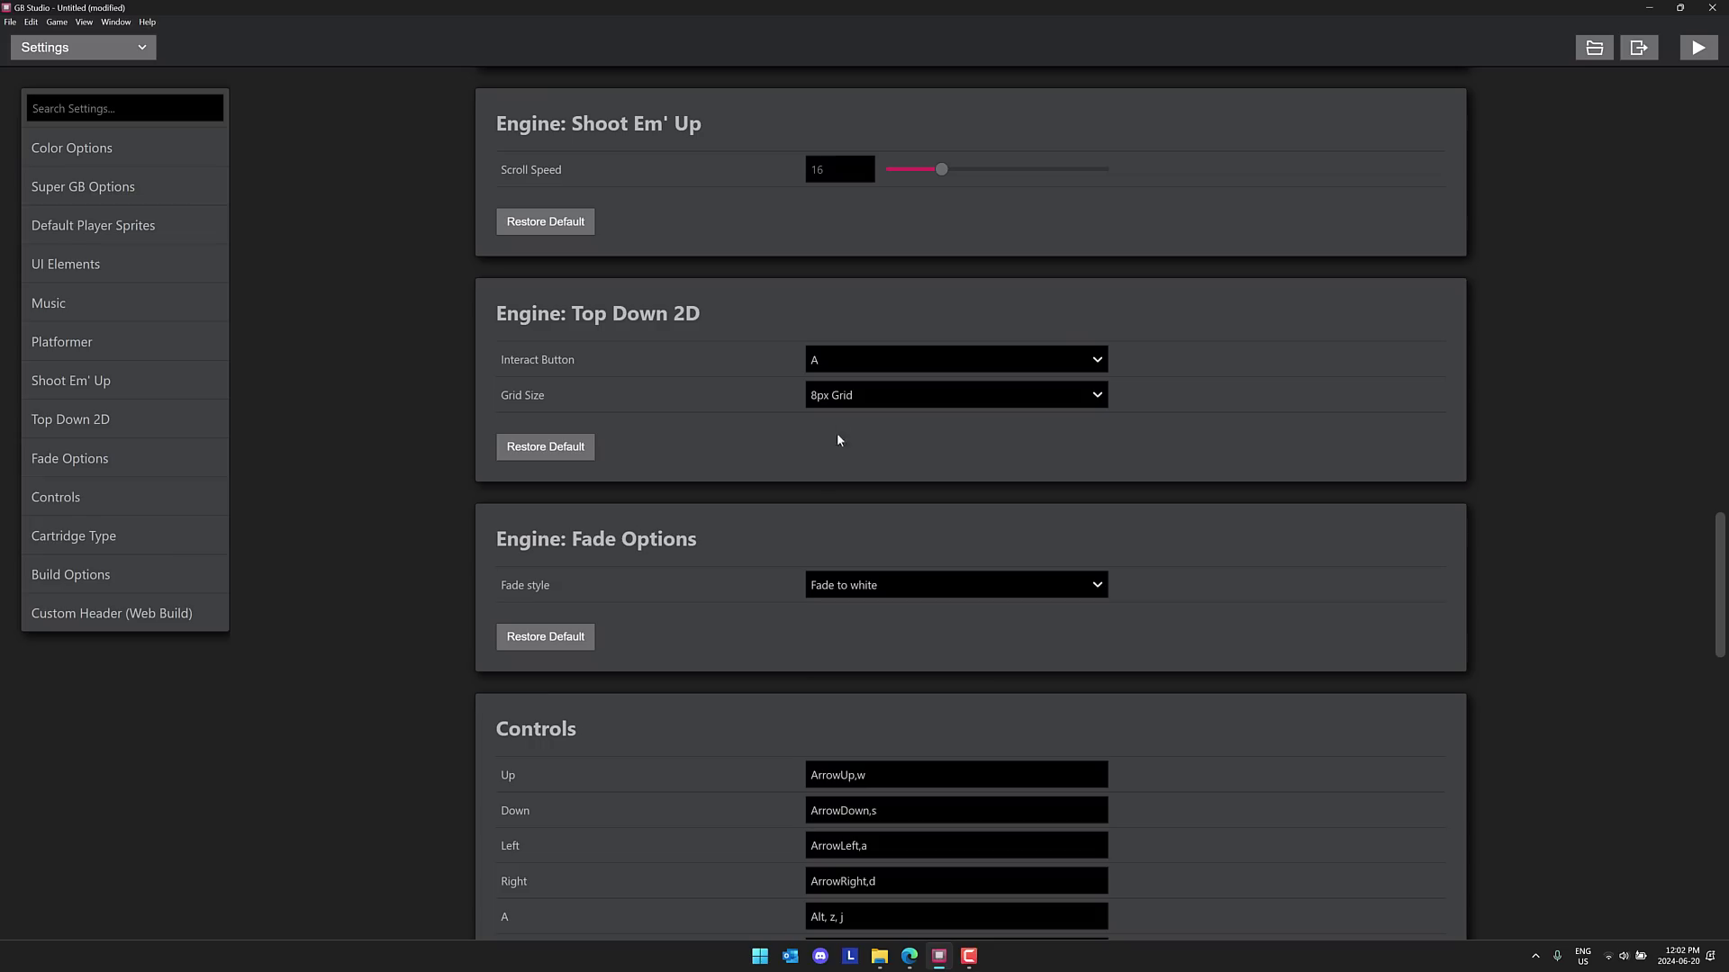
# - Look over the Game > Export As options, then close the project
pyautogui.click(110, 51)
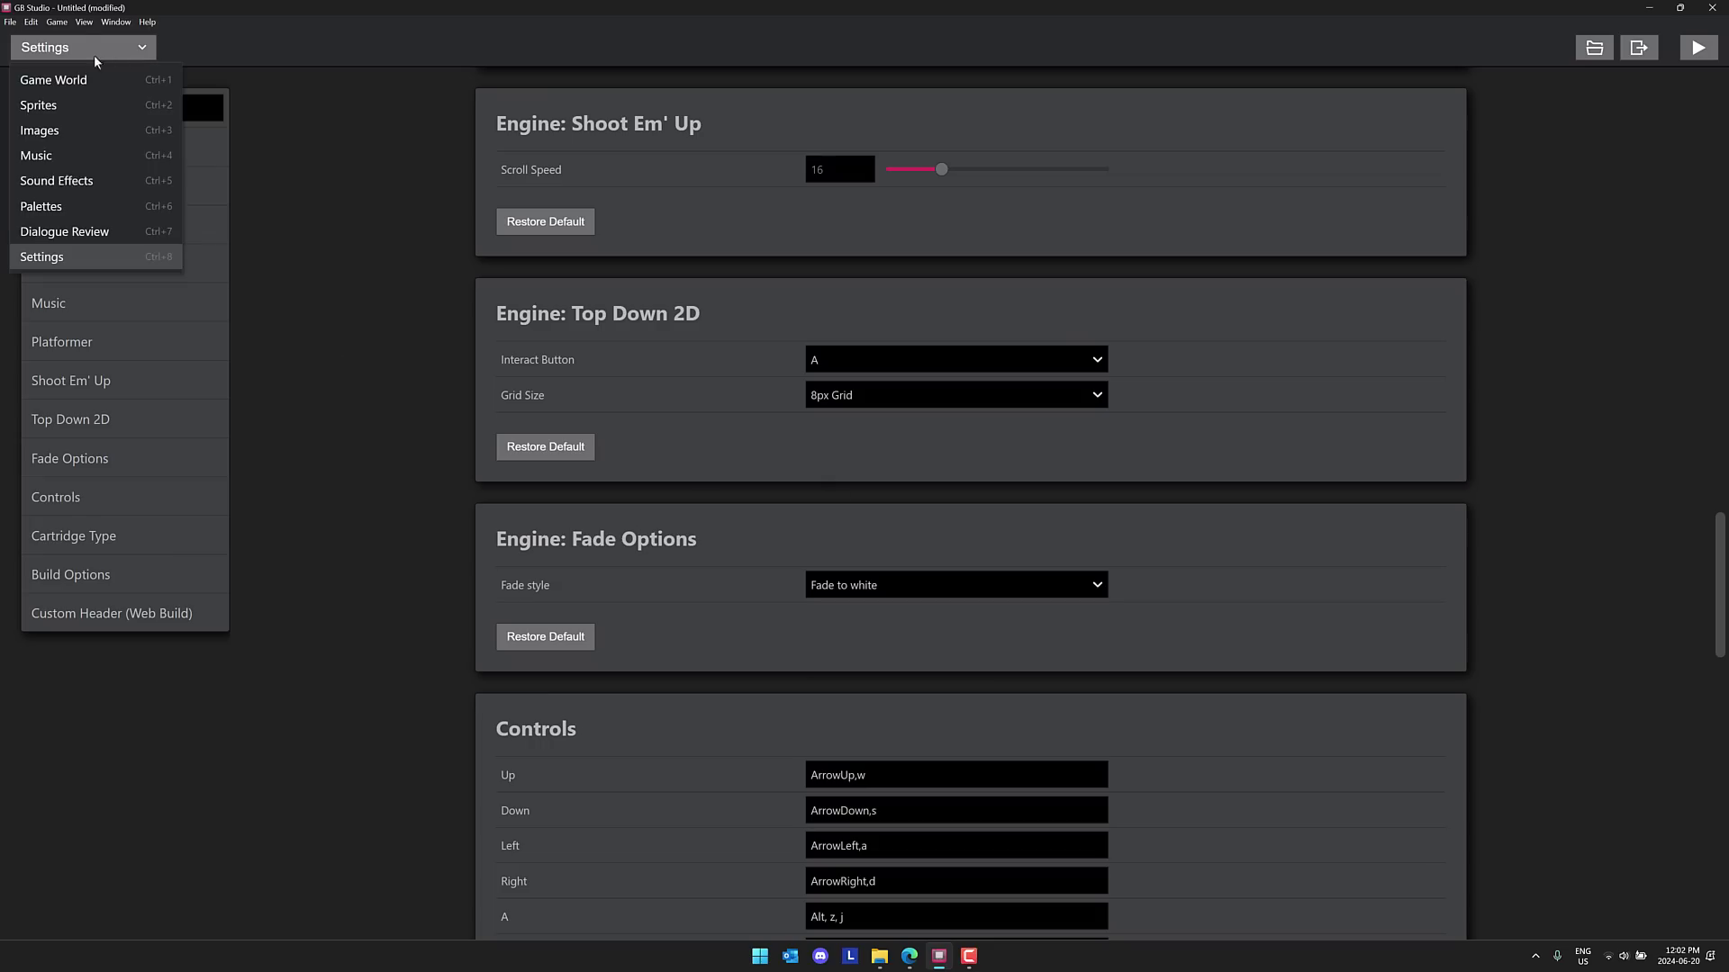
pyautogui.click(94, 39)
pyautogui.click(58, 23)
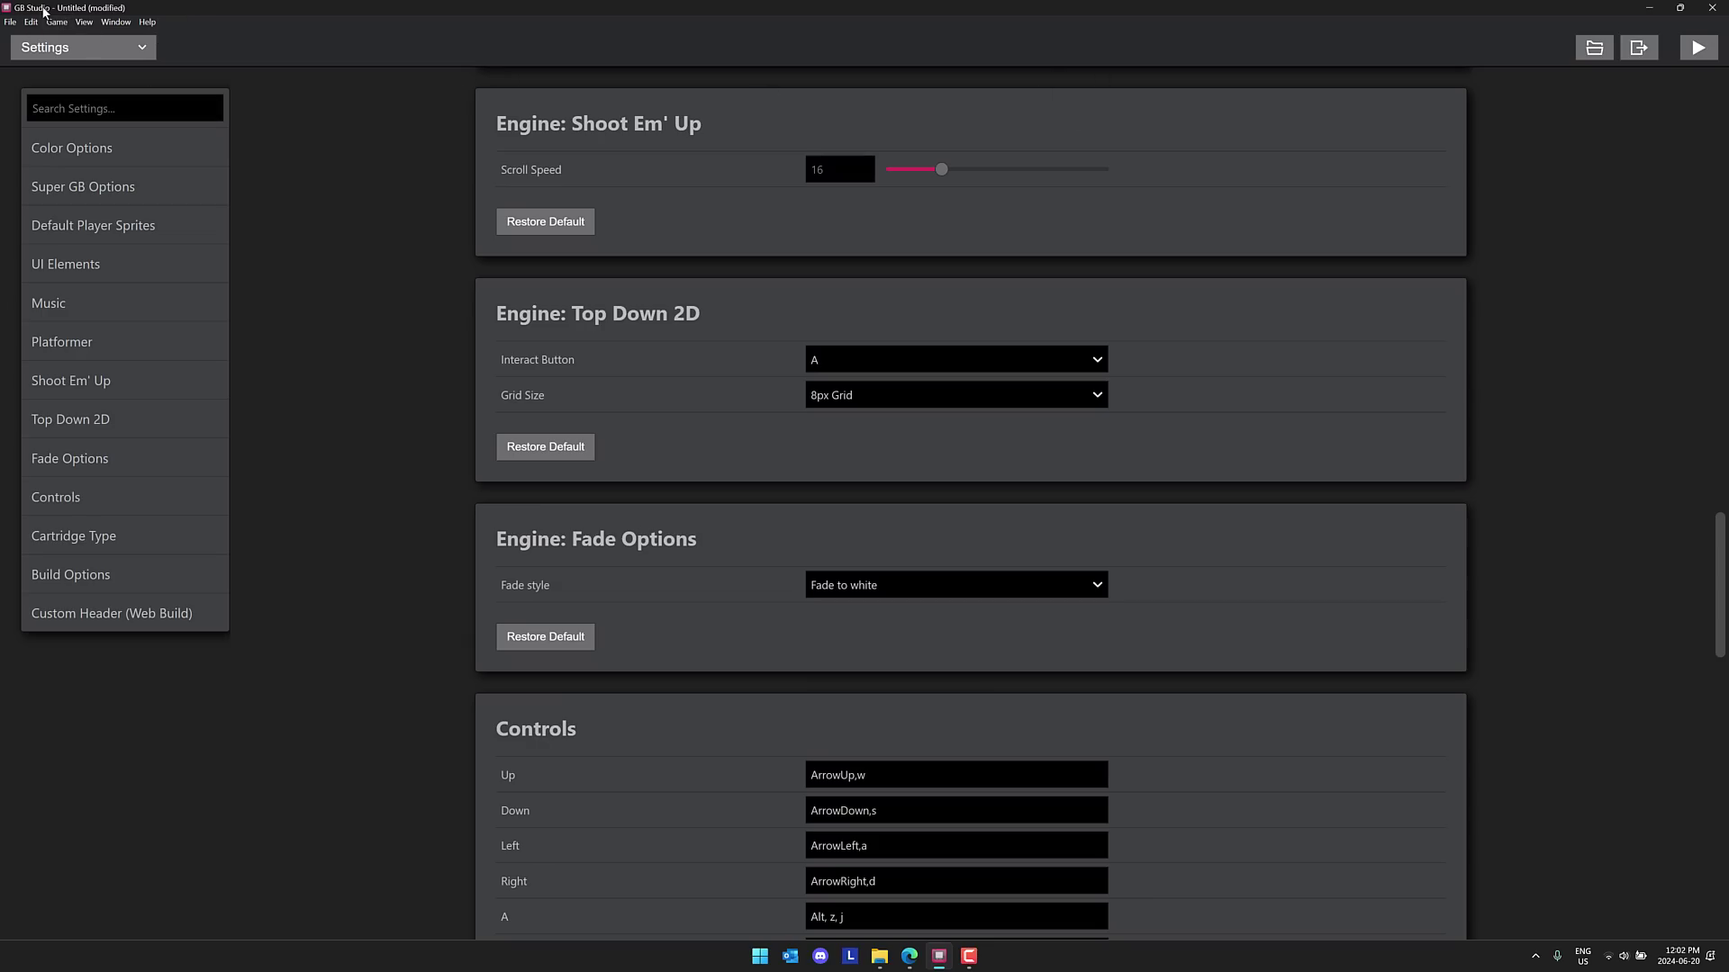
pyautogui.click(5, 25)
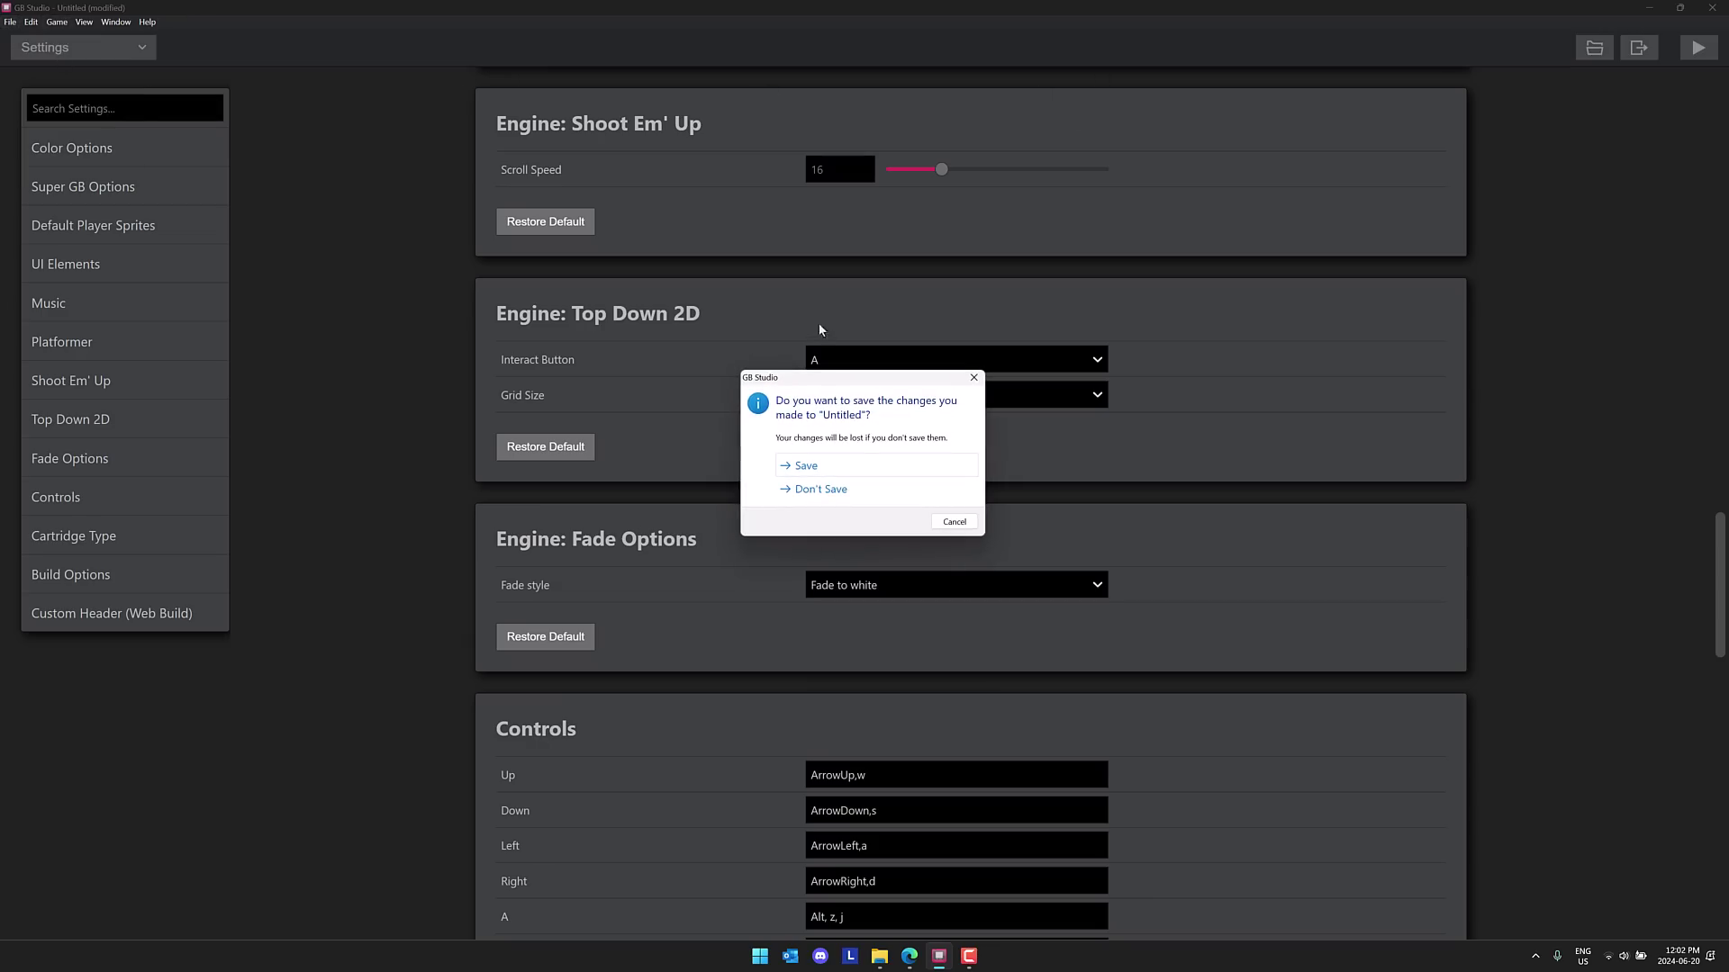
# - Close the project without saving and open the Documentation from the start window
pyautogui.click(819, 489)
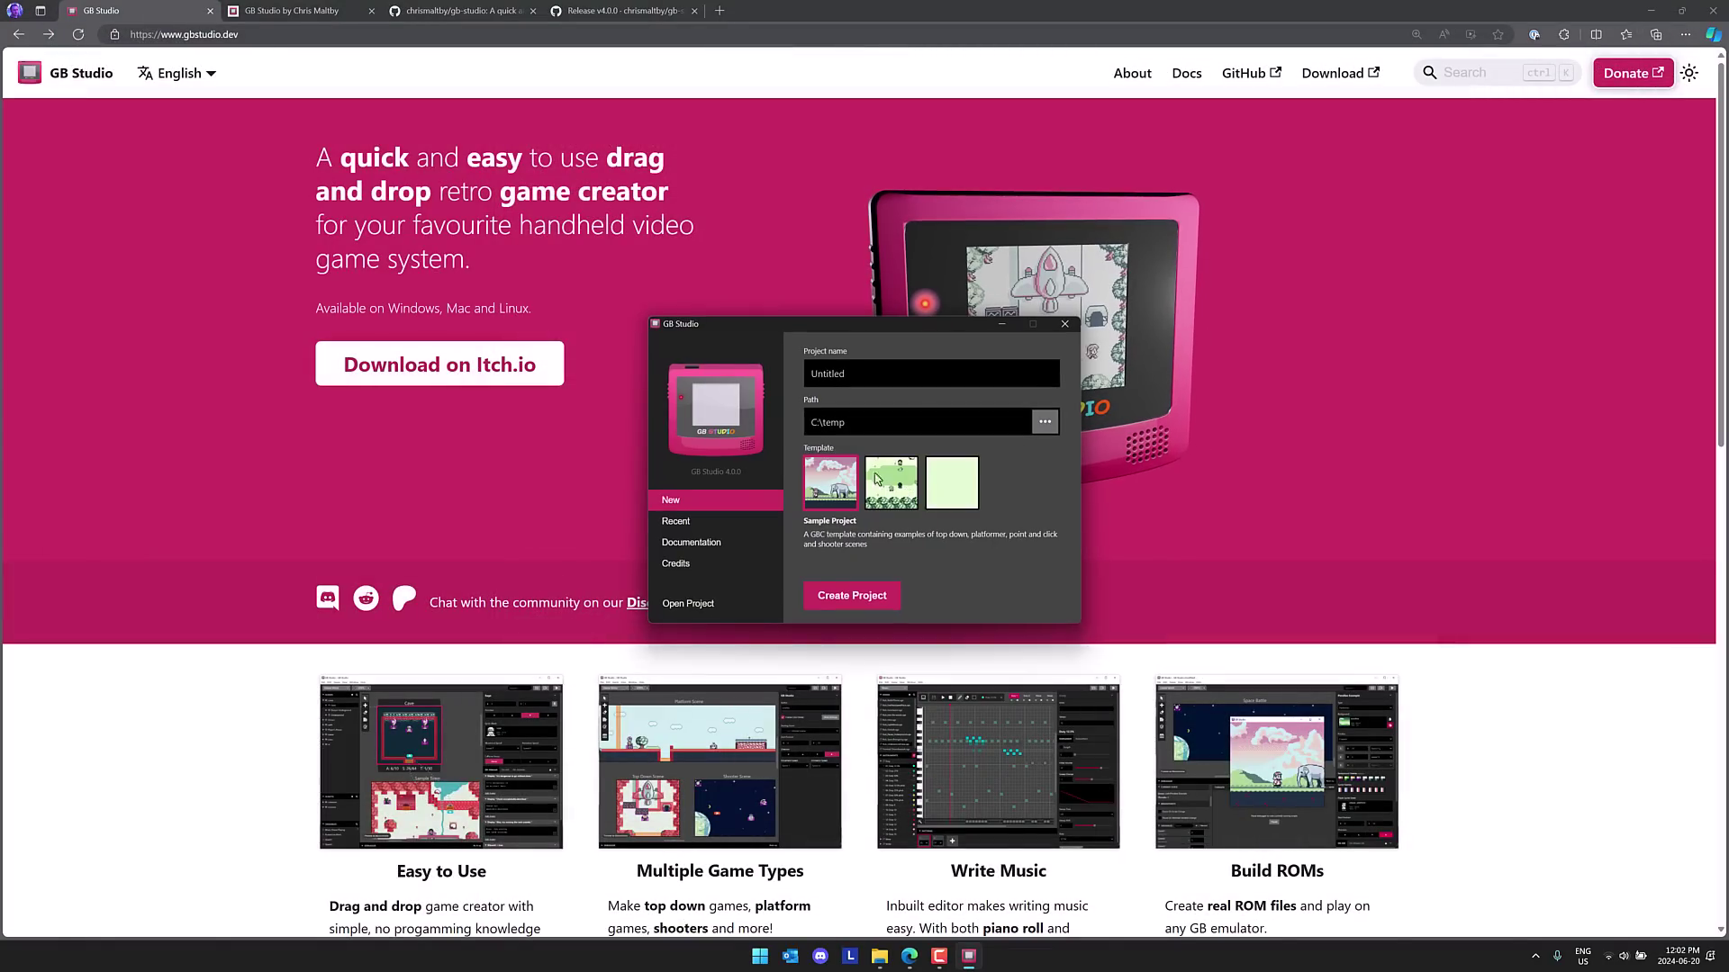
pyautogui.click(901, 489)
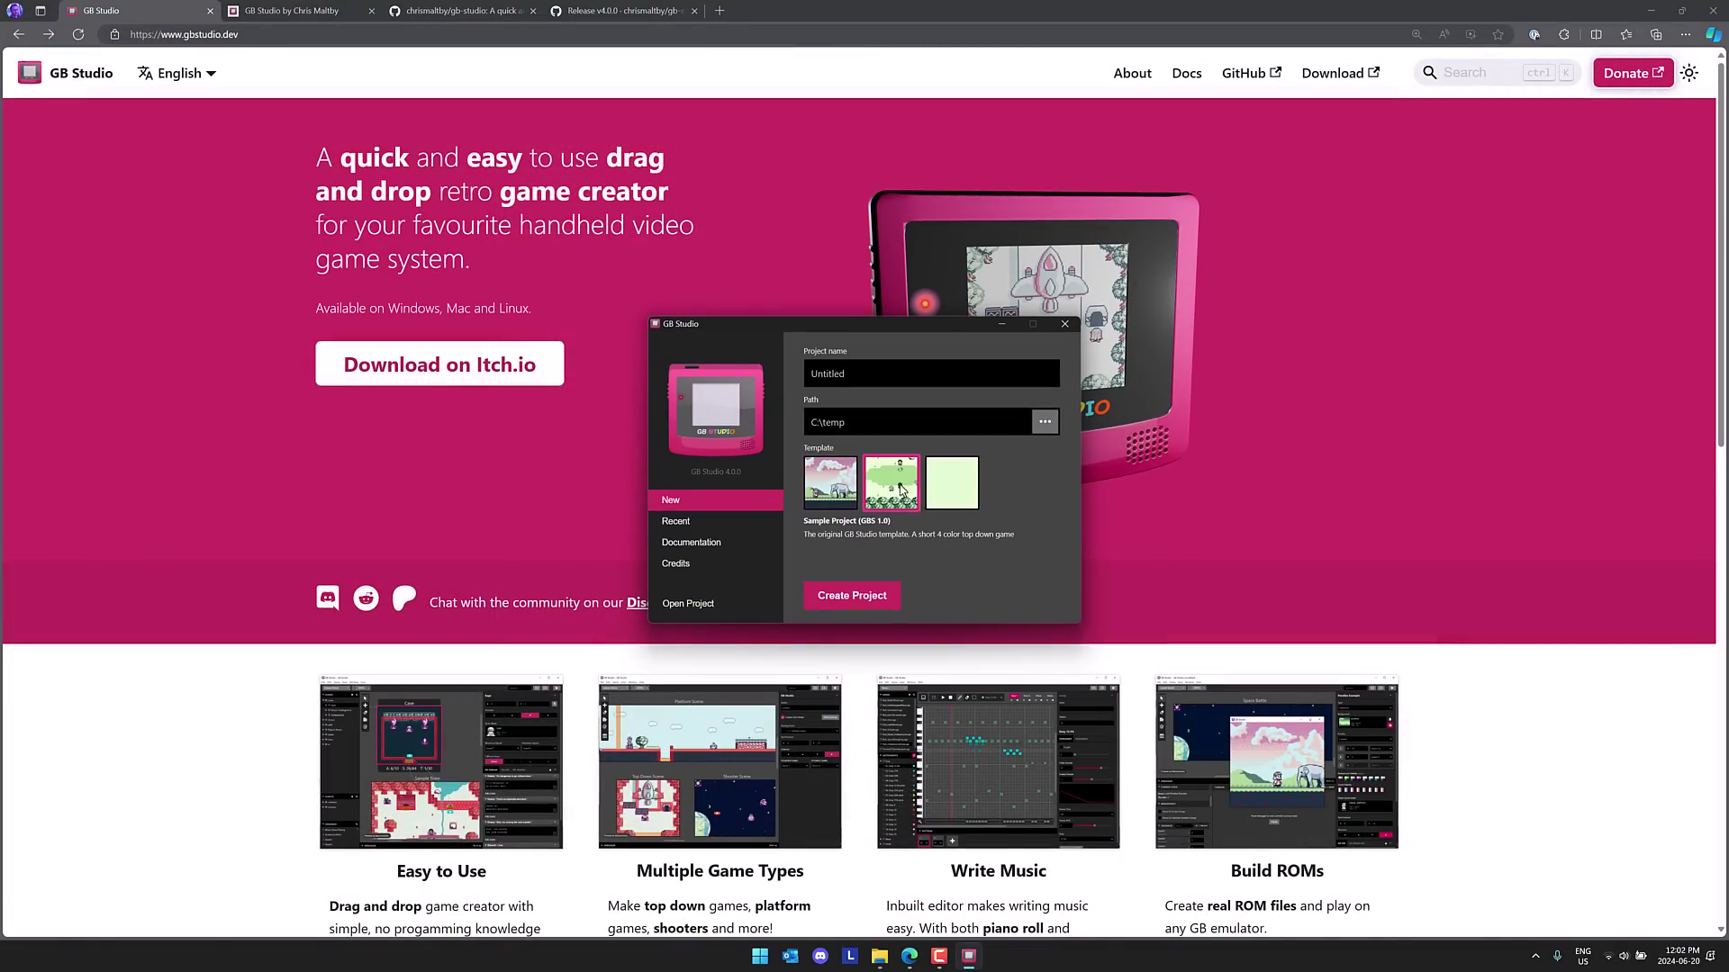
pyautogui.click(856, 488)
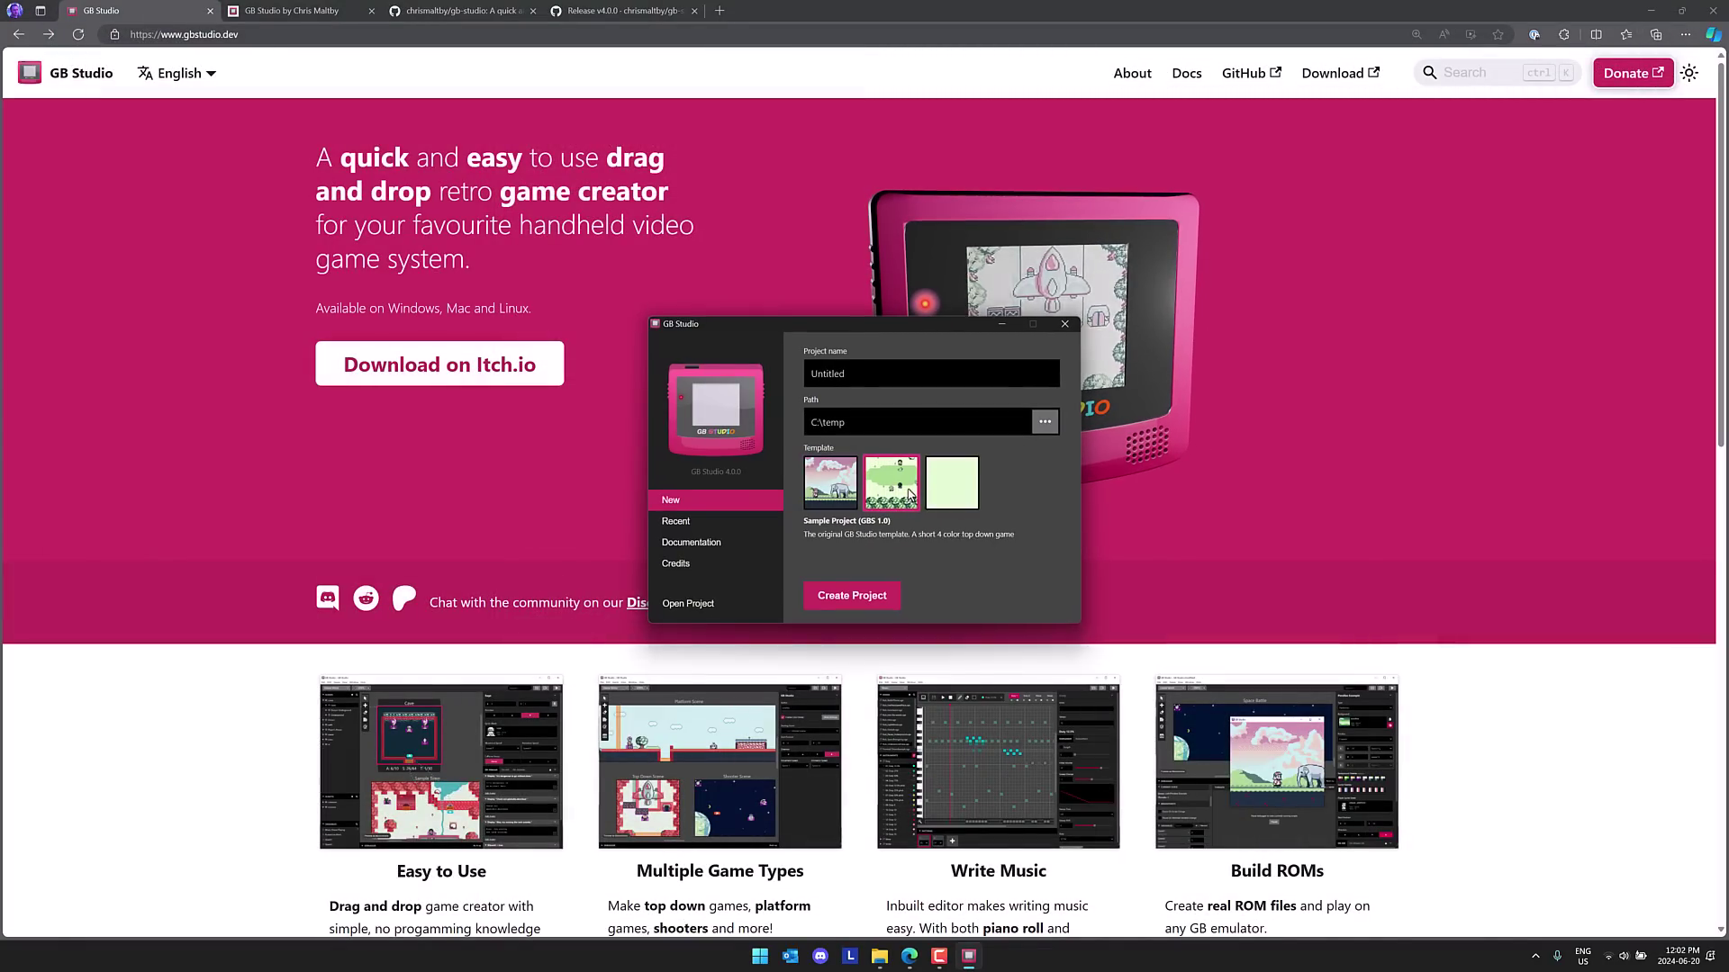
pyautogui.click(948, 501)
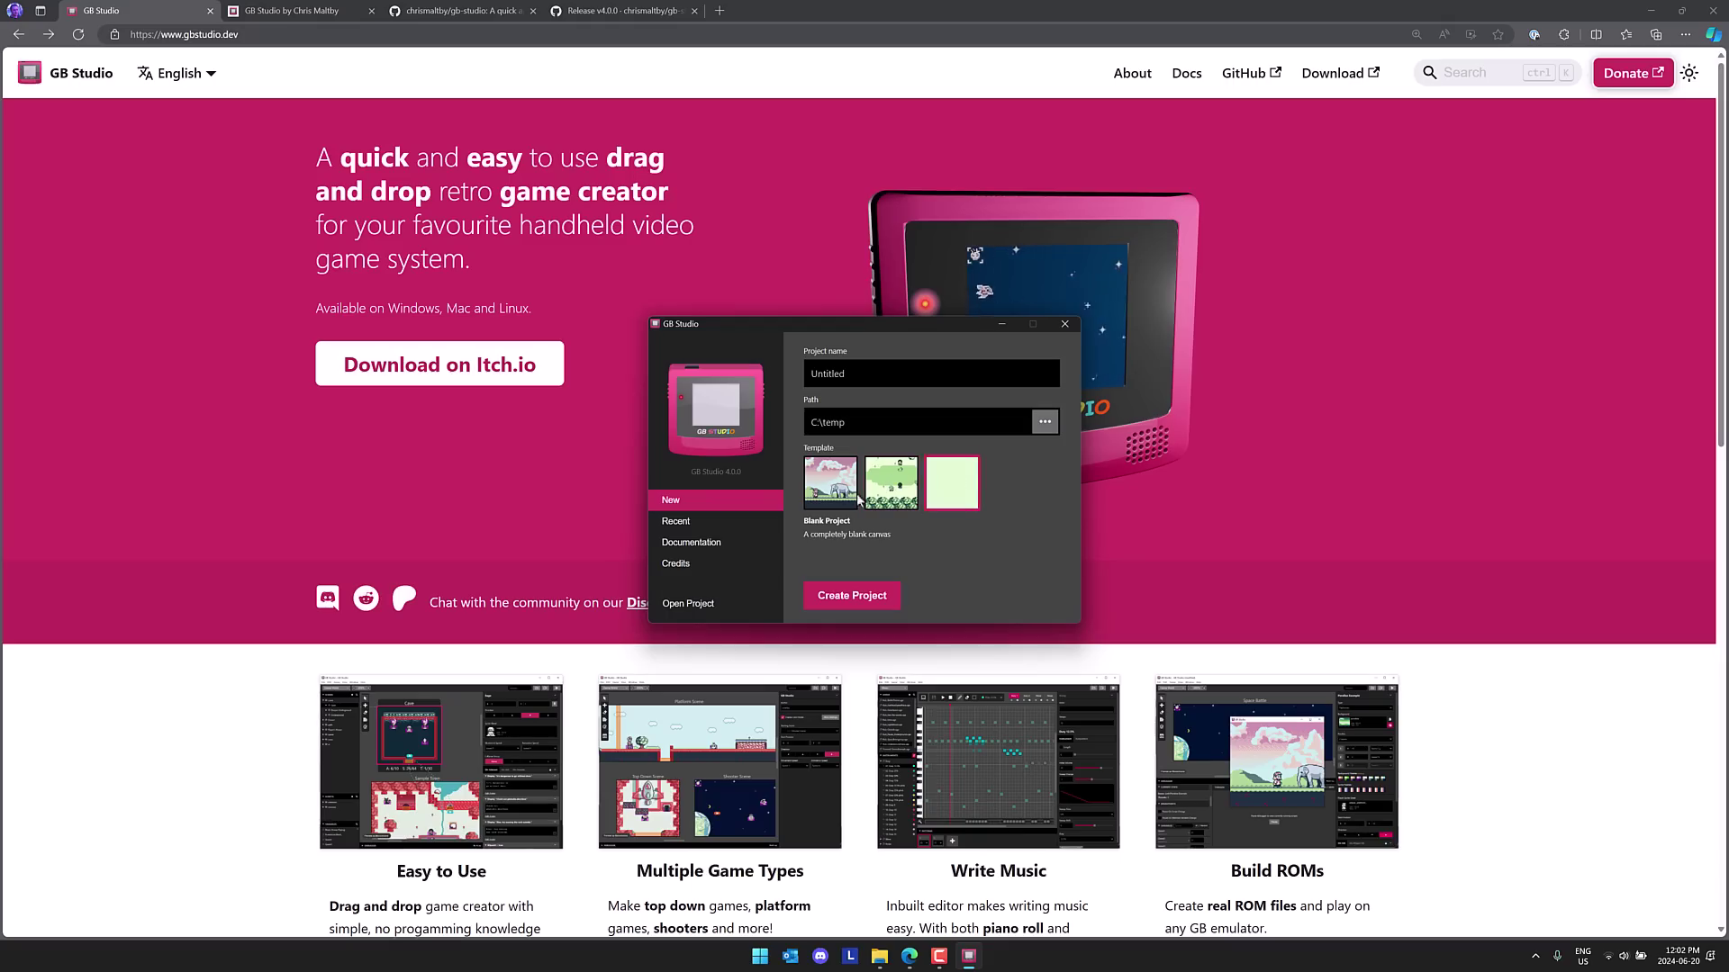
pyautogui.click(710, 541)
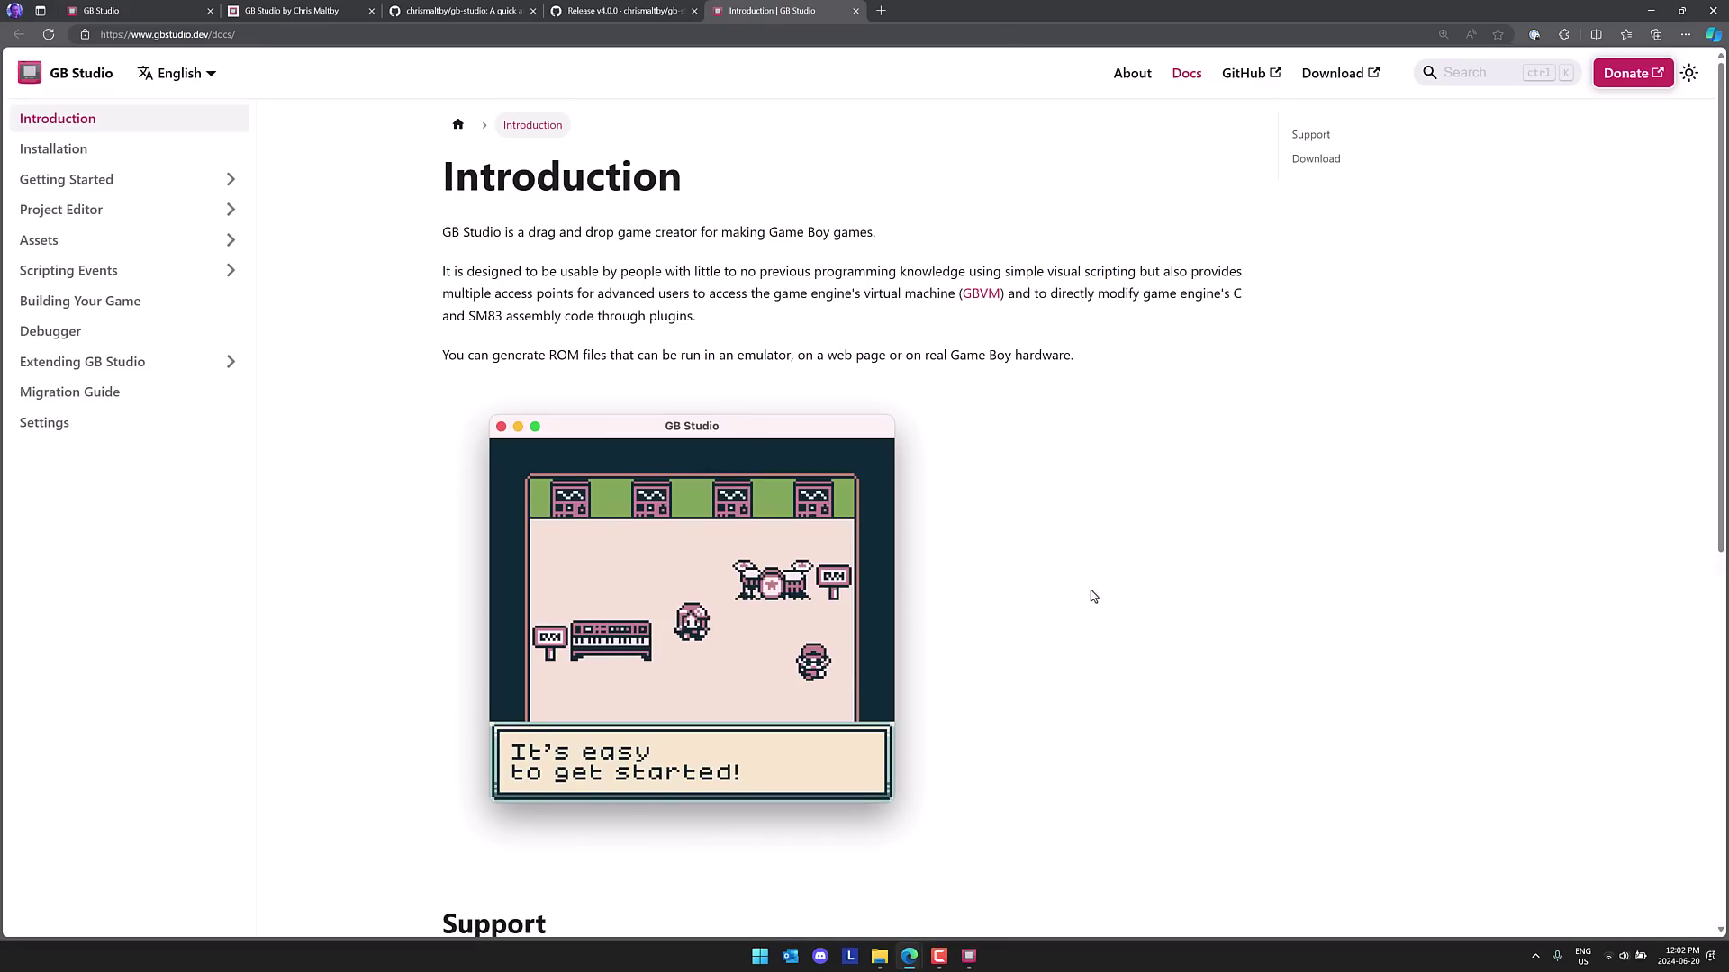
pyautogui.scroll(-4, 995, 599)
pyautogui.scroll(-2, 994, 601)
pyautogui.scroll(6, 995, 600)
# - Show the GB Studio home page in full screen
pyautogui.press('F11')
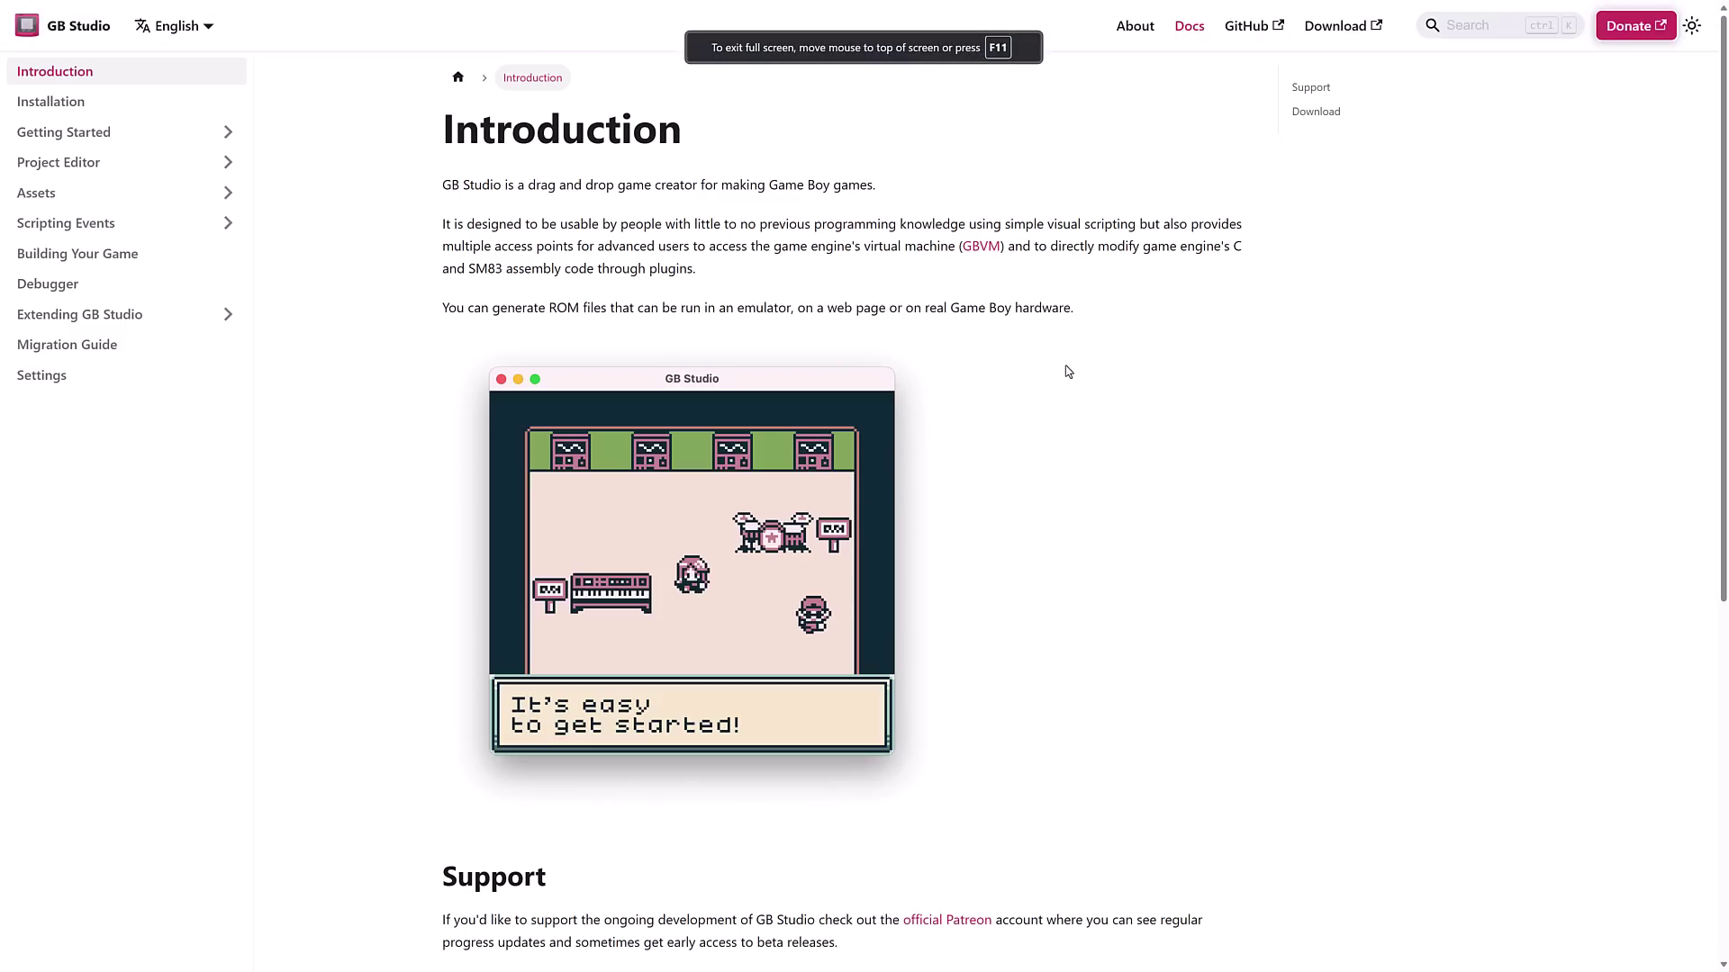
pyautogui.hotkey('alt', 'Left')
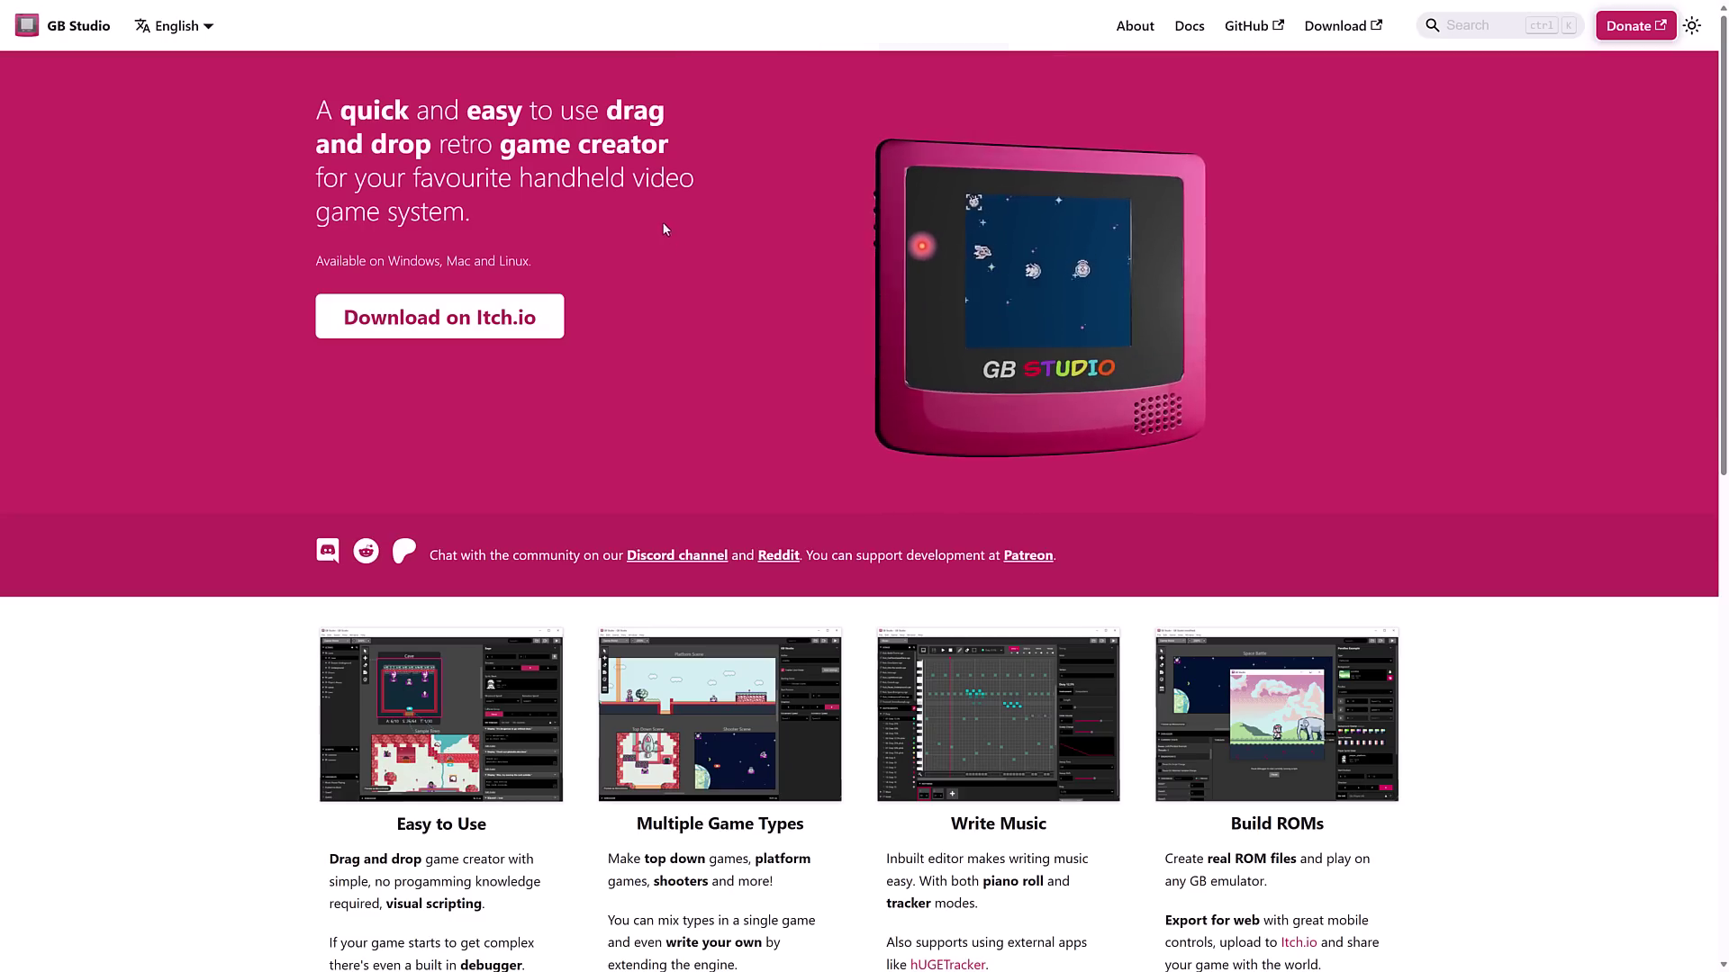
pyautogui.press('F11')
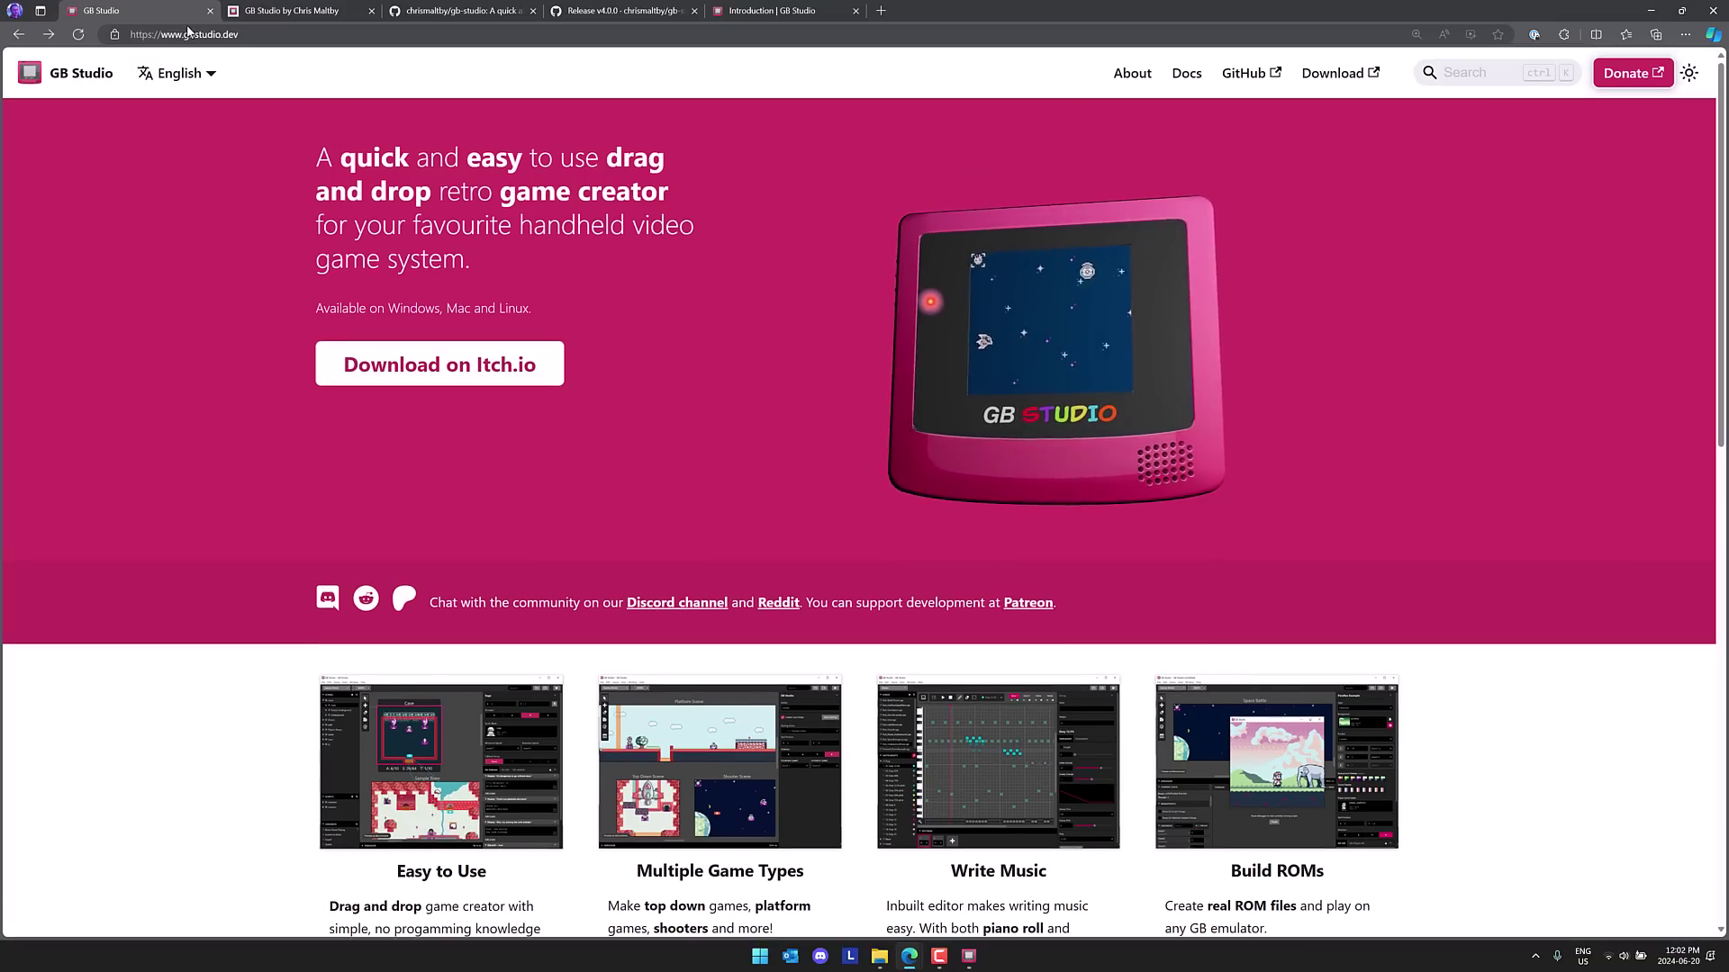
pyautogui.press('F11')
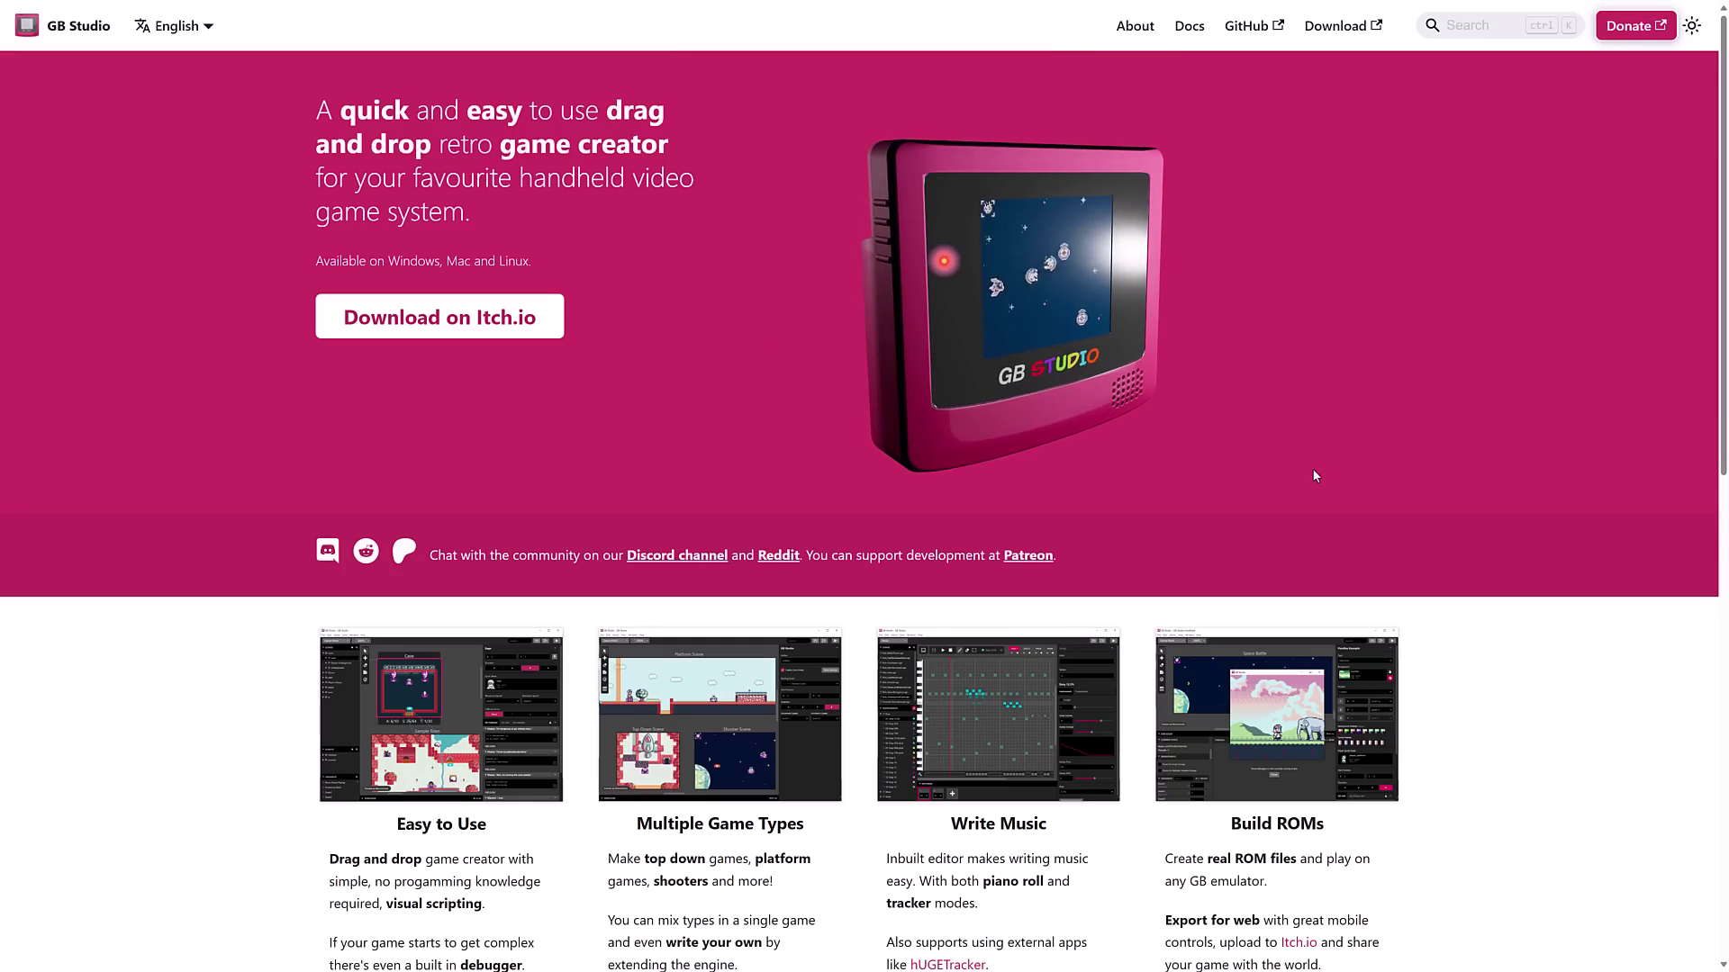
pyautogui.scroll(-2, 1422, 468)
pyautogui.scroll(-2, 1423, 466)
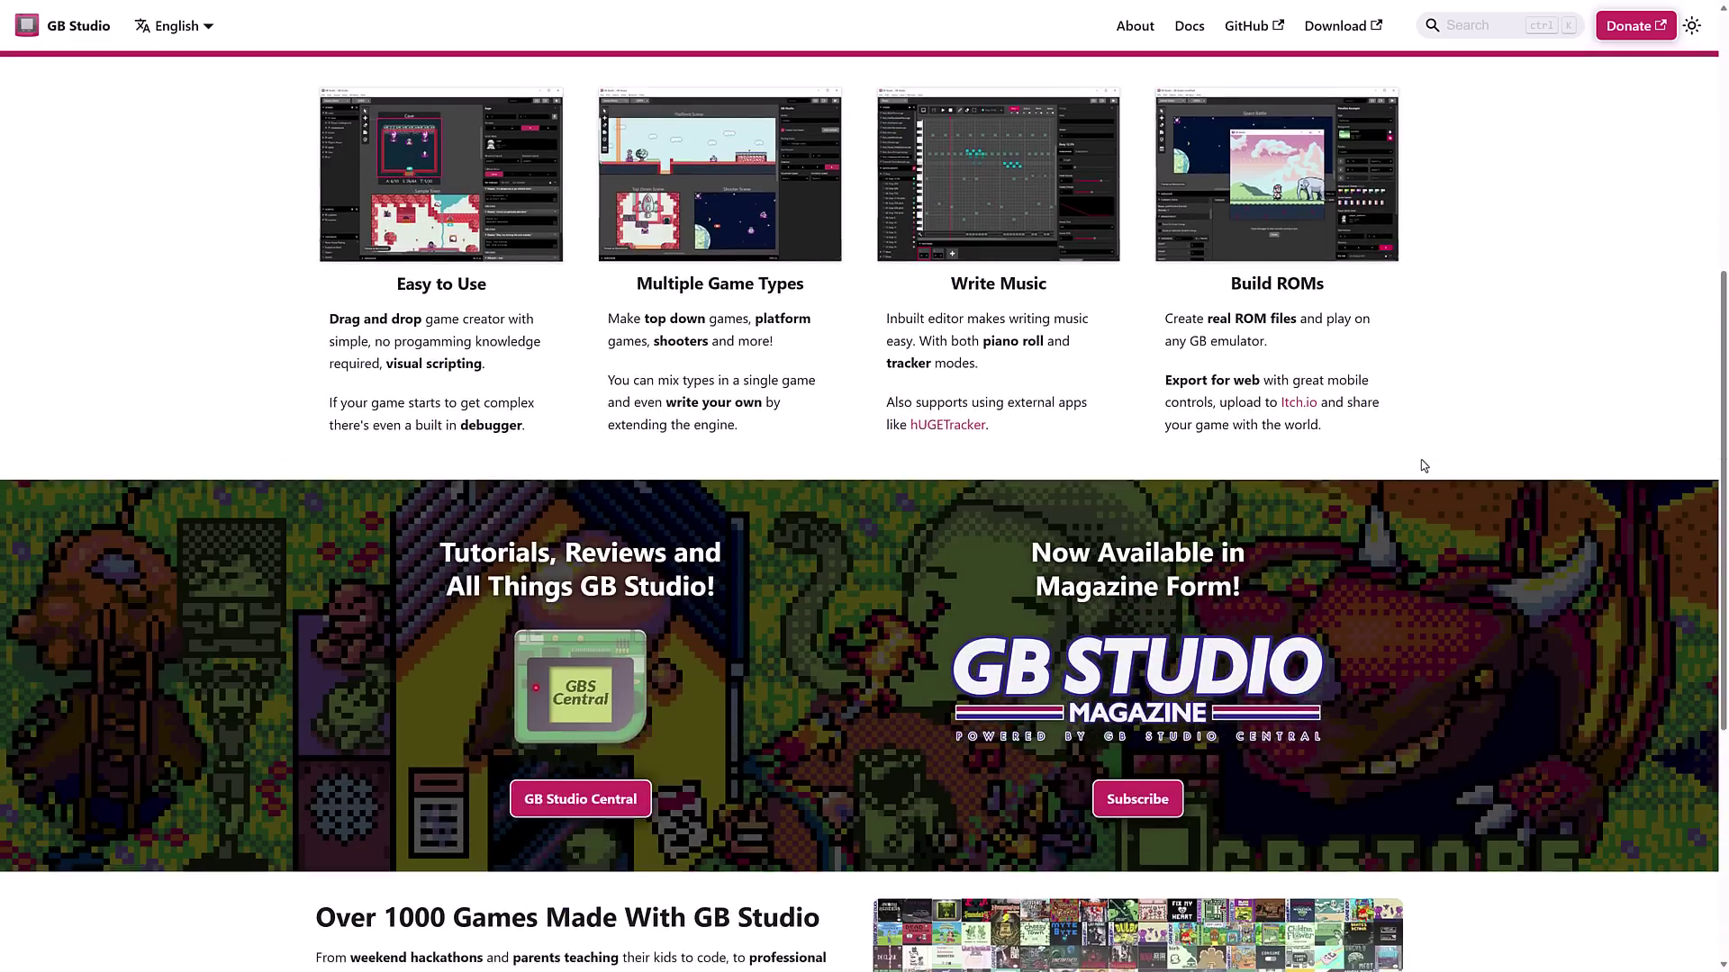
pyautogui.scroll(-2, 1422, 466)
pyautogui.scroll(-2, 1423, 465)
pyautogui.scroll(5, 1423, 466)
pyautogui.scroll(1, 1422, 466)
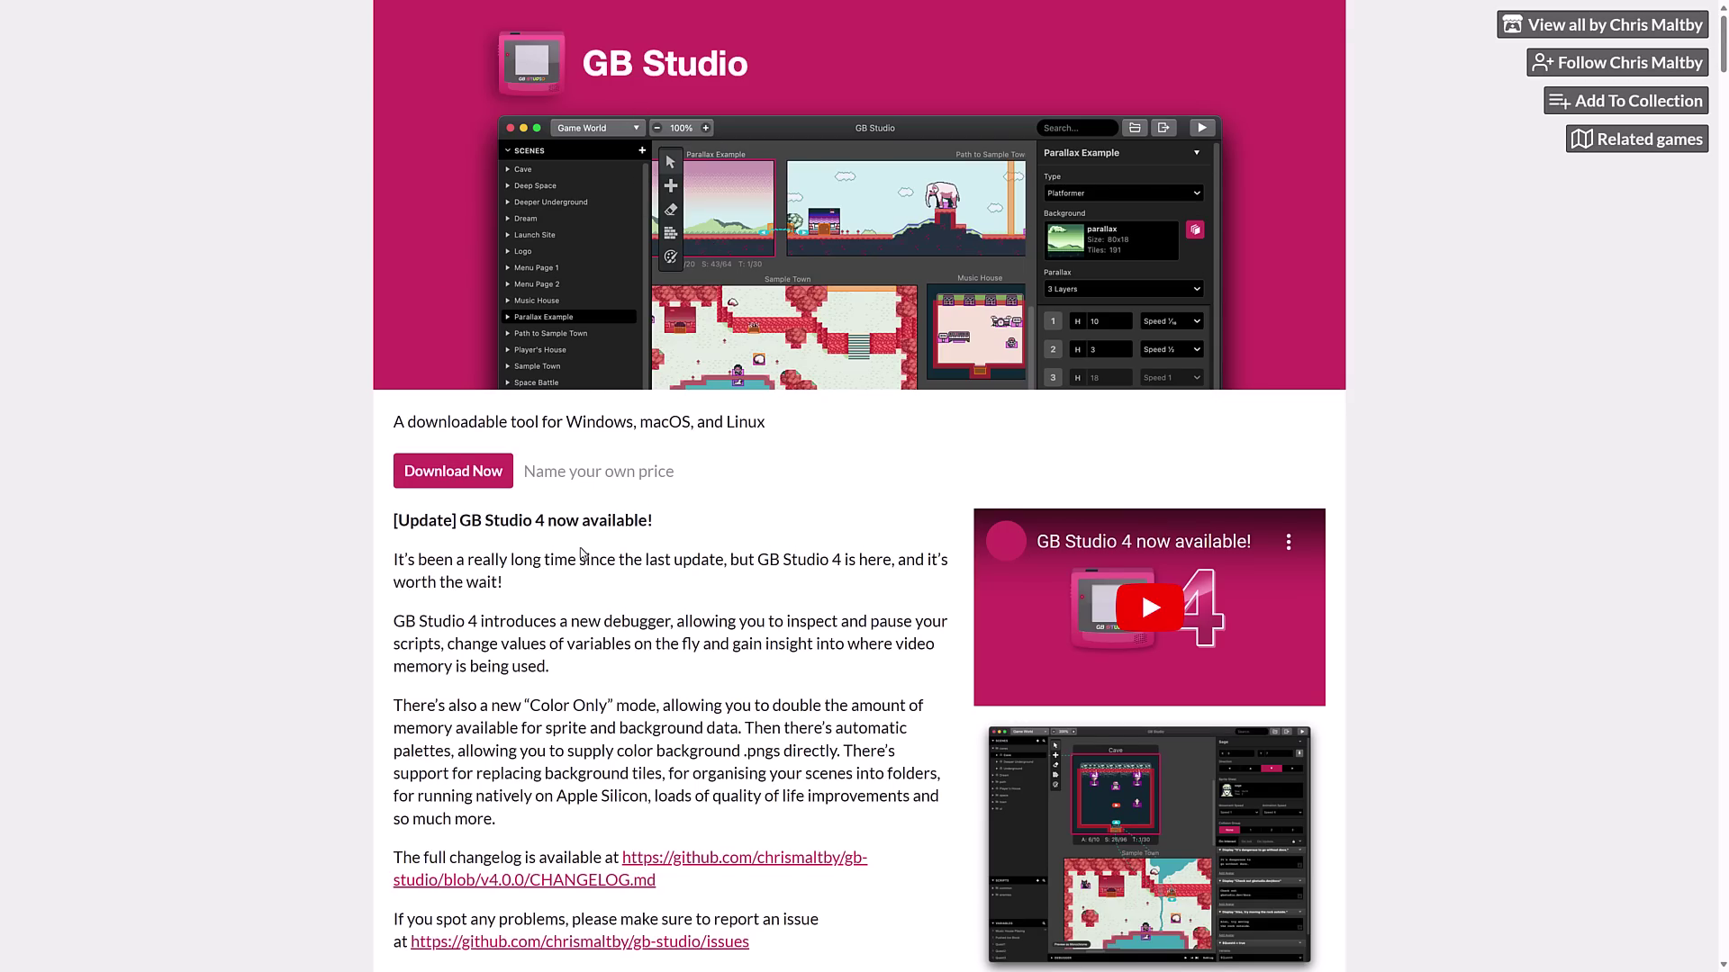
pyautogui.scroll(-2, 582, 551)
pyautogui.scroll(-2, 582, 553)
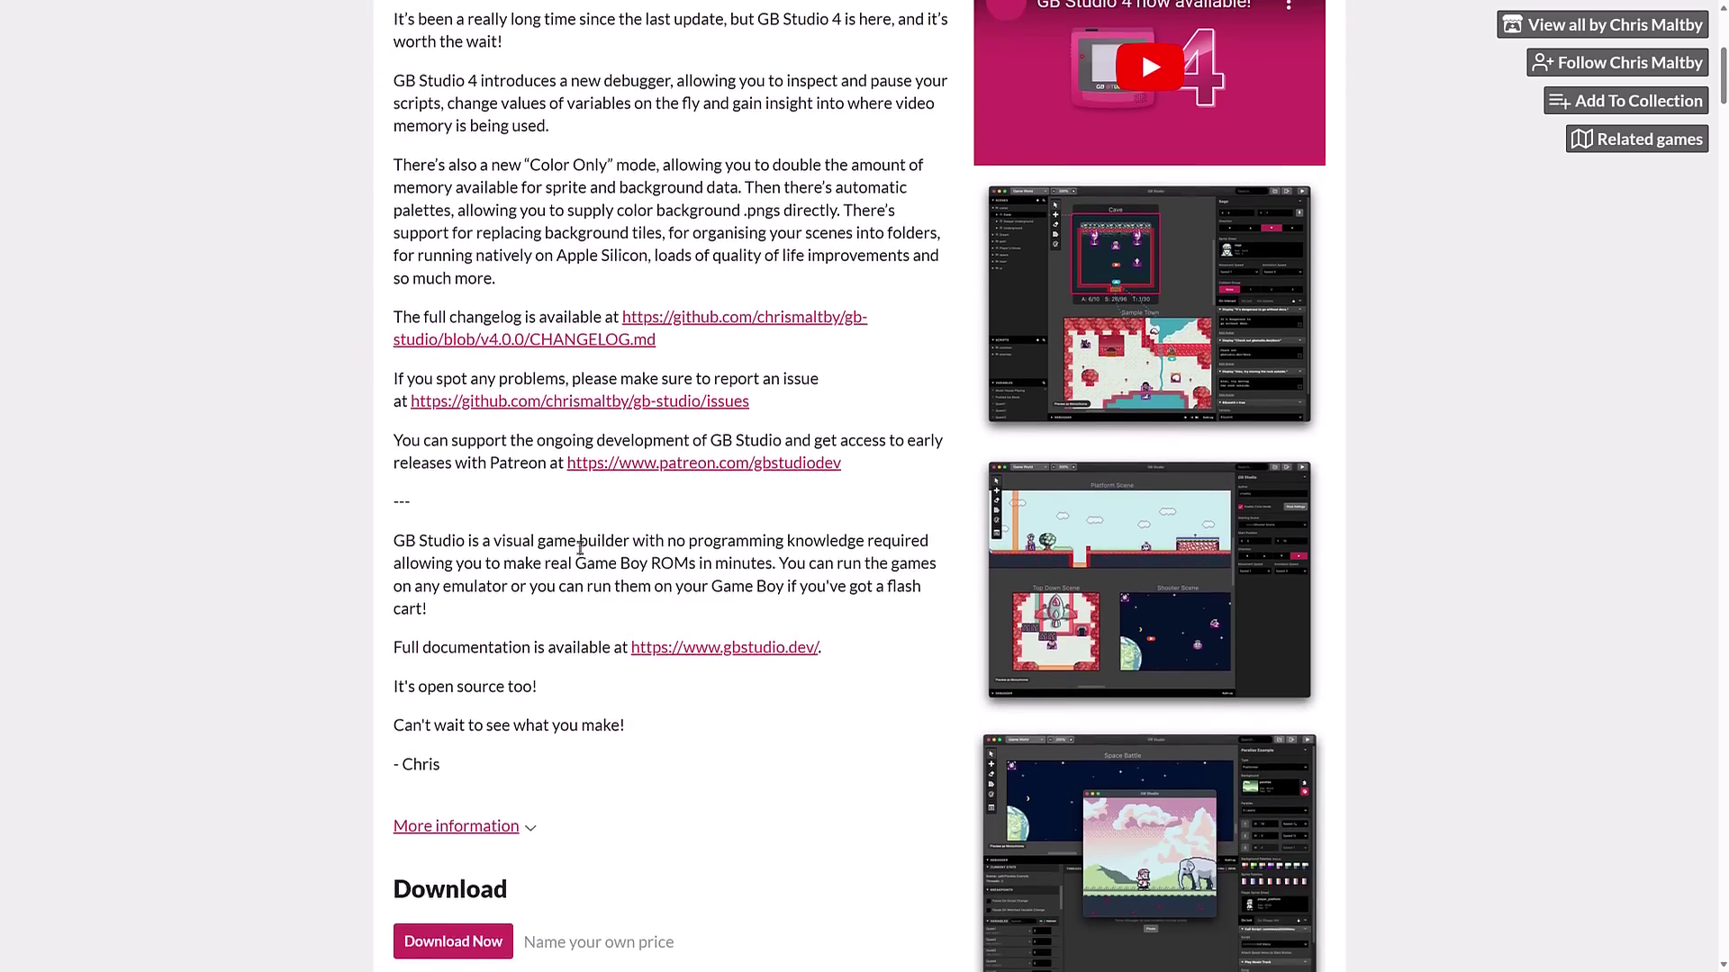
pyautogui.scroll(-2, 582, 553)
pyautogui.scroll(-2, 582, 547)
pyautogui.scroll(-2, 582, 548)
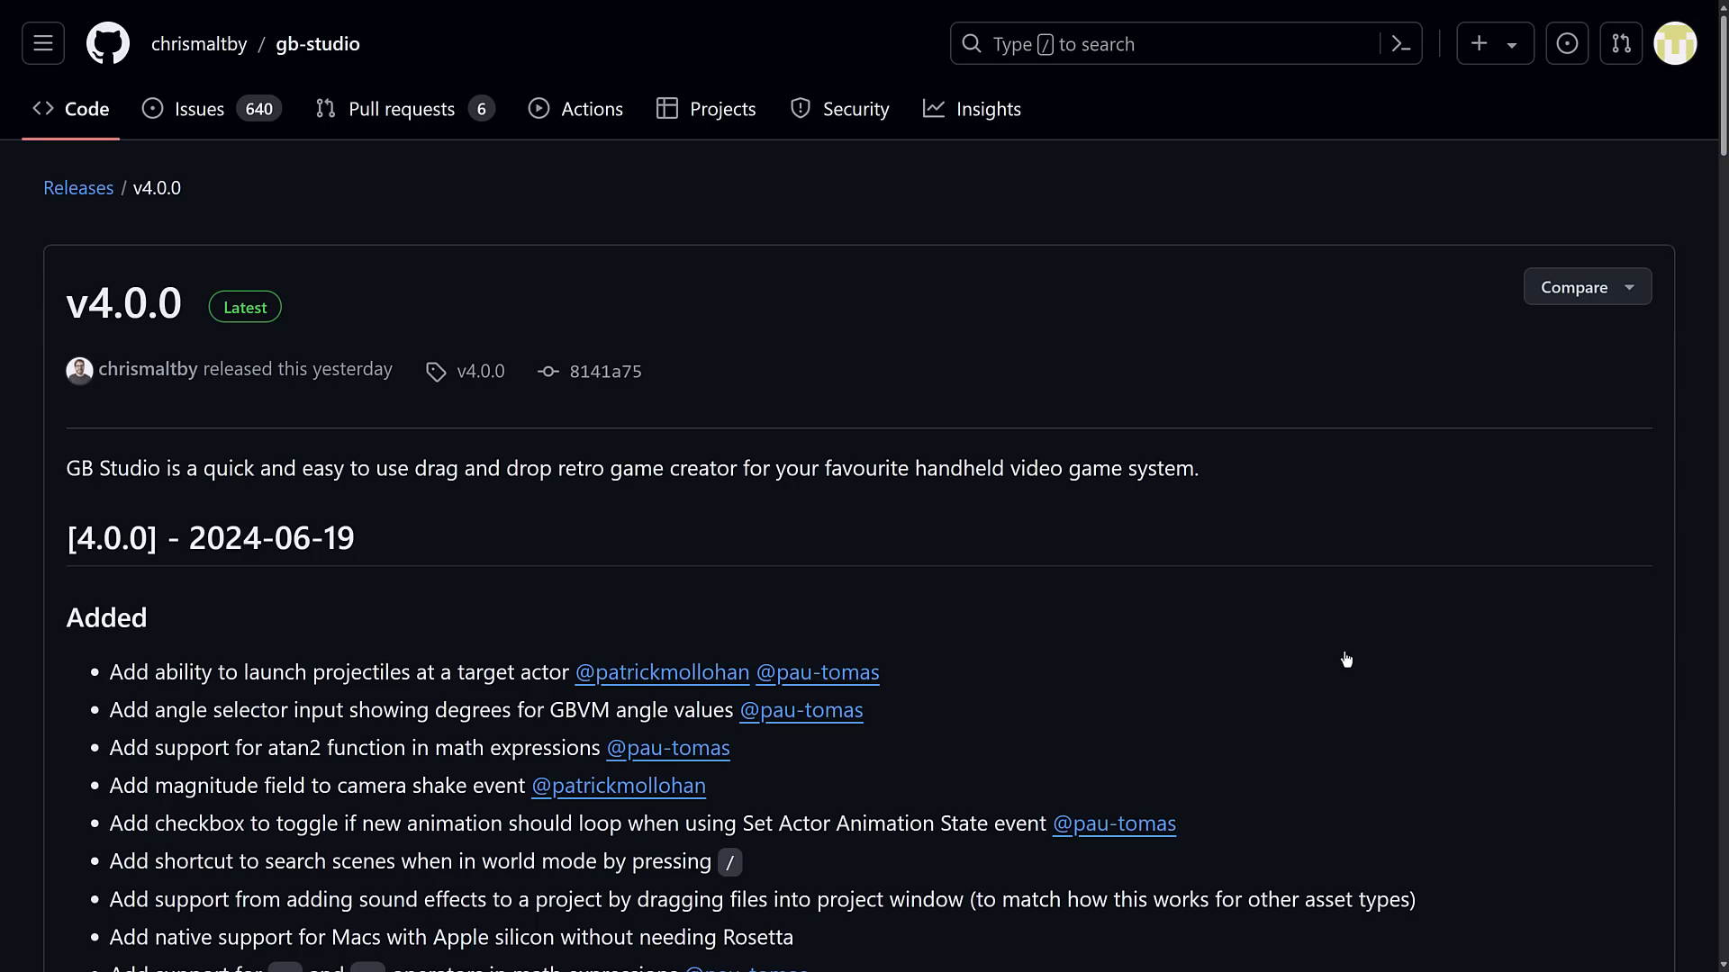
pyautogui.scroll(-1, 1257, 621)
pyautogui.scroll(-2, 1188, 619)
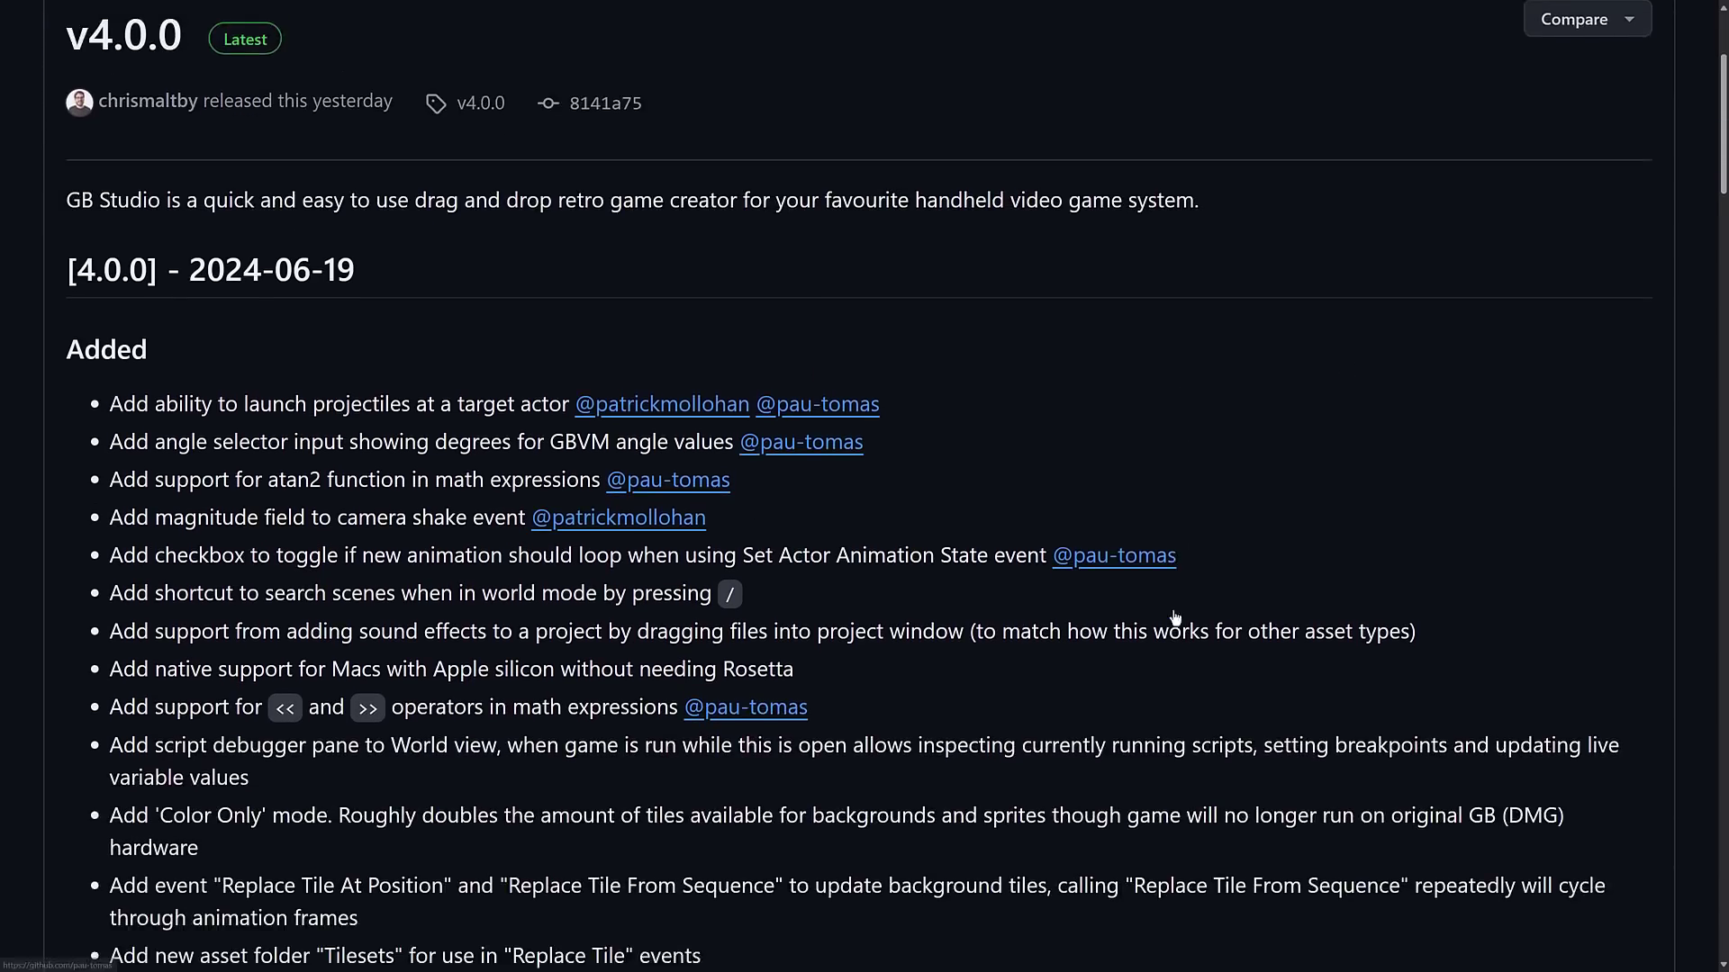
pyautogui.scroll(-1, 1176, 619)
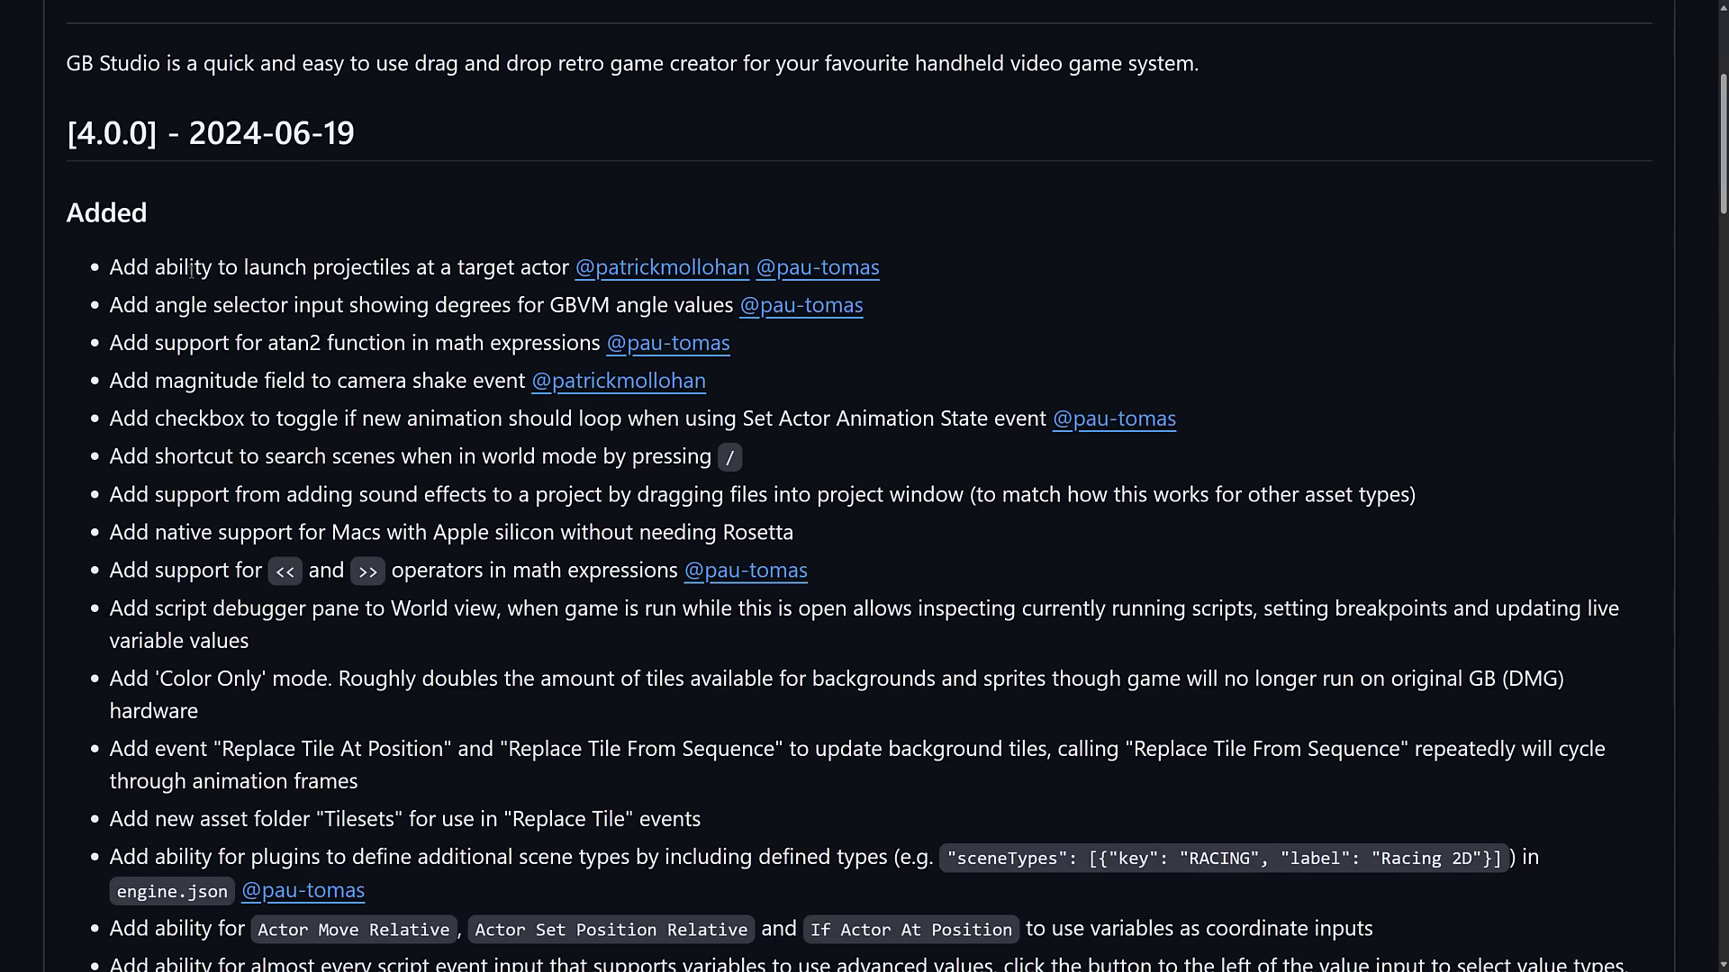
# - Highlight the projectile-launching, atan2 and Apple silicon notes in the v4.0.0 release
pyautogui.moveTo(214, 267); pyautogui.dragTo(544, 268)
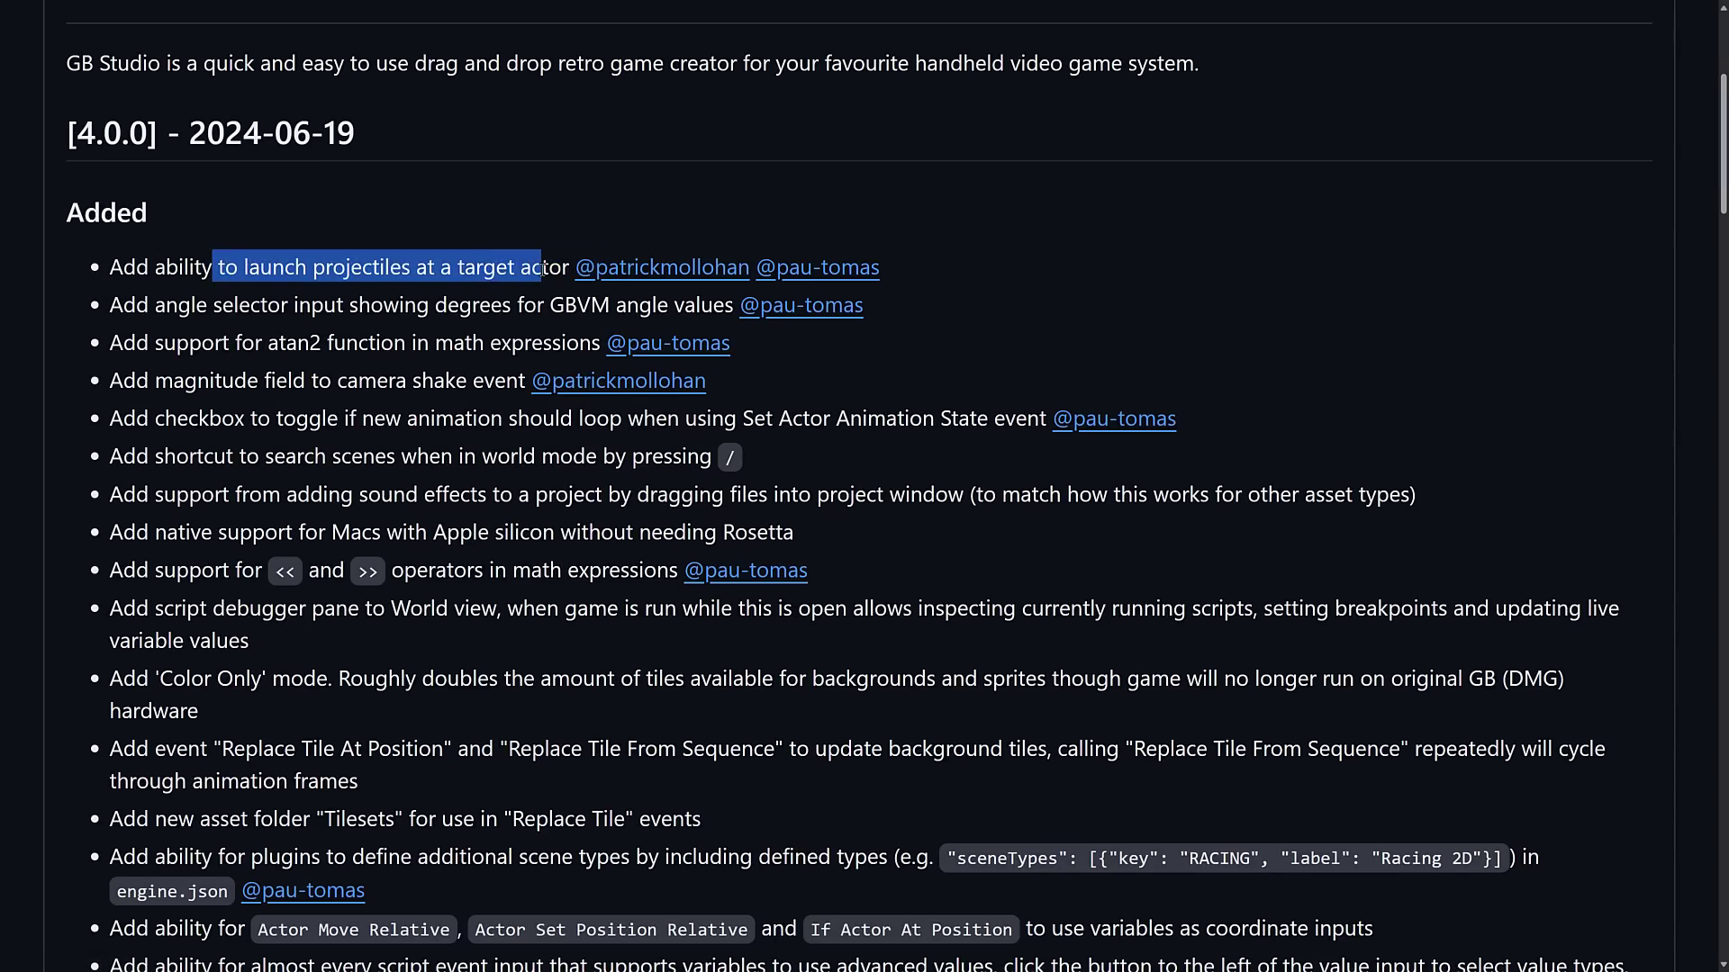
pyautogui.click(419, 328)
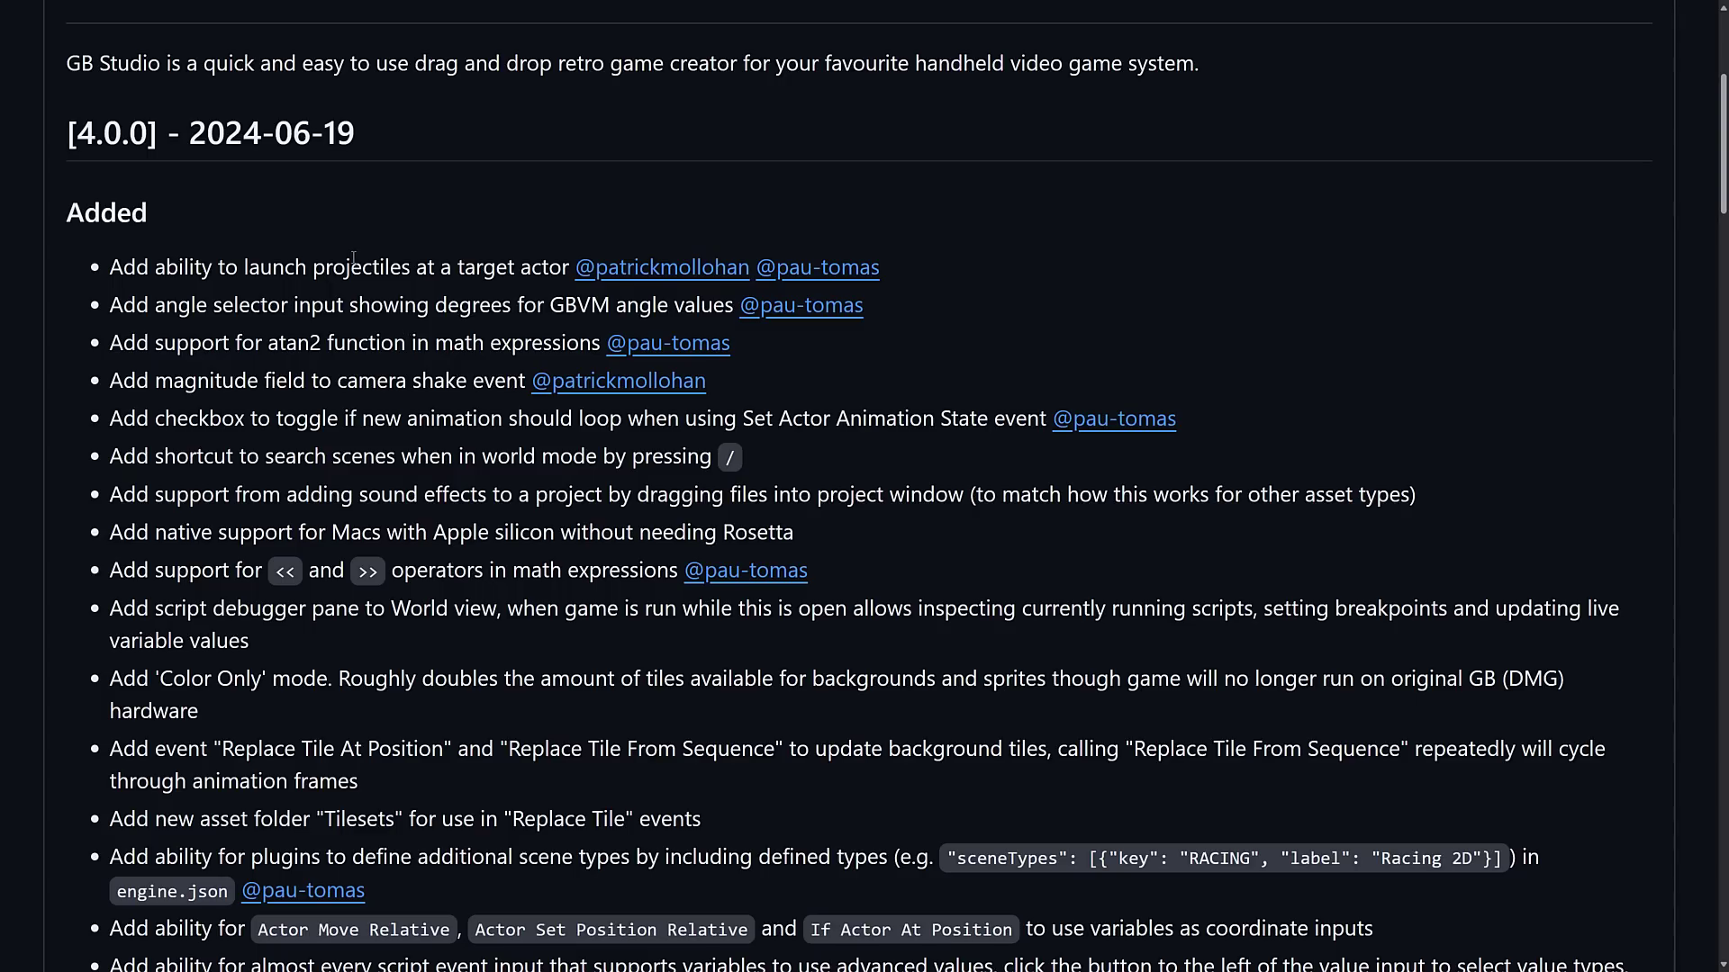
pyautogui.moveTo(108, 343); pyautogui.dragTo(495, 343)
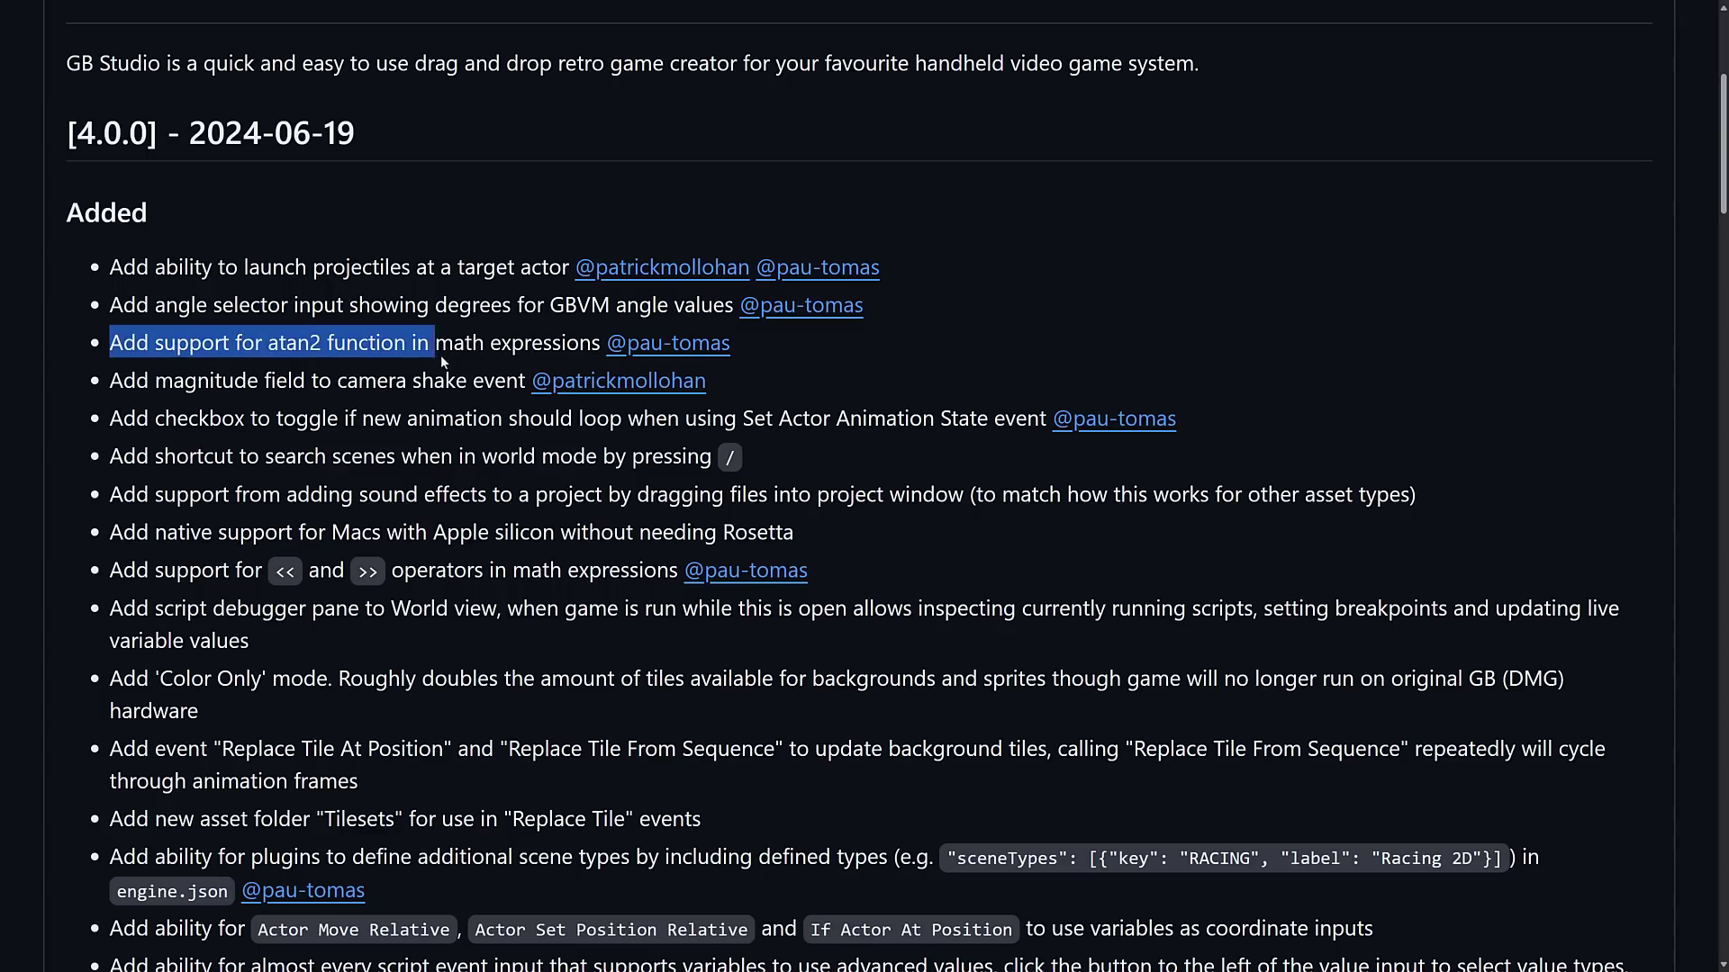
pyautogui.click(433, 344)
pyautogui.scroll(-3, 353, 393)
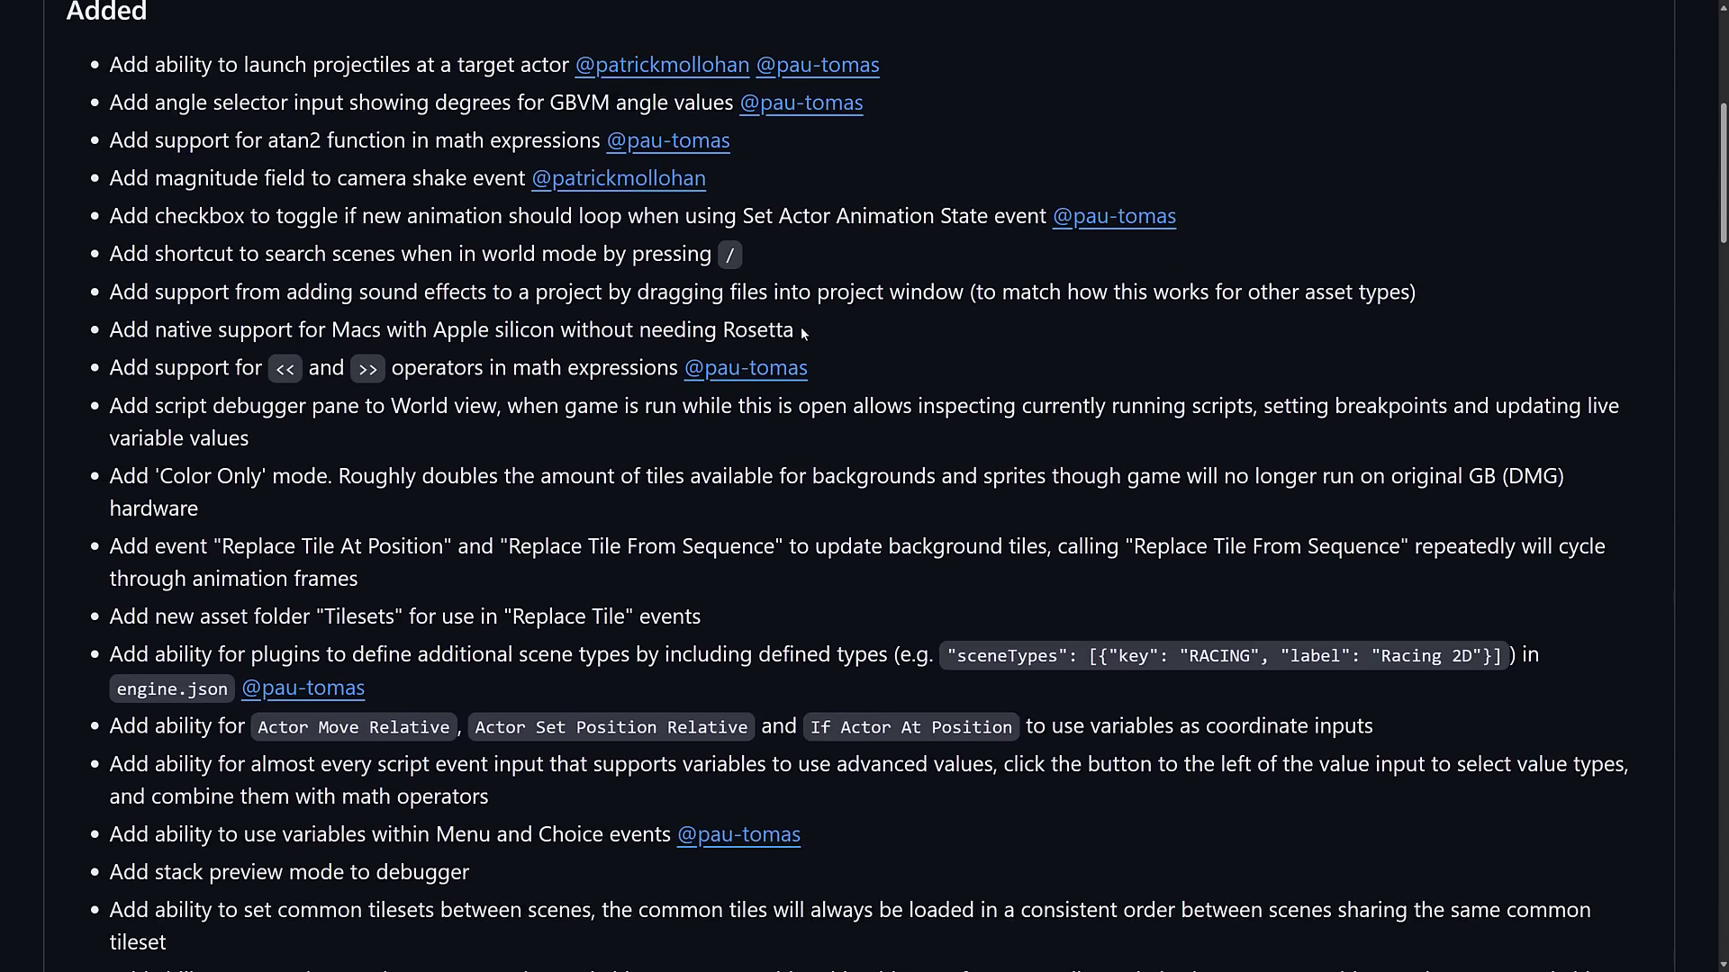
pyautogui.moveTo(802, 332); pyautogui.dragTo(108, 332)
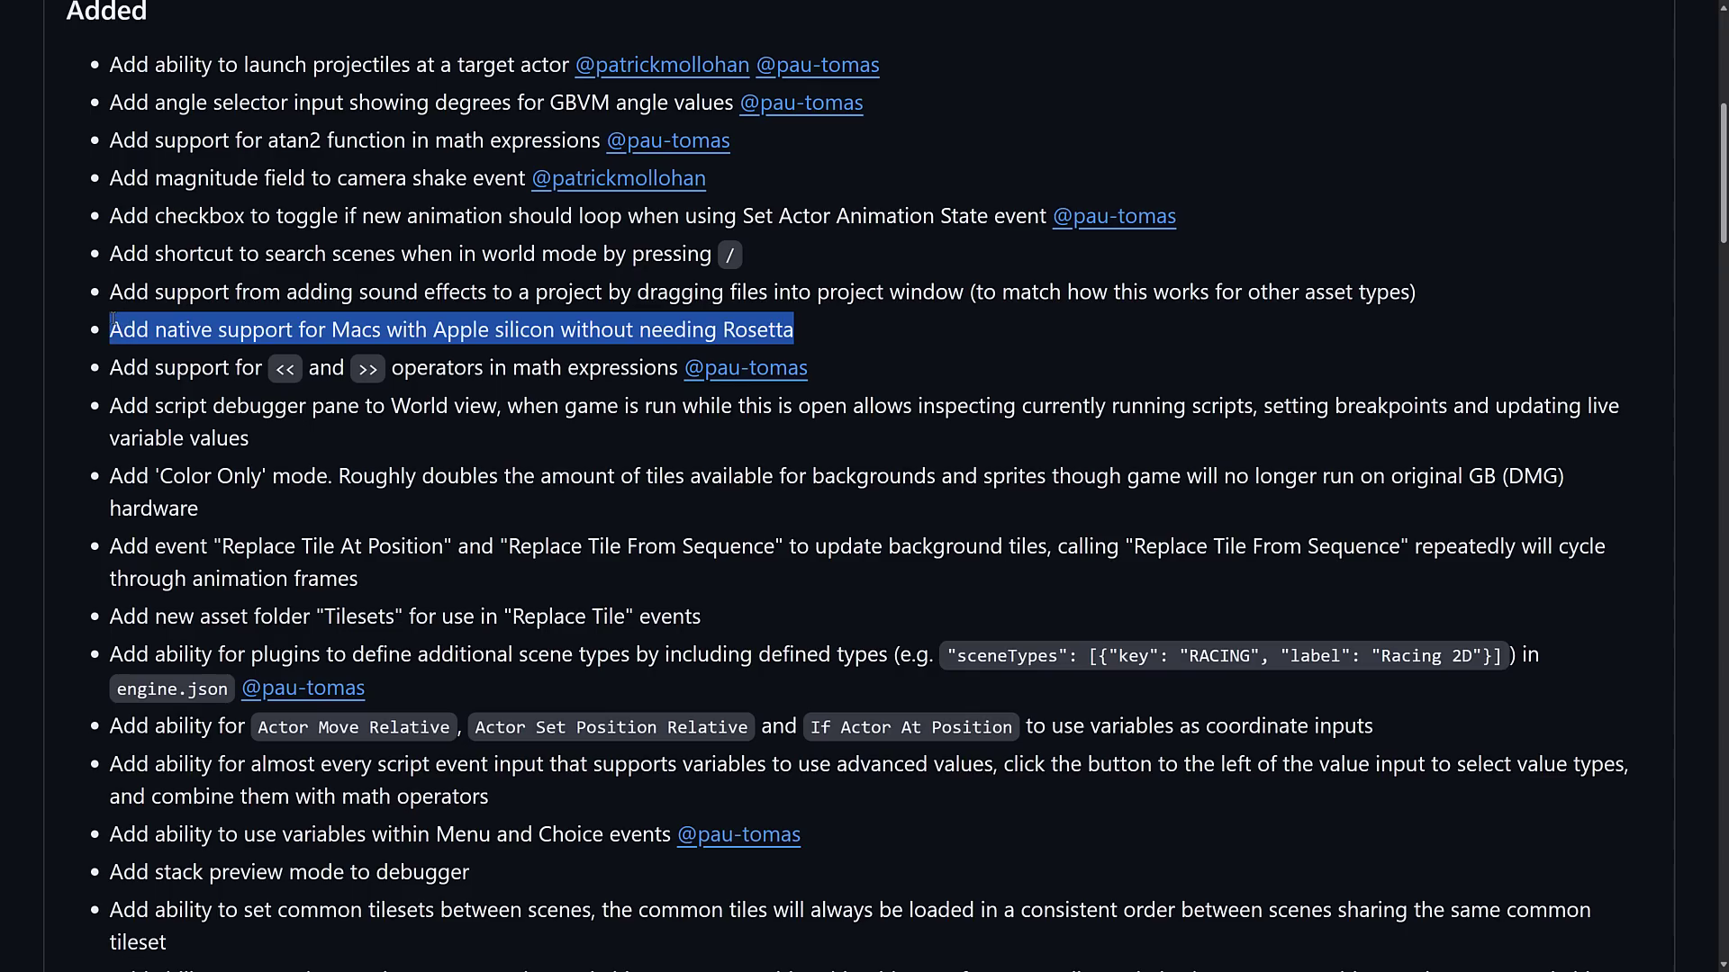
pyautogui.scroll(-1, 249, 331)
pyautogui.scroll(-1, 248, 365)
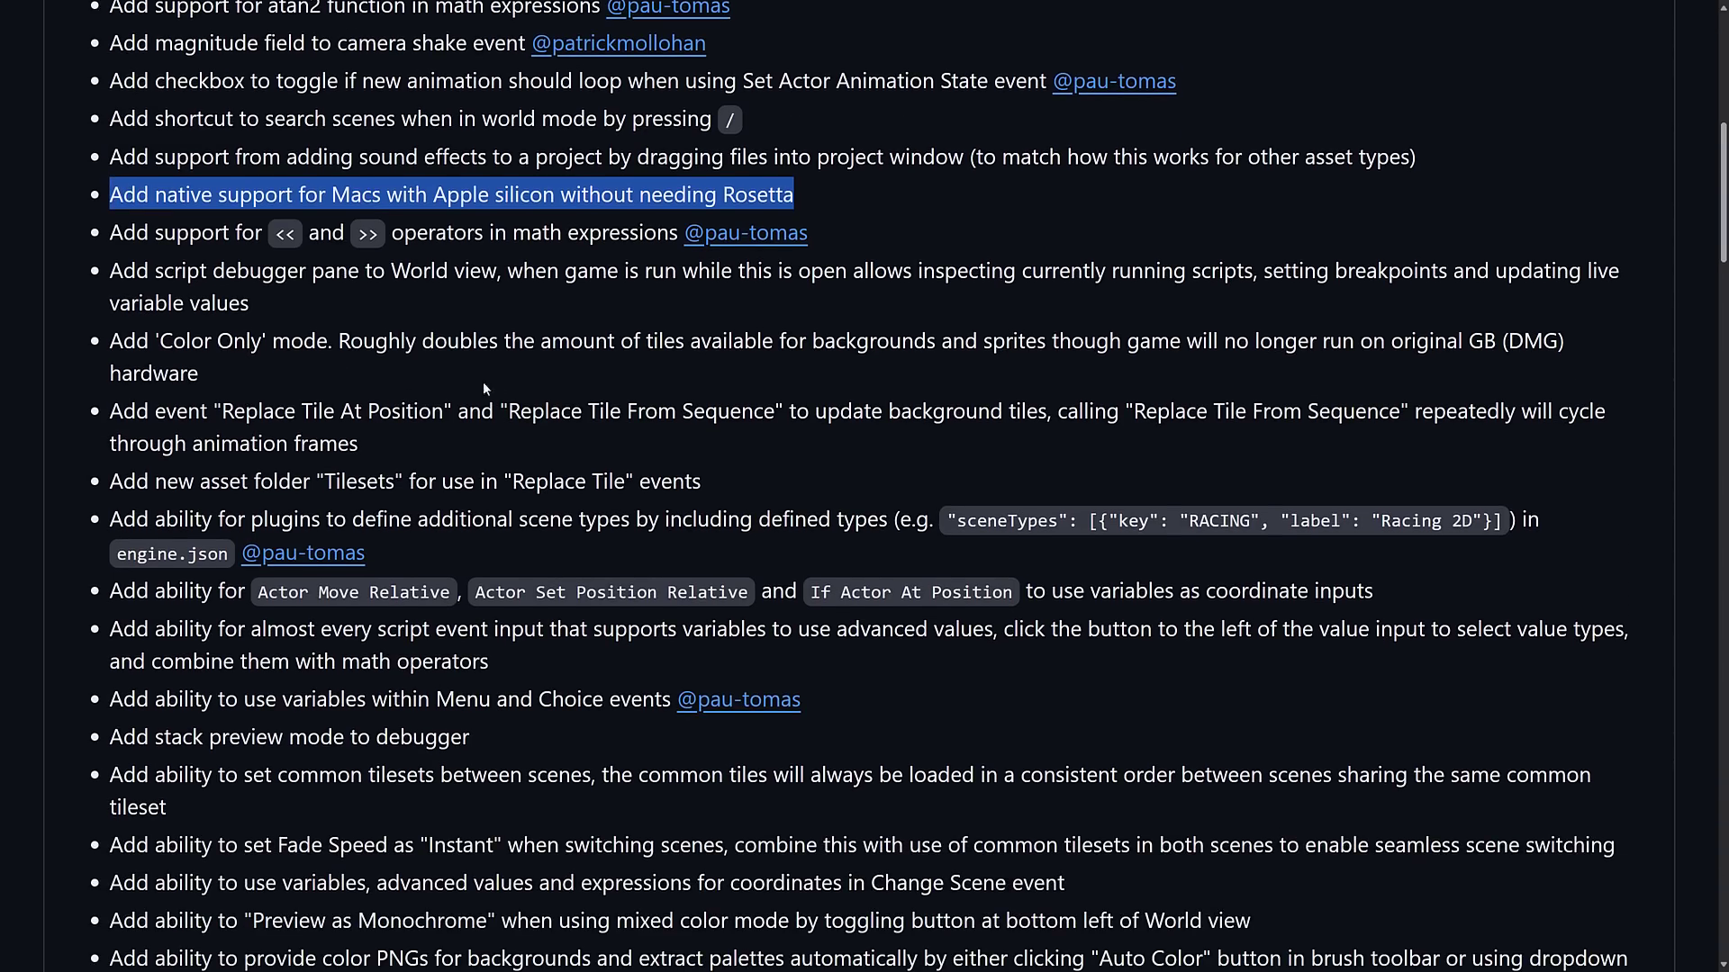
pyautogui.scroll(-1, 483, 383)
pyautogui.scroll(-1, 493, 385)
pyautogui.scroll(-1, 492, 355)
pyautogui.scroll(-1, 520, 468)
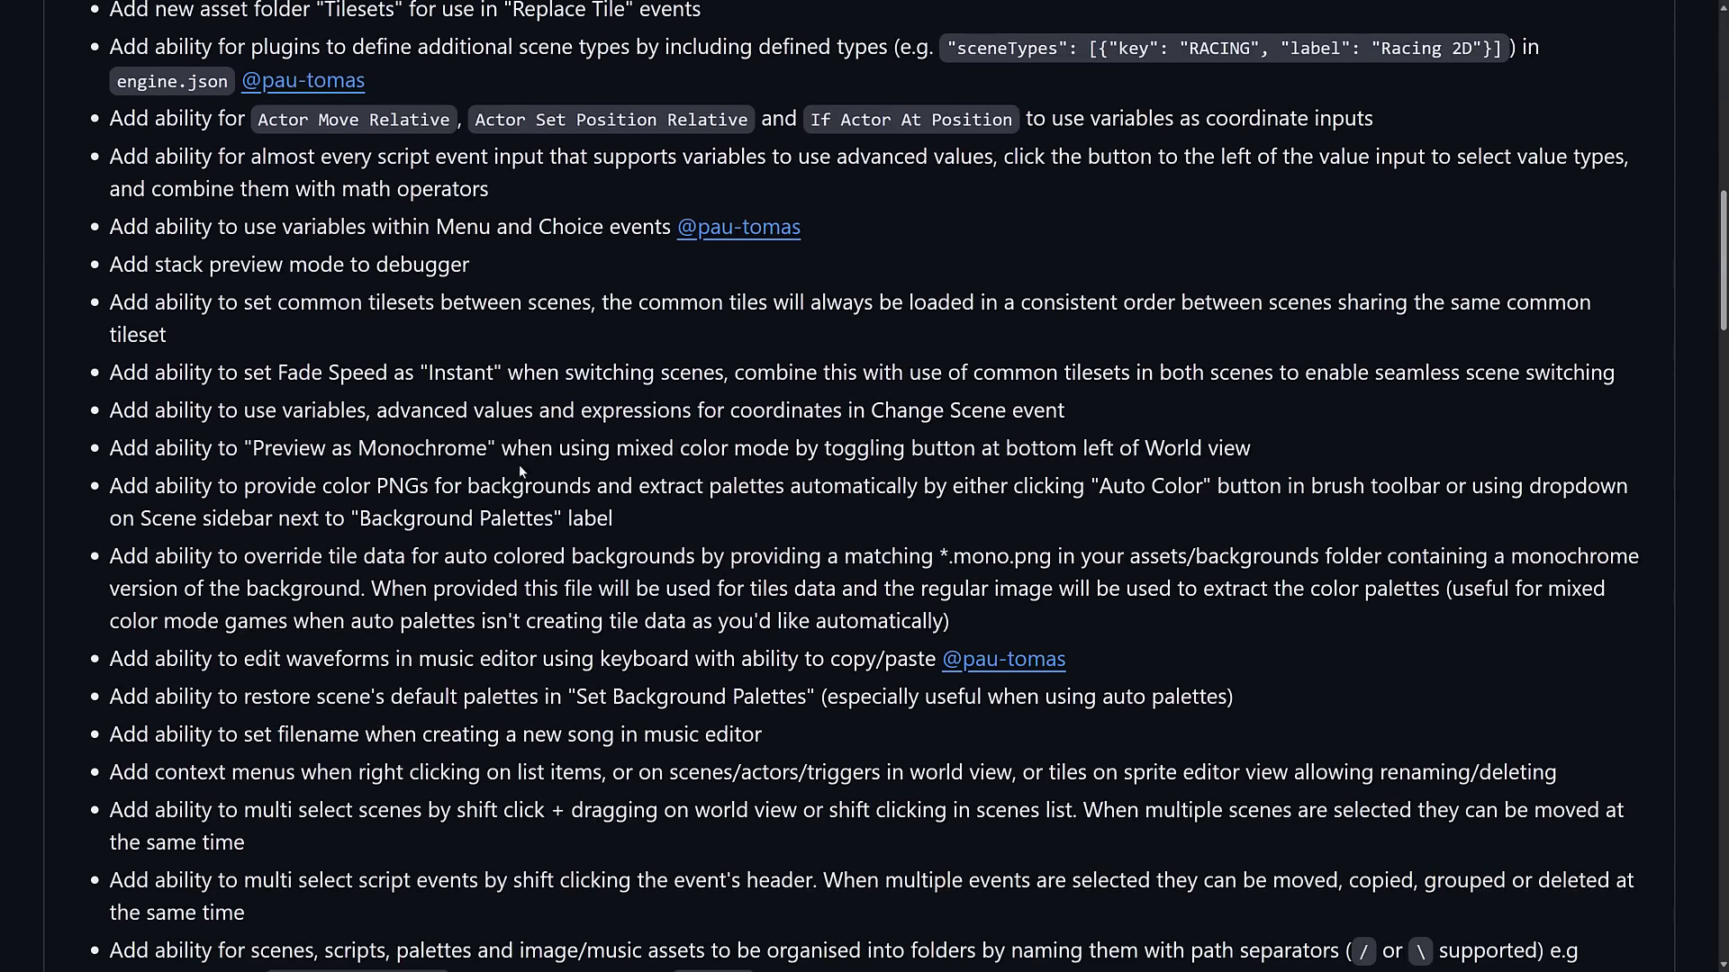
pyautogui.scroll(-1, 503, 453)
pyautogui.scroll(-1, 502, 453)
pyautogui.scroll(-1, 502, 453)
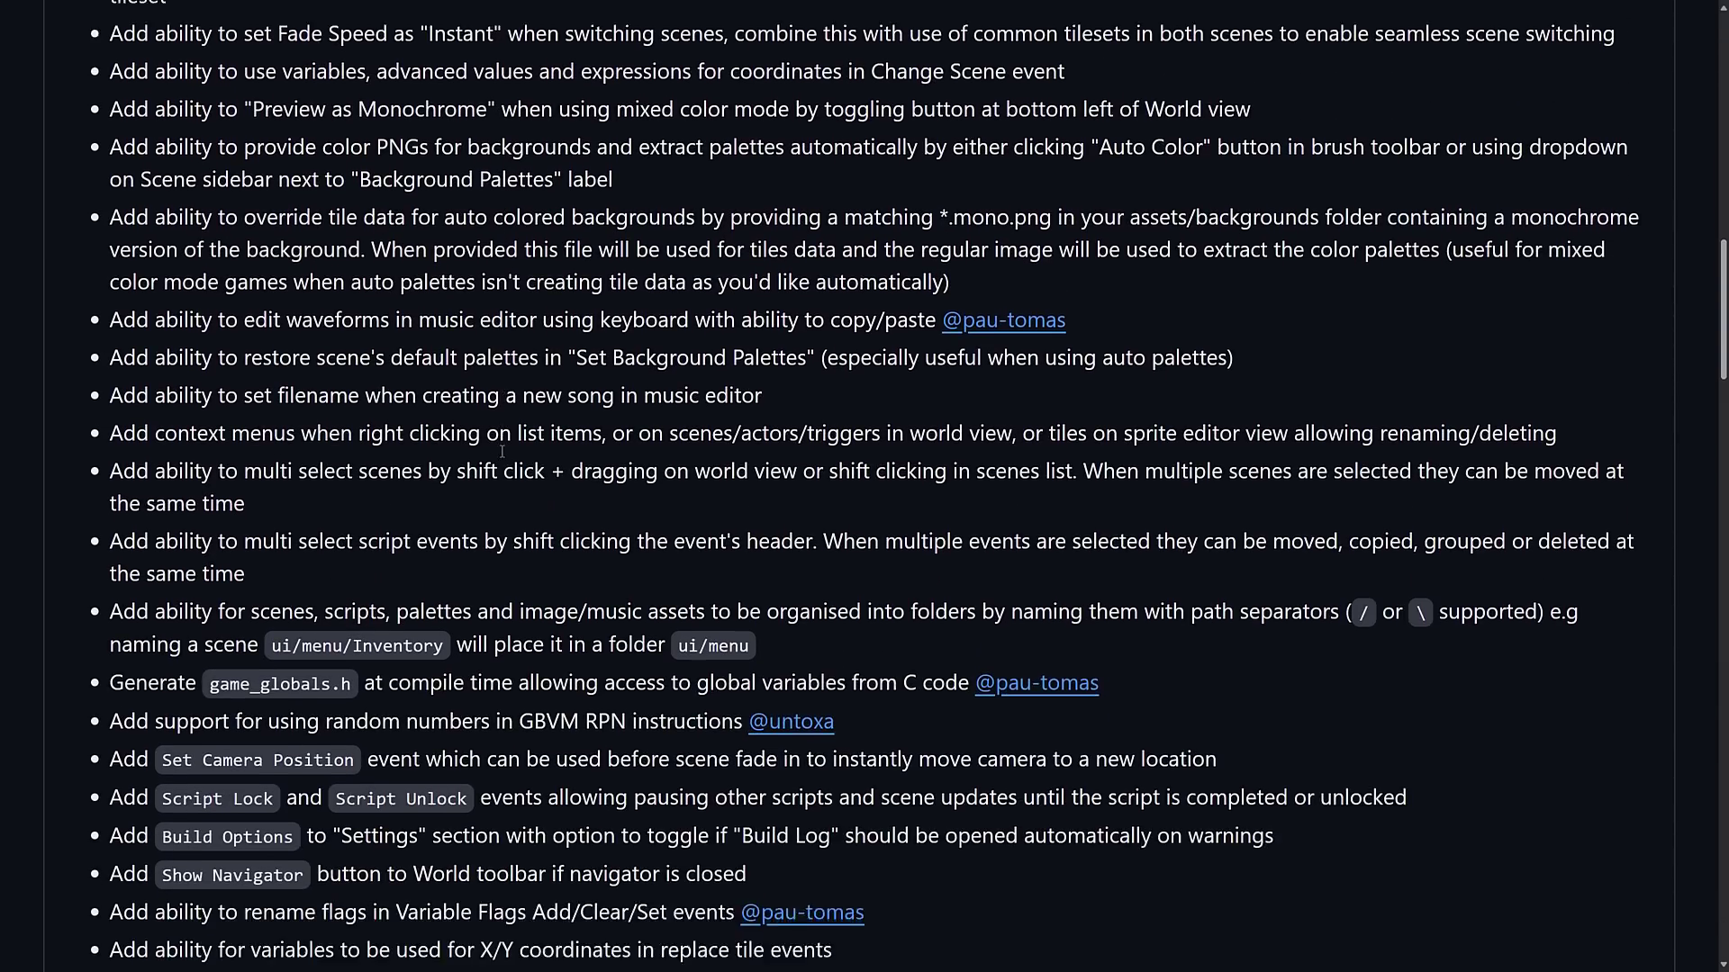
pyautogui.scroll(-1, 502, 450)
pyautogui.scroll(-1, 501, 449)
pyautogui.scroll(-2, 502, 447)
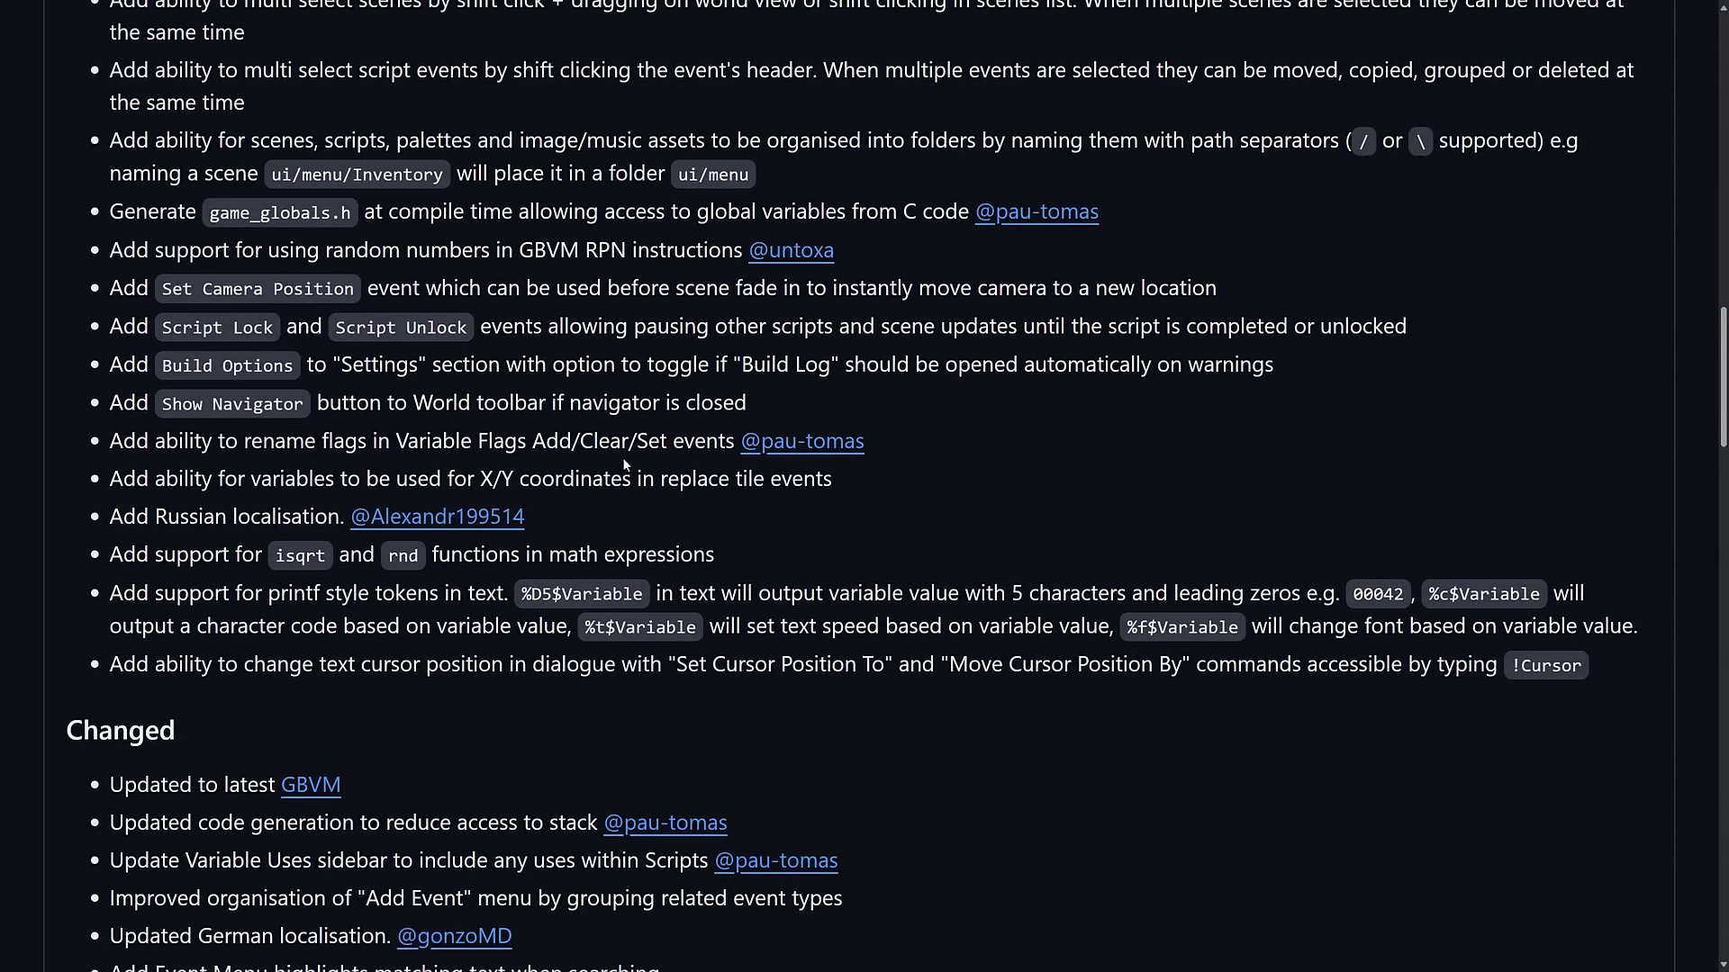
pyautogui.scroll(-1, 650, 467)
pyautogui.scroll(3, 704, 479)
pyautogui.scroll(-3, 784, 501)
pyautogui.scroll(-1, 849, 521)
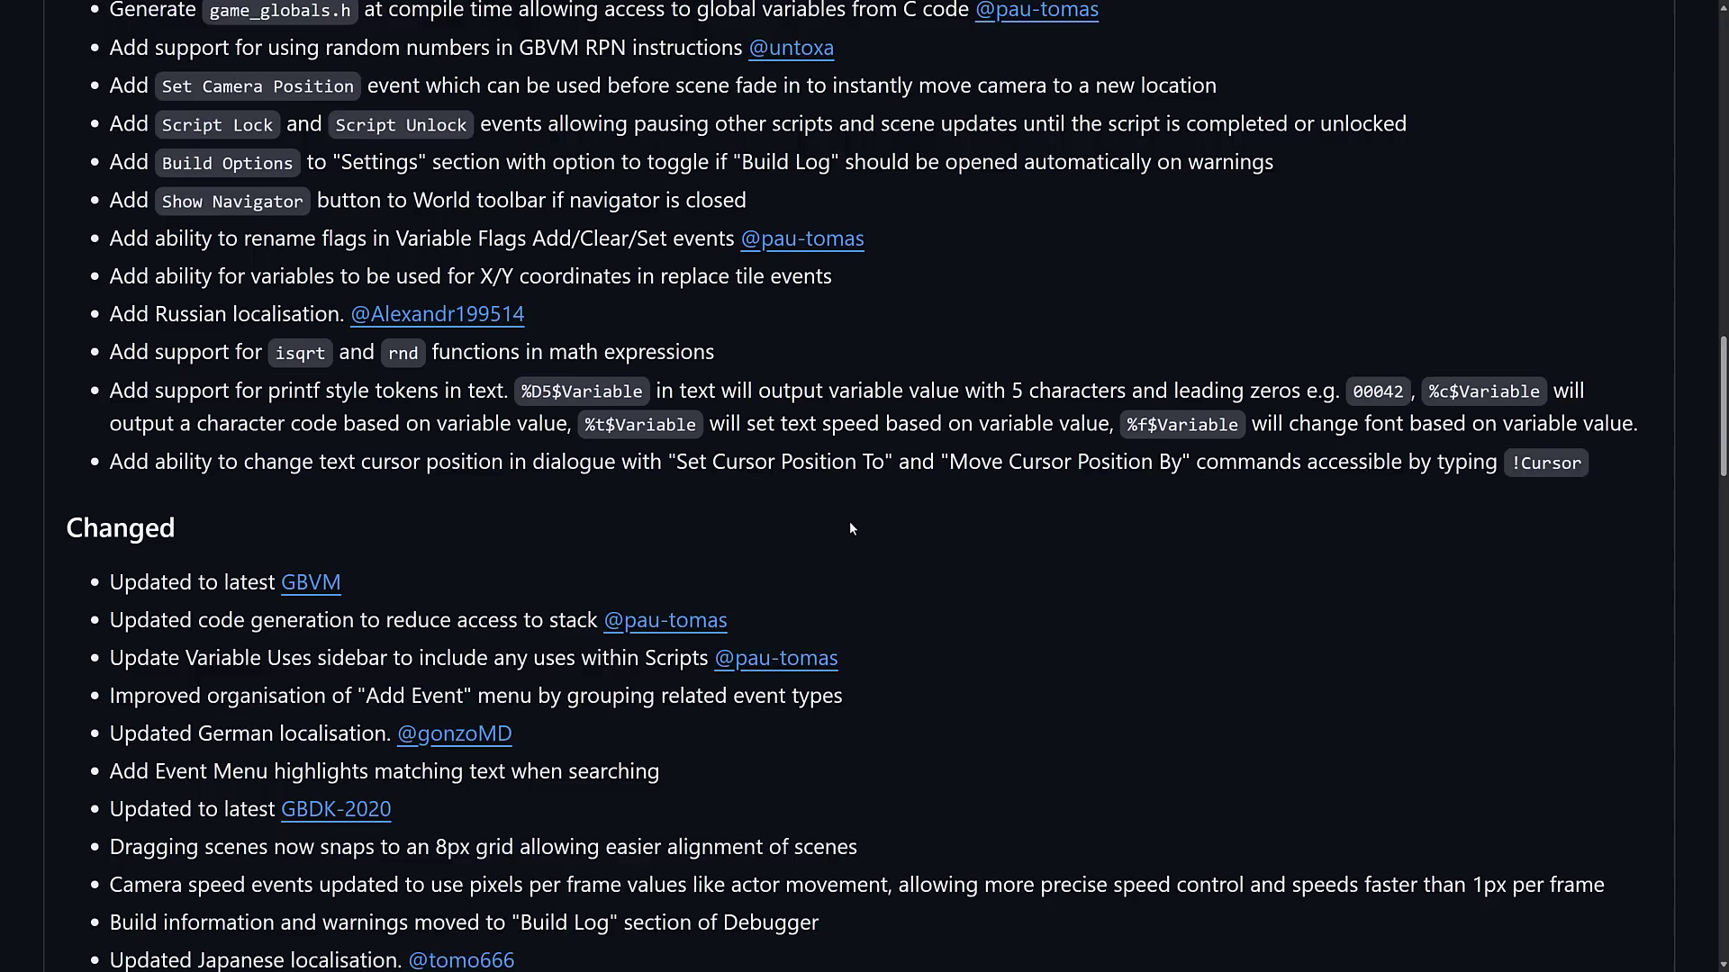
pyautogui.scroll(-1, 851, 528)
pyautogui.scroll(-1, 856, 529)
pyautogui.scroll(-1, 859, 530)
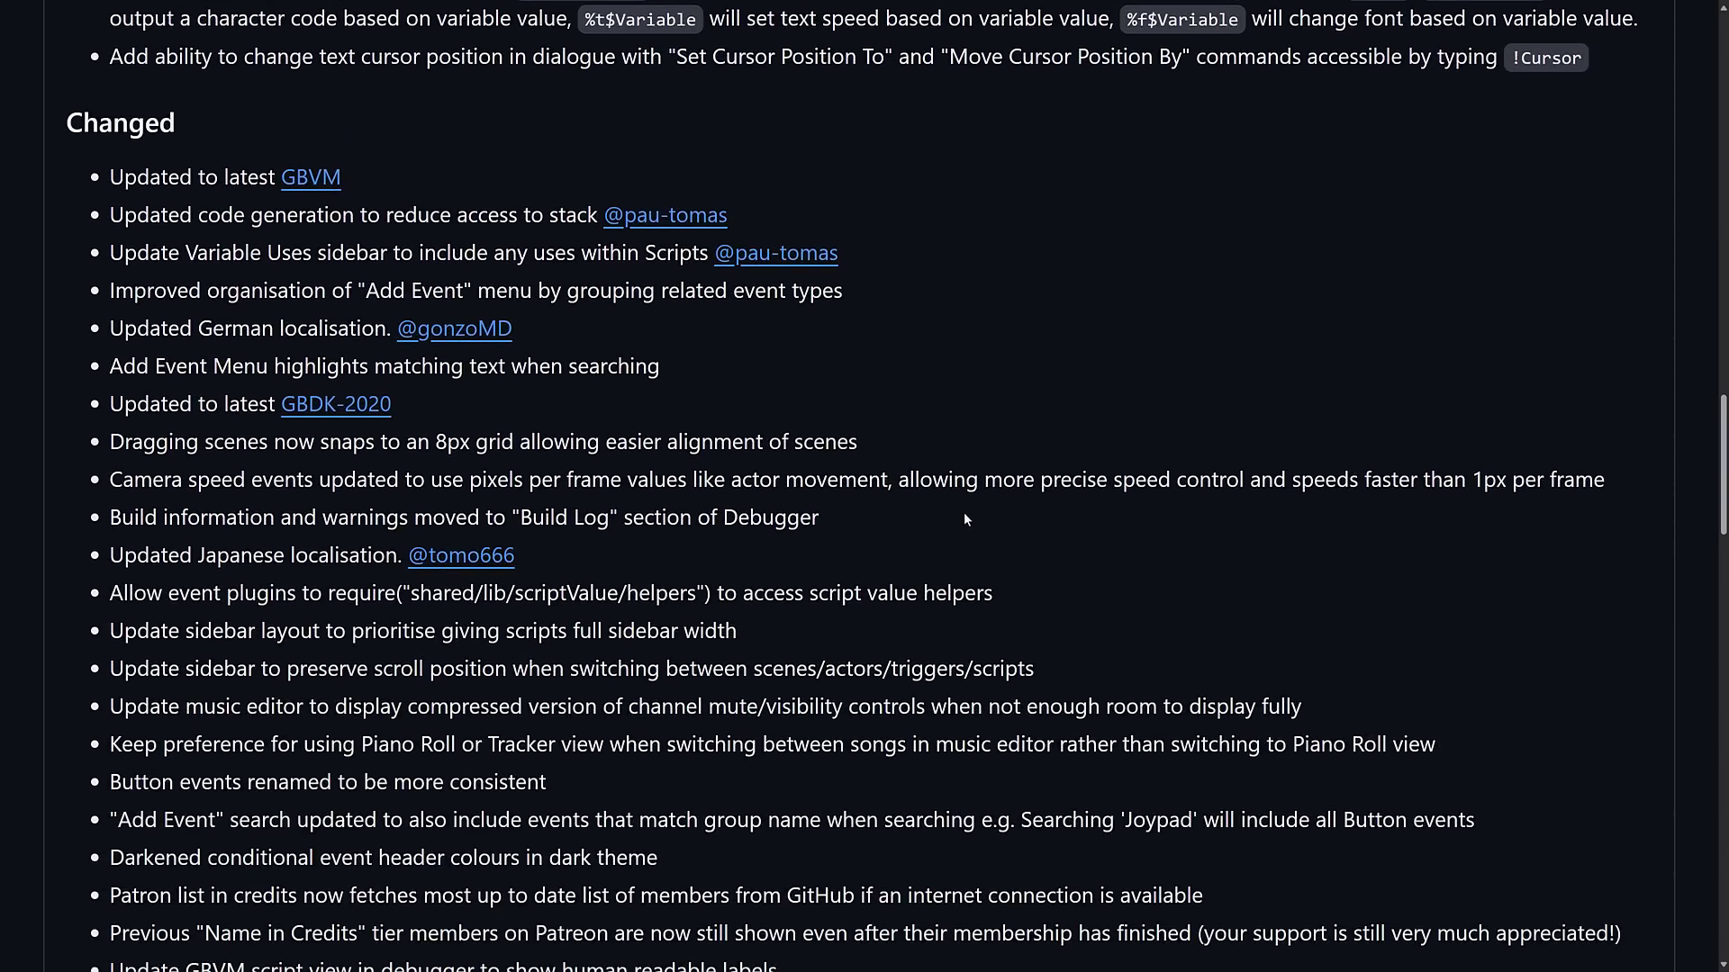
pyautogui.scroll(-2, 964, 518)
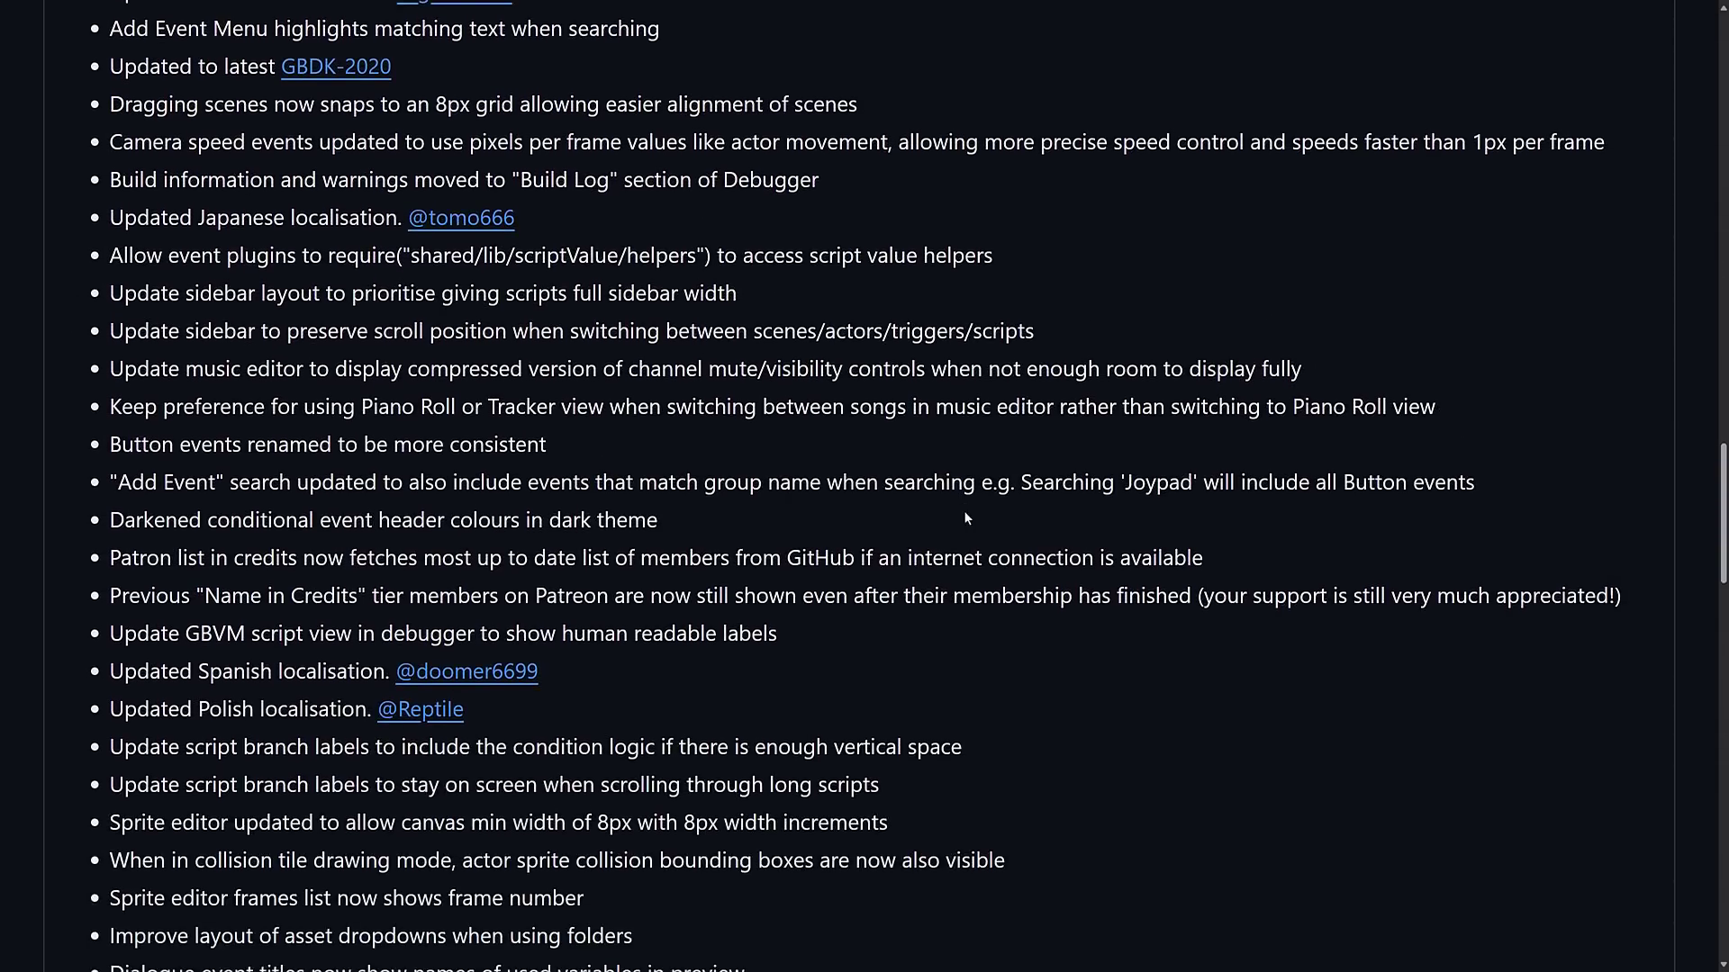
pyautogui.scroll(-2, 965, 517)
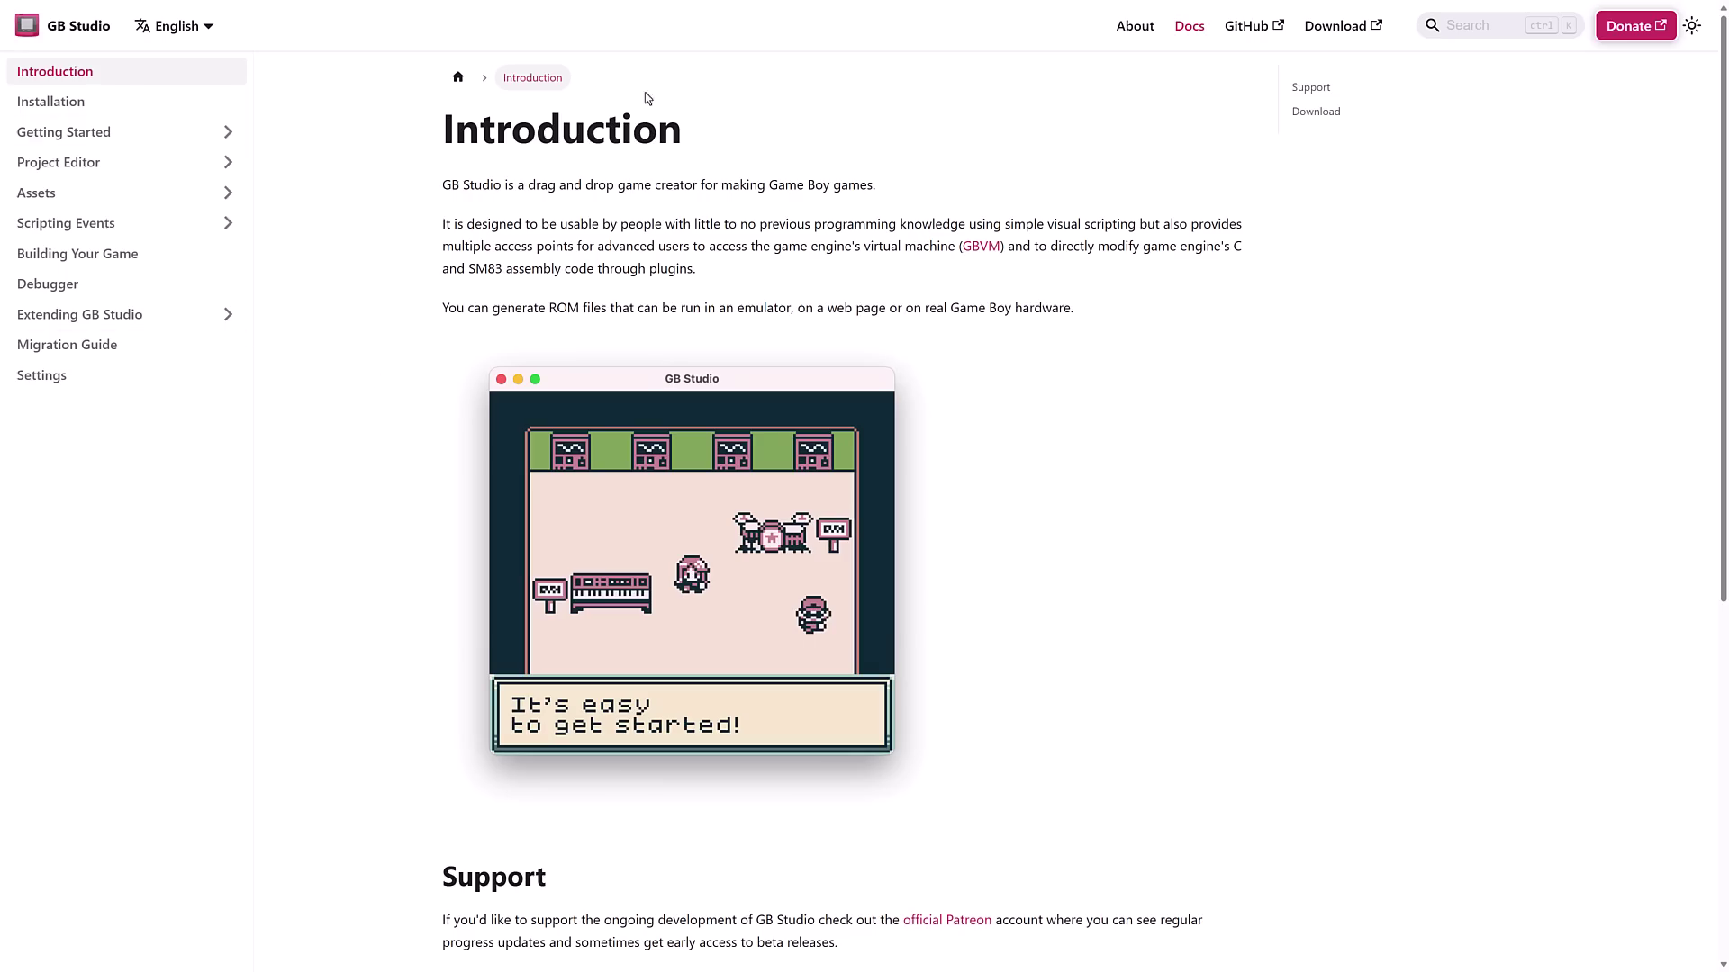
pyautogui.scroll(-5, 1014, 547)
pyautogui.scroll(5, 1013, 547)
# - Go back from the Introduction docs to the gbstudio.dev home page
pyautogui.hotkey('alt', 'Left')
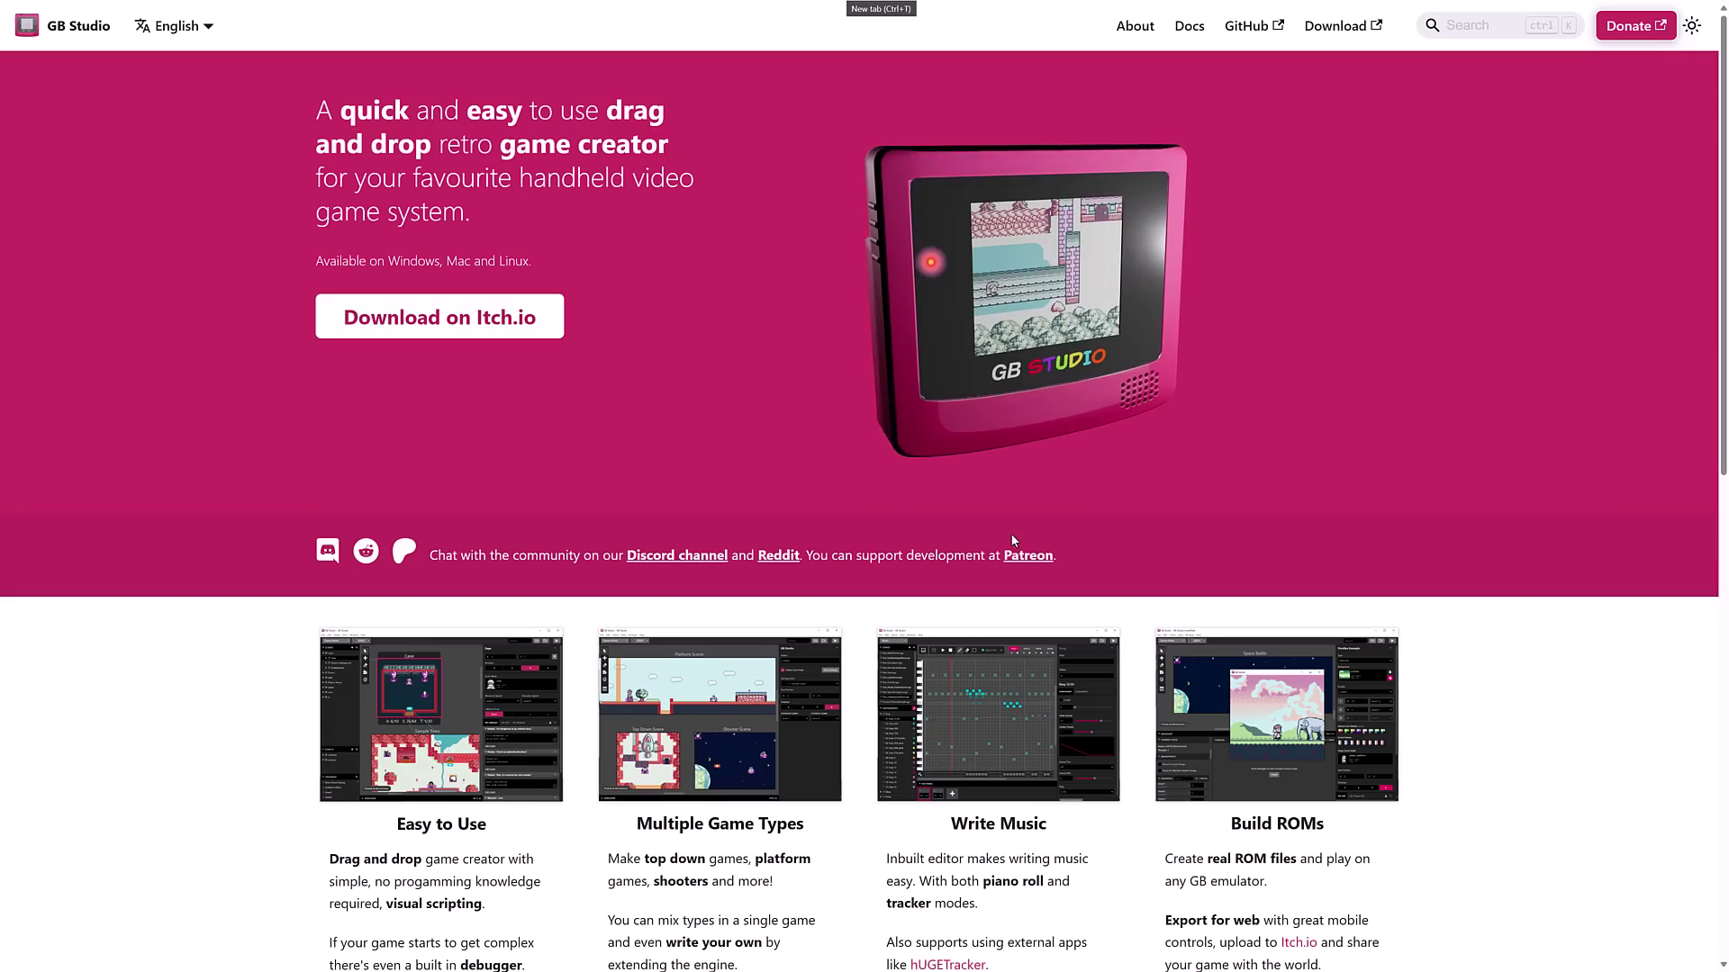